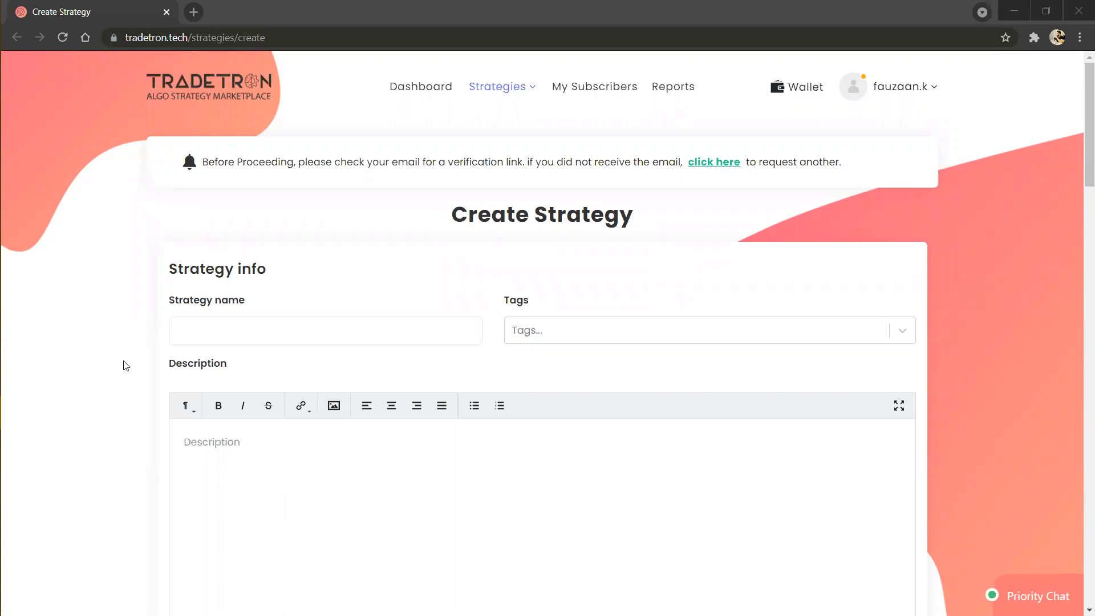
Step: Open the Condition Builder for adding an entry condition to Set №1
{"action": "scroll", "coordinate": [126, 366], "scroll_direction": "down", "scroll_amount": 3}
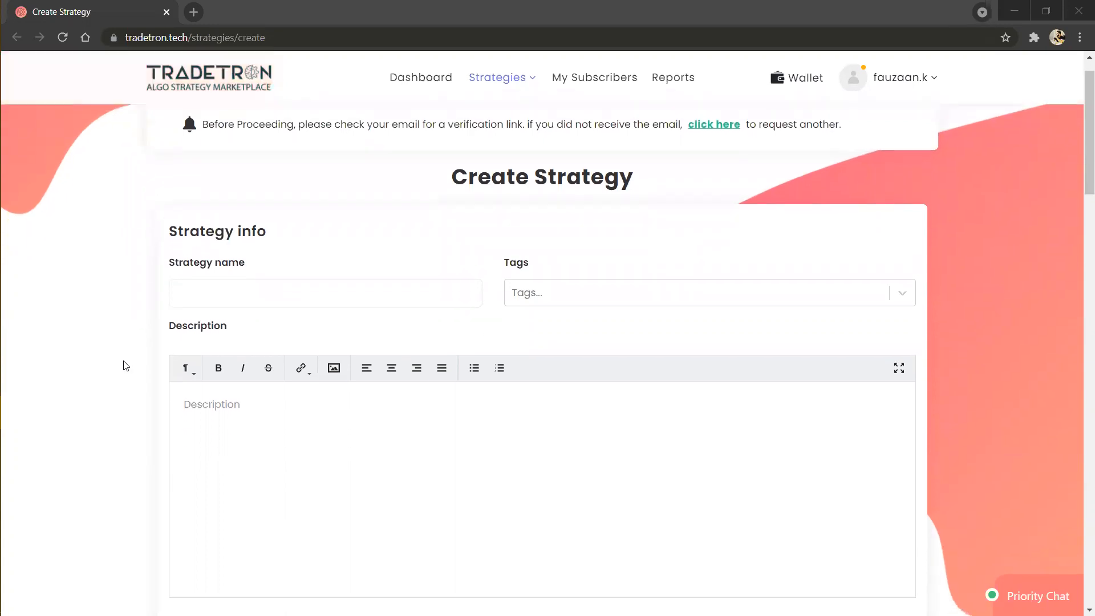
{"action": "scroll", "coordinate": [125, 366], "scroll_direction": "down", "scroll_amount": 4}
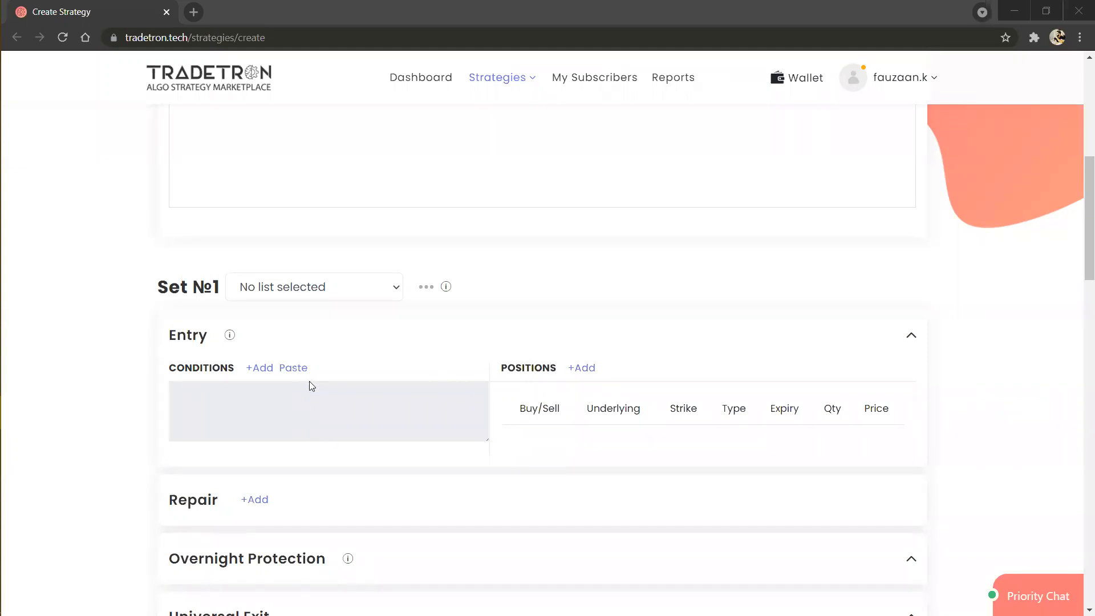
{"action": "left_click", "coordinate": [259, 368]}
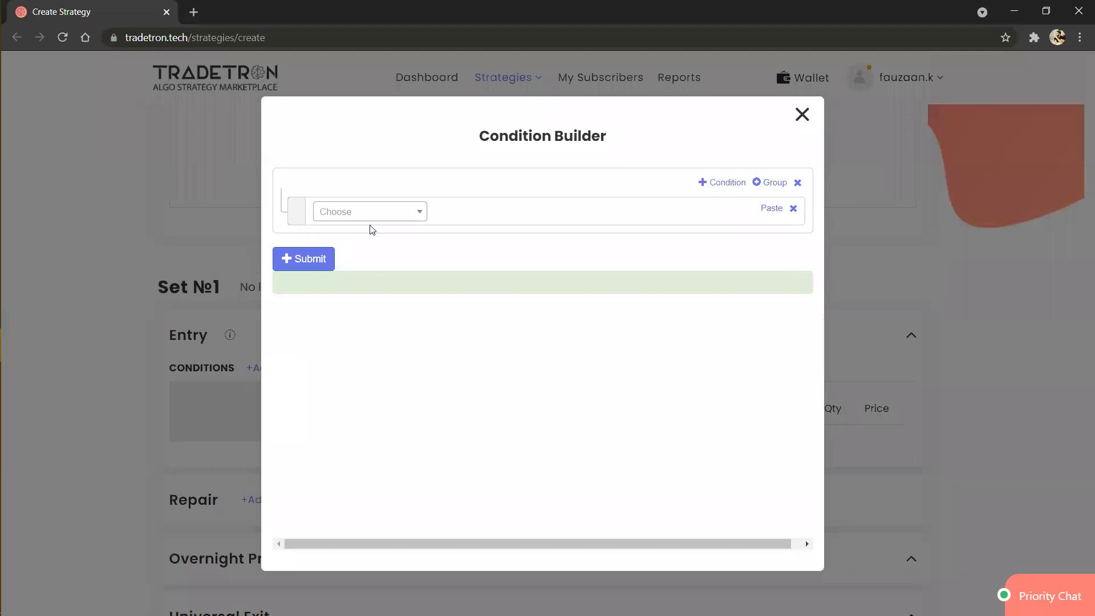
{"action": "left_click", "coordinate": [405, 213]}
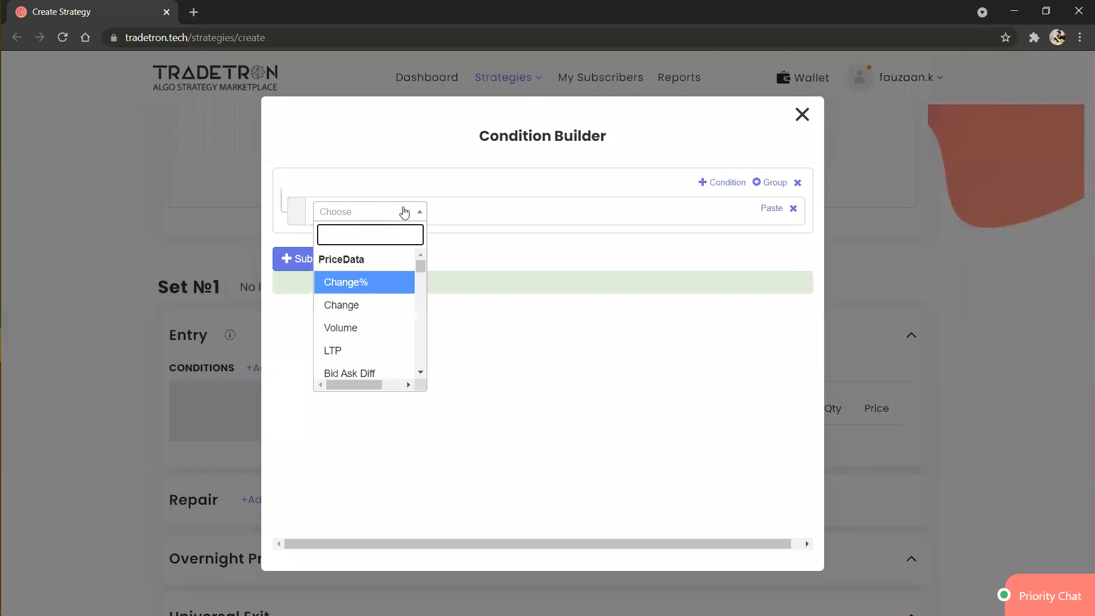
{"action": "type", "text": "positio"}
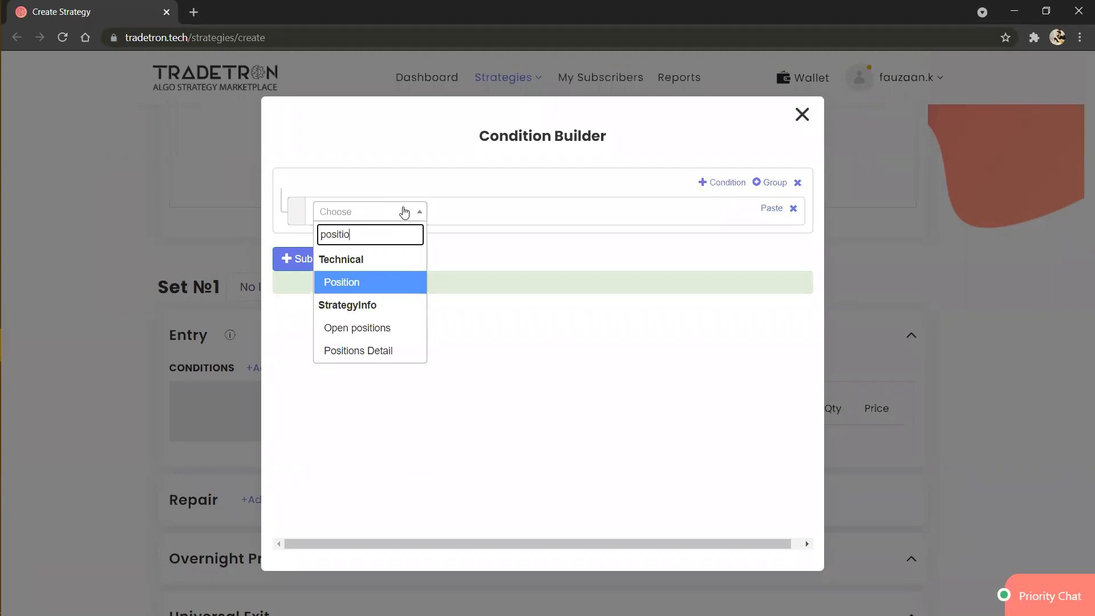
{"action": "key", "text": "Return"}
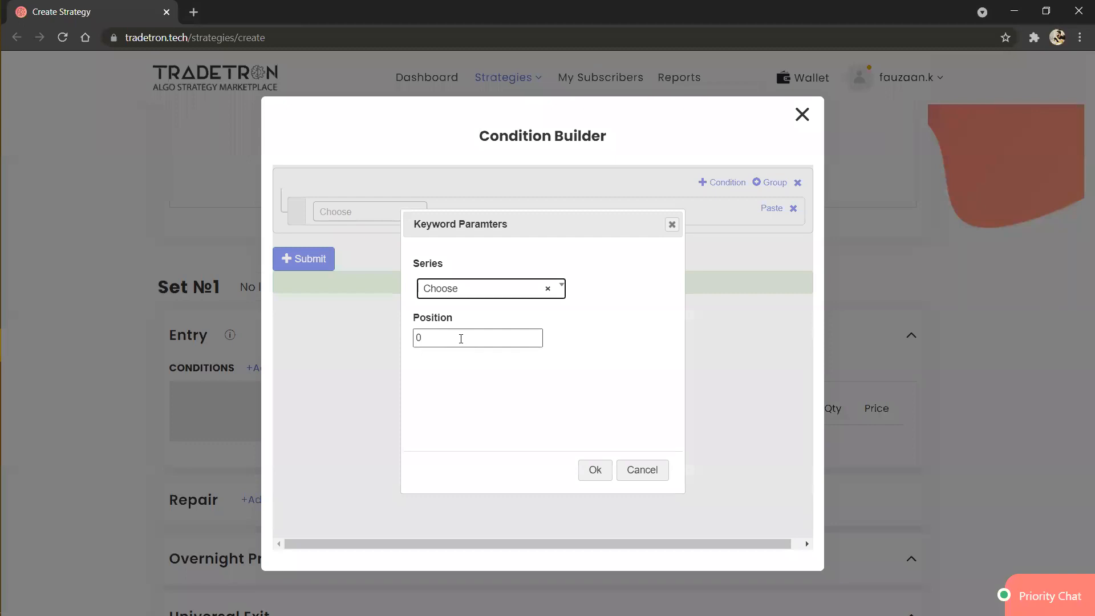
{"action": "left_click", "coordinate": [461, 339]}
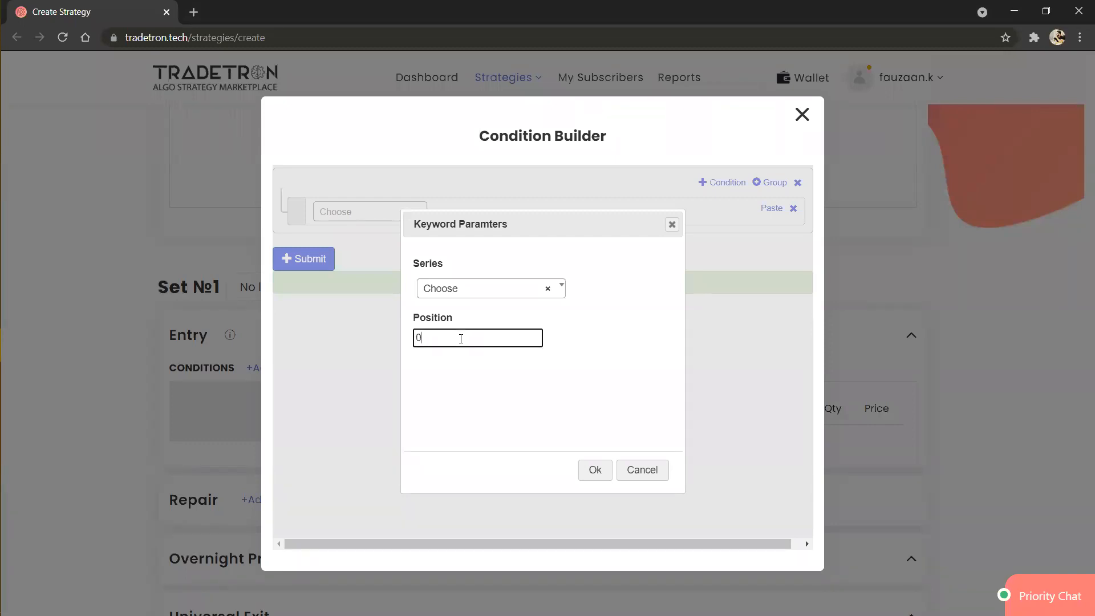
{"action": "key", "text": "BackSpace"}
{"action": "type", "text": "-1"}
{"action": "left_click", "coordinate": [469, 301]}
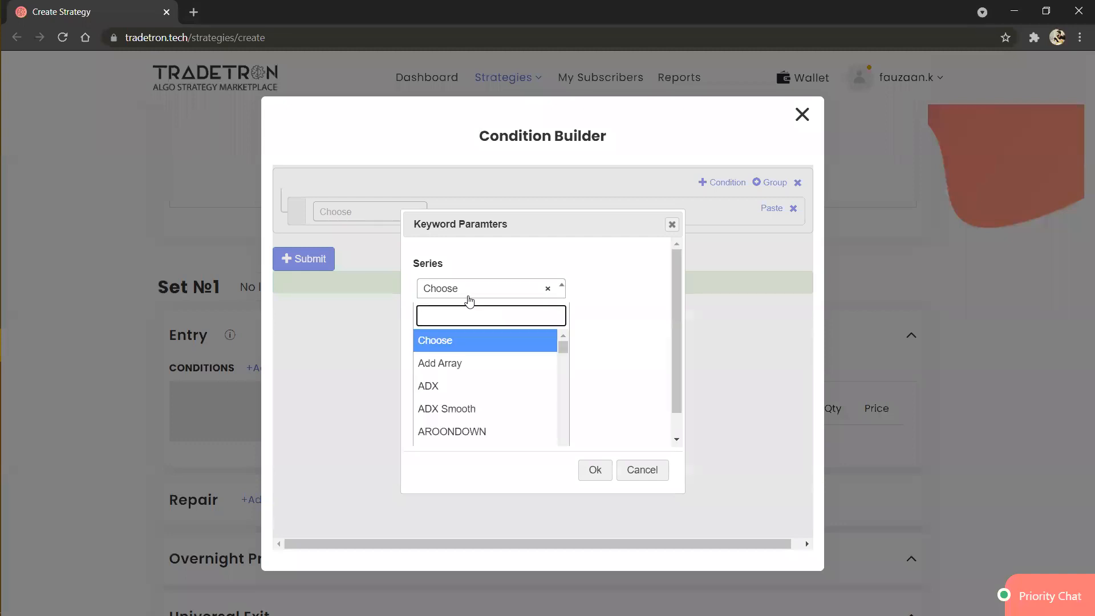
{"action": "type", "text": "posi"}
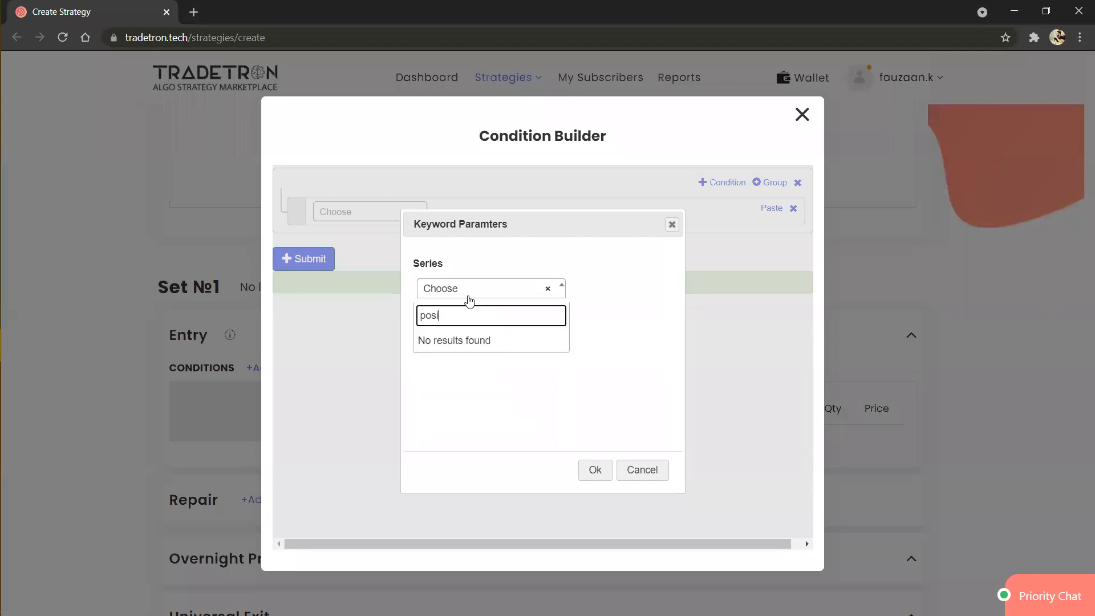
{"action": "key", "text": "BackSpace"}
{"action": "key", "text": "BackSpace"}
{"action": "key", "text": "BackSpace"}
{"action": "left_click", "coordinate": [469, 299]}
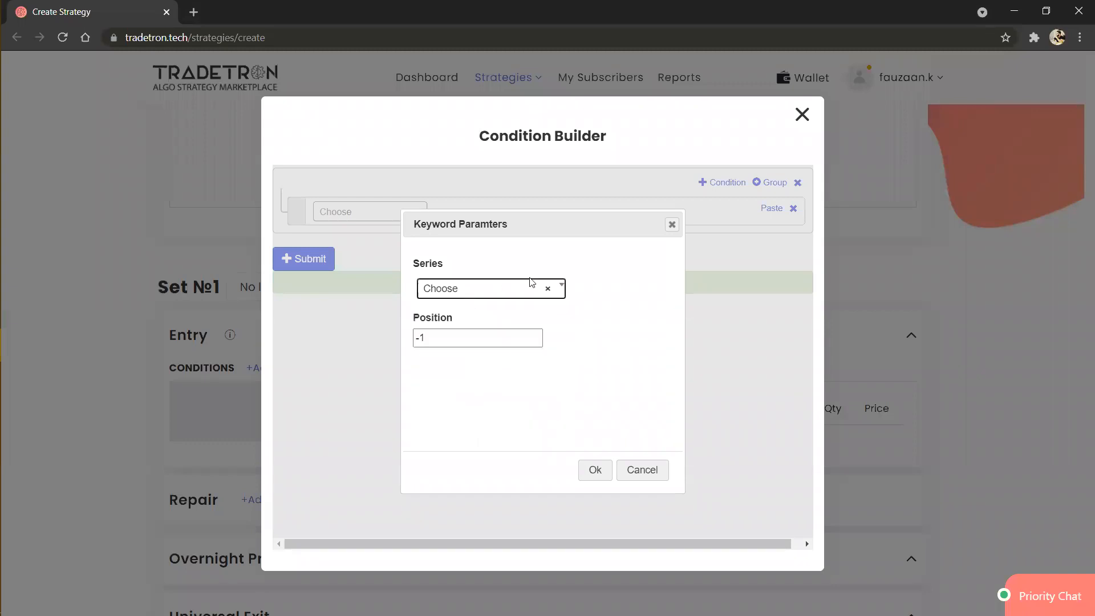
{"action": "left_click", "coordinate": [387, 222]}
Step: Add the Position keyword to the condition with RSI as its series and -1 as its position
{"action": "left_click", "coordinate": [388, 222]}
{"action": "type", "text": "pos"}
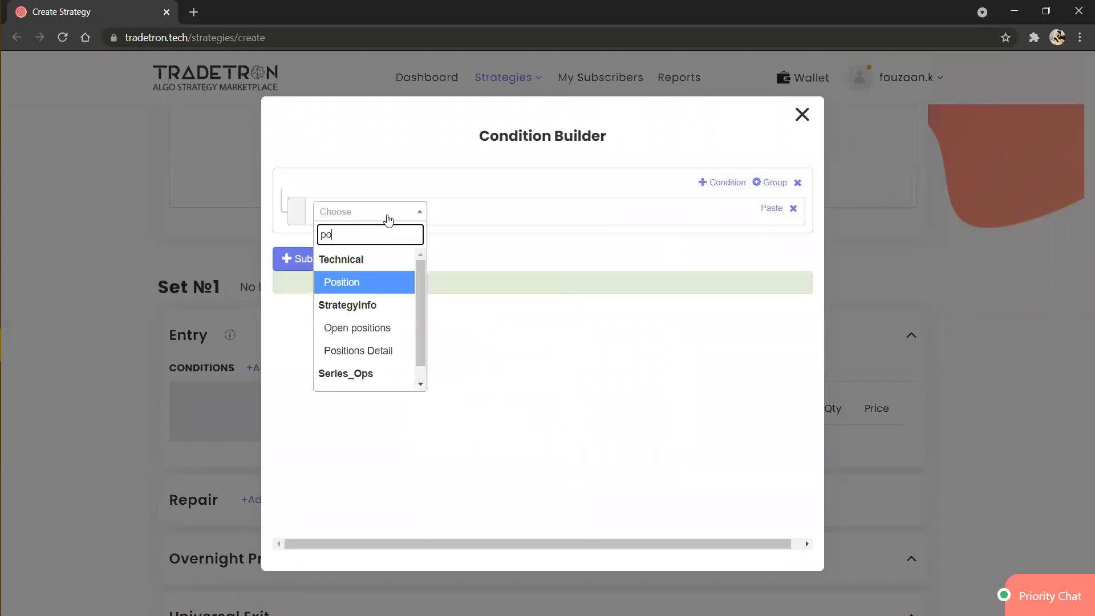
{"action": "key", "text": "Return"}
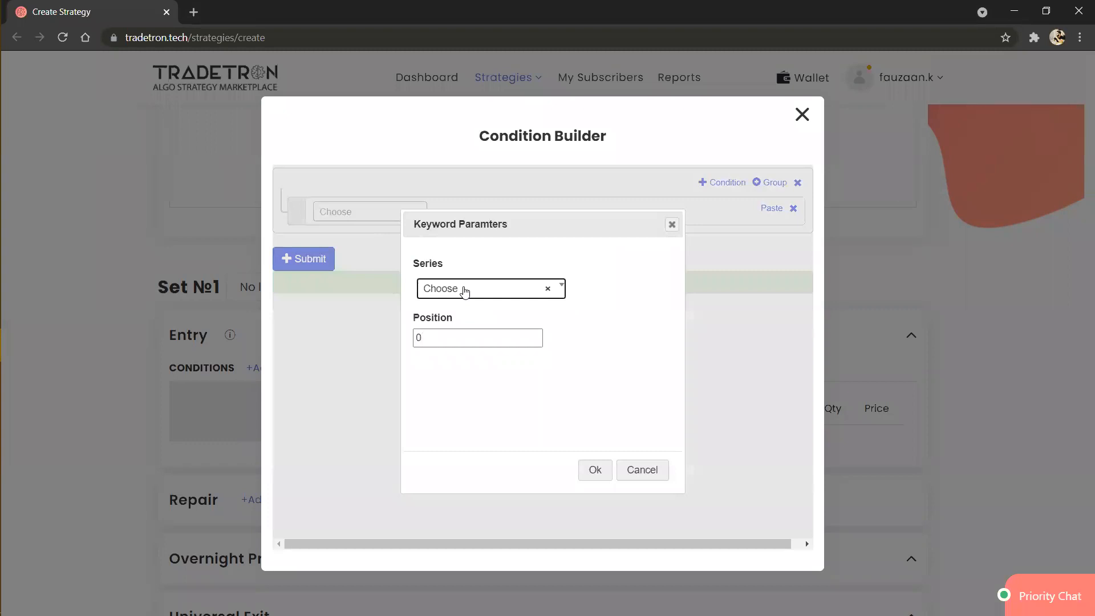
{"action": "left_click", "coordinate": [465, 290]}
{"action": "type", "text": "rsi"}
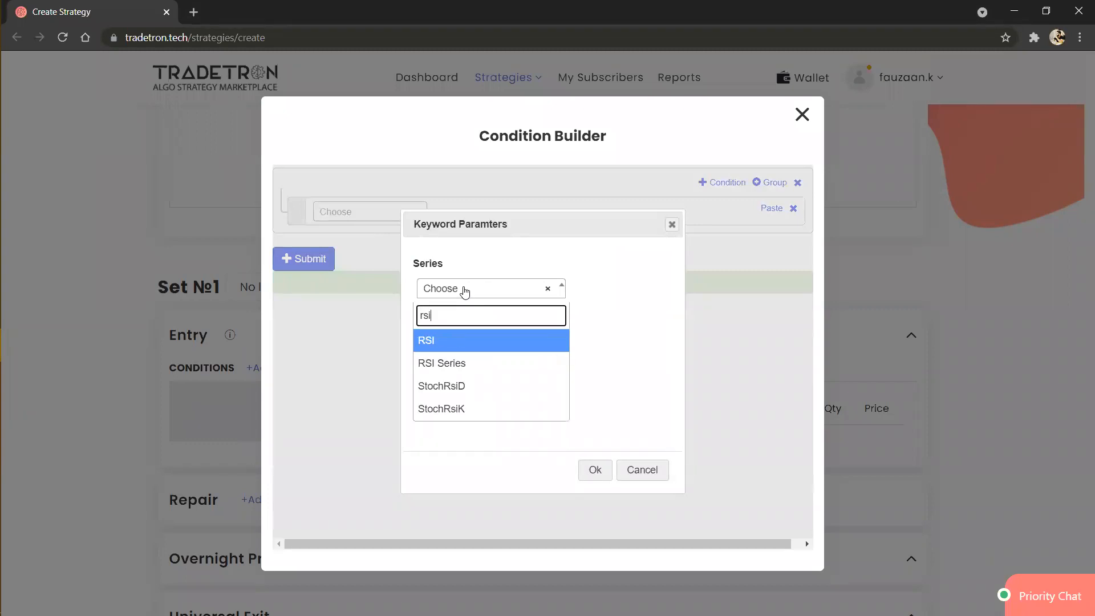
{"action": "key", "text": "Return"}
{"action": "double_click", "coordinate": [474, 344]}
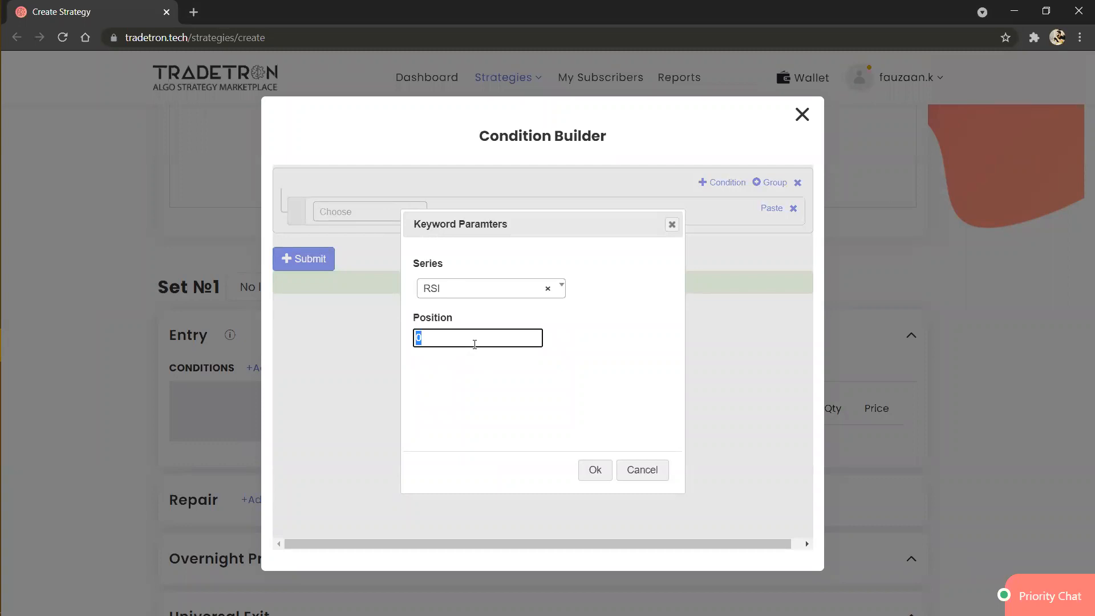
{"action": "type", "text": "-1"}
{"action": "left_click", "coordinate": [594, 471]}
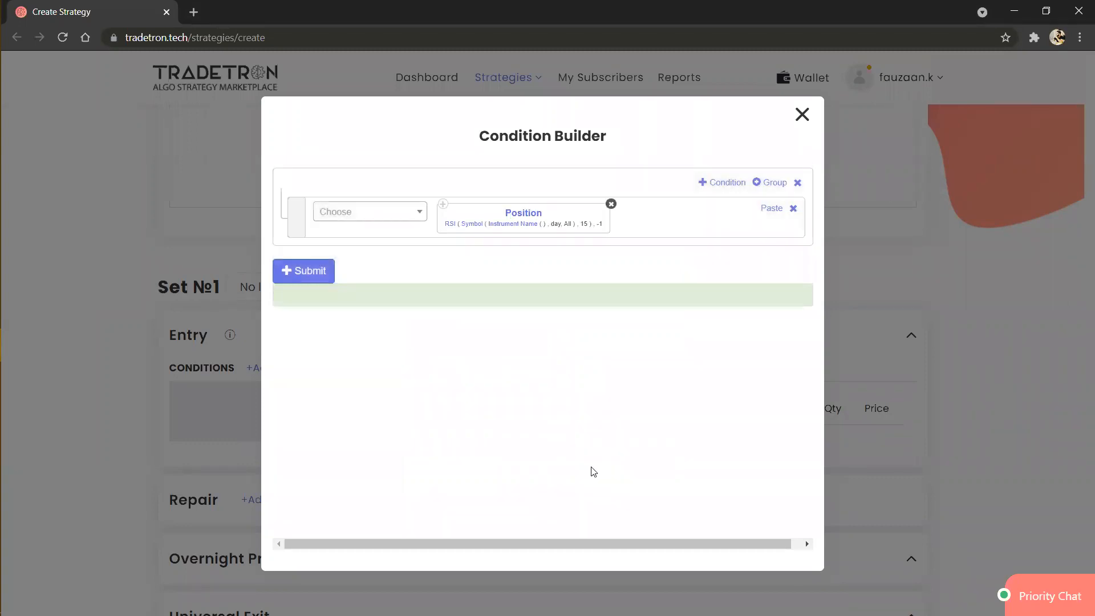
Step: Review the RSI keyword's period and the available Ohlc source options, keeping Symbol and period 15
{"action": "left_click", "coordinate": [450, 224]}
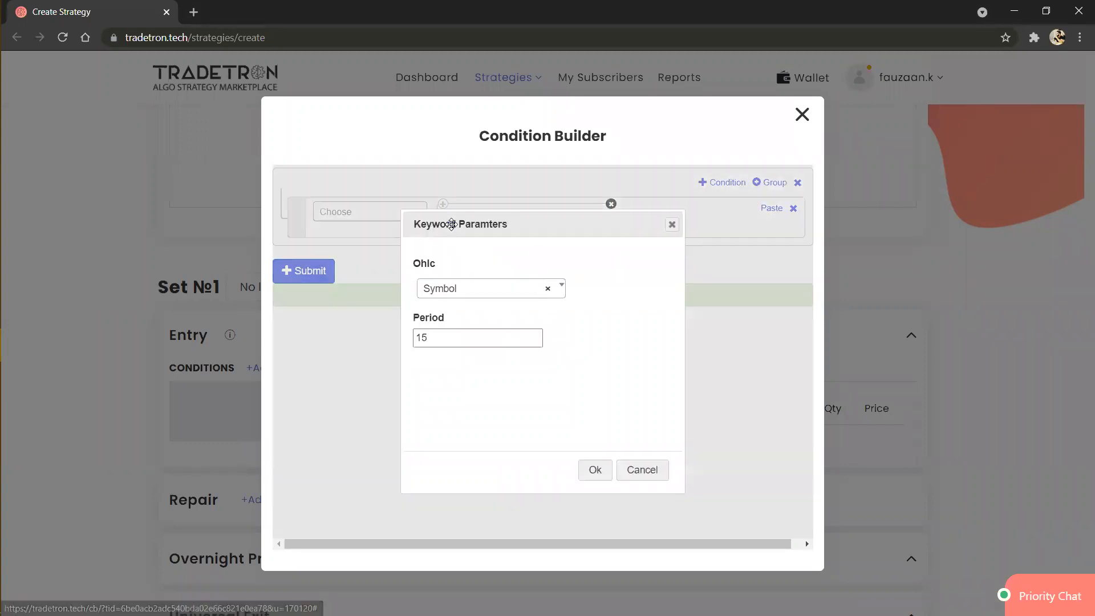
{"action": "left_click", "coordinate": [461, 337]}
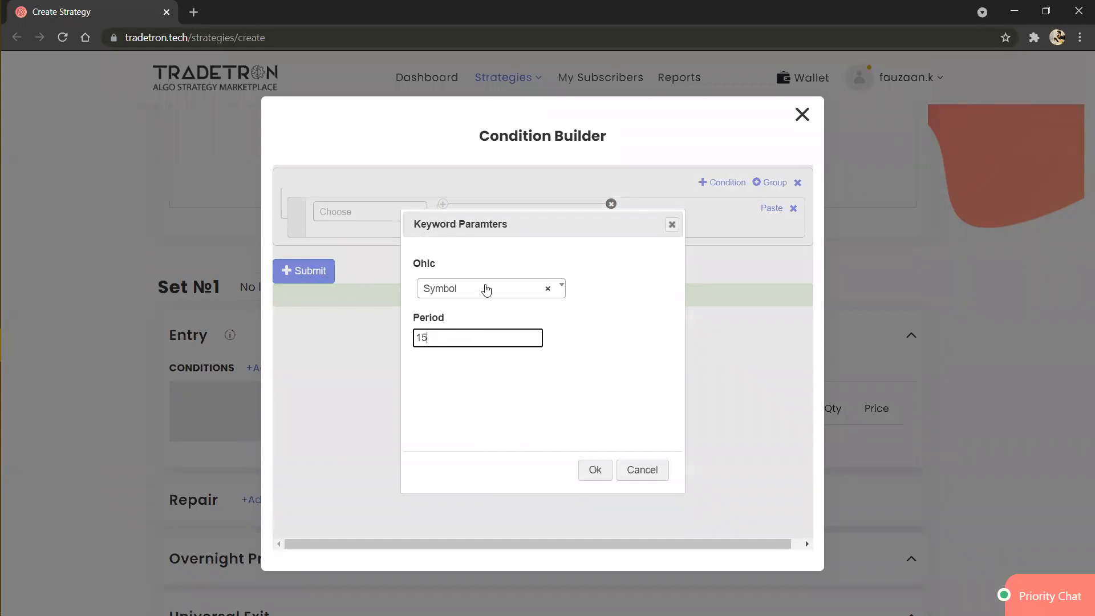
{"action": "left_click", "coordinate": [487, 288]}
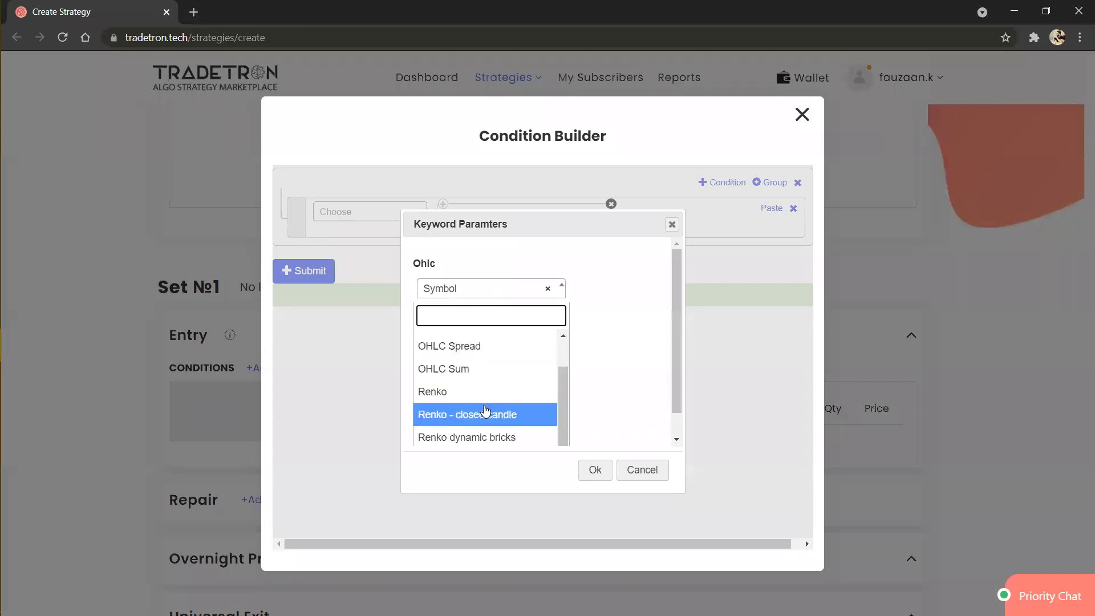
{"action": "scroll", "coordinate": [486, 411], "scroll_direction": "down", "scroll_amount": 1}
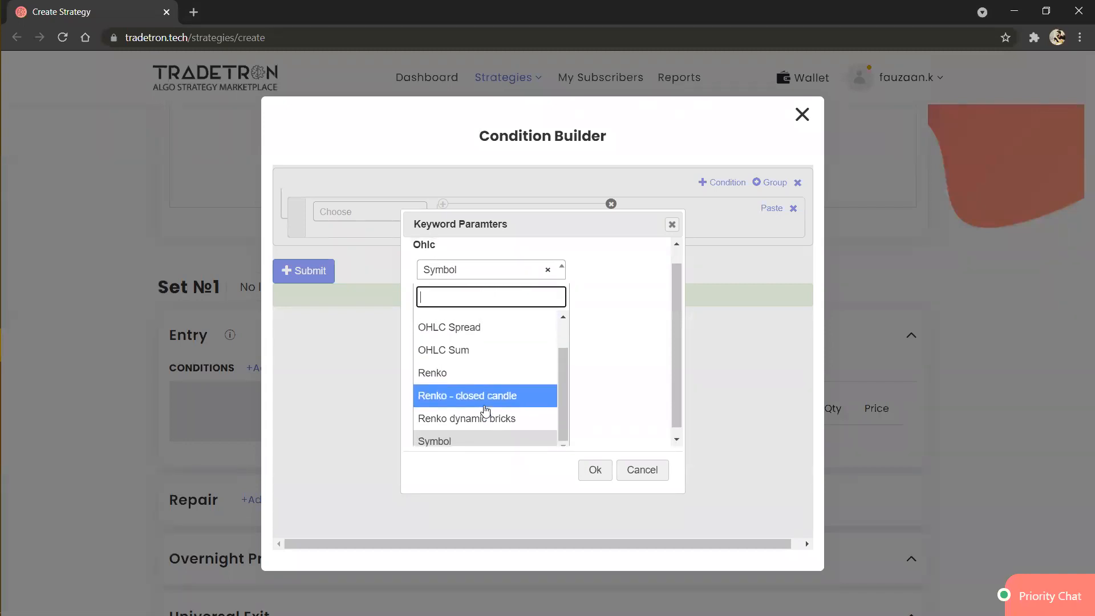
{"action": "left_click", "coordinate": [659, 344]}
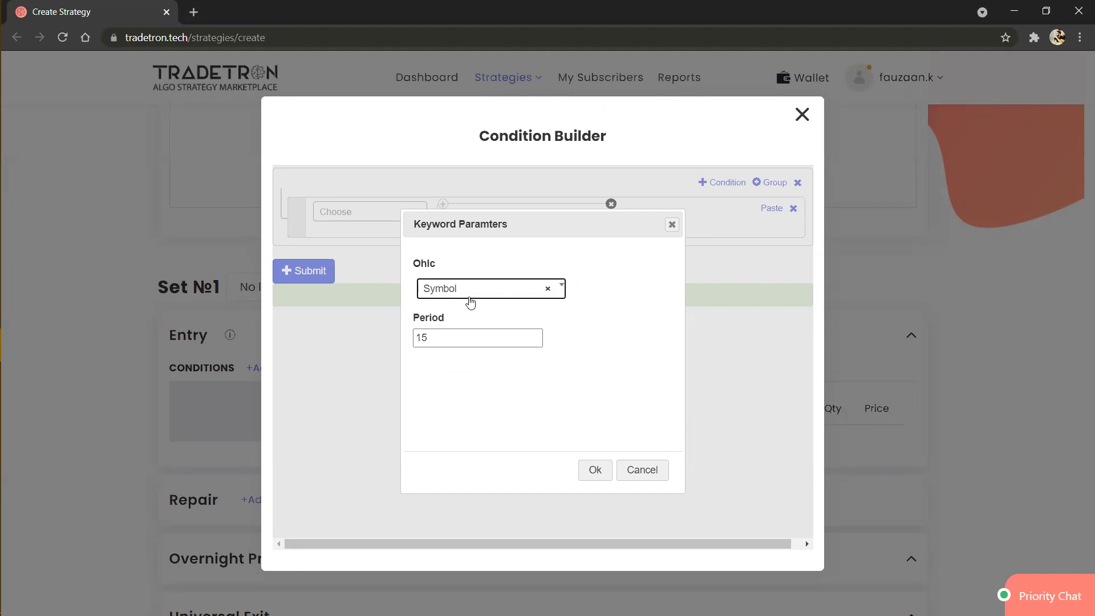
{"action": "left_click", "coordinate": [470, 301]}
{"action": "scroll", "coordinate": [476, 389], "scroll_direction": "up", "scroll_amount": 1}
{"action": "scroll", "coordinate": [475, 391], "scroll_direction": "down", "scroll_amount": 1}
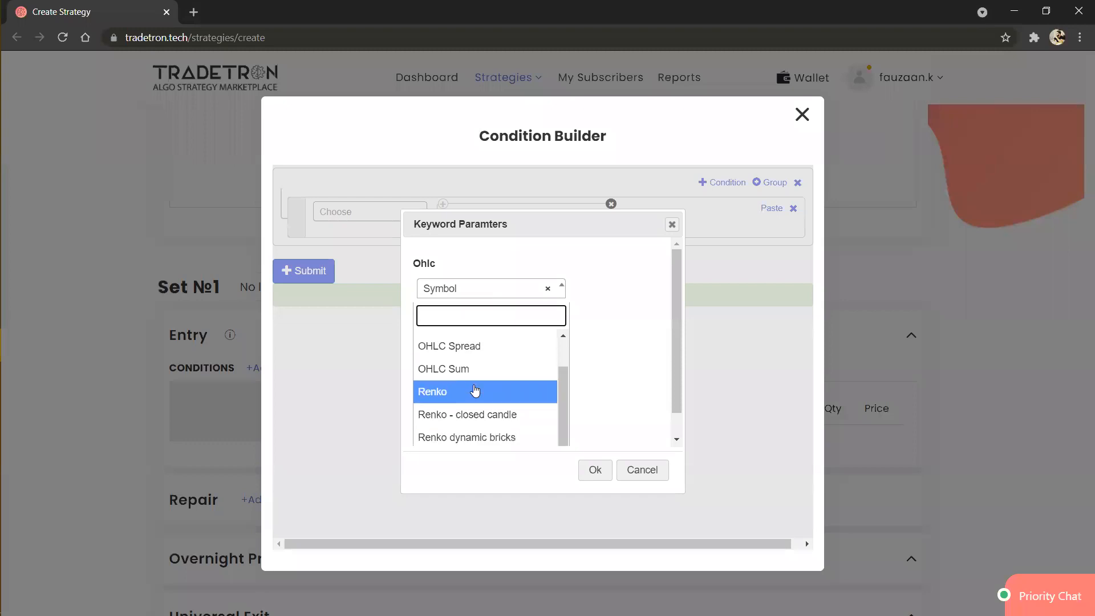
{"action": "scroll", "coordinate": [476, 389], "scroll_direction": "up", "scroll_amount": 1}
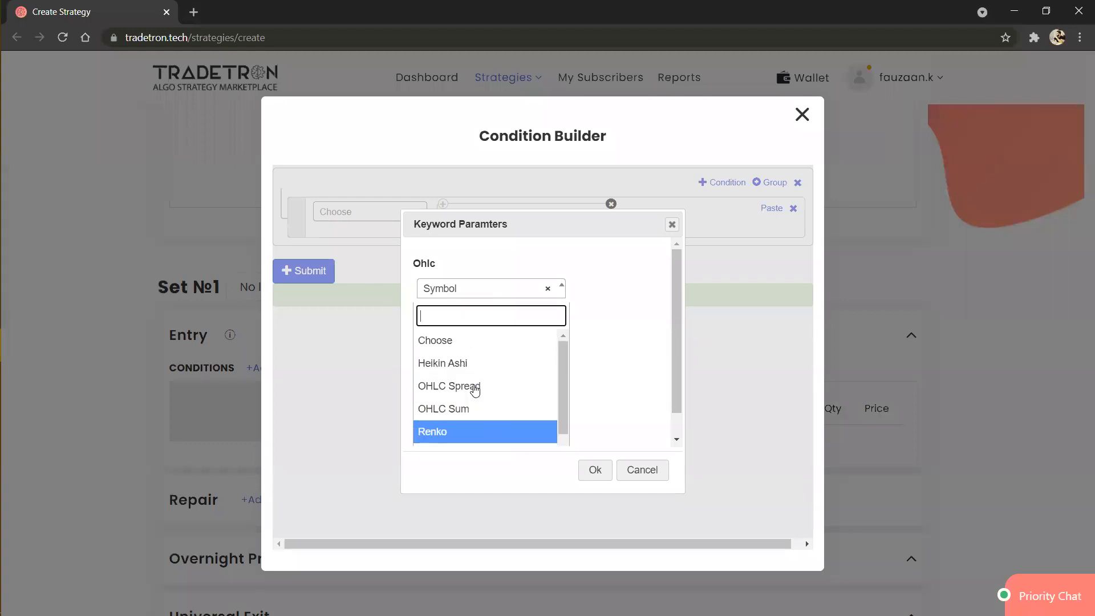
{"action": "left_click", "coordinate": [630, 377]}
{"action": "left_click", "coordinate": [594, 469]}
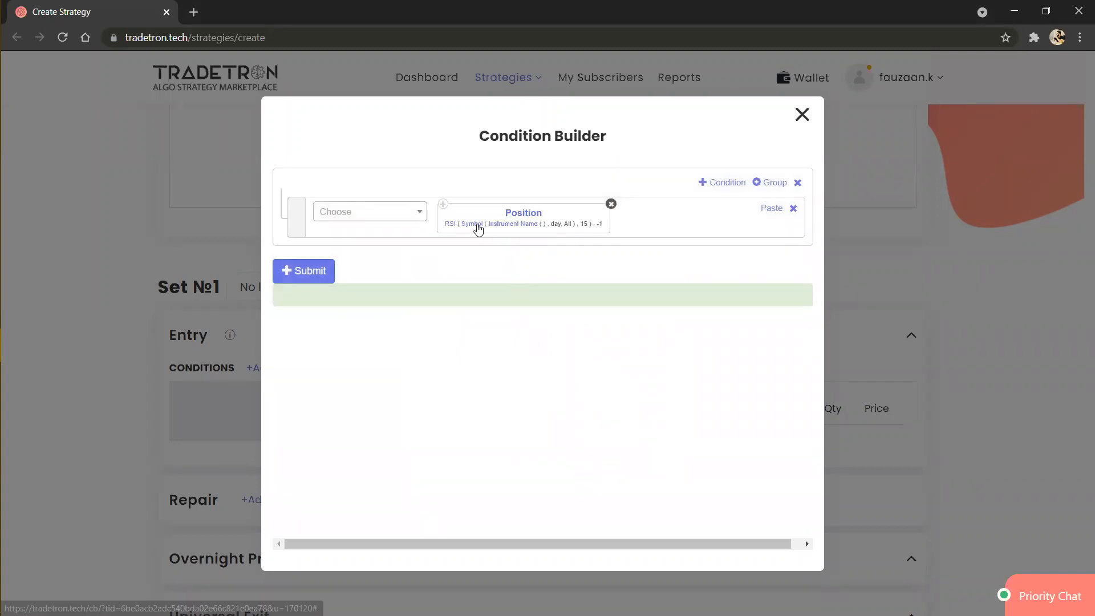
Step: In the RSI's Symbol parameters, choose Instrument Name as the underlying and set the candle type to 5m
{"action": "left_click", "coordinate": [480, 225]}
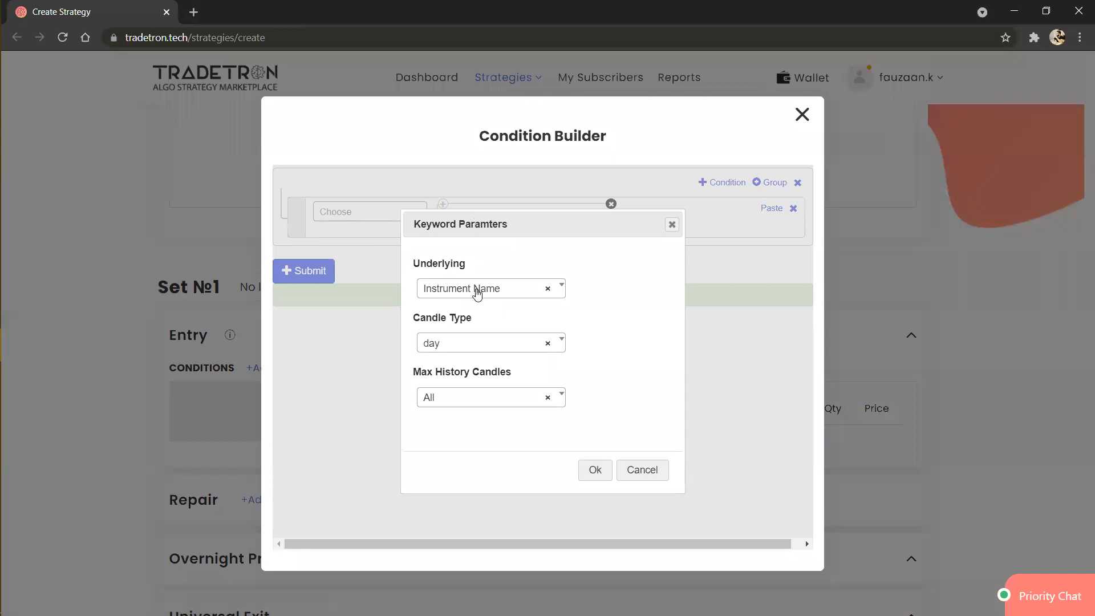
{"action": "left_click", "coordinate": [478, 291]}
{"action": "left_click", "coordinate": [479, 292]}
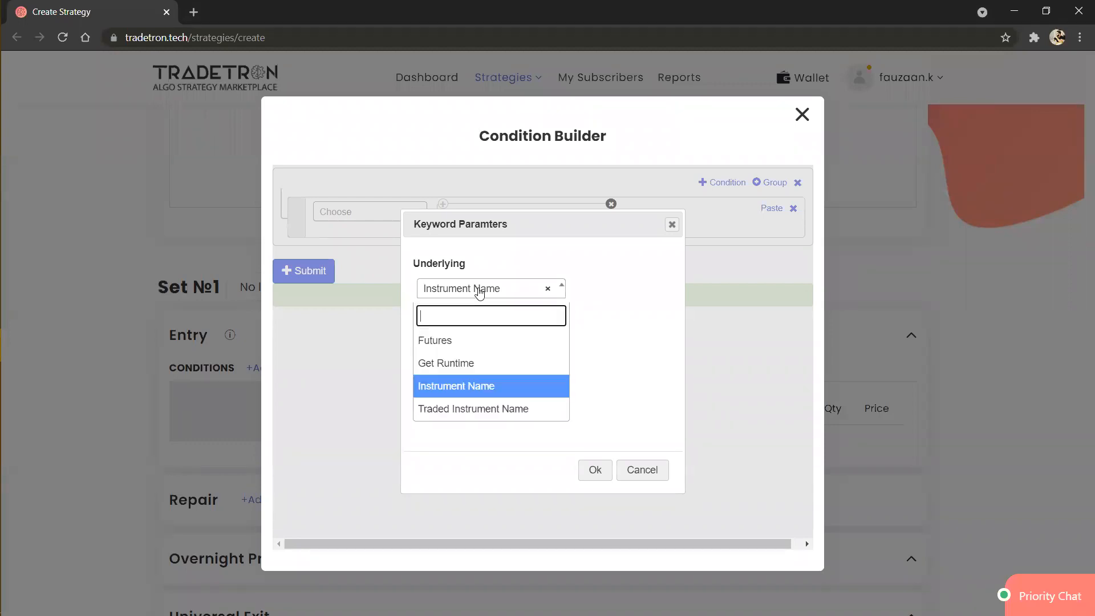
{"action": "left_click", "coordinate": [473, 387]}
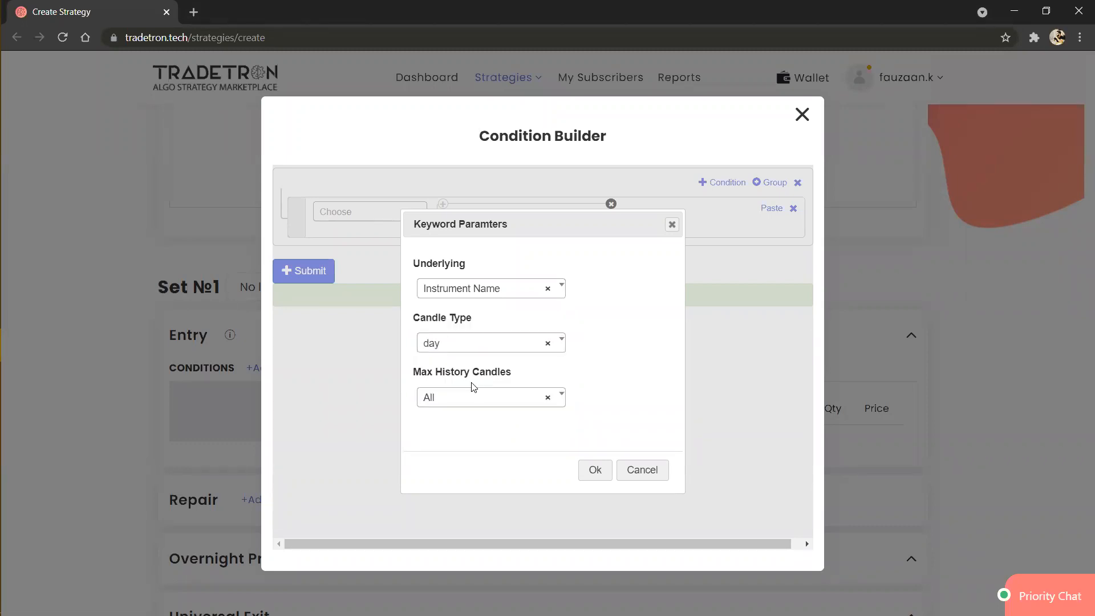
{"action": "left_click", "coordinate": [474, 353]}
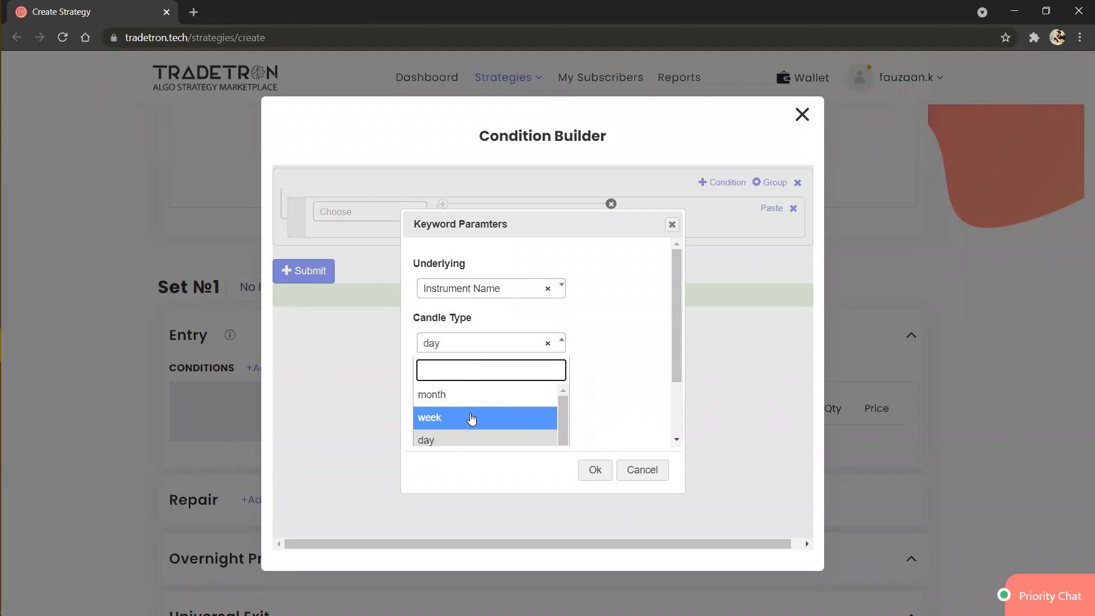
{"action": "scroll", "coordinate": [471, 420], "scroll_direction": "down", "scroll_amount": 3}
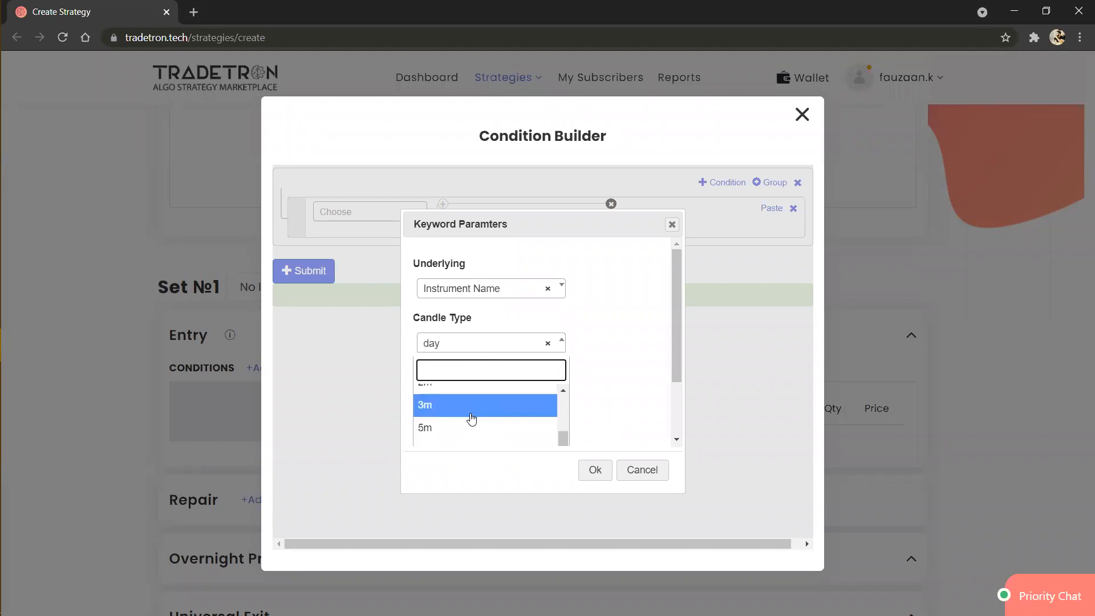
{"action": "left_click", "coordinate": [472, 429]}
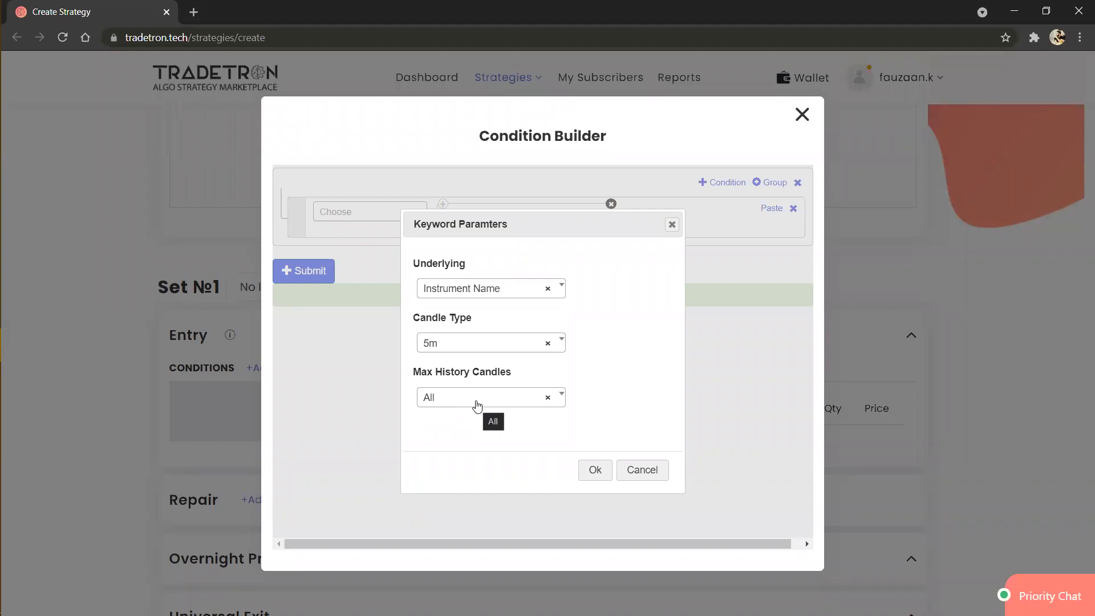
Step: Try 10 for the max history candles, return the option to All, and apply the Symbol parameters
{"action": "left_click", "coordinate": [478, 406]}
{"action": "left_click", "coordinate": [466, 297]}
{"action": "left_click", "coordinate": [467, 406]}
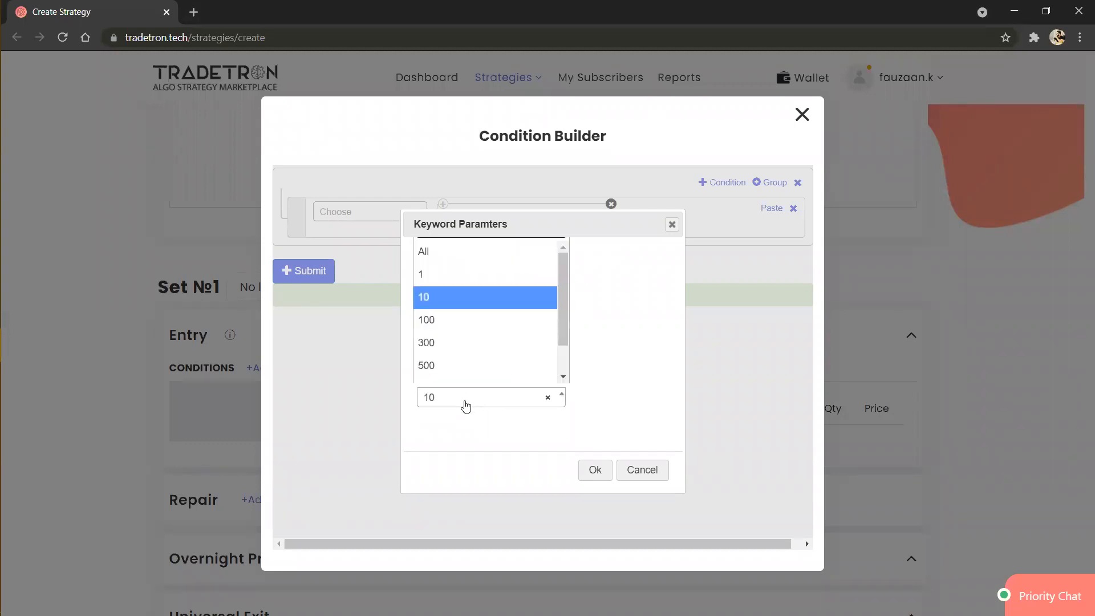
{"action": "left_click", "coordinate": [481, 262]}
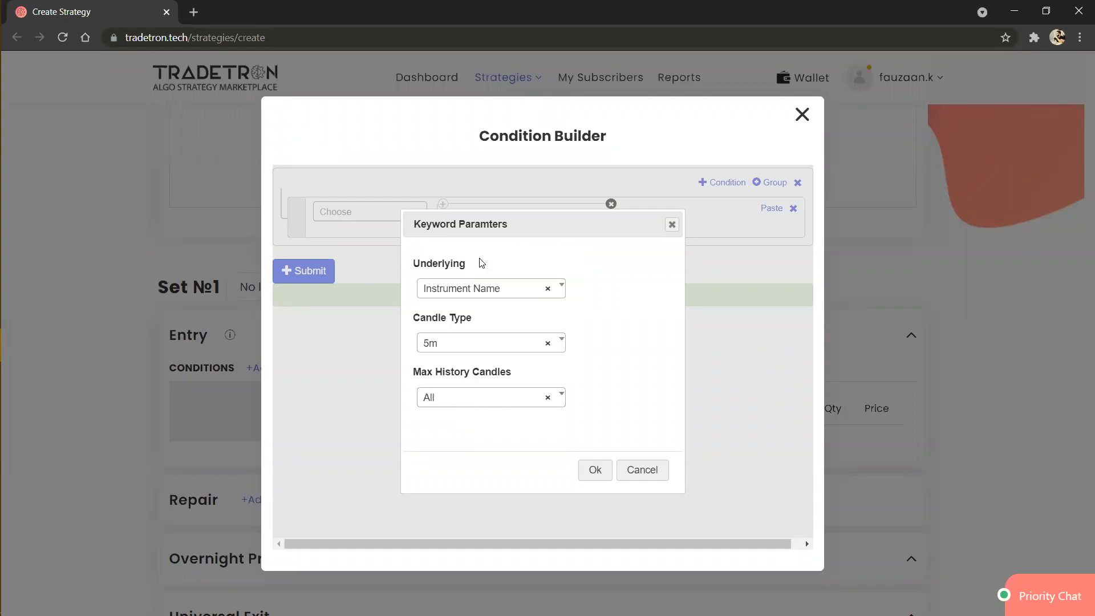
{"action": "left_click", "coordinate": [591, 471]}
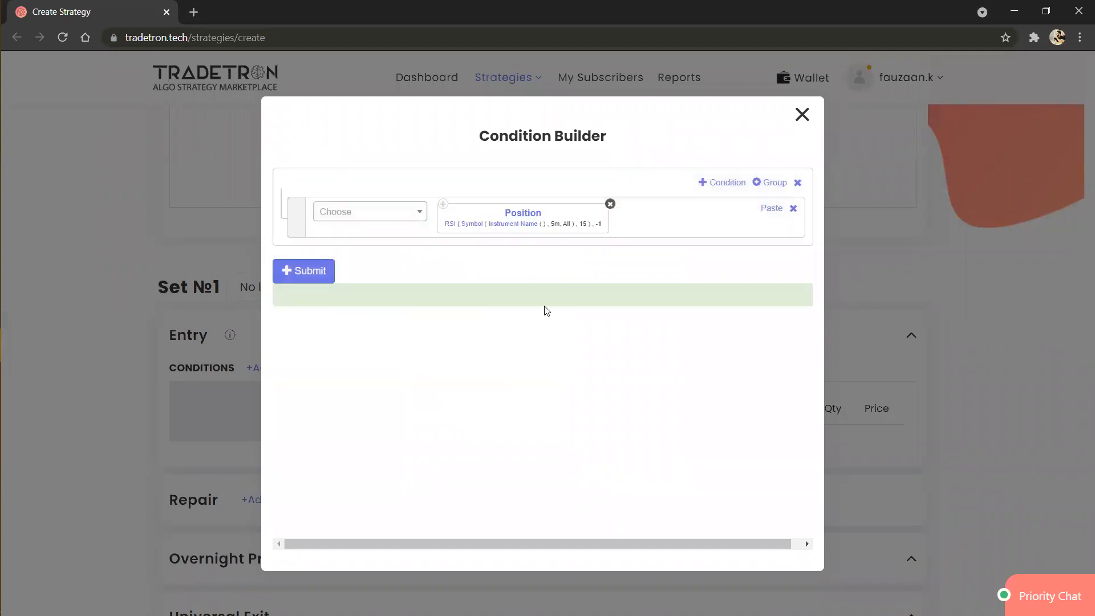
Step: Set the RSI's Instrument Name parameters to the NFO exchange and the NFO - NIFTY 50 underlying
{"action": "left_click", "coordinate": [520, 224]}
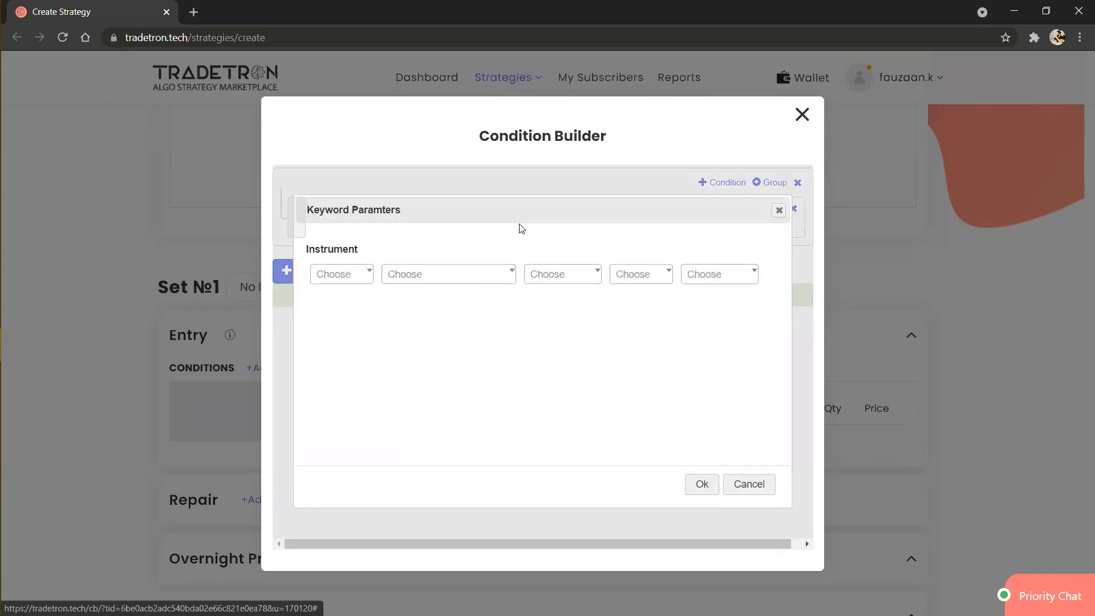
{"action": "left_click", "coordinate": [348, 282]}
{"action": "type", "text": "NF"}
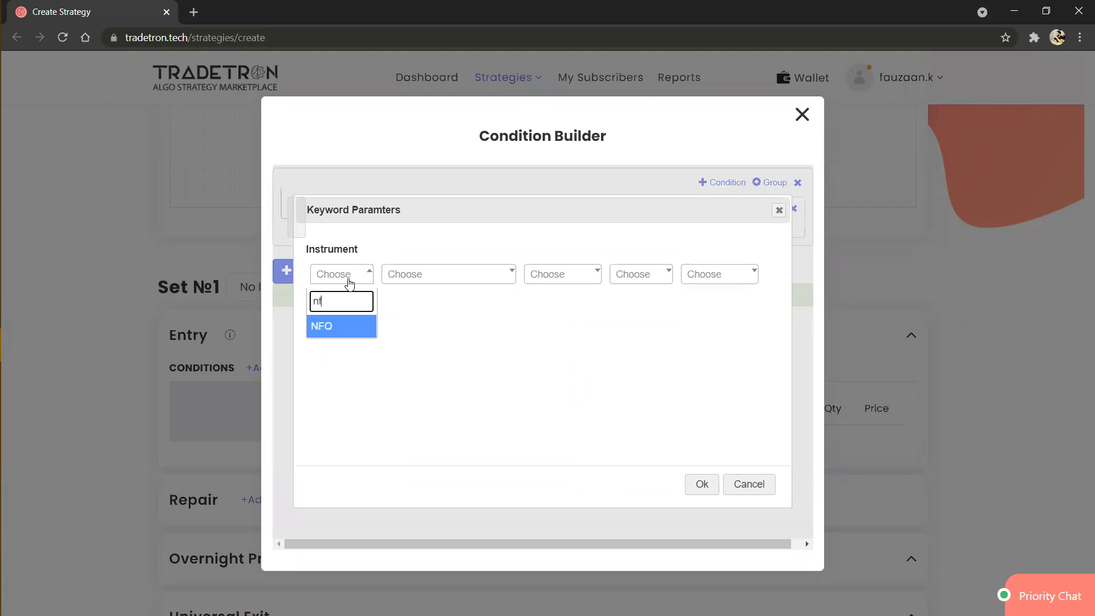
{"action": "key", "text": "Return"}
{"action": "left_click", "coordinate": [413, 279]}
{"action": "type", "text": "nifty"}
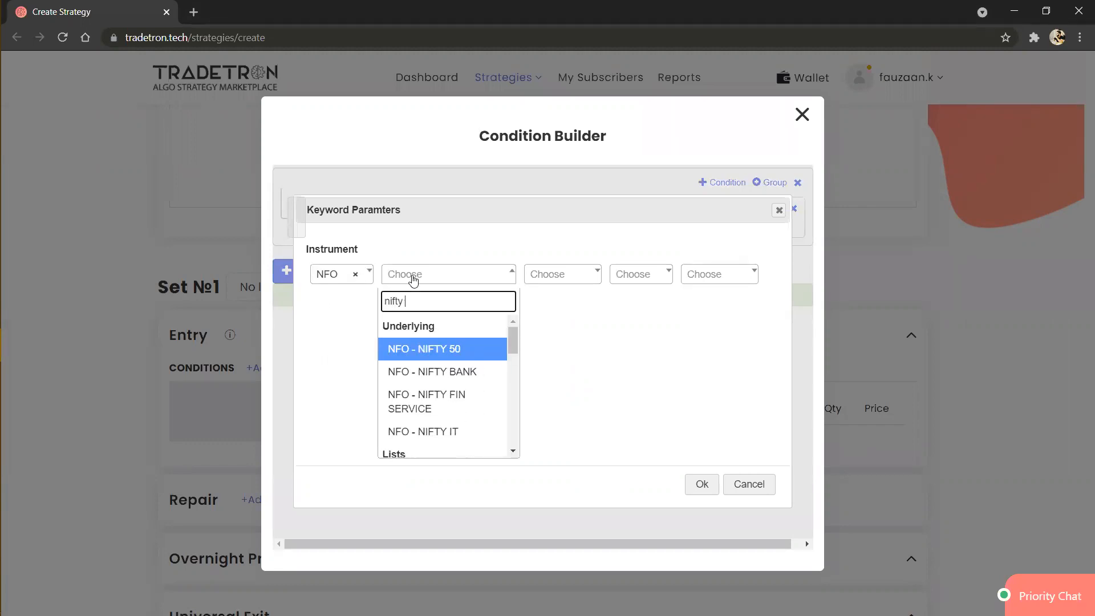
{"action": "key", "text": "Return"}
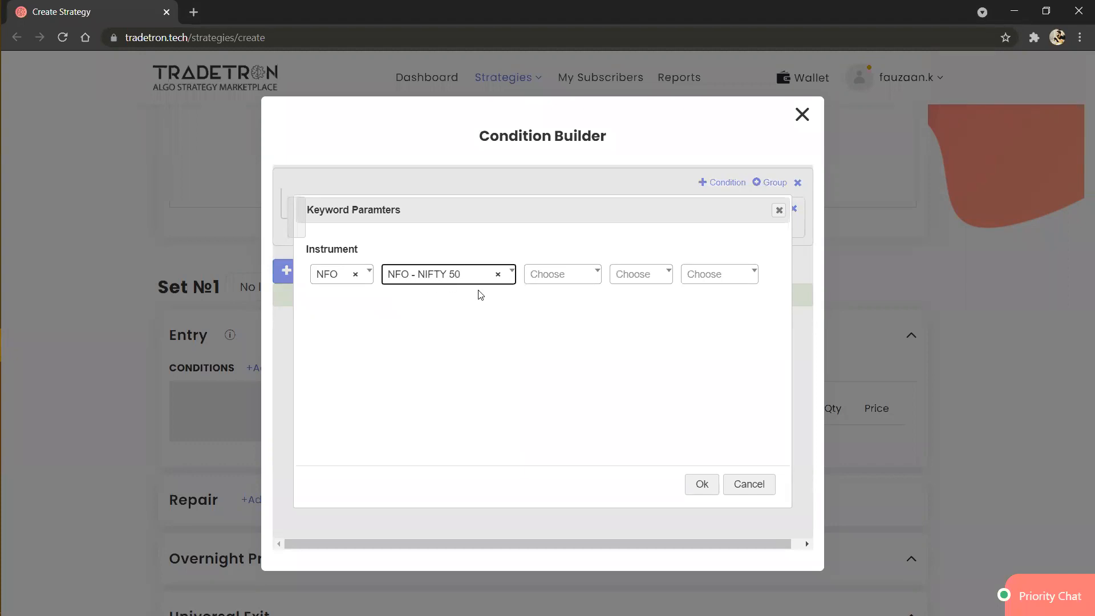
{"action": "left_click", "coordinate": [703, 487]}
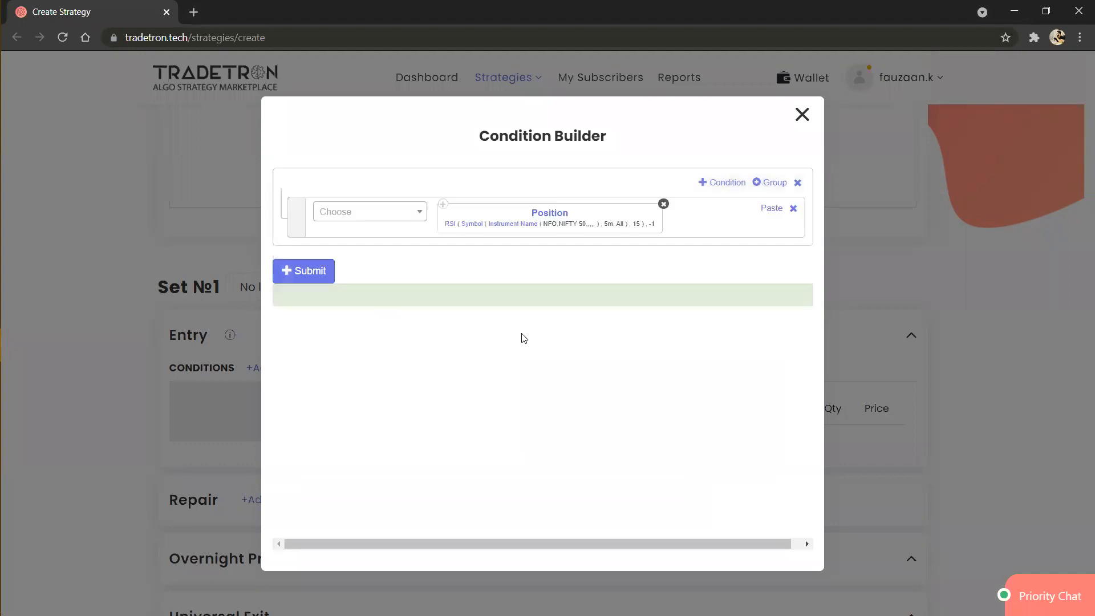
Step: Try Current Month as the expiry of the NIFTY 50 instrument and apply it
{"action": "left_click", "coordinate": [524, 225]}
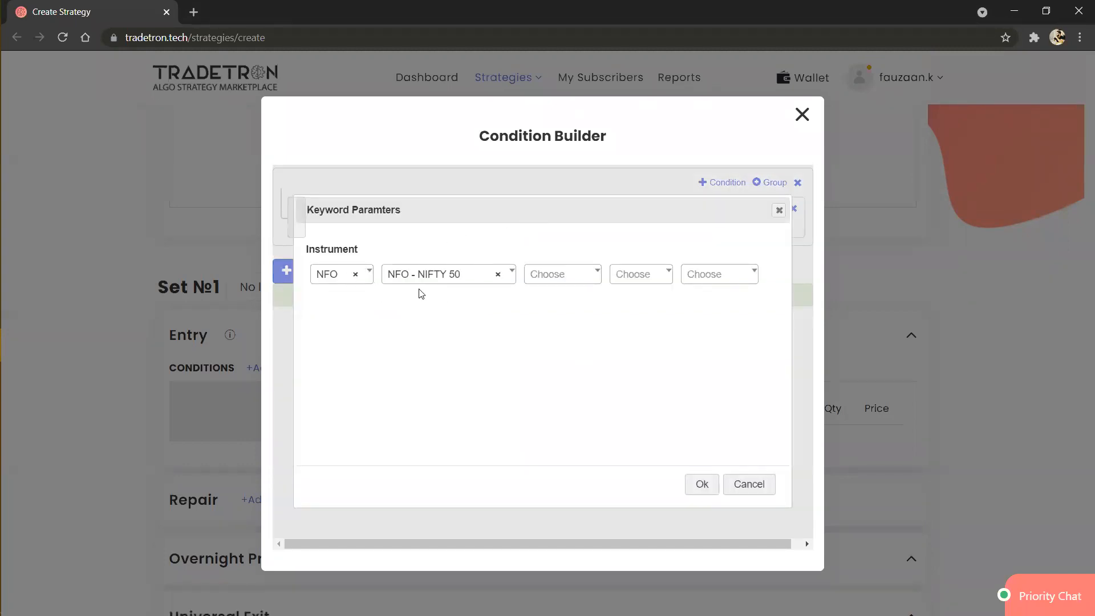
{"action": "left_click", "coordinate": [566, 279]}
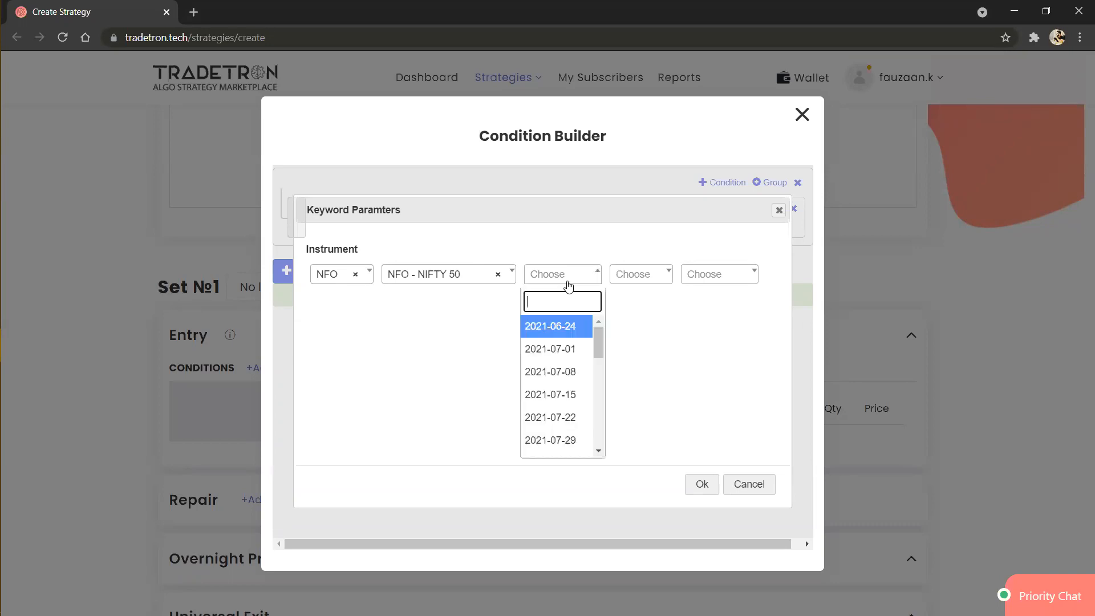
{"action": "scroll", "coordinate": [562, 411], "scroll_direction": "down", "scroll_amount": 10}
{"action": "left_click", "coordinate": [559, 415]}
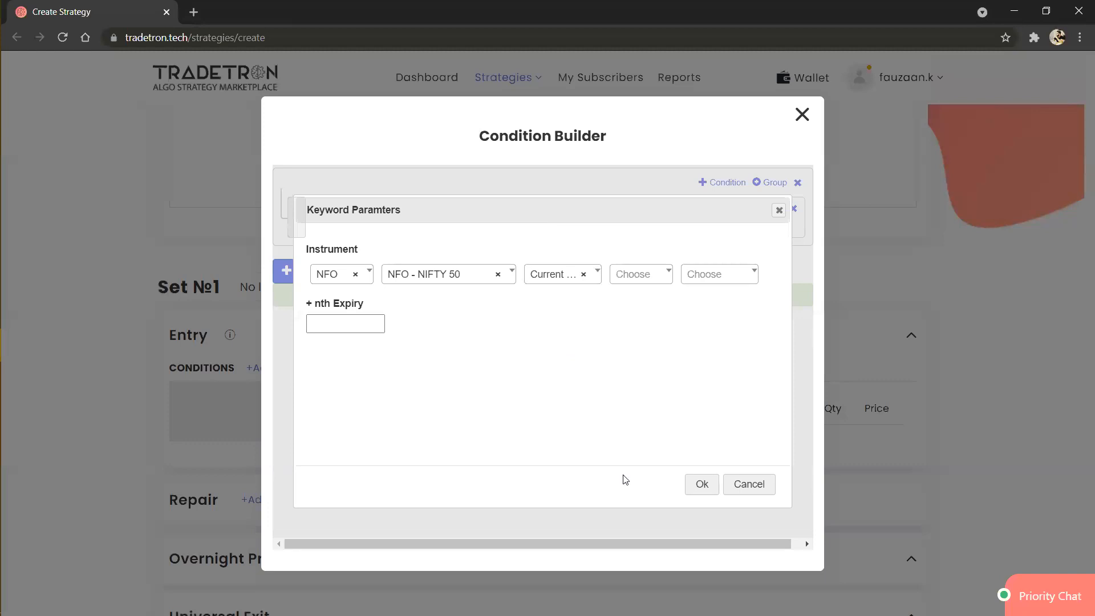
{"action": "left_click", "coordinate": [700, 487]}
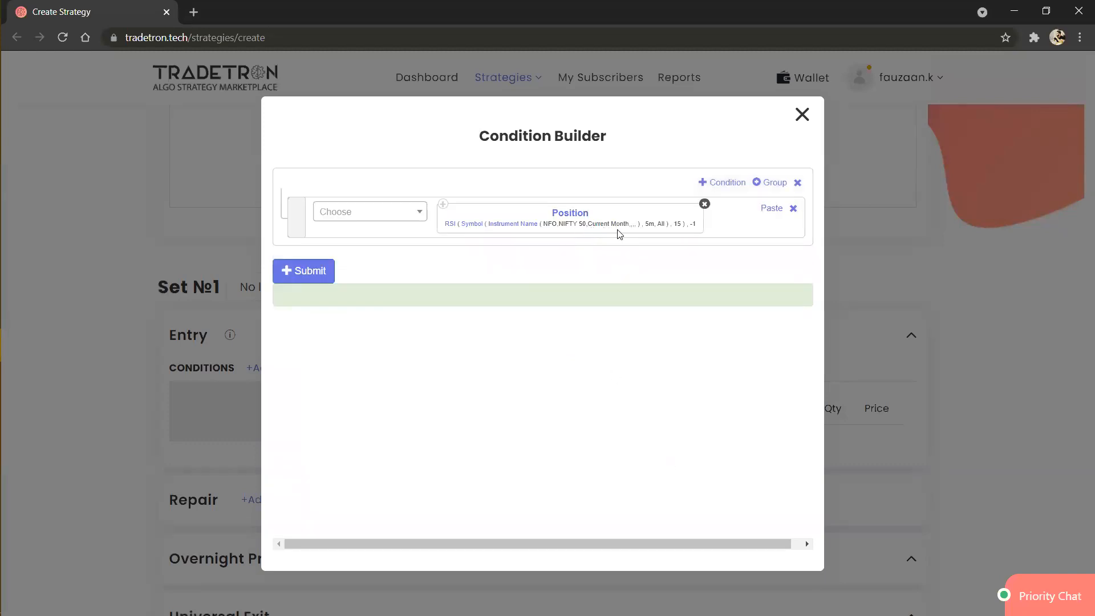
Step: Clear the expiry from the NIFTY 50 instrument and submit the condition to generate its expression
{"action": "left_click", "coordinate": [502, 225]}
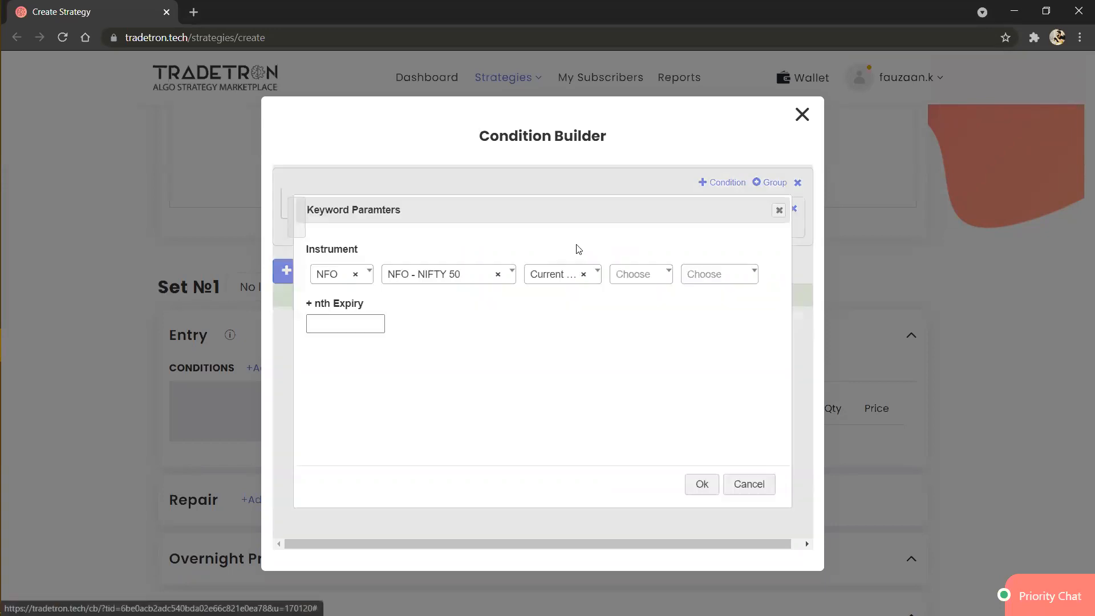
{"action": "left_click", "coordinate": [587, 278]}
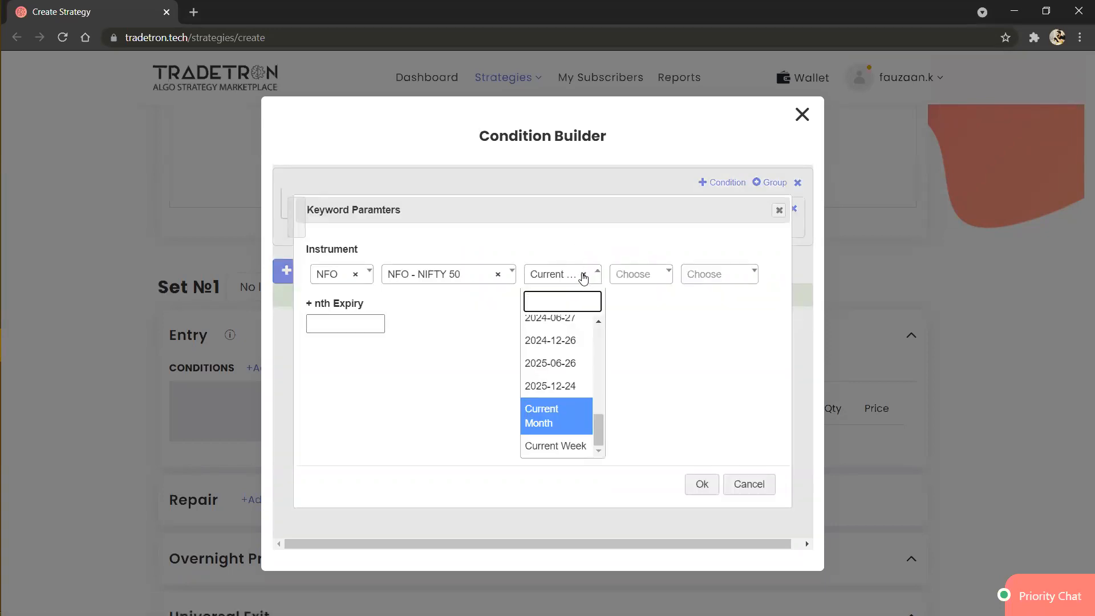
{"action": "left_click", "coordinate": [584, 276]}
{"action": "left_click", "coordinate": [693, 483]}
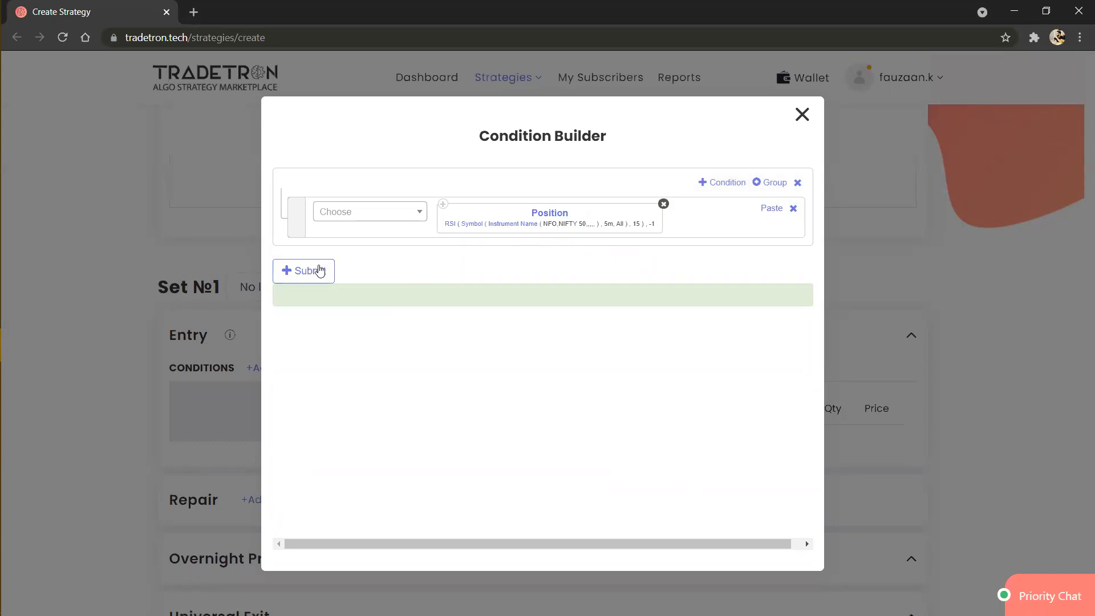
{"action": "left_click", "coordinate": [322, 276]}
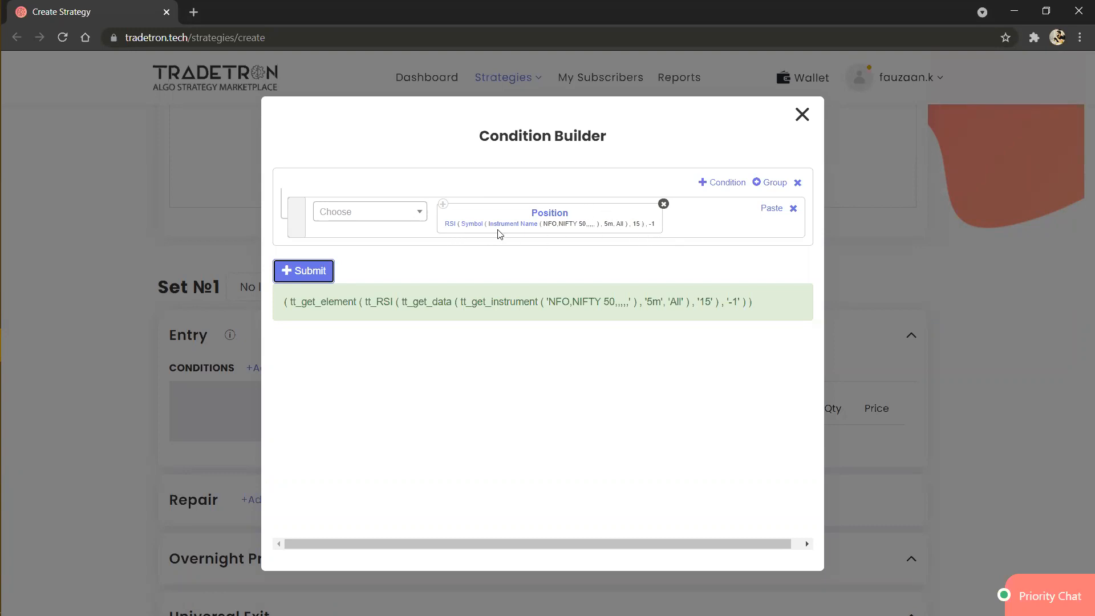
Step: Extend the RSI condition with the > comparison and a Number keyword with the value 20
{"action": "left_click", "coordinate": [411, 223]}
{"action": "type", "text": ">"}
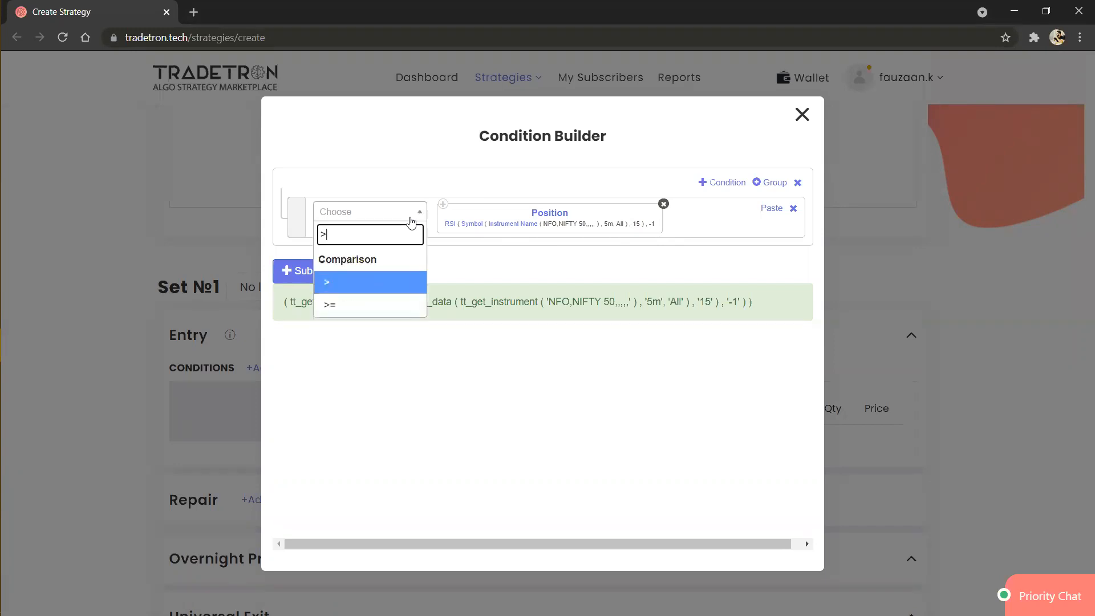
{"action": "key", "text": "Return"}
{"action": "left_click", "coordinate": [411, 222]}
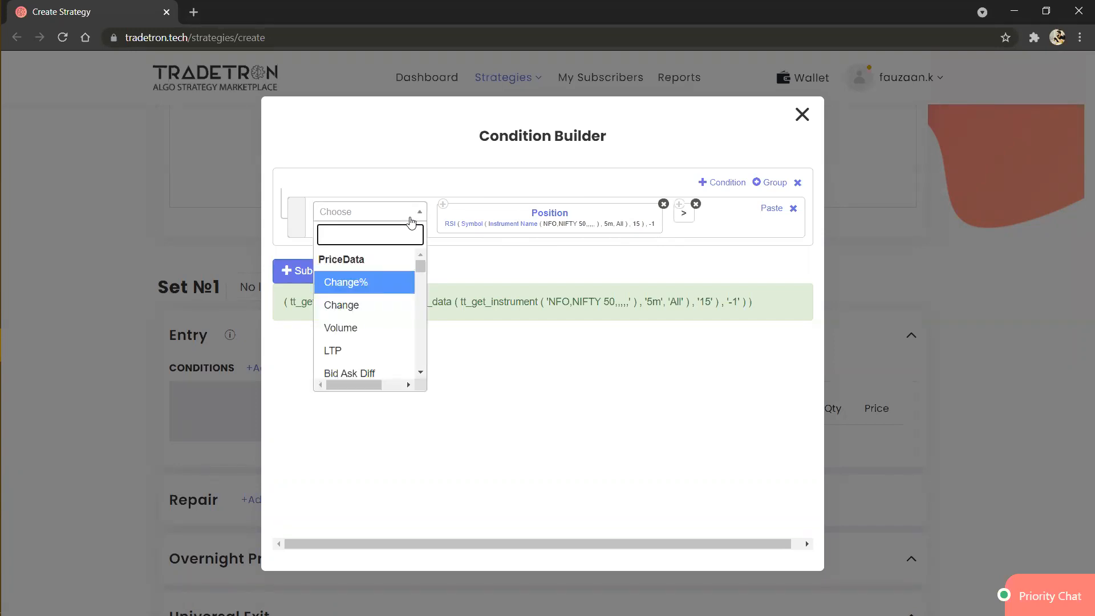
{"action": "type", "text": "number"}
{"action": "key", "text": "Down"}
{"action": "key", "text": "Return"}
{"action": "type", "text": "20"}
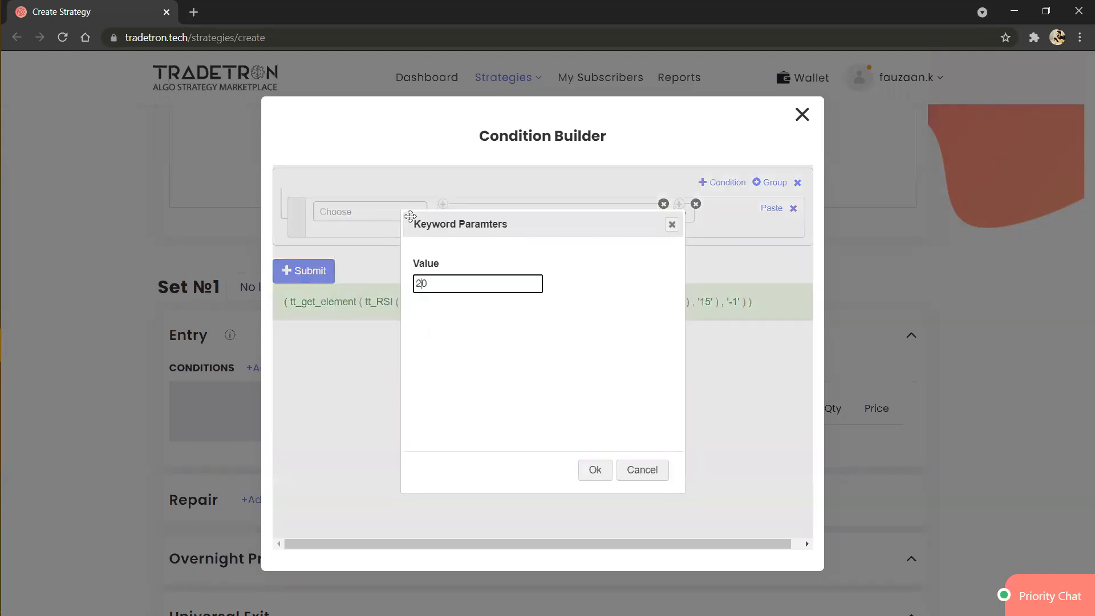
{"action": "left_click", "coordinate": [590, 472]}
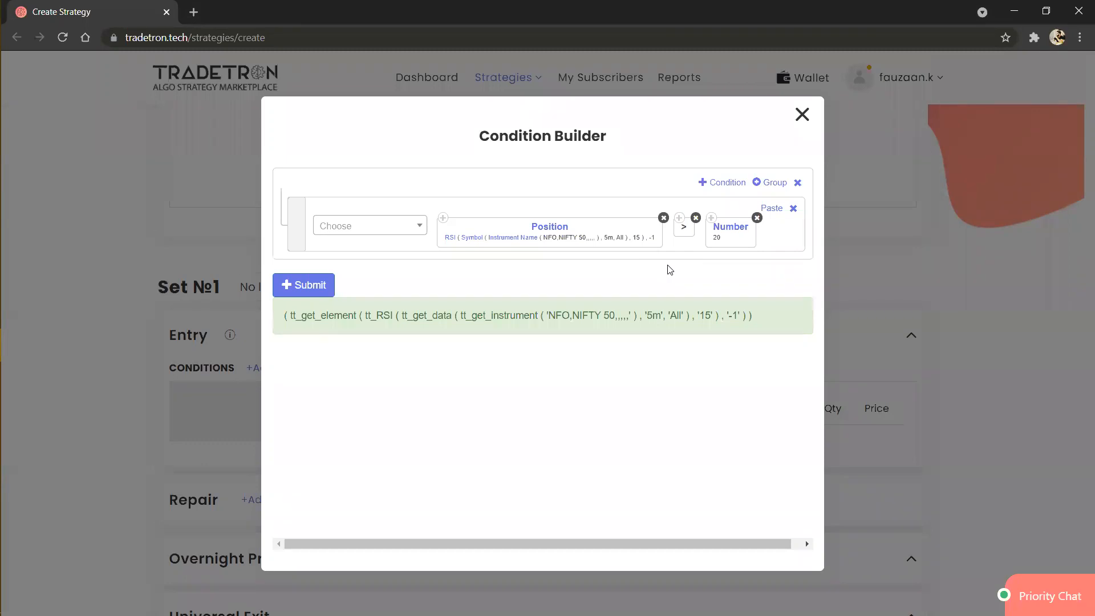
Step: Add a second AND condition that compares a copy of the RSI Position block using < with a copy of the Number 20 block
{"action": "left_click", "coordinate": [721, 182]}
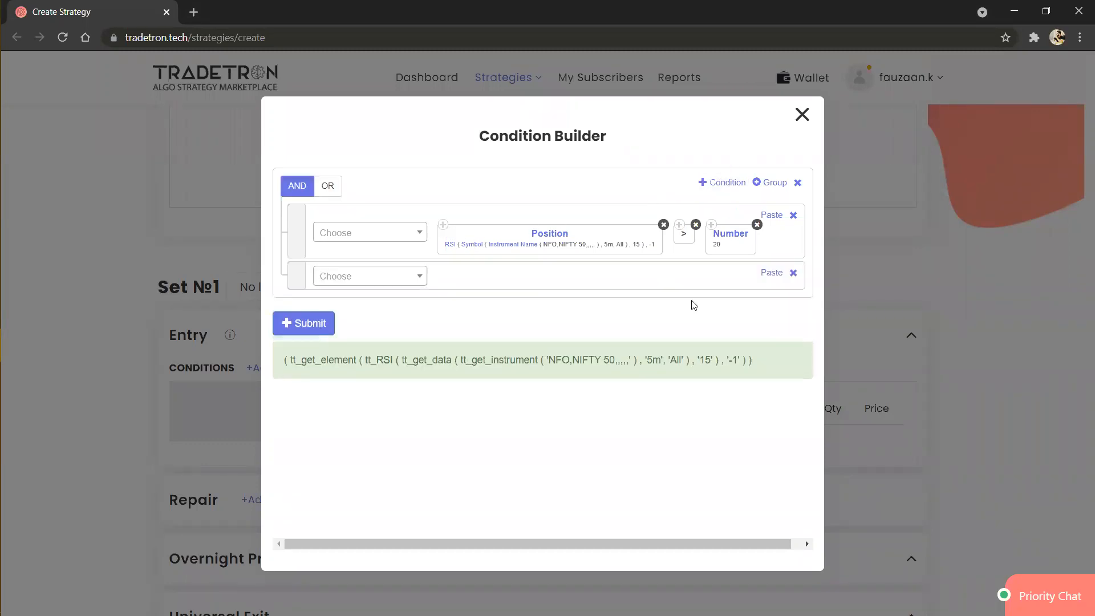
{"action": "left_click", "coordinate": [778, 278]}
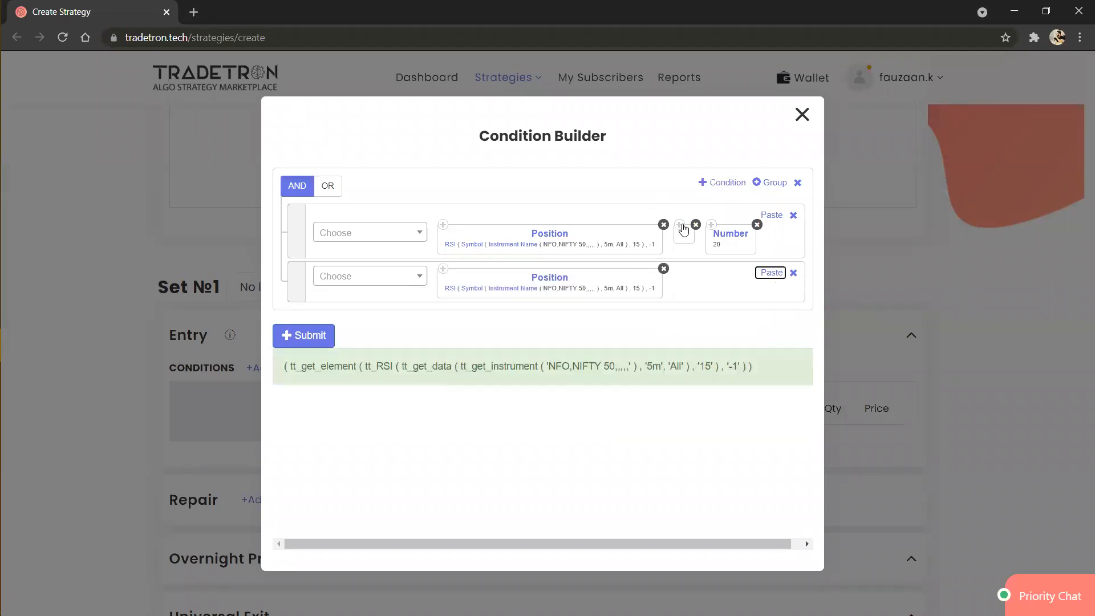
{"action": "left_click", "coordinate": [376, 285]}
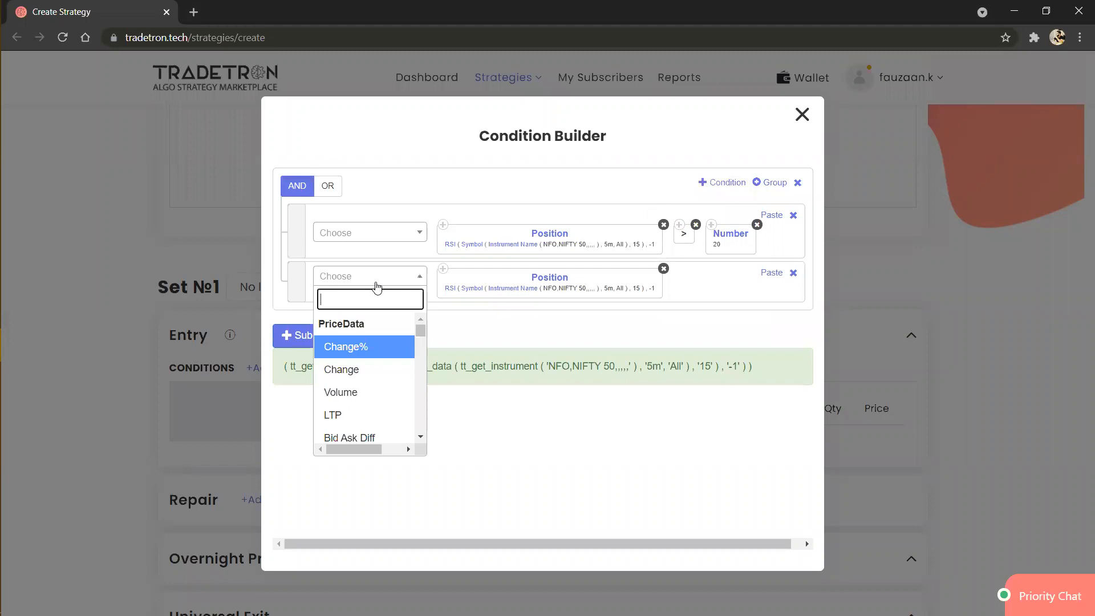
{"action": "type", "text": "<"}
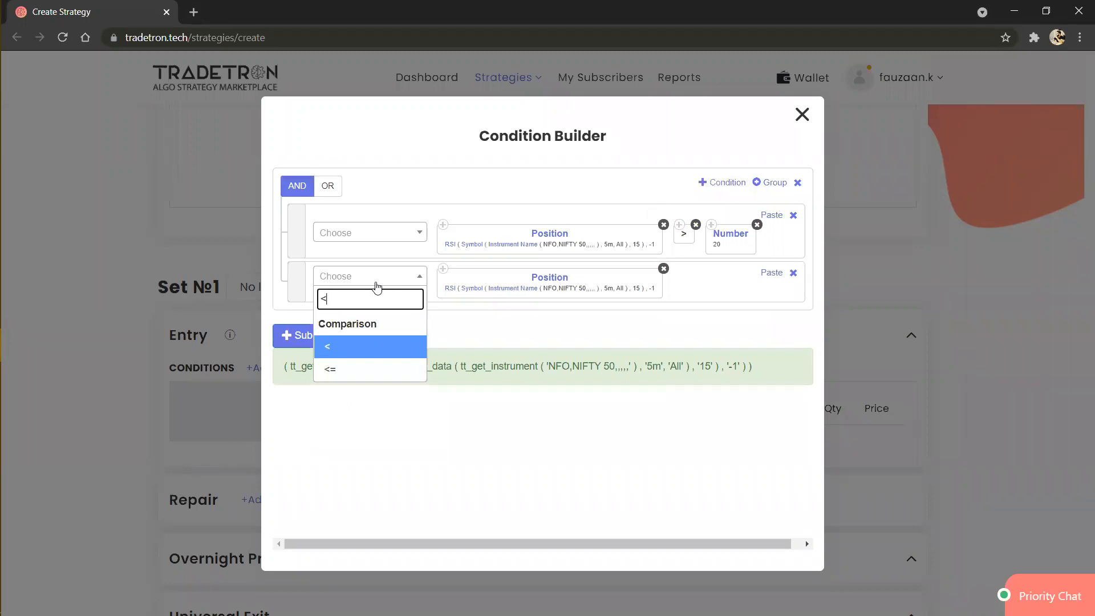
{"action": "key", "text": "Return"}
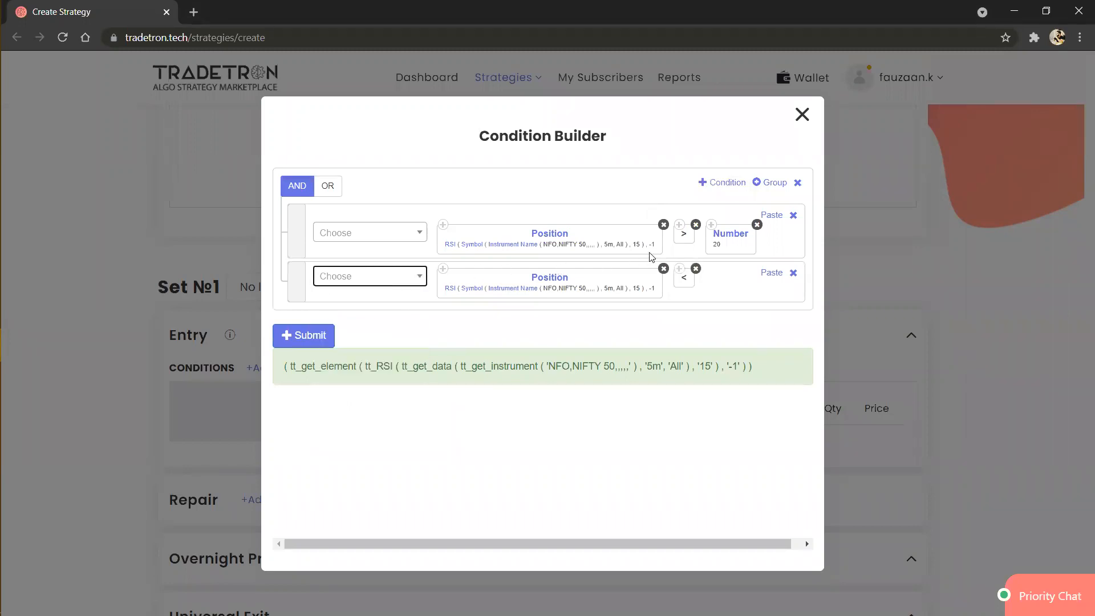
{"action": "left_click", "coordinate": [712, 226]}
{"action": "left_click", "coordinate": [776, 274]}
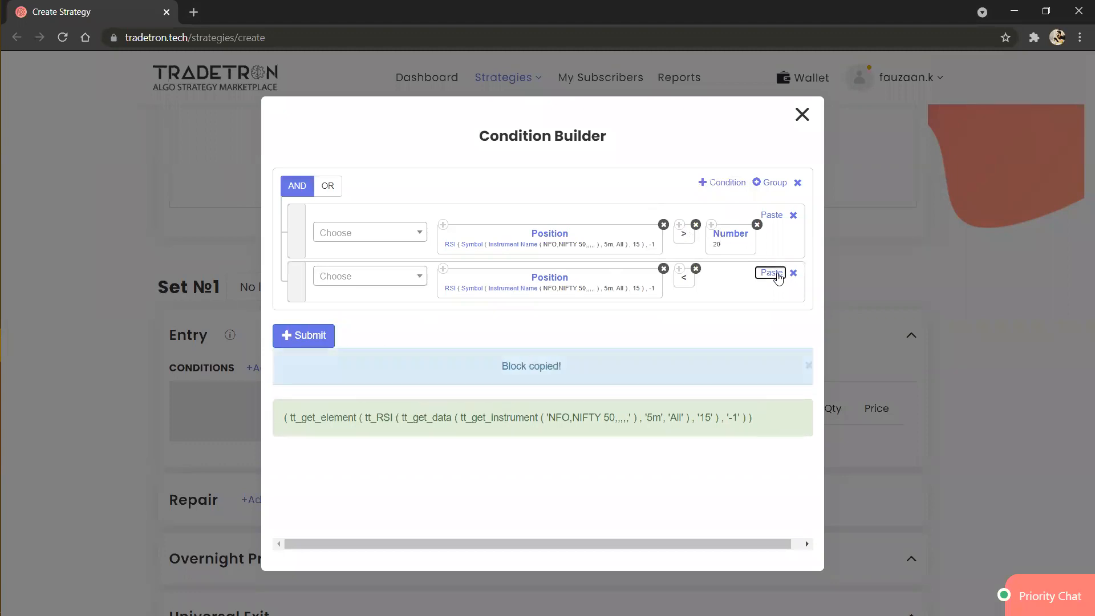
Step: Set the position to -2 in the second condition's RSI block, submit the entry condition and close the builder
{"action": "left_click", "coordinate": [552, 292]}
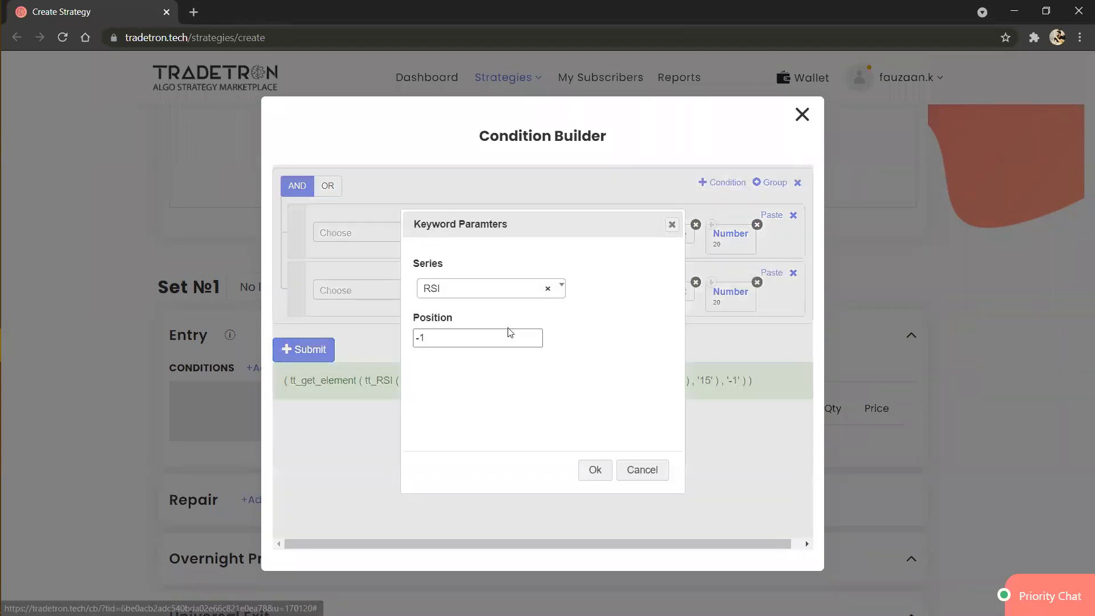
{"action": "left_click", "coordinate": [504, 333]}
{"action": "key", "text": "BackSpace"}
{"action": "type", "text": "2"}
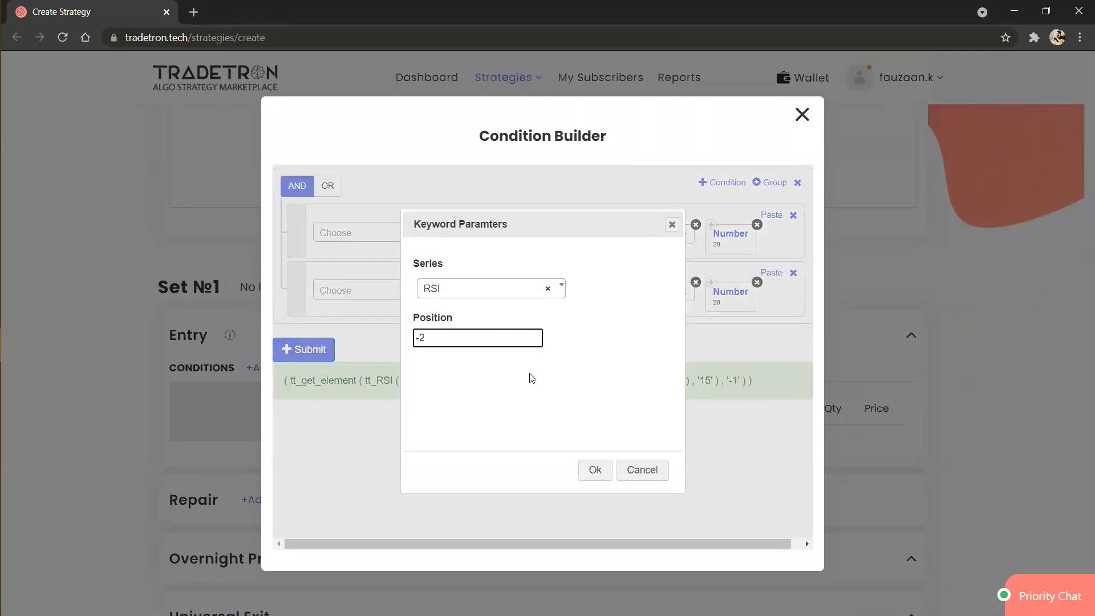
{"action": "left_click", "coordinate": [595, 469]}
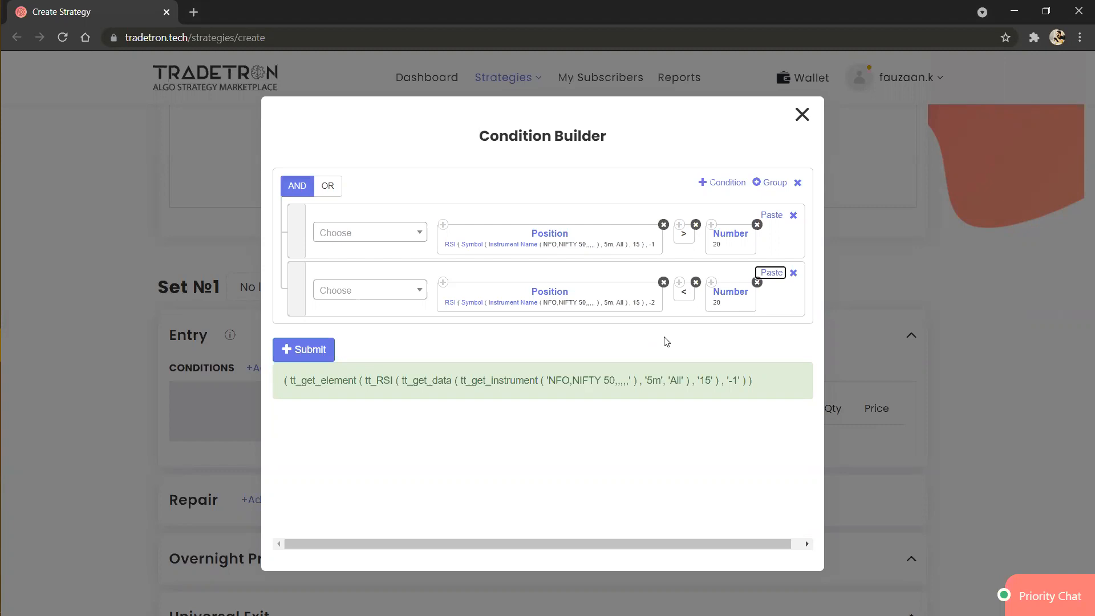
{"action": "left_click", "coordinate": [313, 358]}
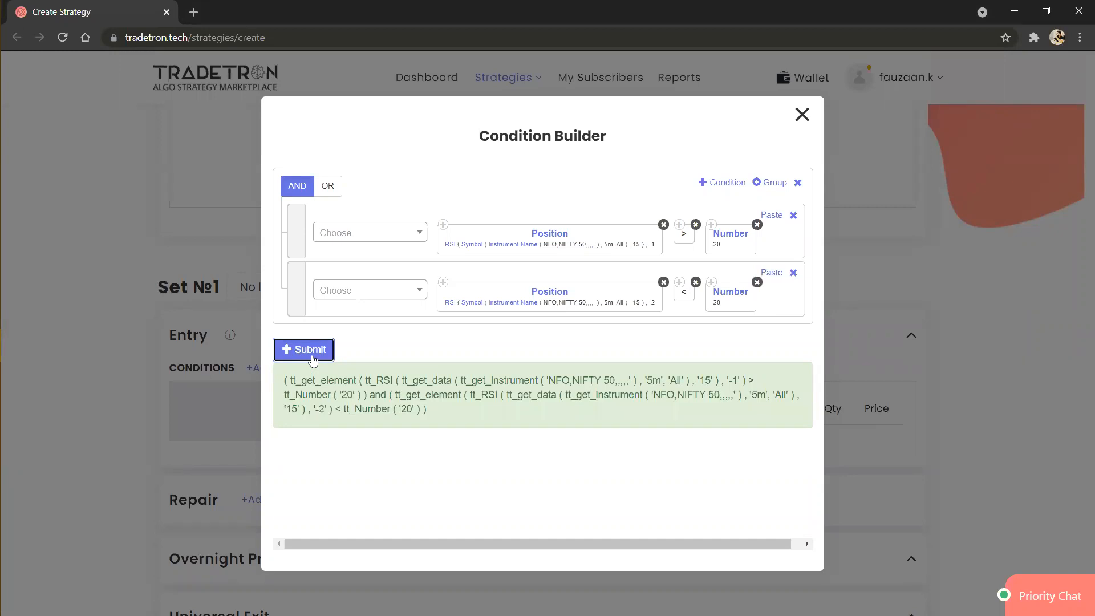
{"action": "left_click", "coordinate": [802, 115]}
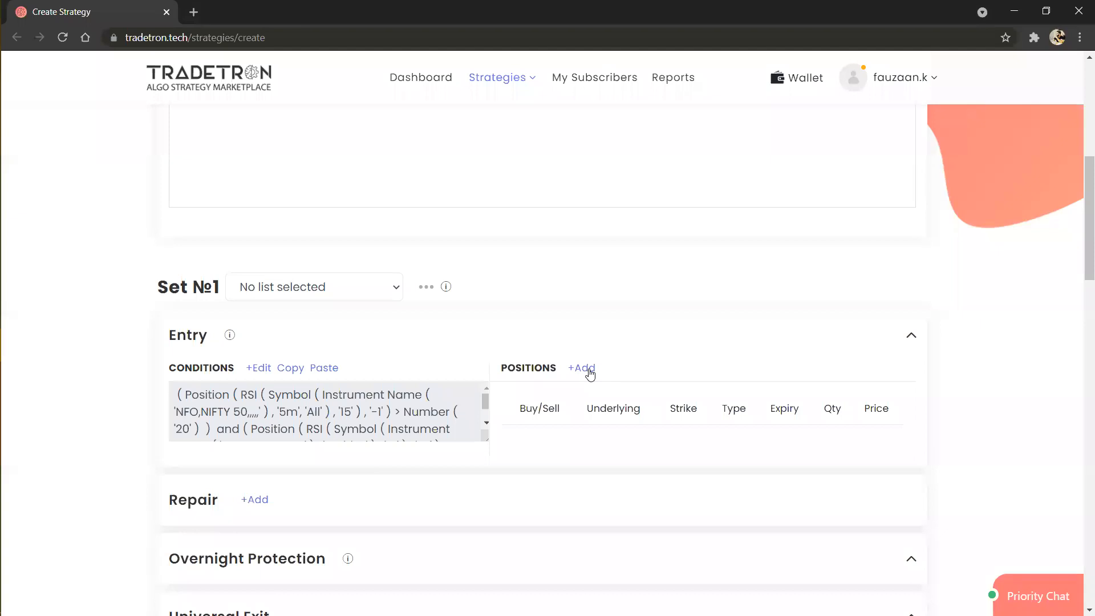
Step: Start a new buy position for the entry set with NFO as the exchange and Call as the type
{"action": "left_click", "coordinate": [589, 369]}
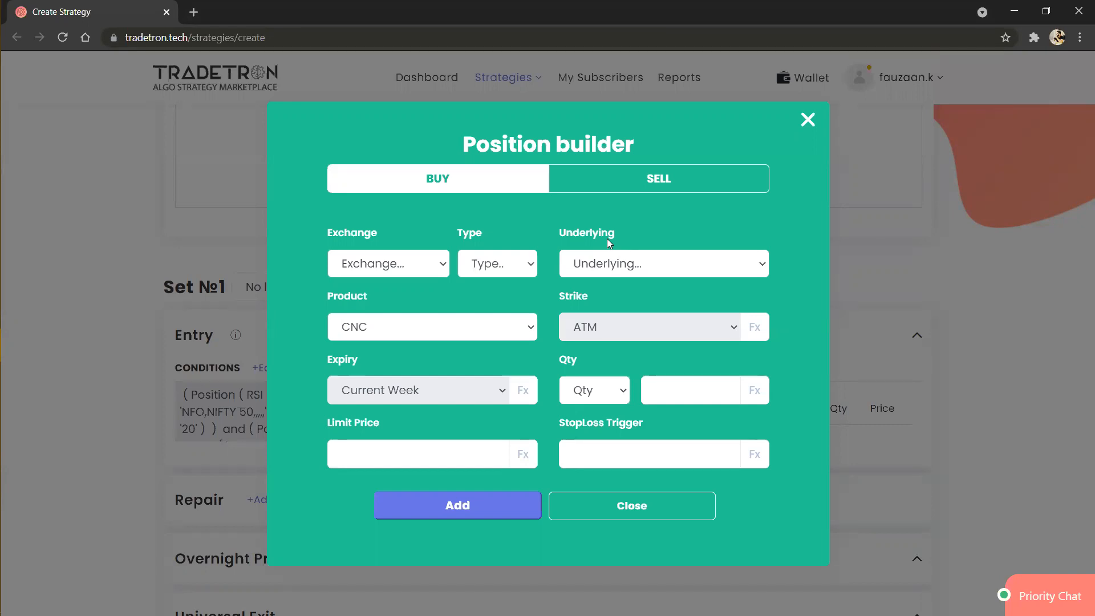
{"action": "left_click", "coordinate": [400, 275]}
{"action": "key", "text": "Down"}
{"action": "key", "text": "Down"}
{"action": "key", "text": "Down"}
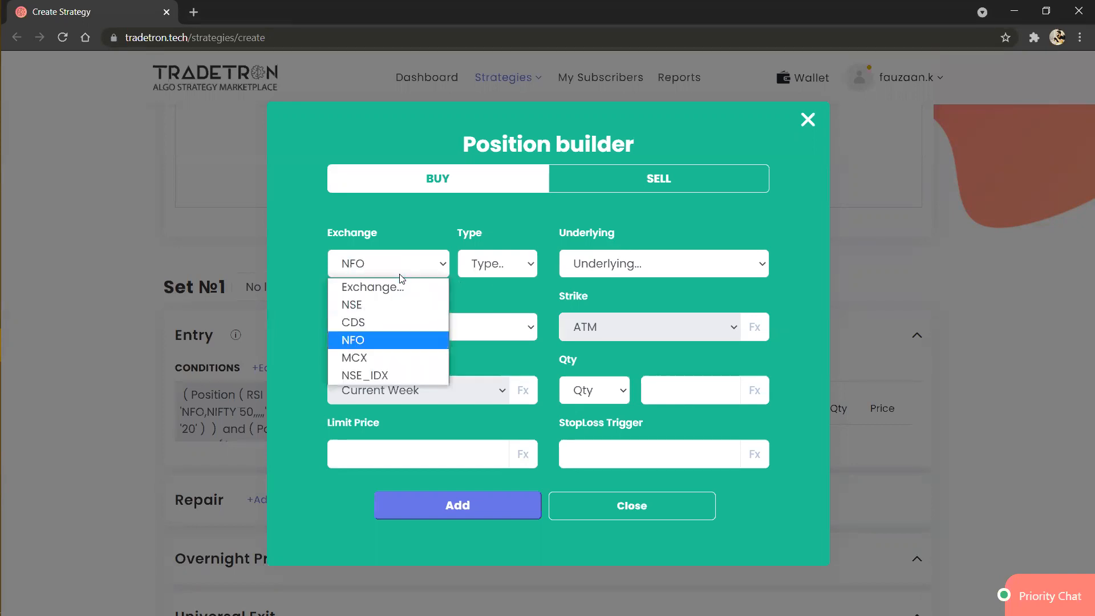
{"action": "key", "text": "Return"}
{"action": "left_click", "coordinate": [490, 267]}
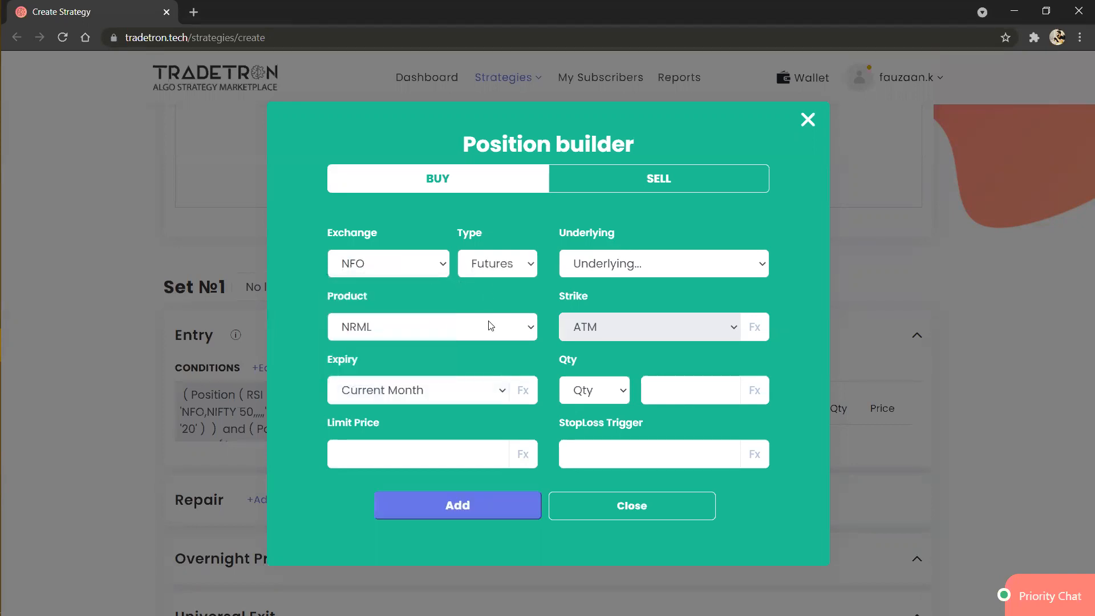
{"action": "left_click", "coordinate": [490, 323]}
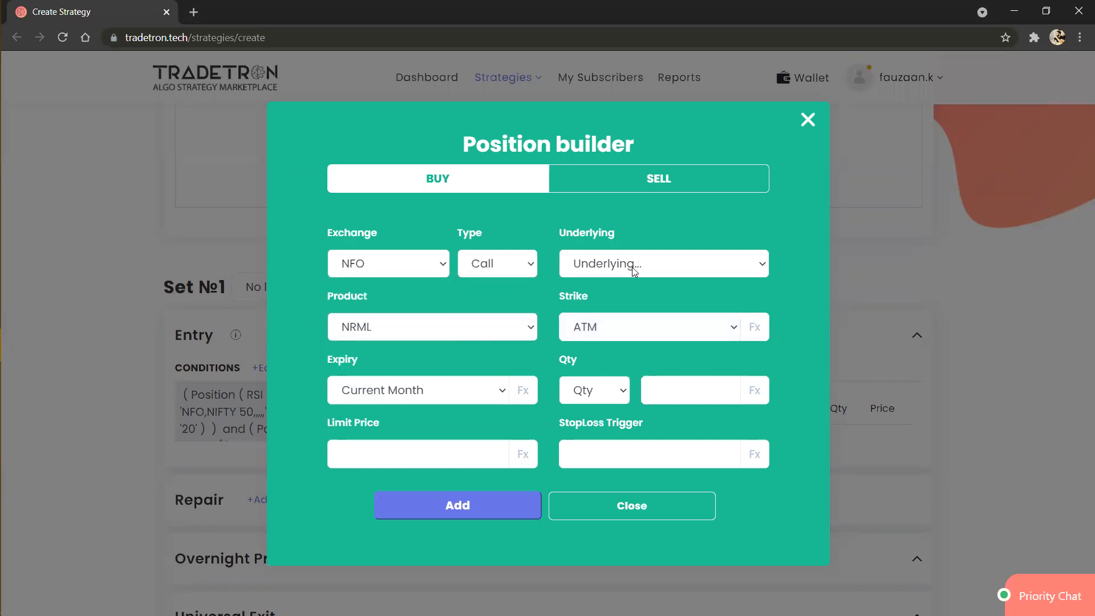
Step: Choose NIFTY 50 - NIFTY 50 as the position's underlying and set the quantity to 1 in Lots
{"action": "left_click", "coordinate": [632, 267]}
{"action": "left_click", "coordinate": [557, 297]}
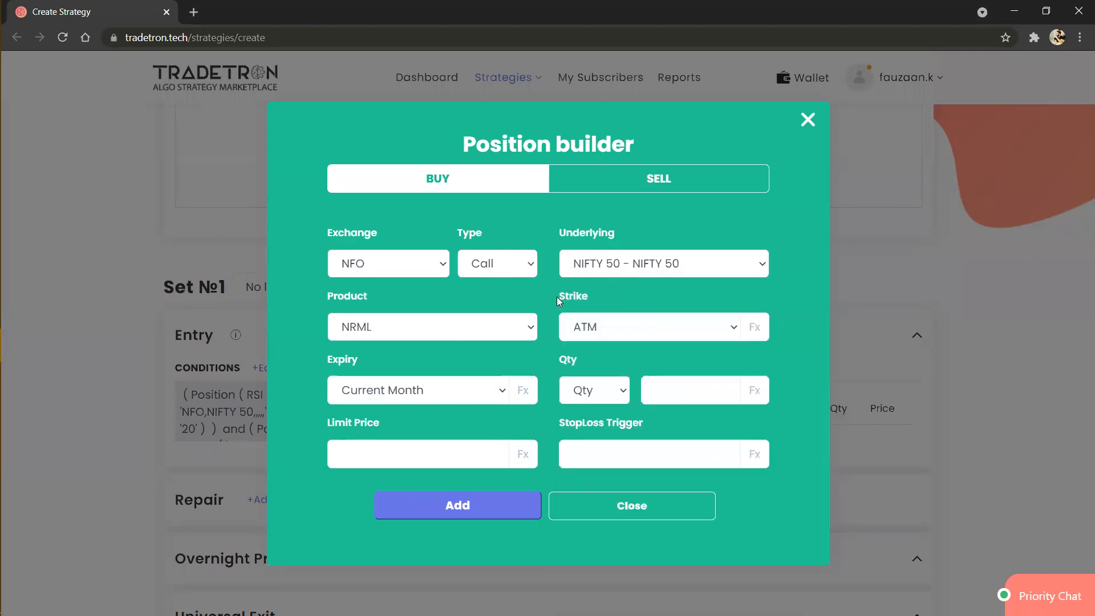
{"action": "left_click", "coordinate": [621, 393]}
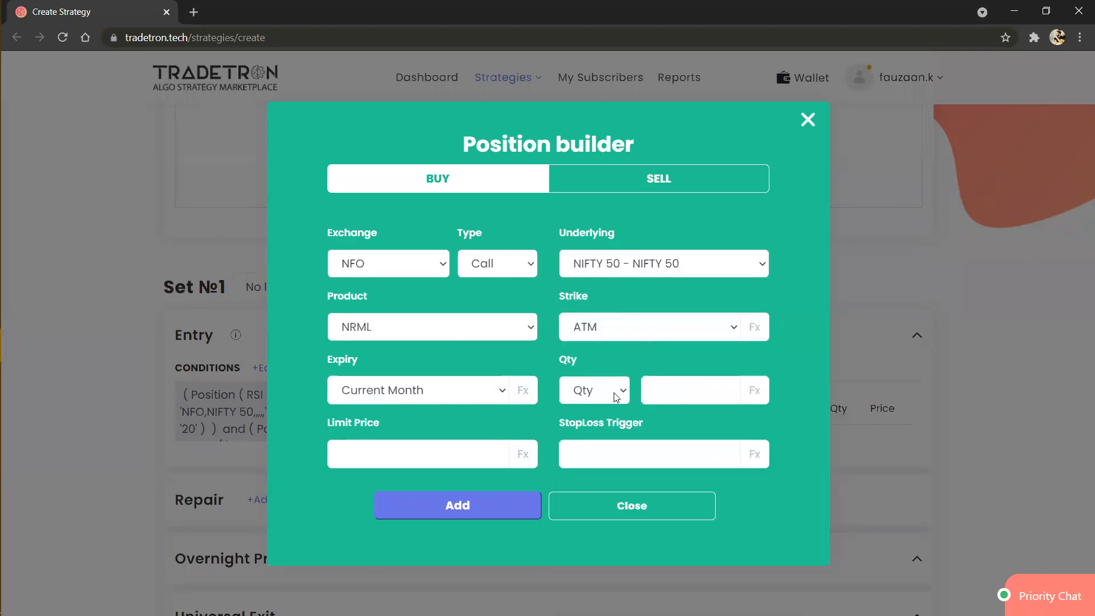
{"action": "left_click", "coordinate": [592, 448]}
{"action": "left_click", "coordinate": [671, 397]}
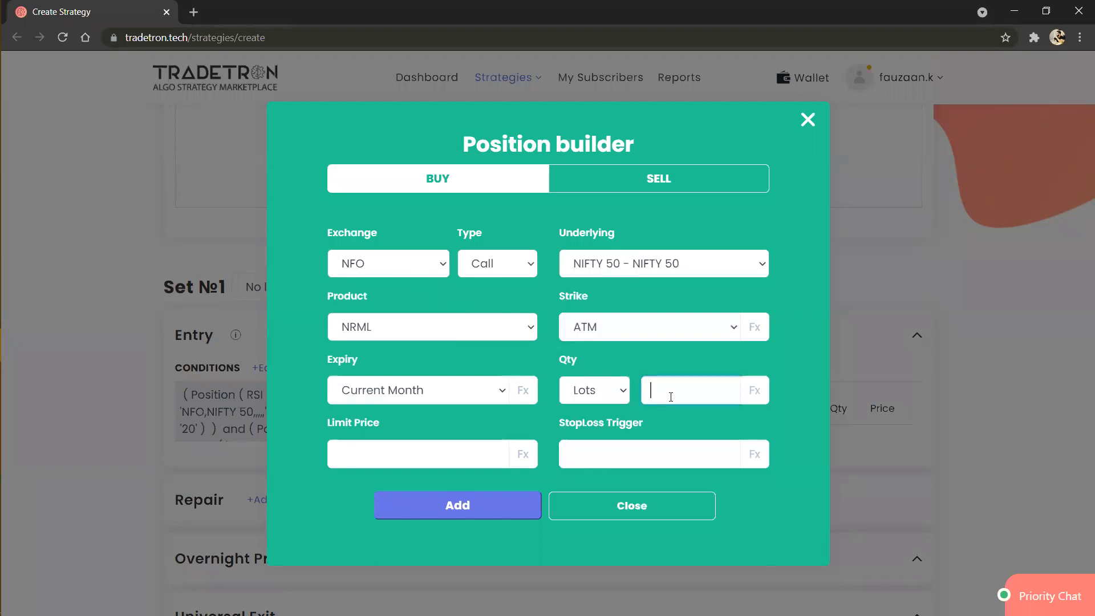
{"action": "type", "text": "1"}
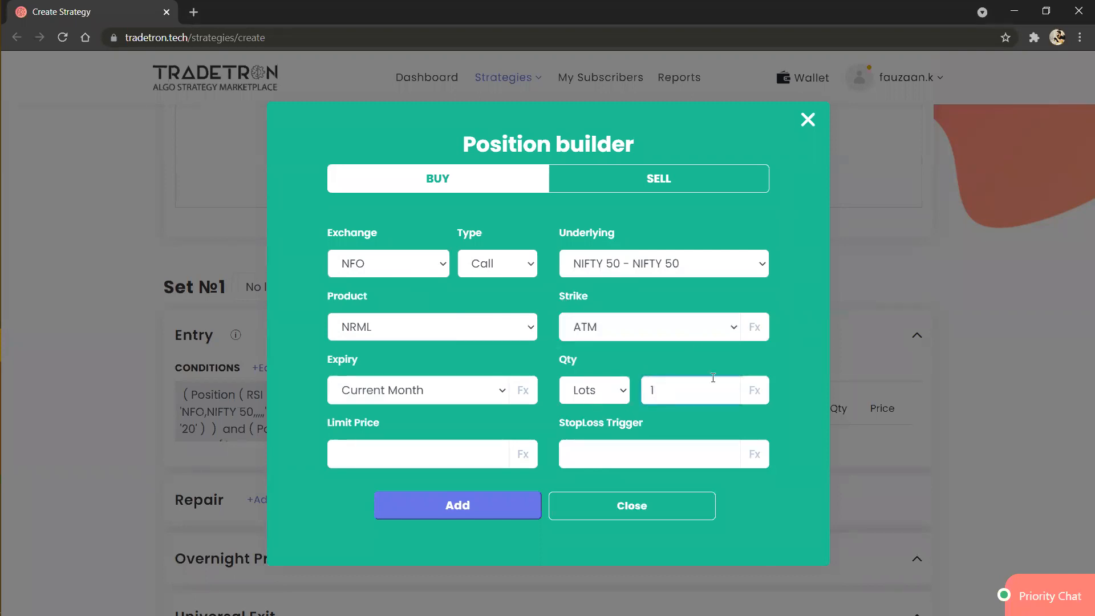
Step: Add the NIFTY 50 call buy position with the ATM strike and close the position builder
{"action": "left_click", "coordinate": [736, 328]}
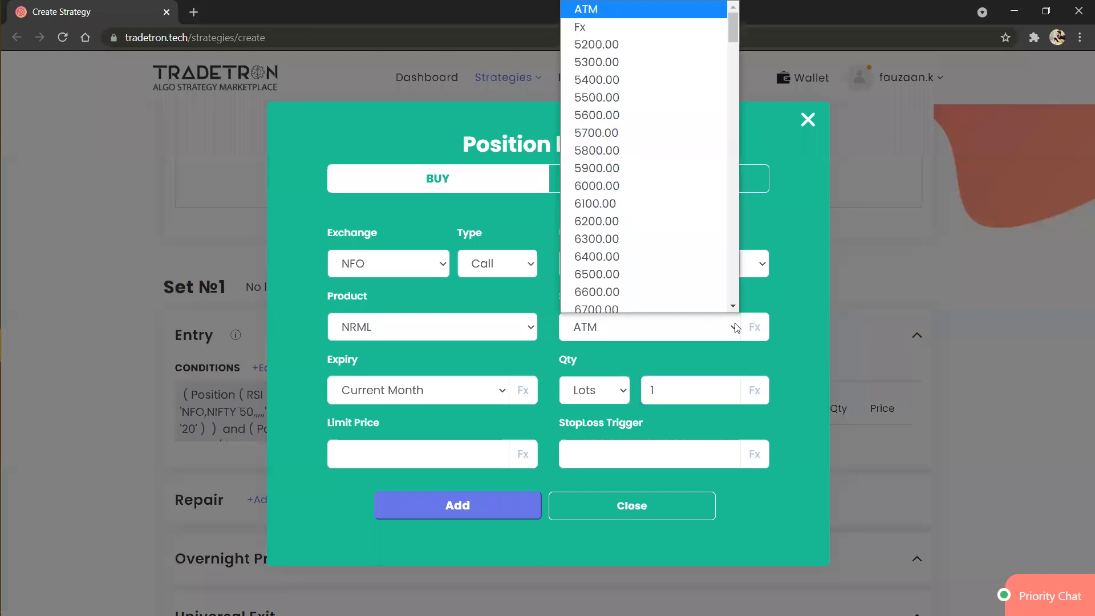
{"action": "left_click", "coordinate": [586, 409]}
{"action": "left_click", "coordinate": [484, 505]}
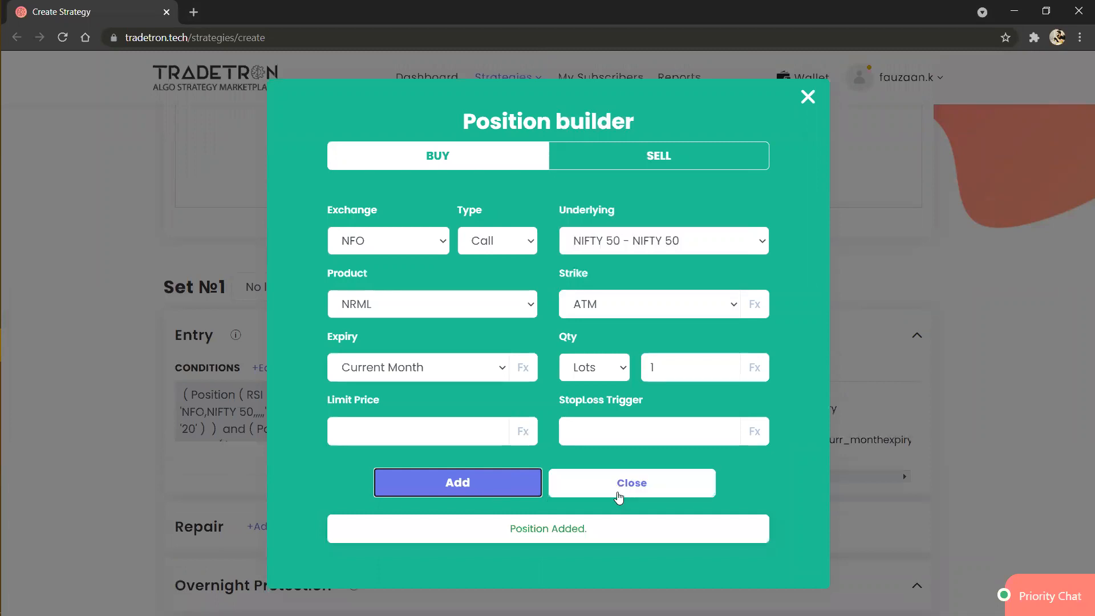
{"action": "left_click", "coordinate": [620, 493]}
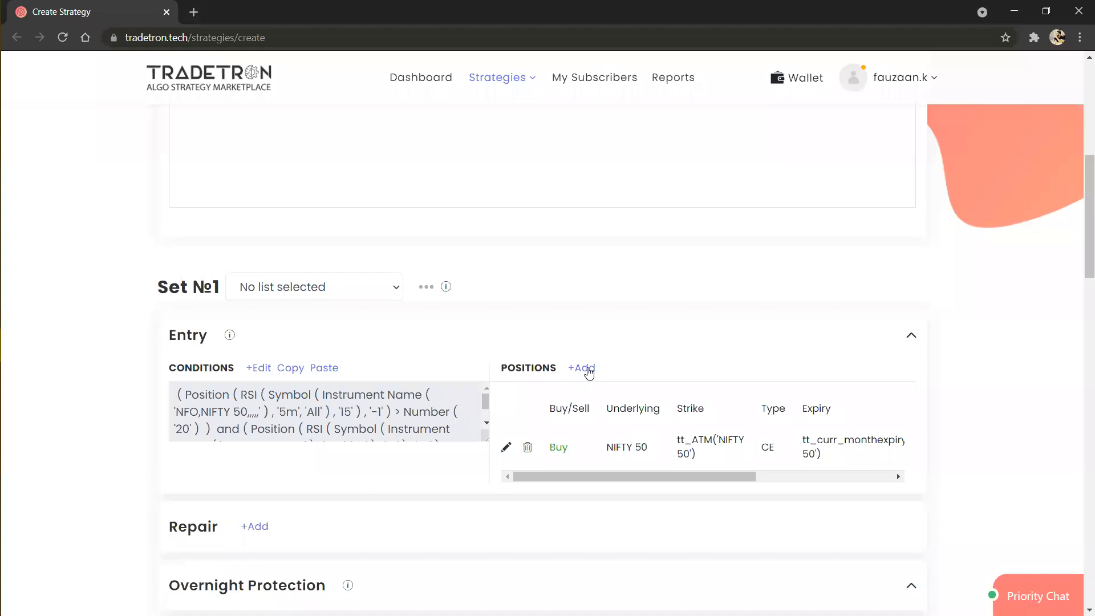
Step: Start a new sell position for the entry set with NFO as the exchange and Call as the type
{"action": "left_click", "coordinate": [584, 369]}
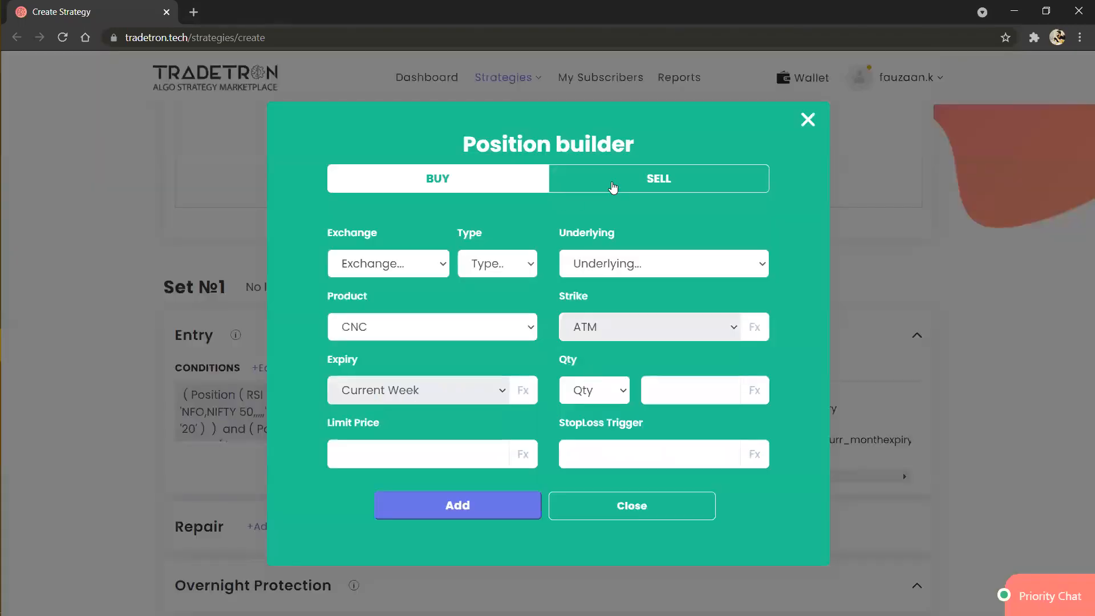
{"action": "left_click", "coordinate": [614, 187]}
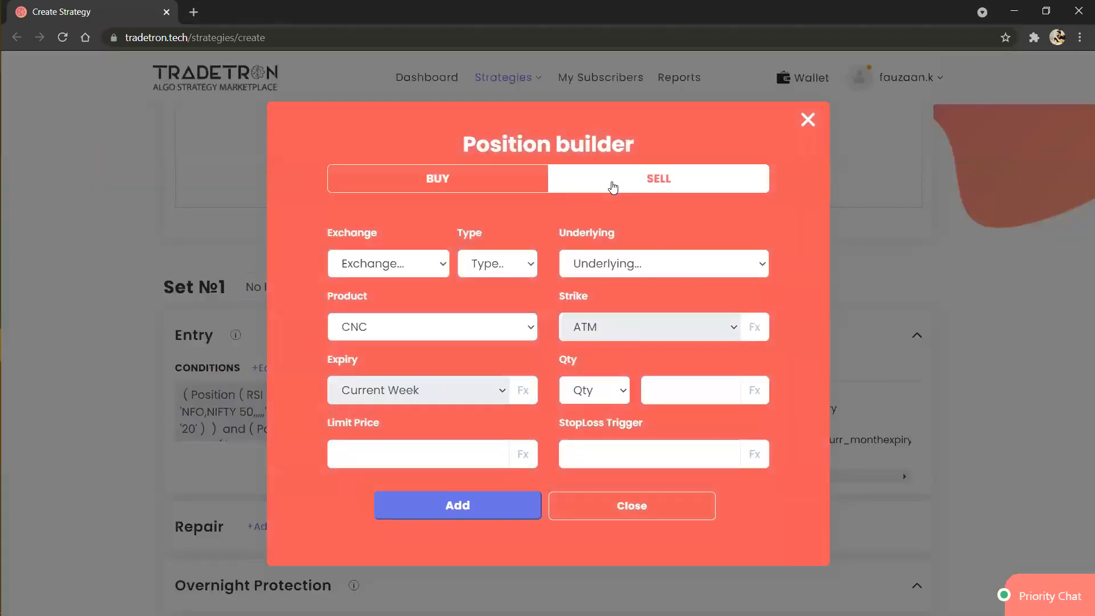
{"action": "left_click", "coordinate": [419, 263]}
{"action": "type", "text": "nf"}
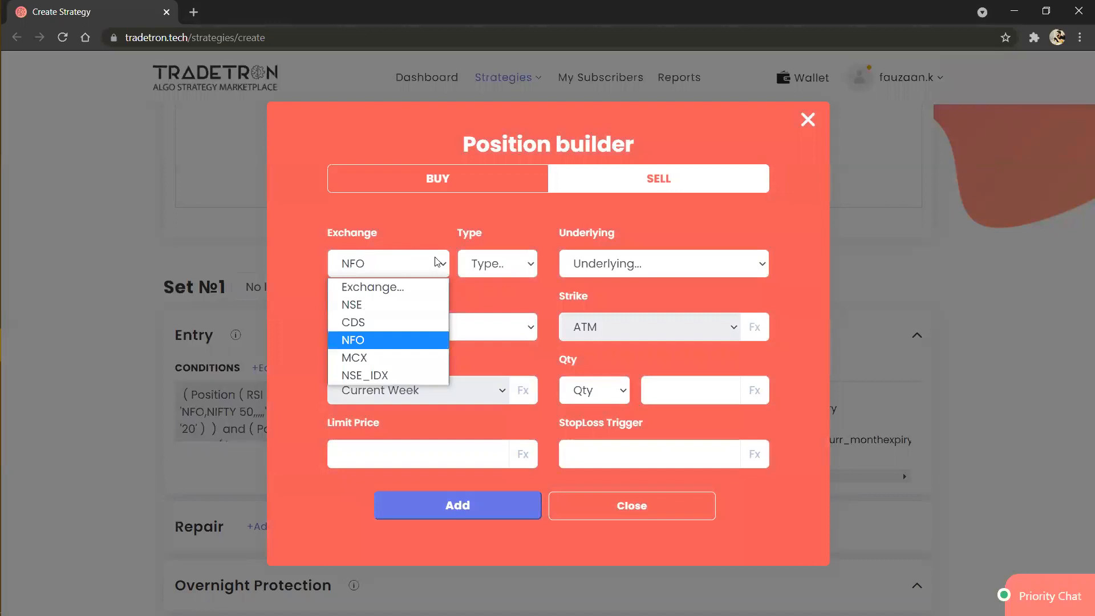
{"action": "key", "text": "Return"}
{"action": "left_click", "coordinate": [508, 263]}
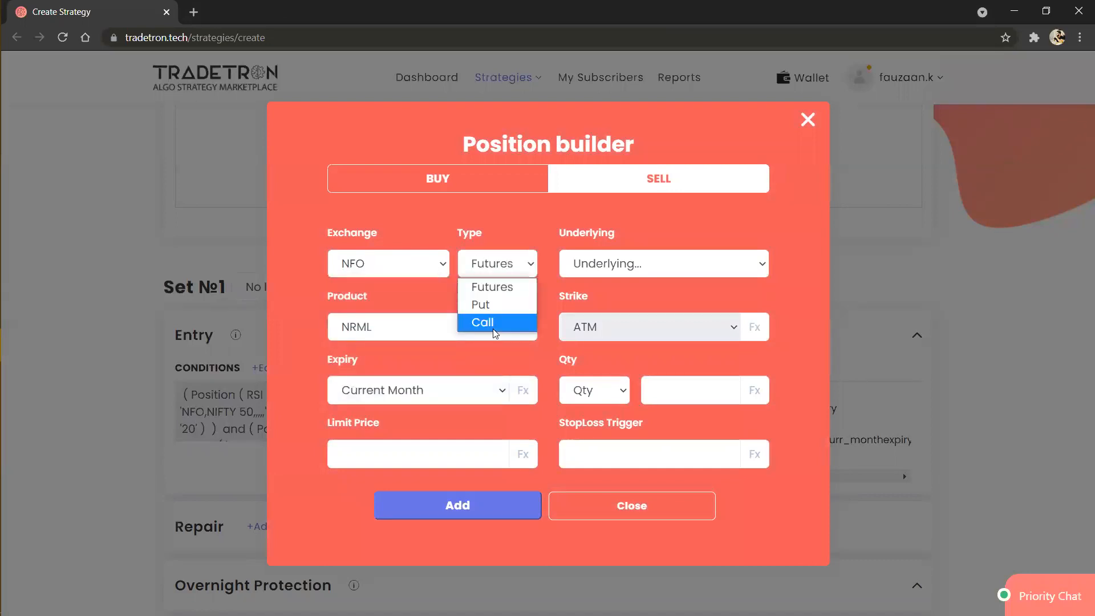
{"action": "left_click", "coordinate": [493, 328]}
Step: Choose NIFTY 50 - NIFTY 50 as the sell position's underlying and Lots as its quantity unit
{"action": "left_click", "coordinate": [658, 271]}
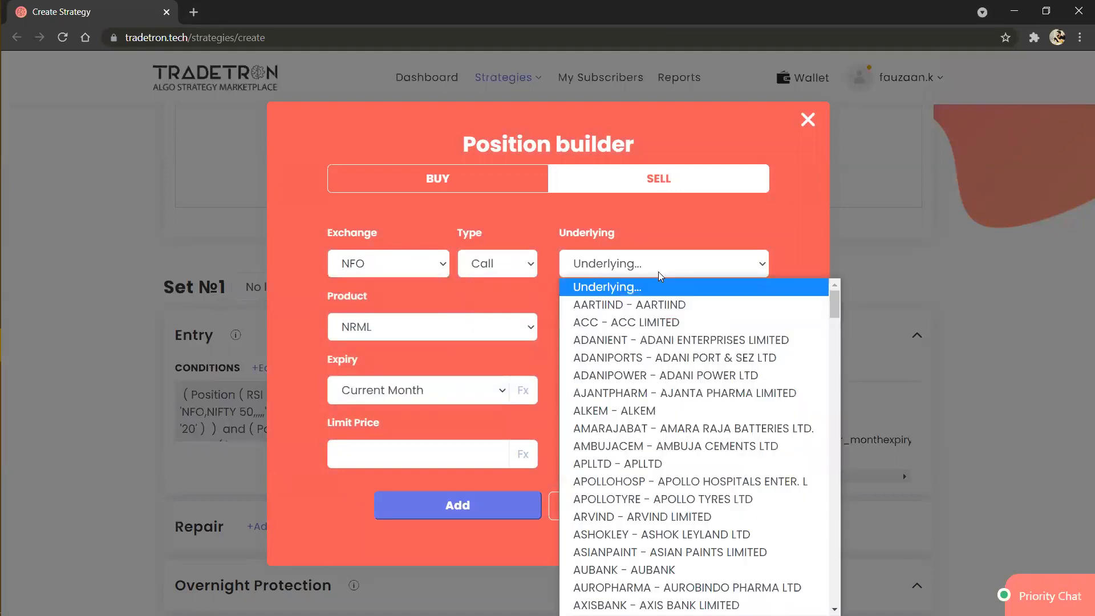
{"action": "type", "text": "nifty"}
{"action": "key", "text": "Return"}
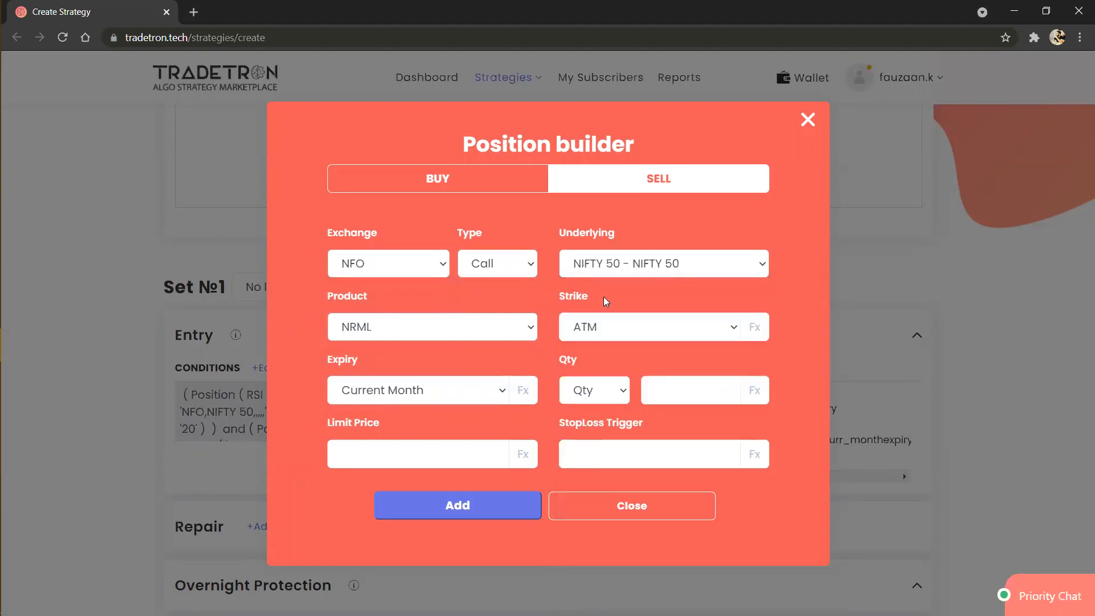
{"action": "left_click", "coordinate": [602, 391]}
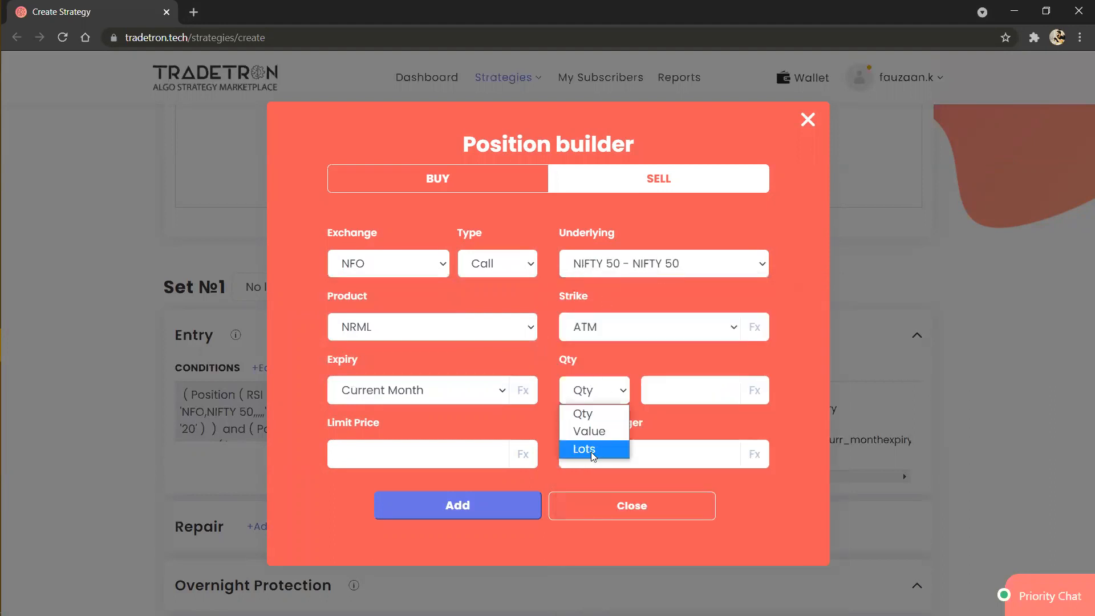
{"action": "left_click", "coordinate": [591, 452]}
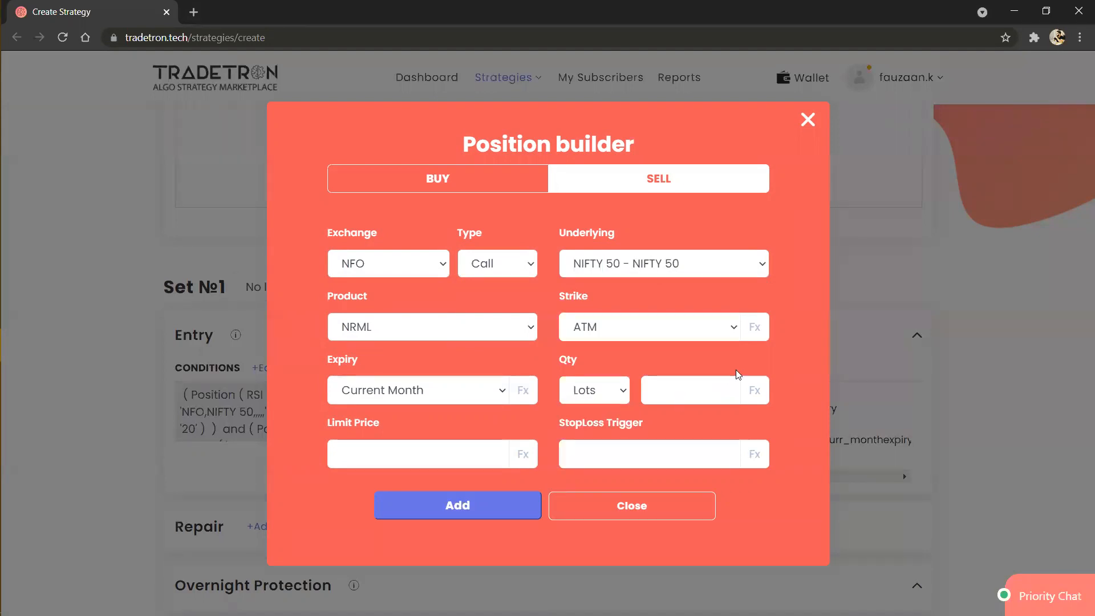
Step: Switch the sell position's strike to an Fx formula and insert the ATM strike keyword in the formula builder
{"action": "left_click", "coordinate": [730, 329]}
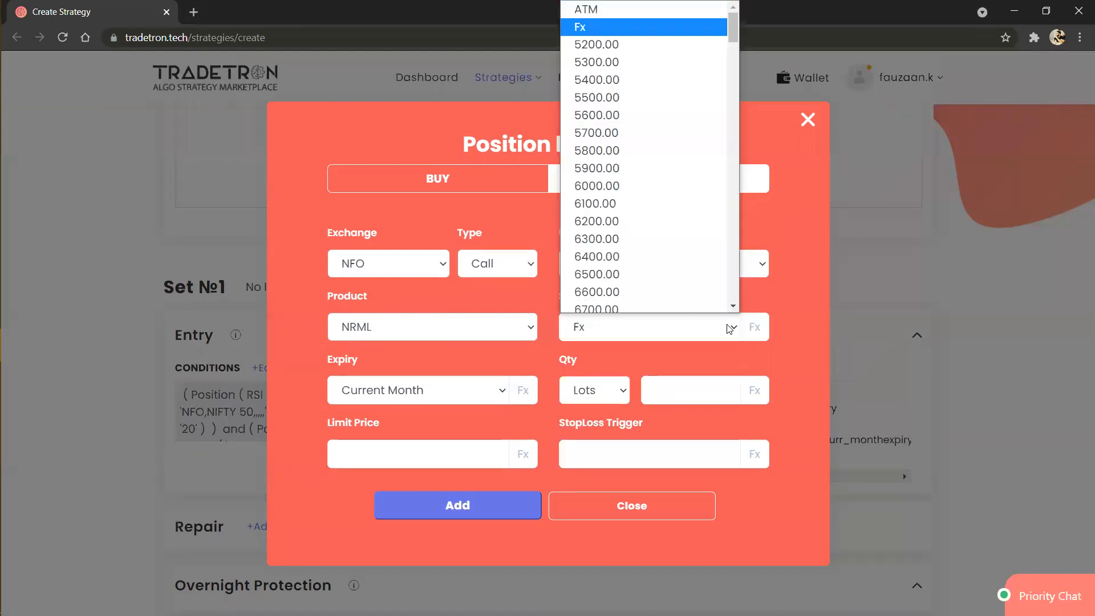
{"action": "left_click", "coordinate": [731, 328]}
{"action": "left_click", "coordinate": [756, 329]}
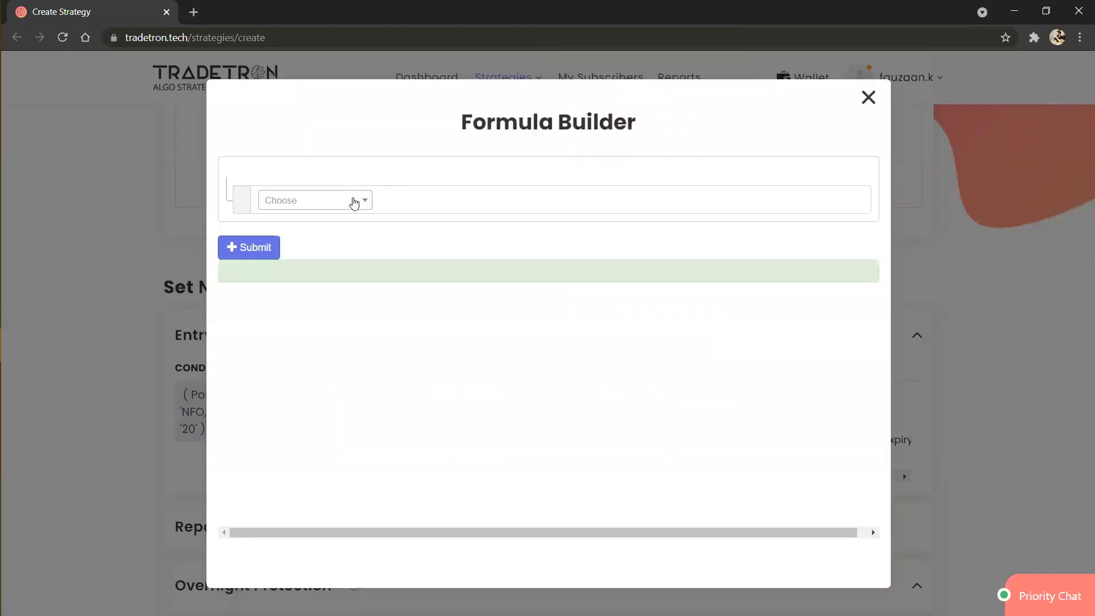
{"action": "left_click", "coordinate": [354, 203]}
{"action": "type", "text": "at"}
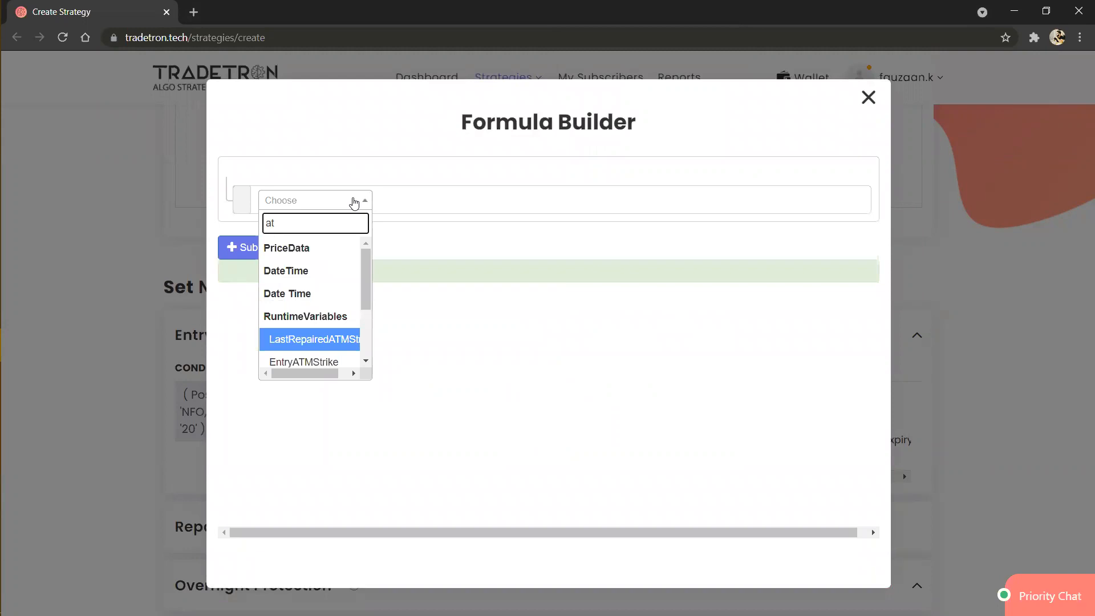
{"action": "type", "text": "m"}
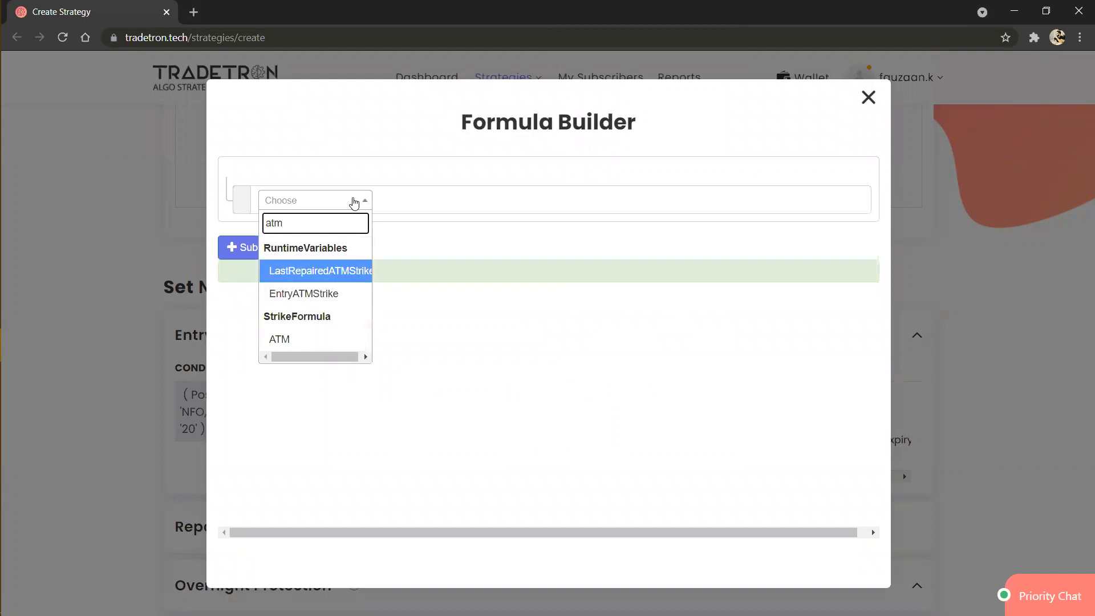
{"action": "key", "text": "Down"}
{"action": "key", "text": "Down"}
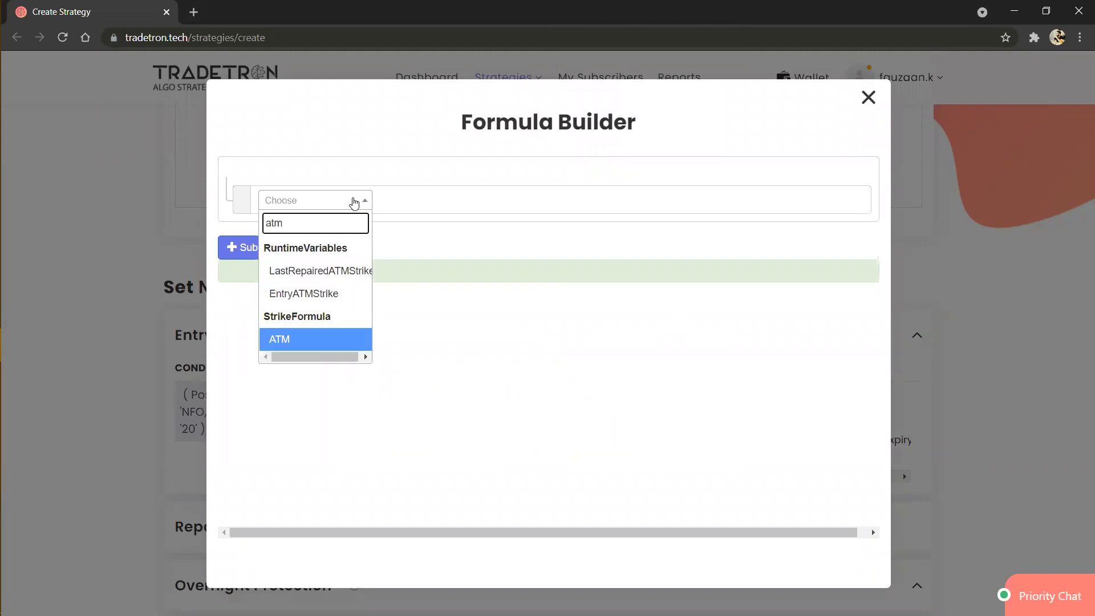
{"action": "key", "text": "Return"}
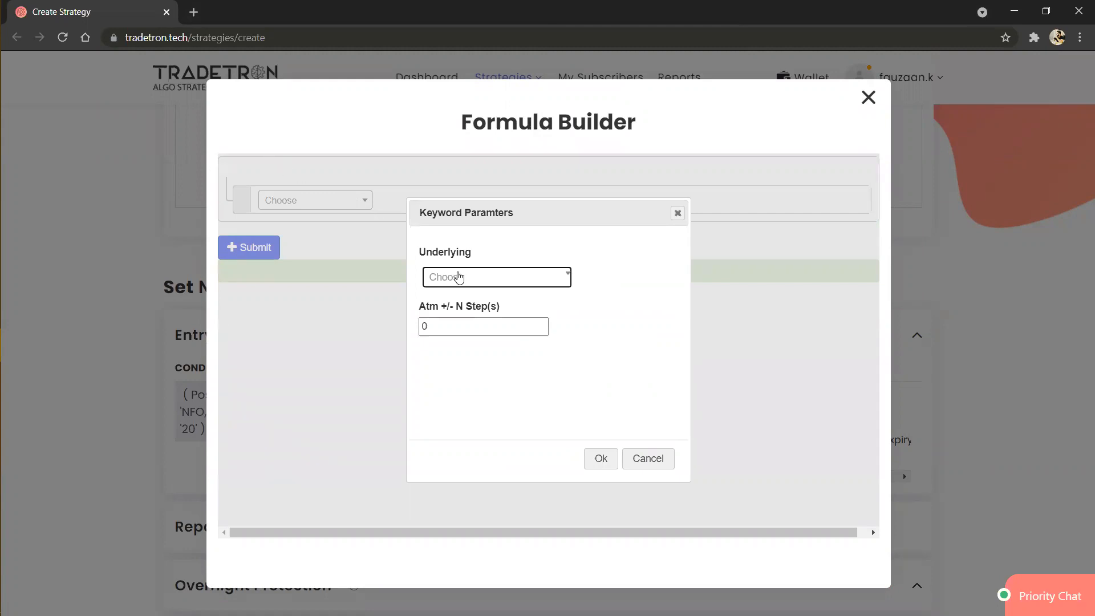
Step: Set the ATM keyword's underlying to NIFTY 50 and its Atm +/- N Step(s) to 1
{"action": "left_click", "coordinate": [459, 278]}
{"action": "type", "text": "nifty"}
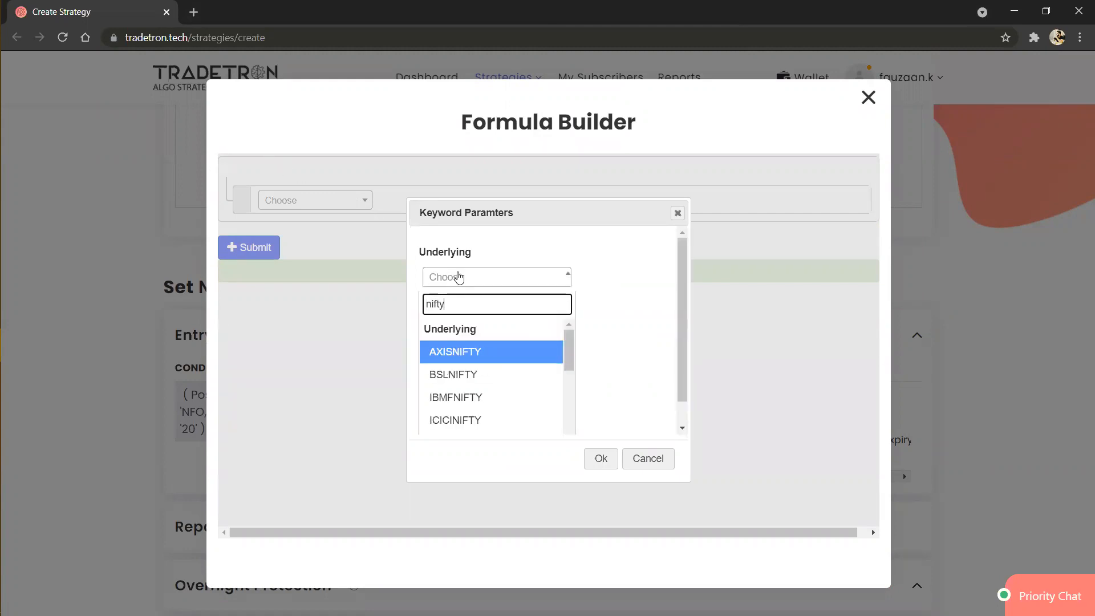
{"action": "key", "text": "Return"}
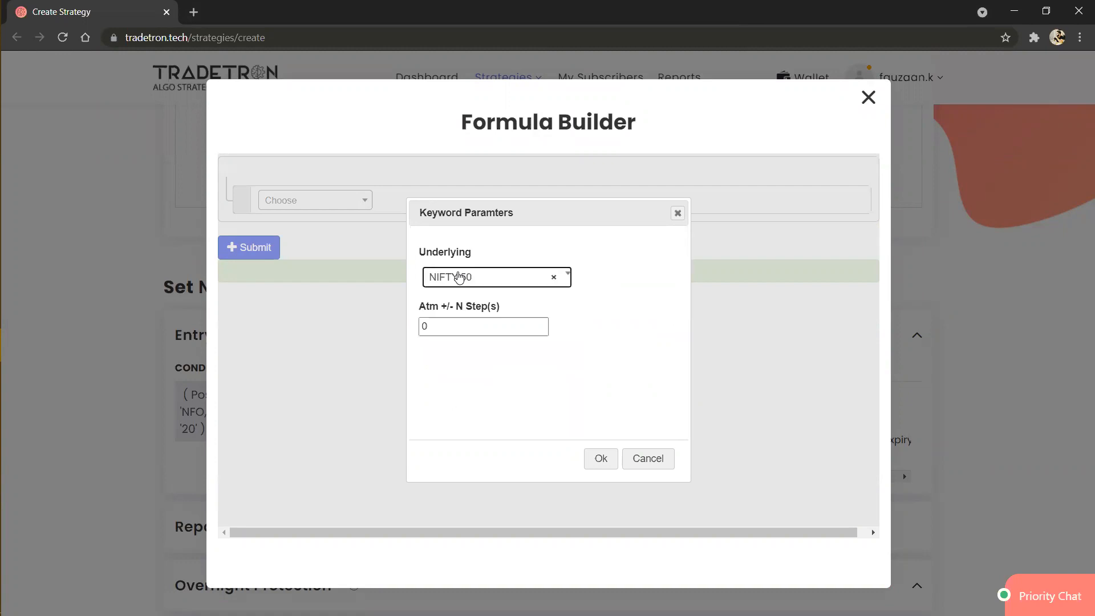
{"action": "left_click", "coordinate": [471, 332]}
{"action": "key", "text": "BackSpace"}
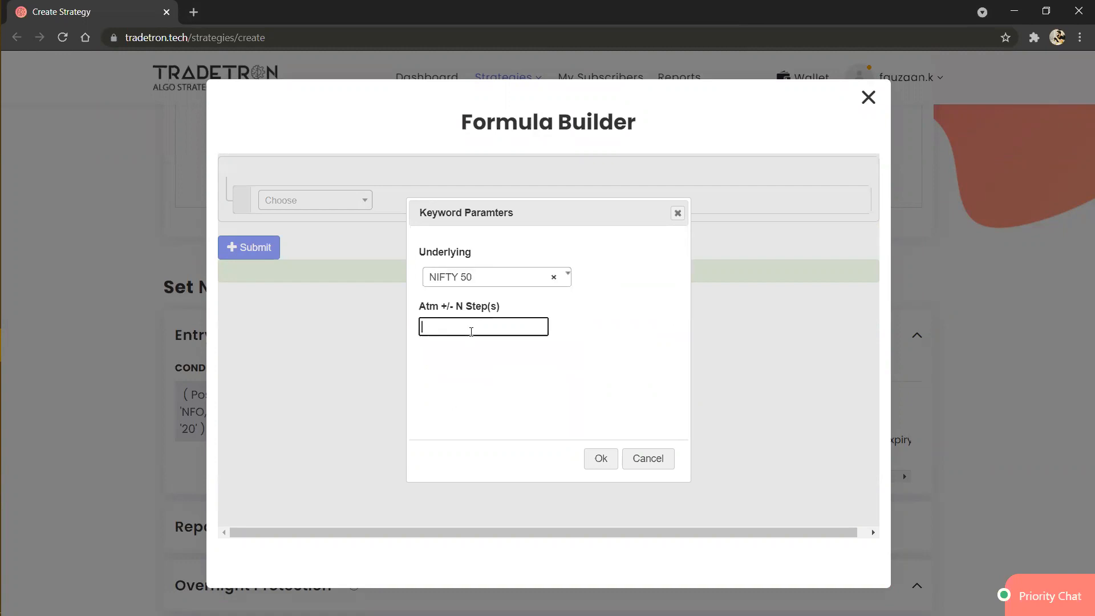
{"action": "type", "text": "1"}
{"action": "left_click", "coordinate": [602, 459]}
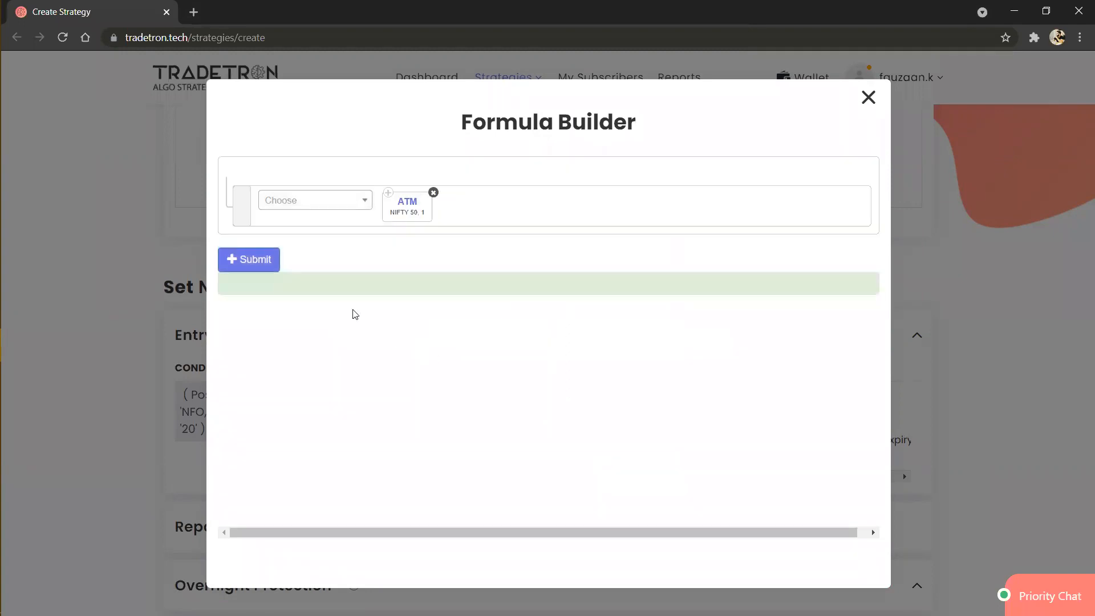
Step: Submit the strike formula, add the sell position and close the position builder
{"action": "left_click", "coordinate": [270, 269]}
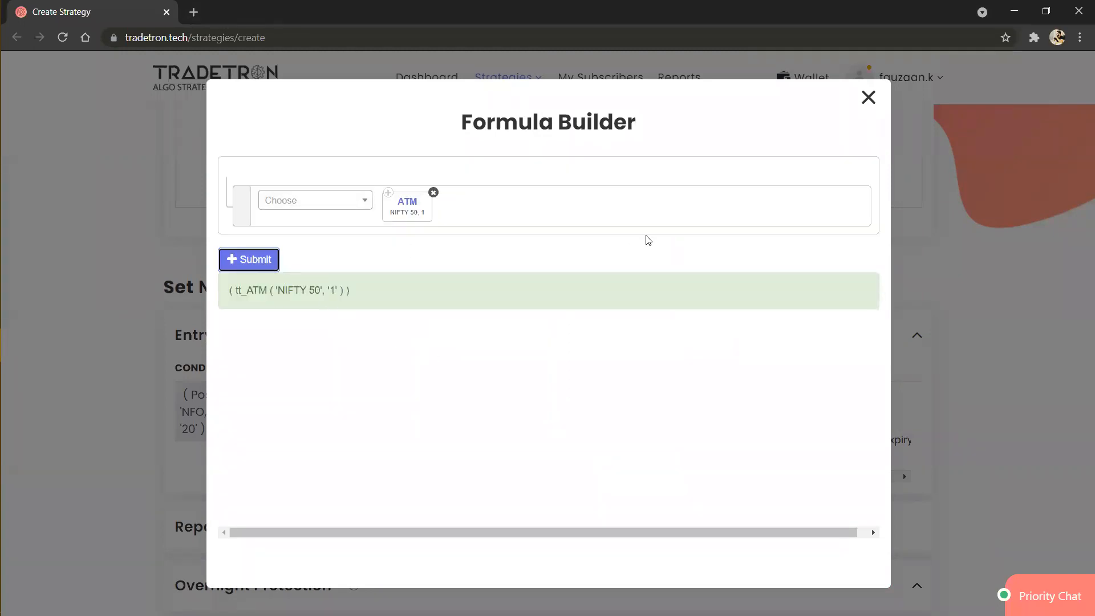
{"action": "left_click", "coordinate": [867, 99]}
{"action": "left_click", "coordinate": [482, 509]}
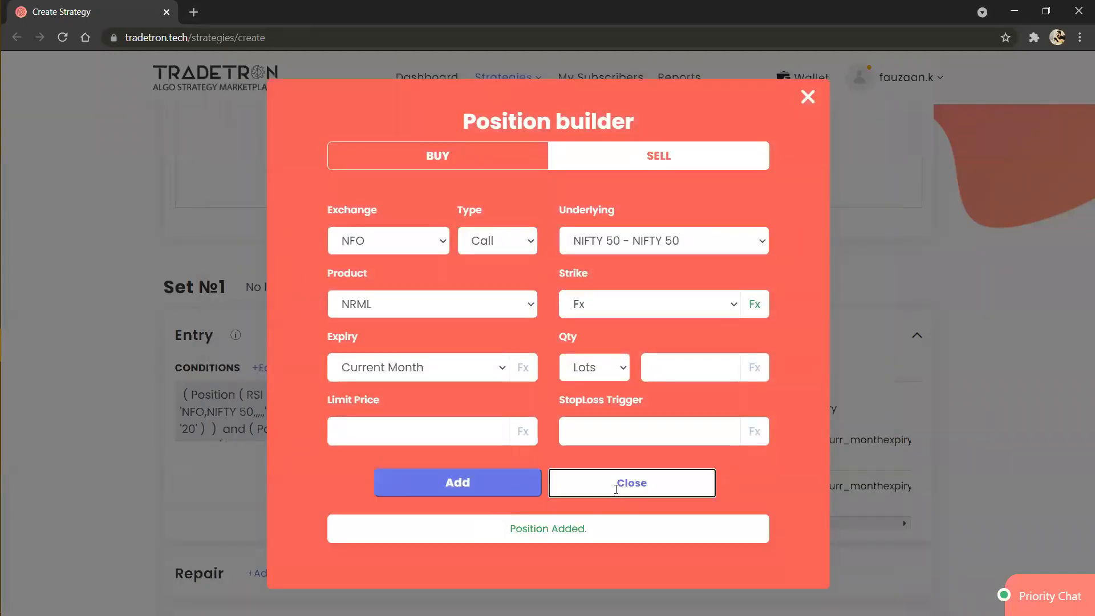
{"action": "left_click", "coordinate": [616, 492]}
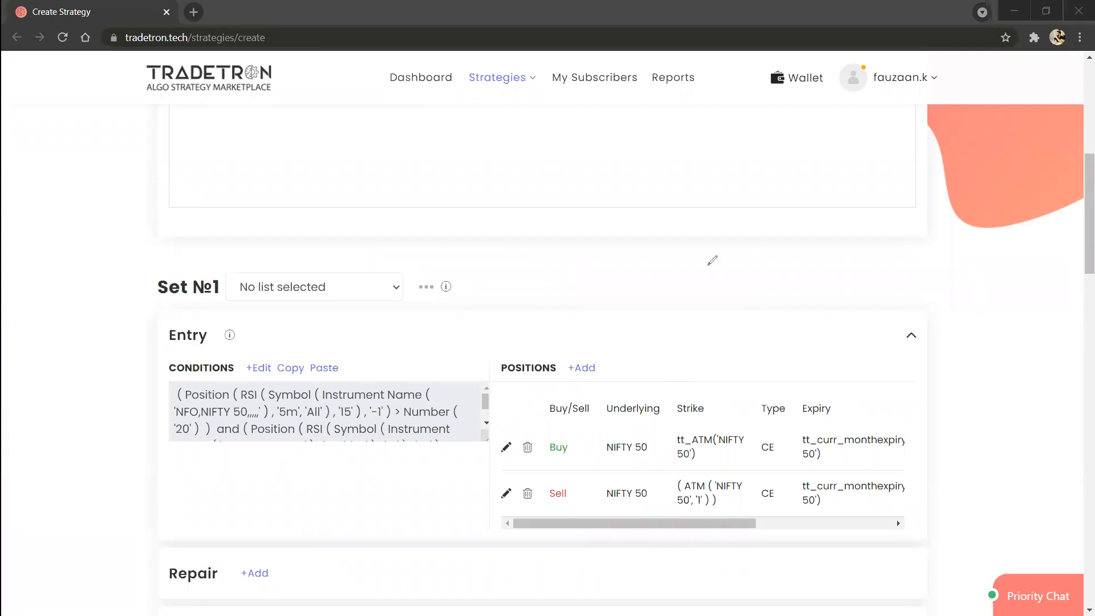
{"action": "mouse_move", "coordinate": [708, 265]}
{"action": "left_mouse_down"}
{"action": "mouse_move", "coordinate": [787, 263]}
{"action": "mouse_move", "coordinate": [761, 193]}
{"action": "mouse_move", "coordinate": [867, 198]}
{"action": "left_mouse_up"}
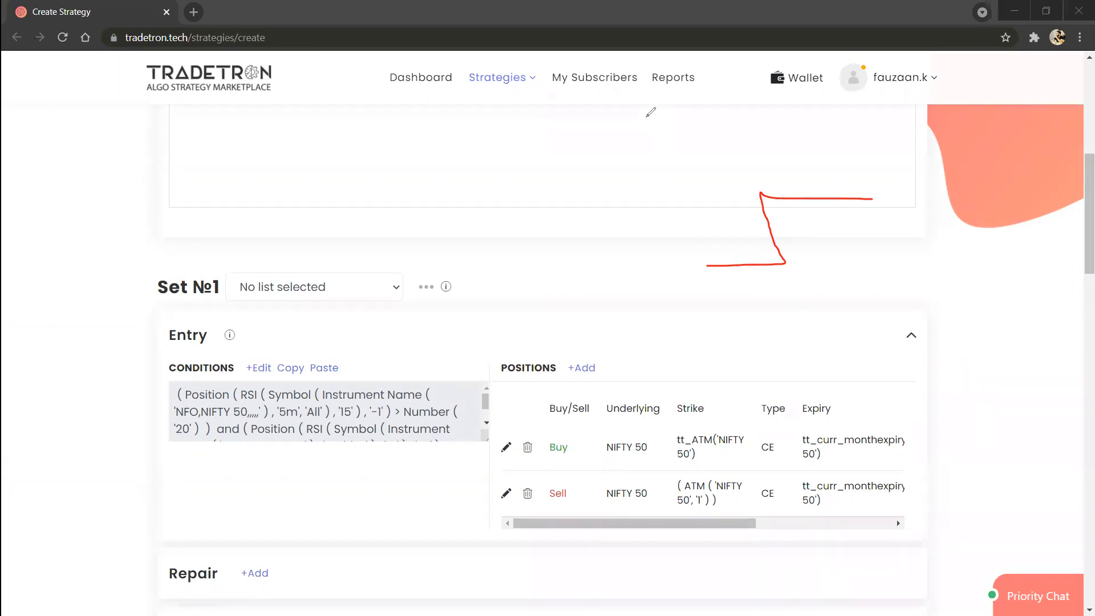
{"action": "key", "text": "ctrl+z"}
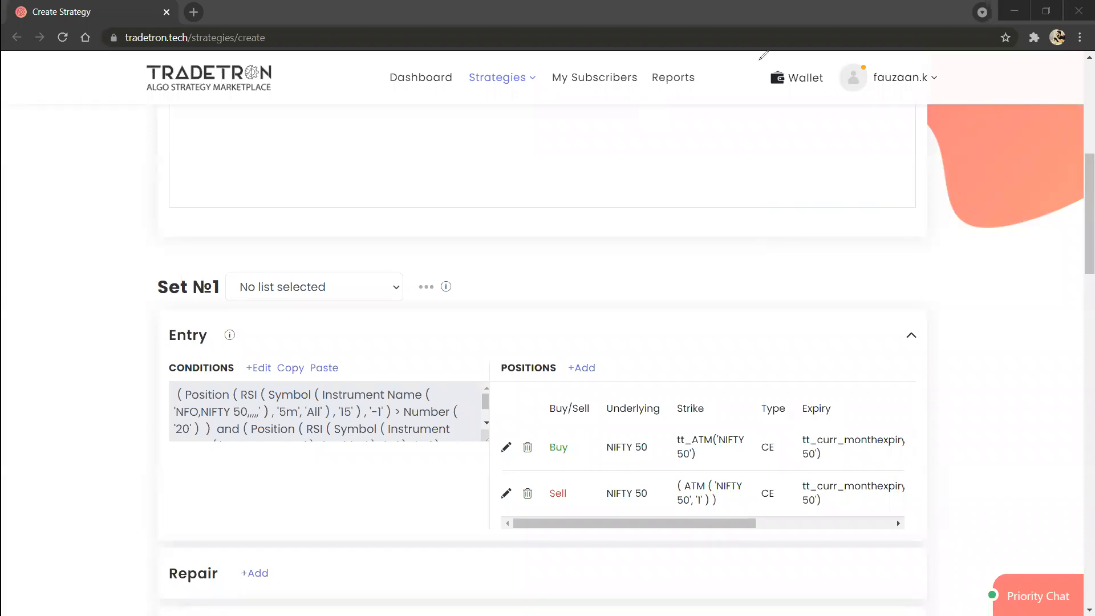
Step: Start a Universal Exit condition with a Position keyword that uses RSI as the series and -1 as the position
{"action": "scroll", "coordinate": [360, 508], "scroll_direction": "down", "scroll_amount": 4}
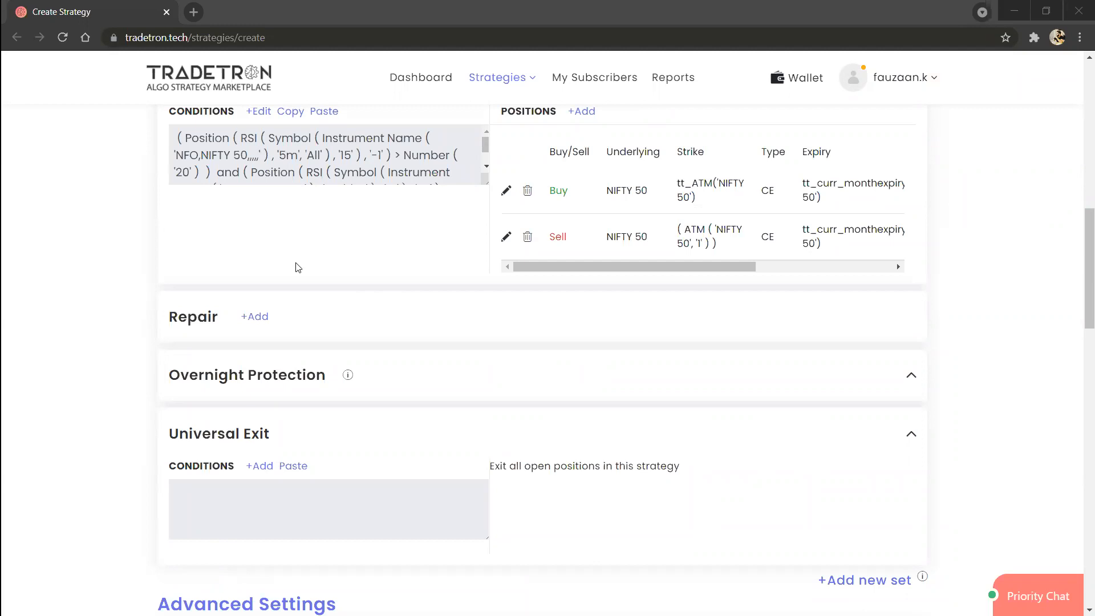
{"action": "left_click", "coordinate": [261, 468]}
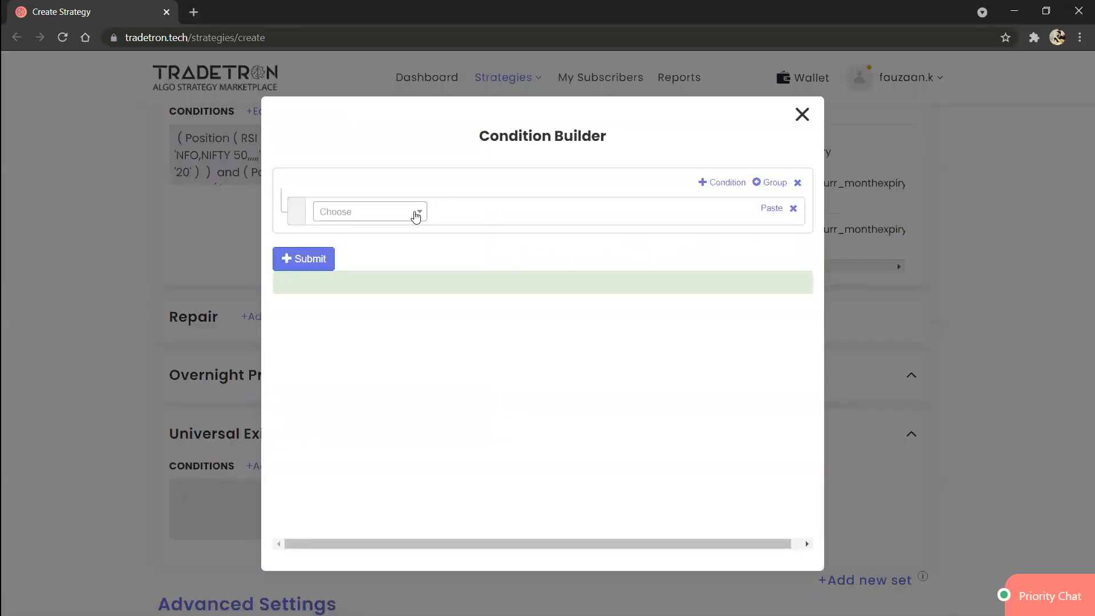
{"action": "left_click", "coordinate": [413, 215]}
{"action": "type", "text": "posit"}
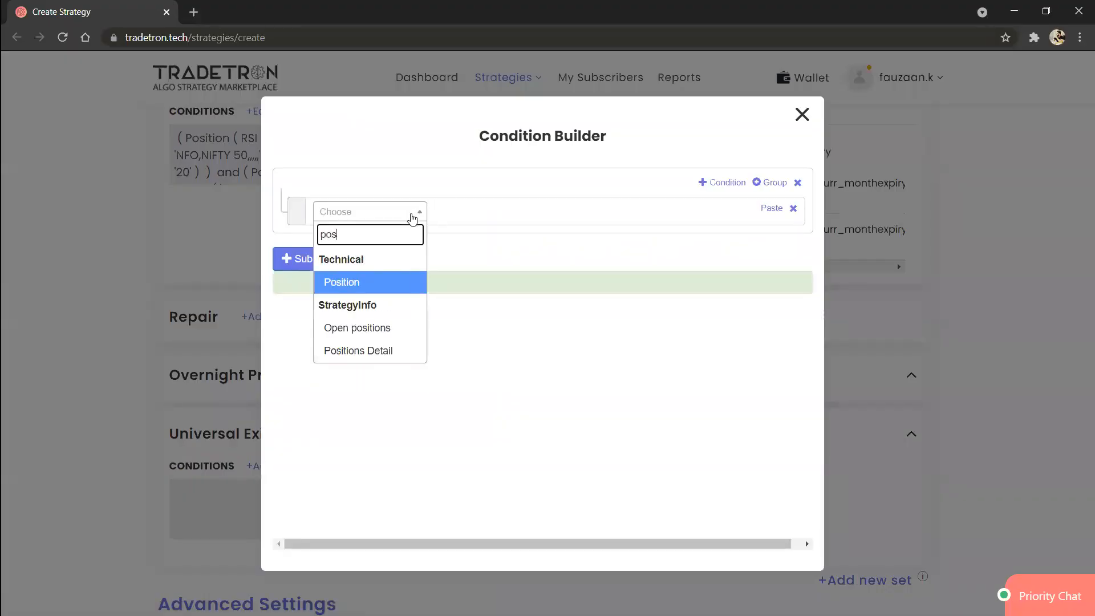
{"action": "key", "text": "Return"}
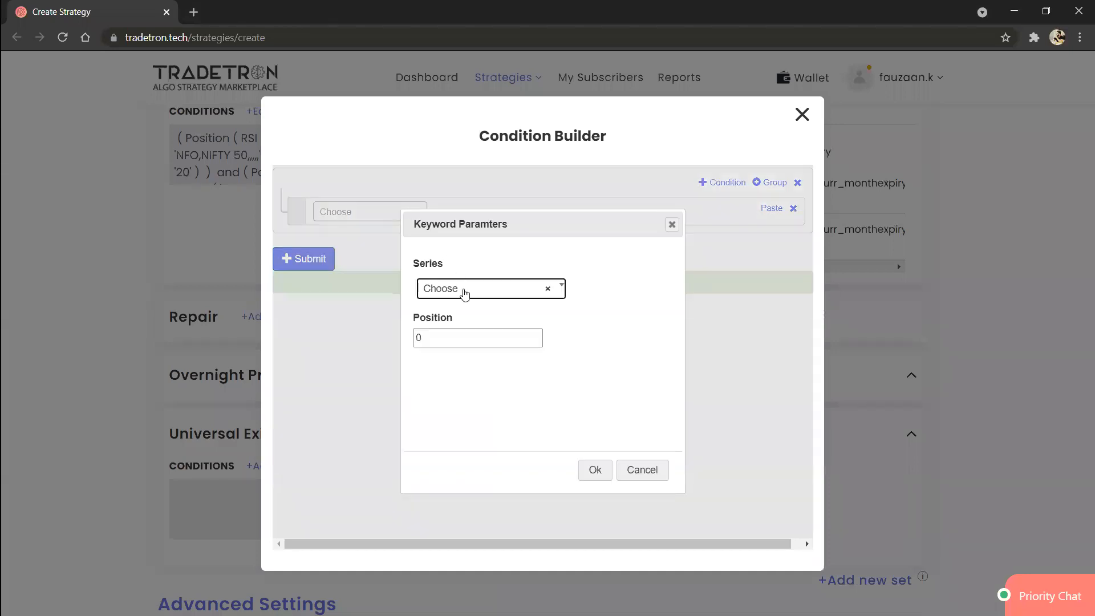
{"action": "left_click", "coordinate": [464, 292]}
{"action": "type", "text": "rsi"}
{"action": "key", "text": "Return"}
{"action": "key", "text": "Tab"}
{"action": "type", "text": "-1"}
{"action": "left_click", "coordinate": [594, 471]}
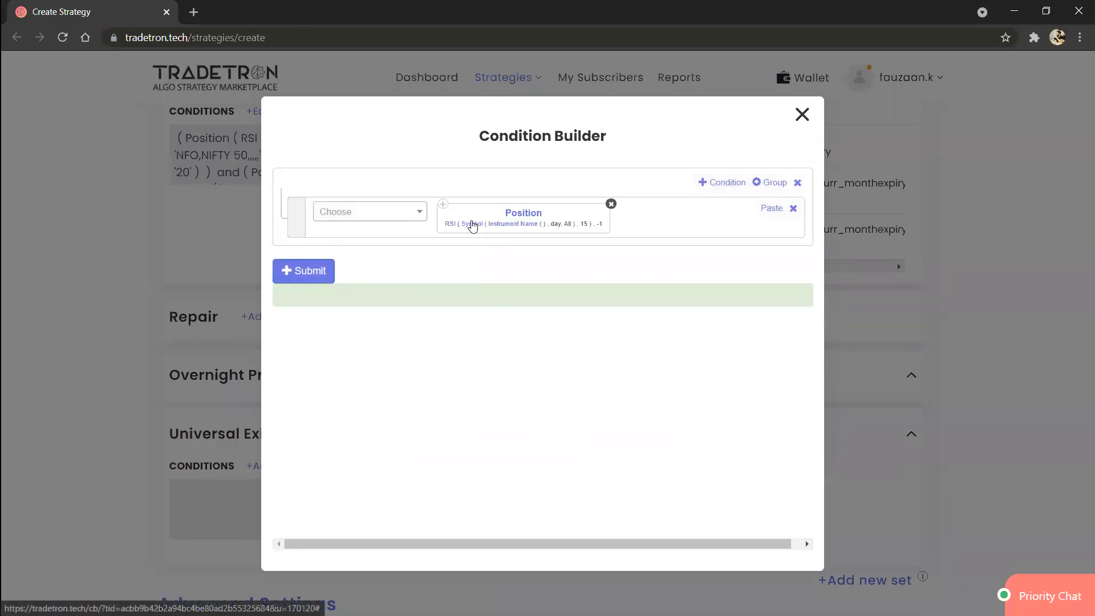
Step: Set the candle type of the exit RSI's Symbol to 5m, keeping All for the maximum history candles
{"action": "left_click", "coordinate": [472, 224]}
{"action": "left_click", "coordinate": [456, 343]}
{"action": "type", "text": "5m"}
{"action": "key", "text": "Return"}
{"action": "key", "text": "Tab"}
{"action": "key", "text": "Tab"}
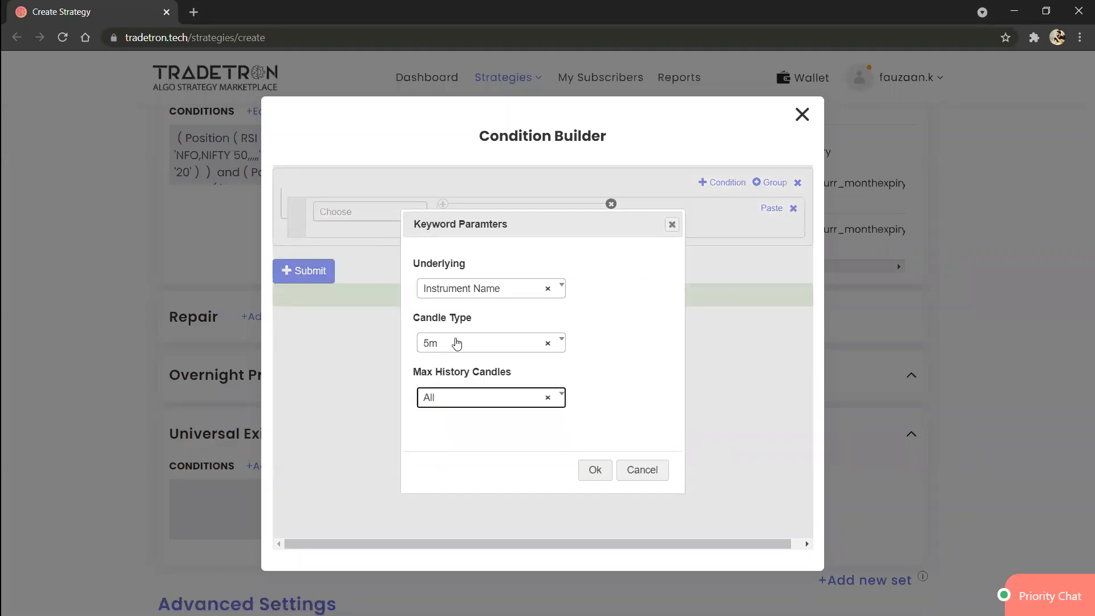
{"action": "key", "text": "Return"}
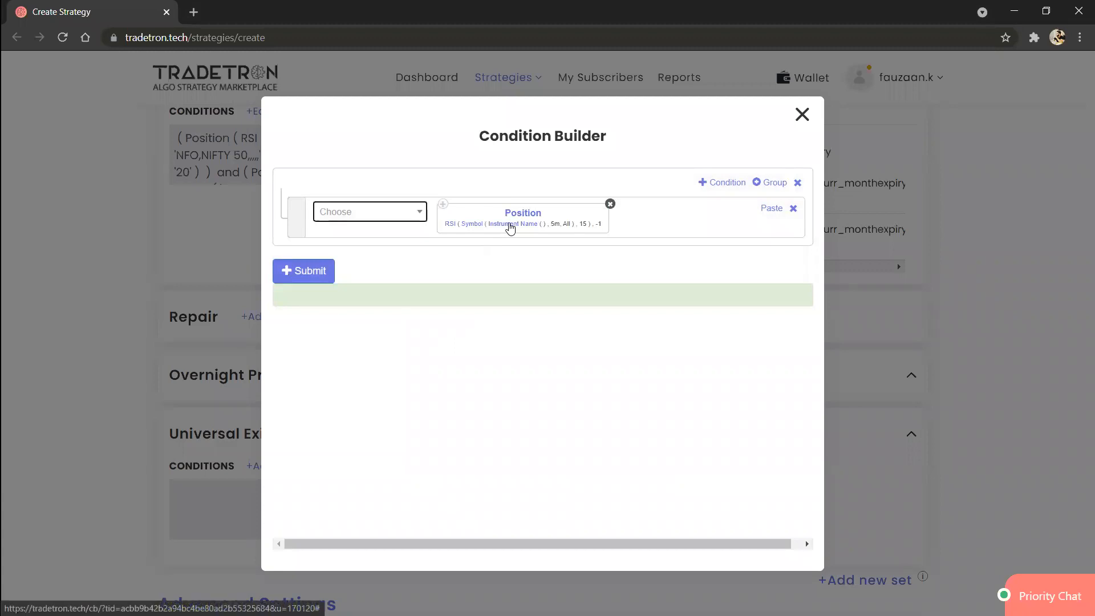
Step: Set the exit RSI's Instrument Name to exchange NFO and underlying NFO - NIFTY 50, leaving the remaining instrument fields empty
{"action": "left_click", "coordinate": [507, 224]}
{"action": "left_click", "coordinate": [362, 280]}
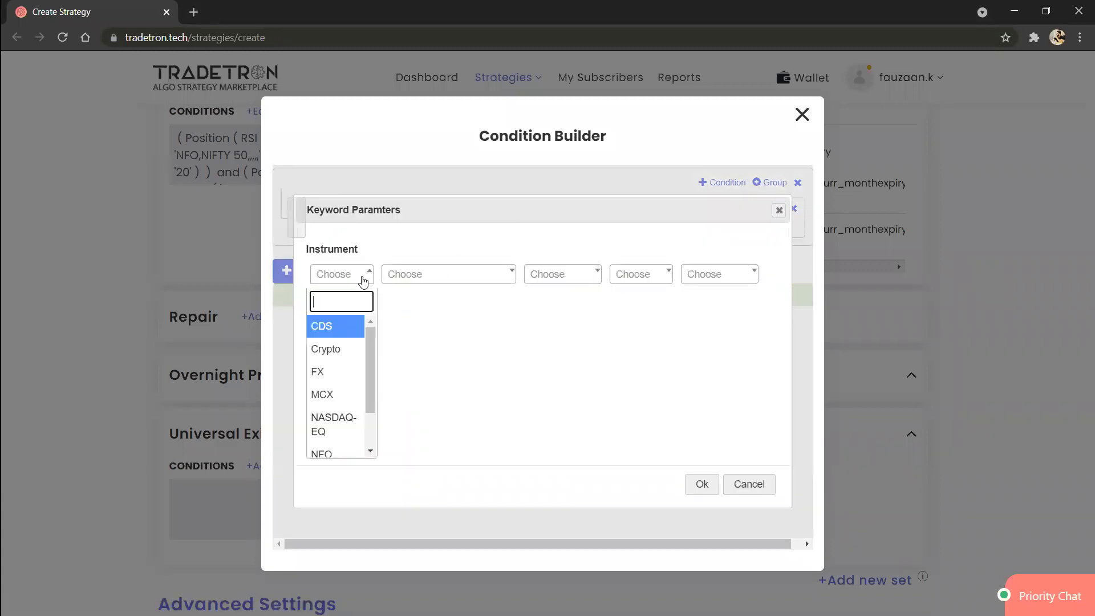
{"action": "type", "text": "nfo"}
{"action": "key", "text": "Return"}
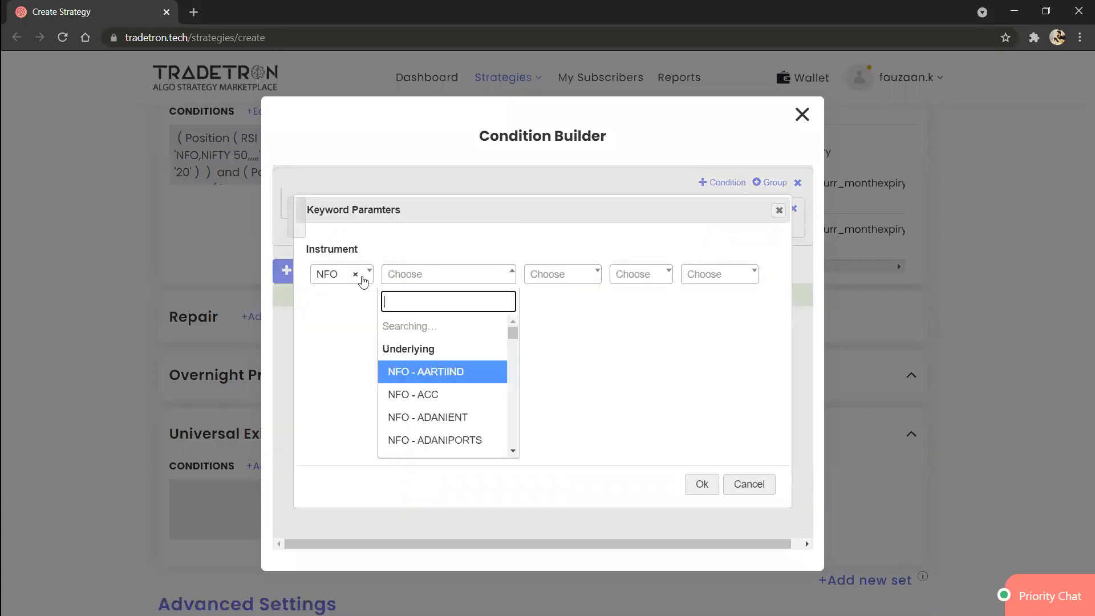
{"action": "type", "text": "nifty"}
{"action": "key", "text": "Return"}
{"action": "key", "text": "Tab"}
{"action": "key", "text": "Tab"}
{"action": "key", "text": "Tab"}
{"action": "key", "text": "Return"}
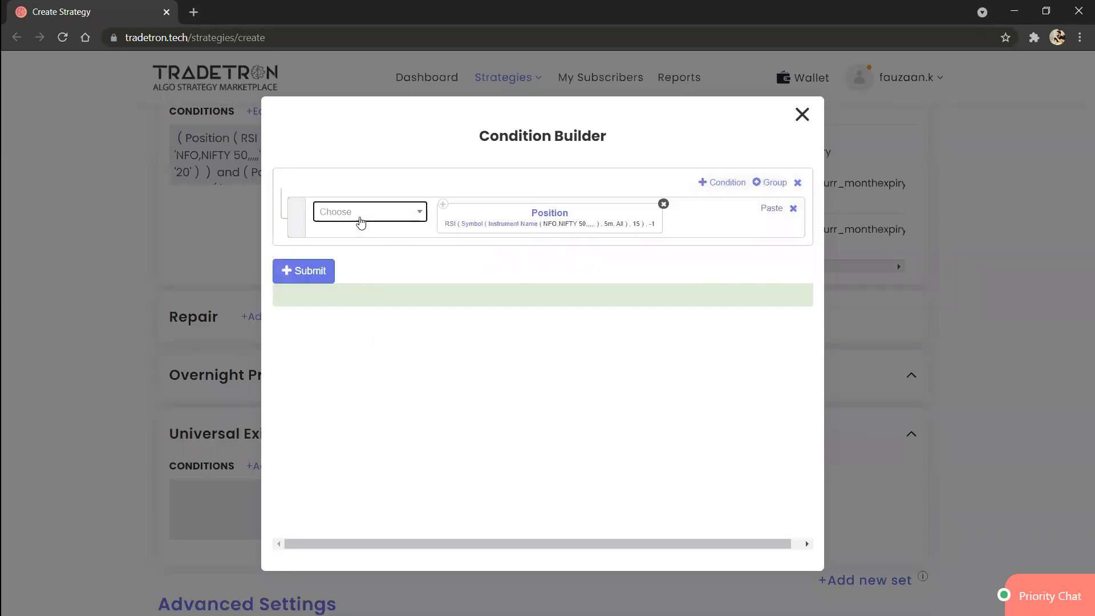
{"action": "left_click", "coordinate": [361, 219]}
{"action": "type", "text": "<"}
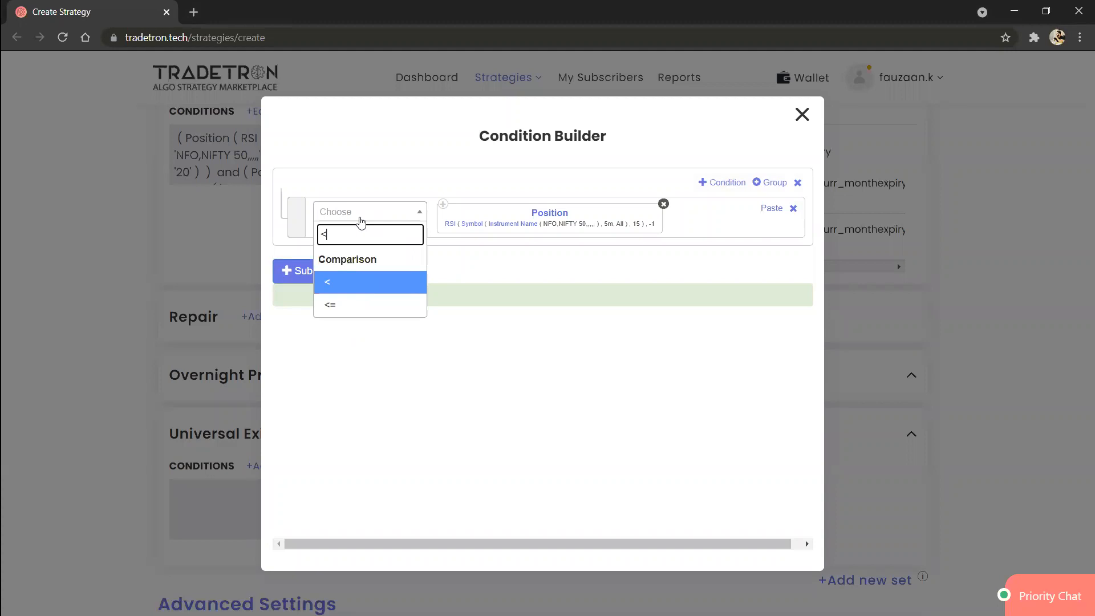
{"action": "key", "text": "Return"}
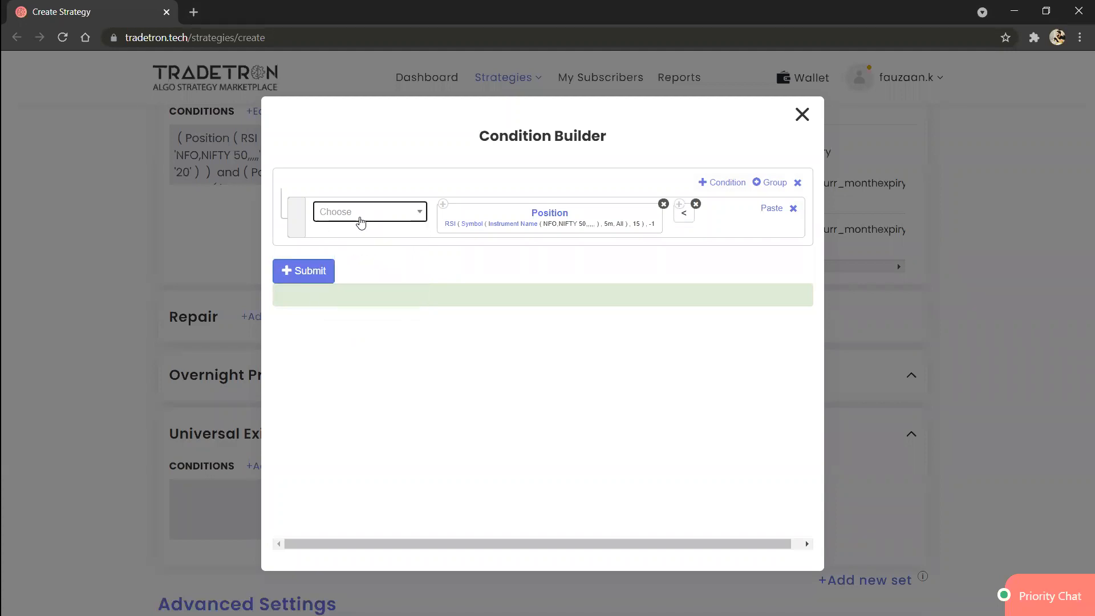
{"action": "left_click", "coordinate": [697, 206]}
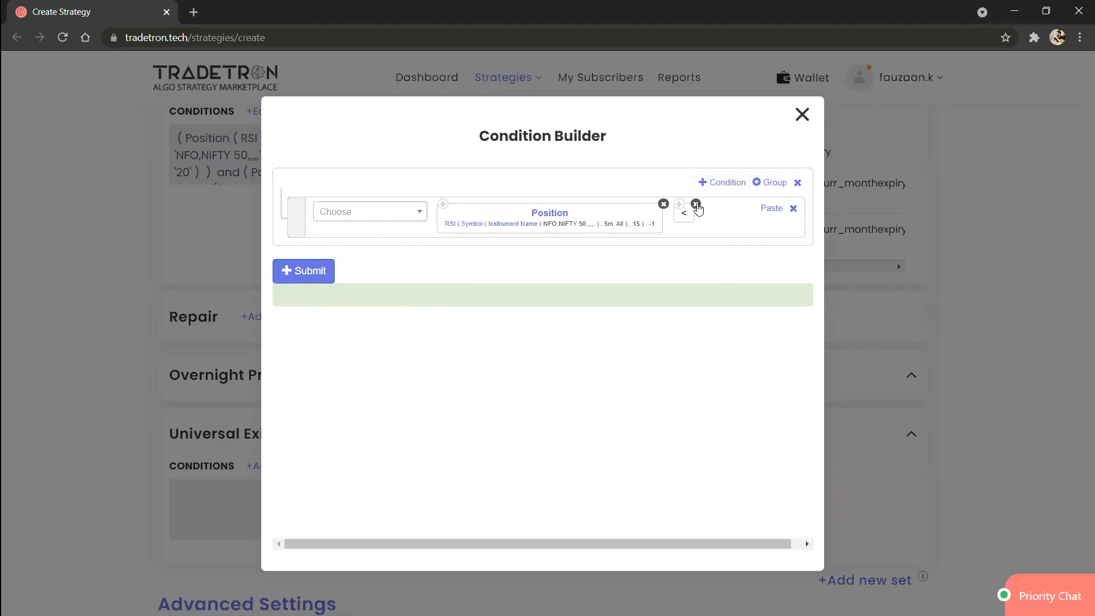
Step: Complete the first exit condition with a > operator and a Number keyword of 80
{"action": "left_click", "coordinate": [420, 215]}
{"action": "type", "text": ">"}
{"action": "key", "text": "Return"}
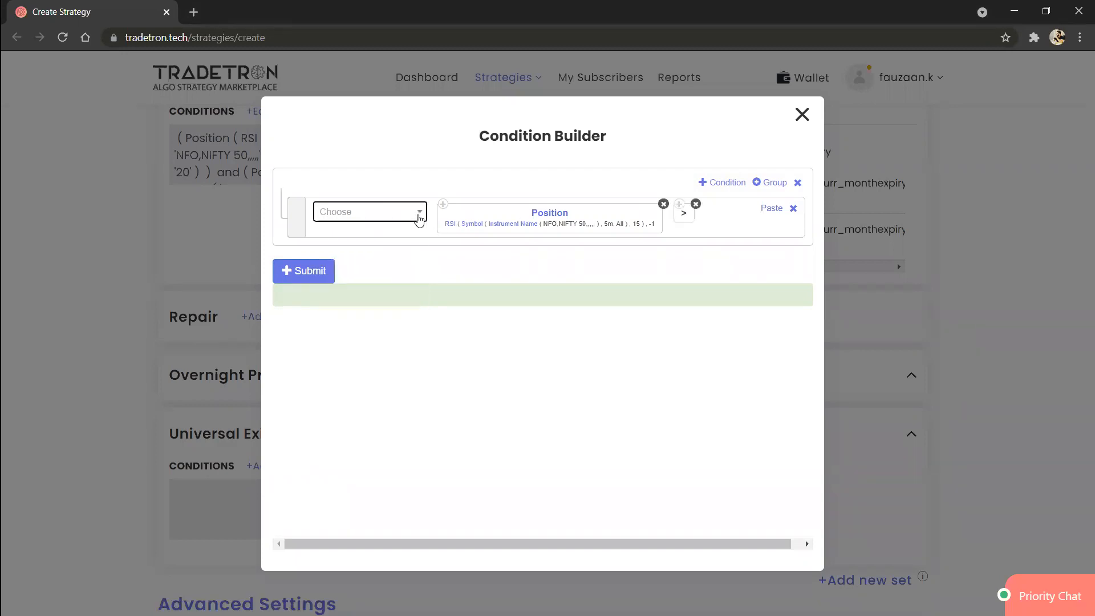
{"action": "left_click", "coordinate": [419, 216]}
{"action": "type", "text": "number"}
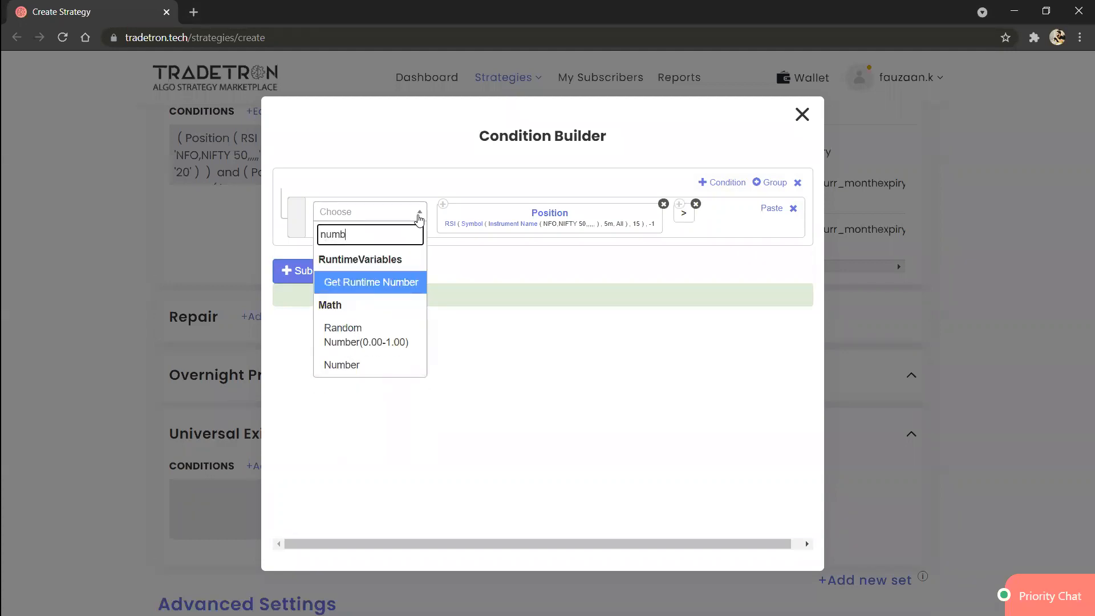
{"action": "key", "text": "Down"}
{"action": "key", "text": "Down"}
{"action": "key", "text": "Return"}
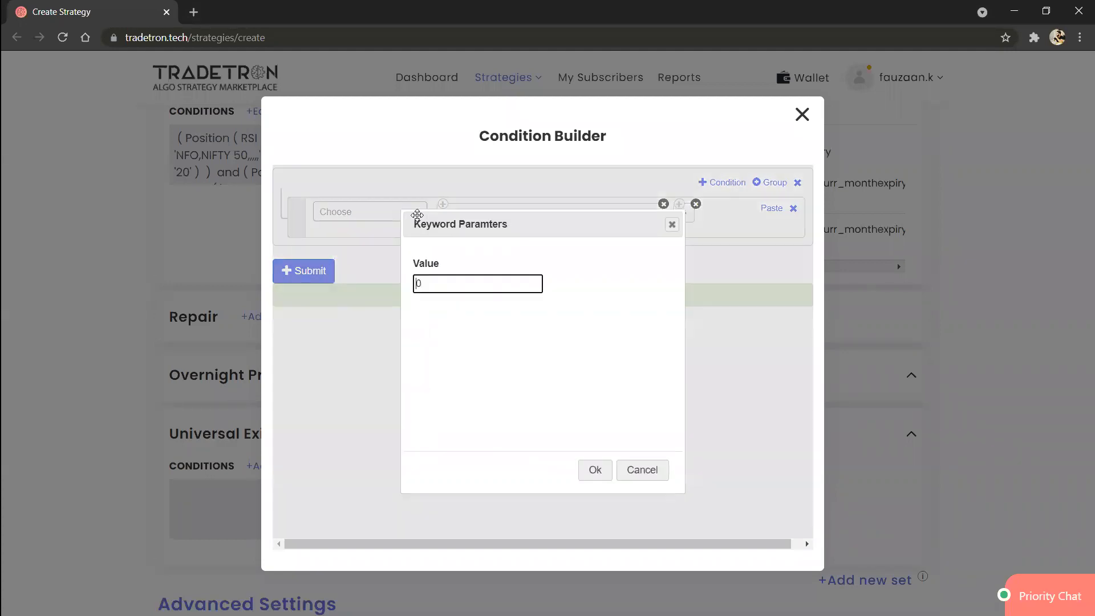
{"action": "type", "text": "80"}
{"action": "key", "text": "Tab"}
{"action": "key", "text": "Return"}
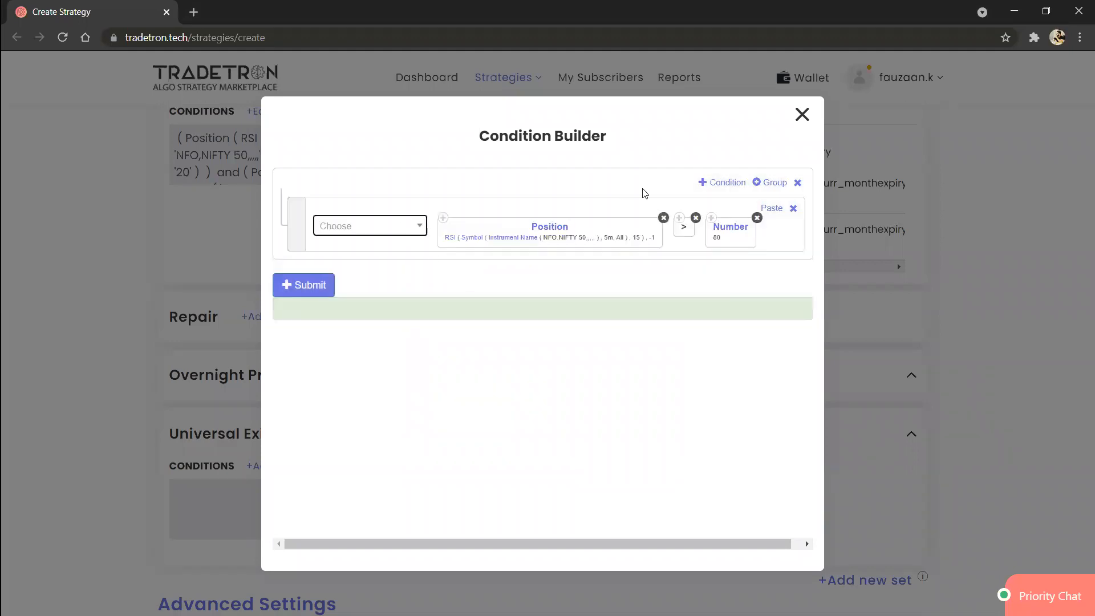
Step: Add a second exit condition containing a copy of the RSI Position keyword followed by a < operator
{"action": "left_click", "coordinate": [732, 183]}
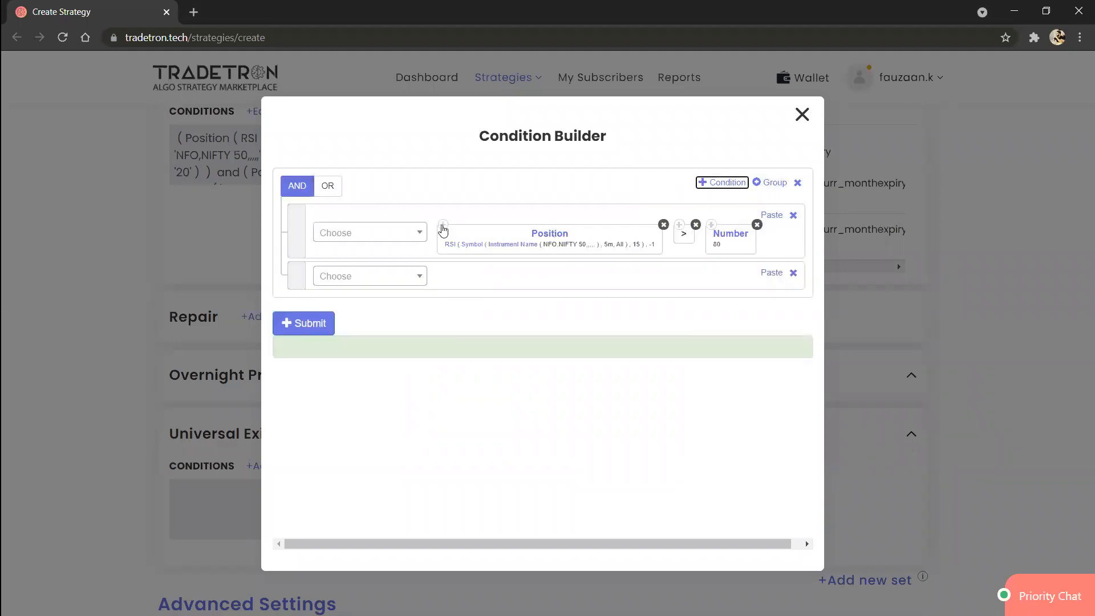
{"action": "left_click", "coordinate": [444, 226]}
{"action": "left_click", "coordinate": [772, 273]}
{"action": "left_click", "coordinate": [398, 279]}
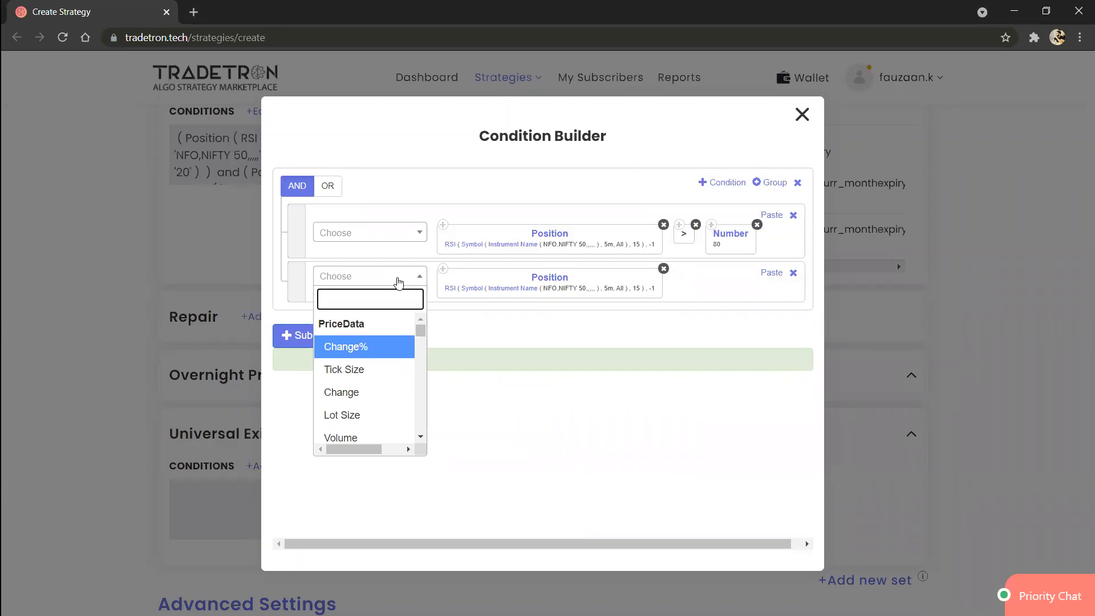
{"action": "type", "text": "<"}
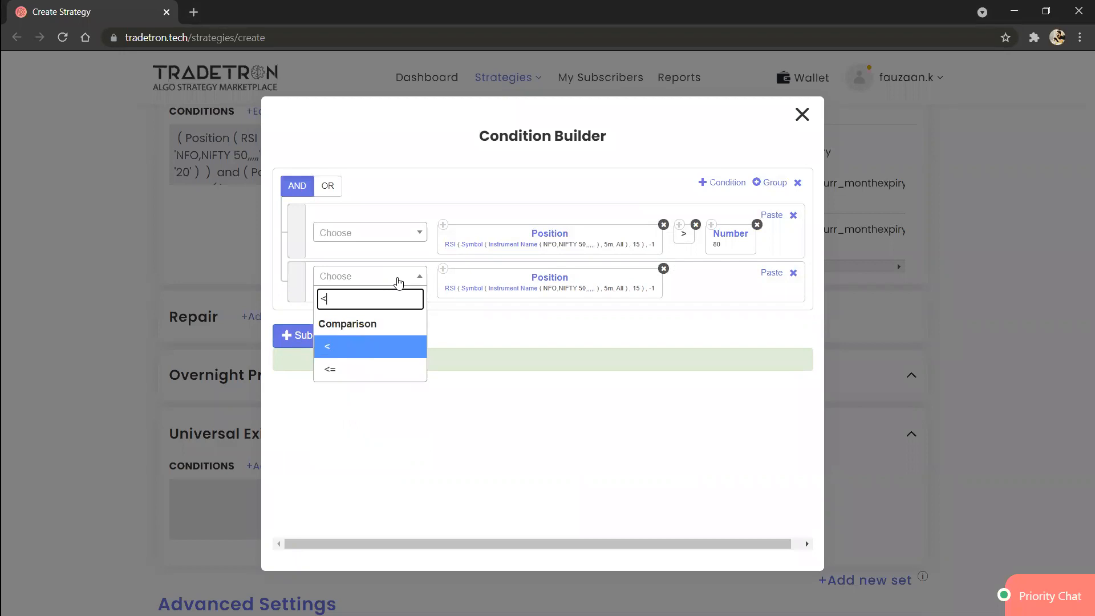
{"action": "key", "text": "Return"}
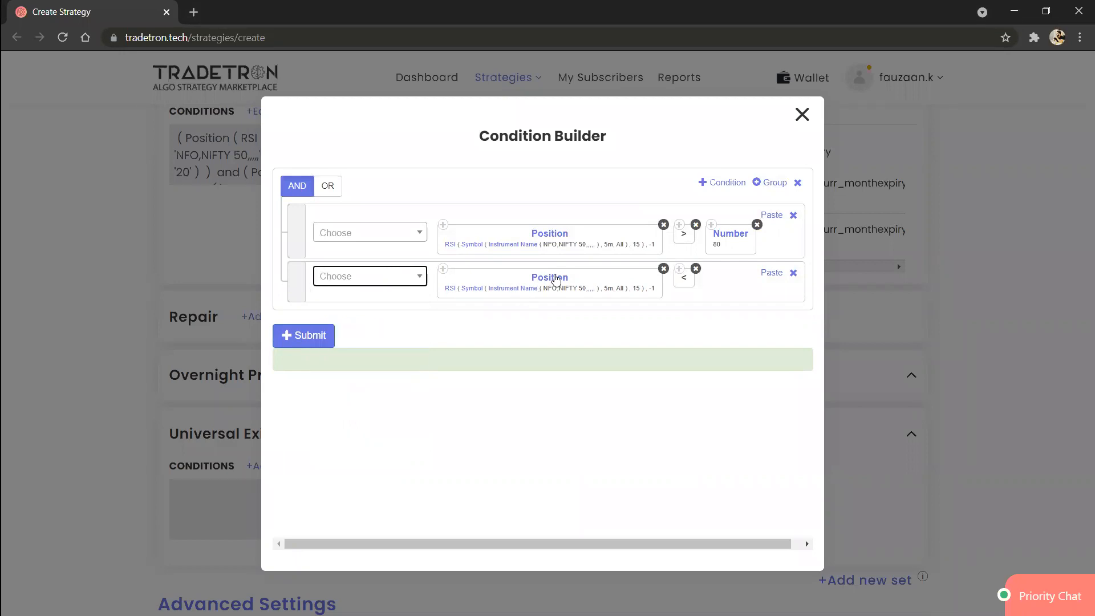
Step: Set the position of the second exit condition's Position keyword to -2
{"action": "left_click", "coordinate": [550, 278]}
{"action": "left_click", "coordinate": [478, 333]}
{"action": "key", "text": "BackSpace"}
{"action": "type", "text": "2"}
{"action": "left_click", "coordinate": [594, 471]}
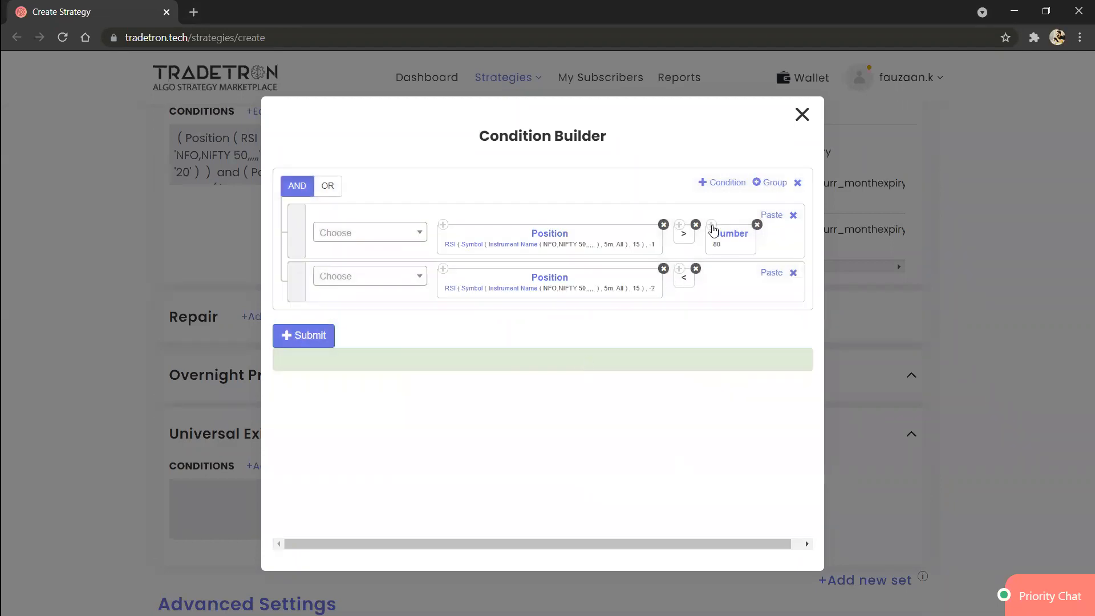
Step: Copy the Number 80 block into the second exit condition and submit the conditions
{"action": "left_click", "coordinate": [712, 226]}
{"action": "left_click", "coordinate": [774, 274]}
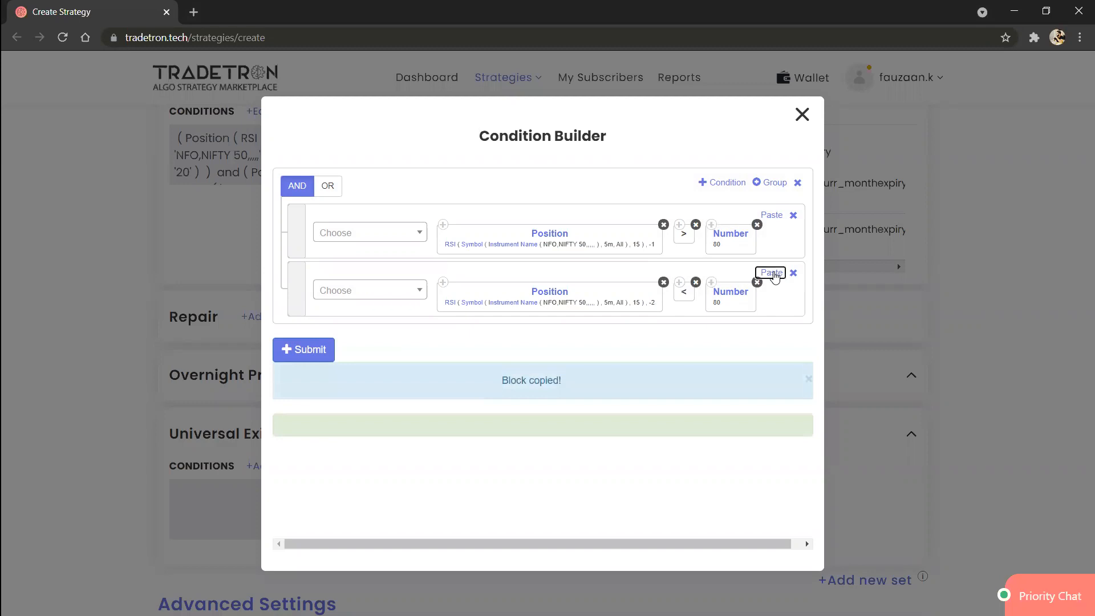
{"action": "left_click", "coordinate": [306, 351]}
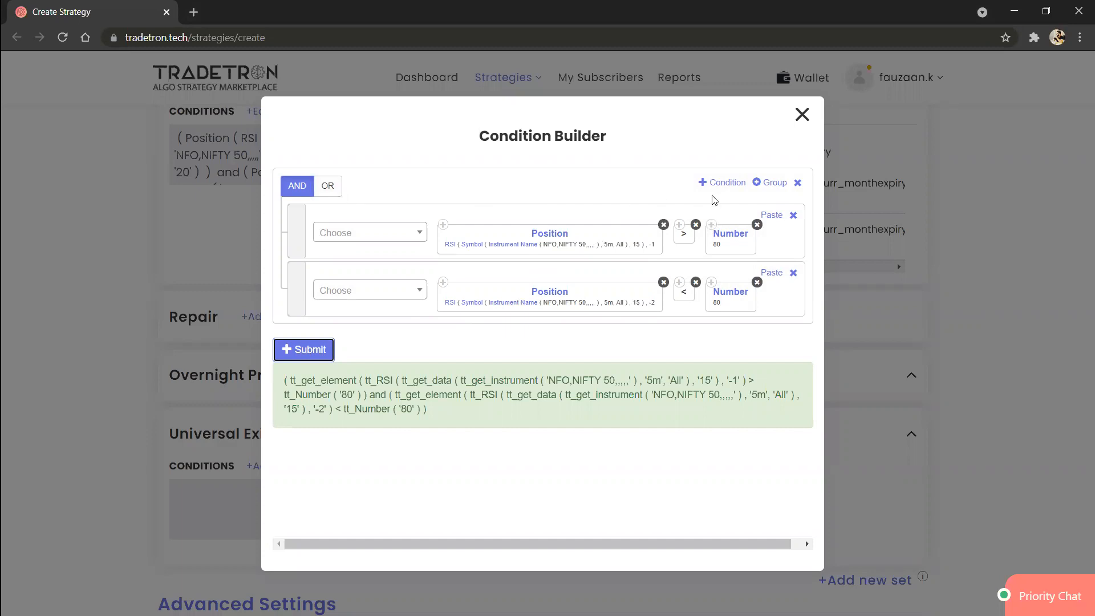
Step: Add a nested group, move both RSI exit conditions into it joined by AND, and remove its empty condition rows
{"action": "left_click", "coordinate": [771, 184]}
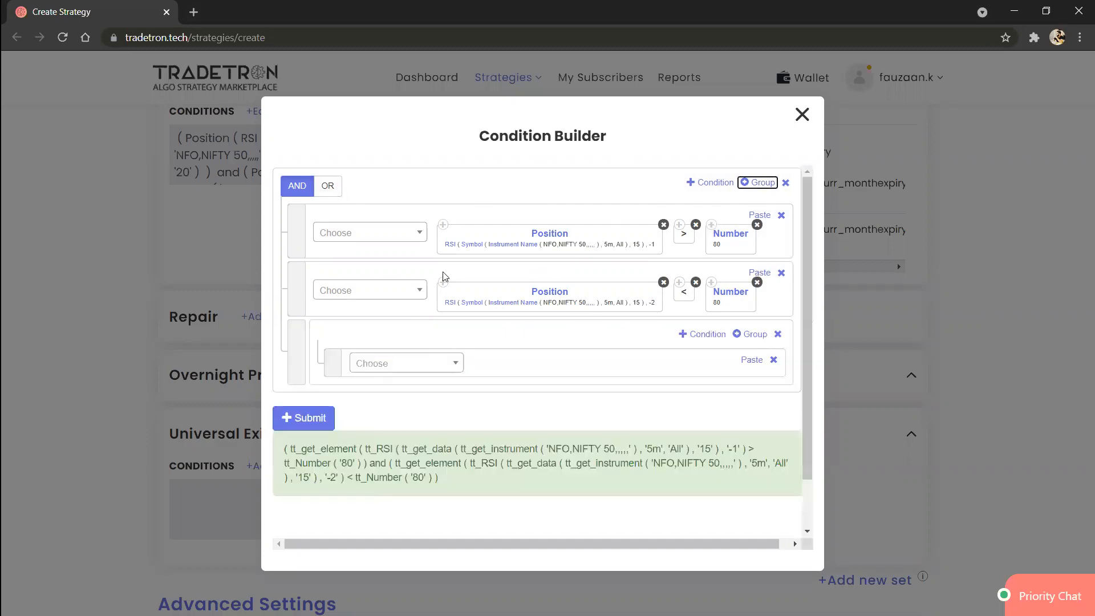
{"action": "left_click_drag", "start_coordinate": [296, 283], "coordinate": [320, 318]}
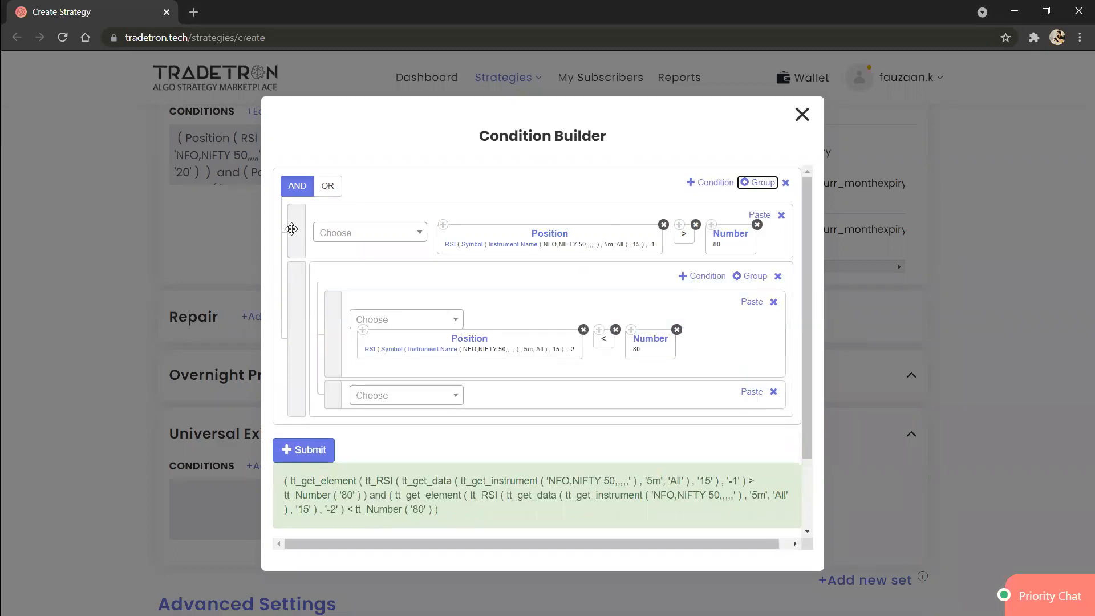
{"action": "left_click_drag", "start_coordinate": [291, 229], "coordinate": [333, 278]}
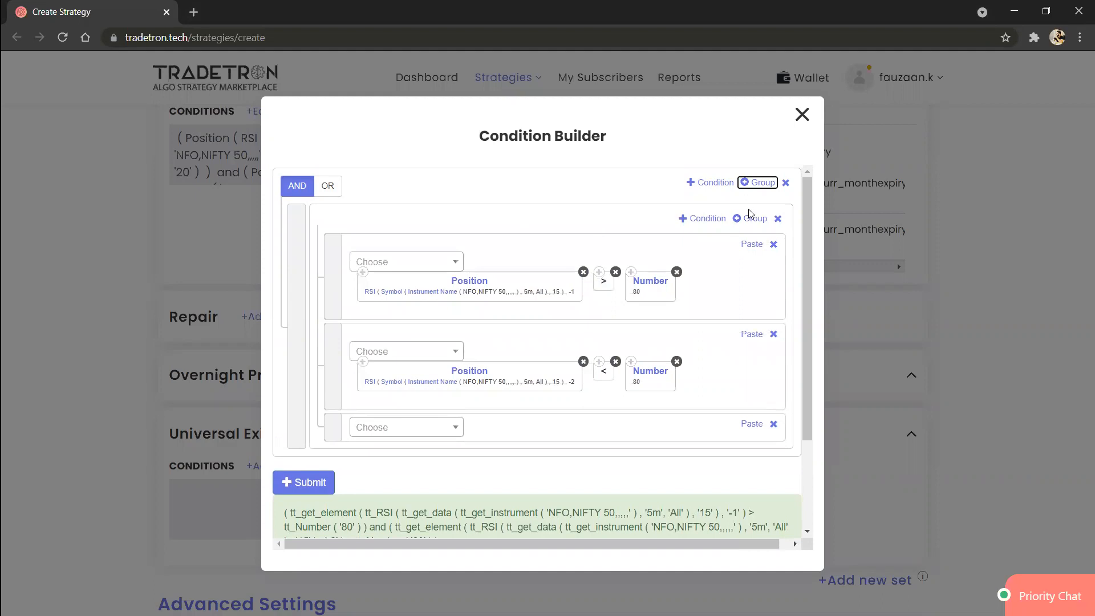
{"action": "left_click", "coordinate": [704, 218]}
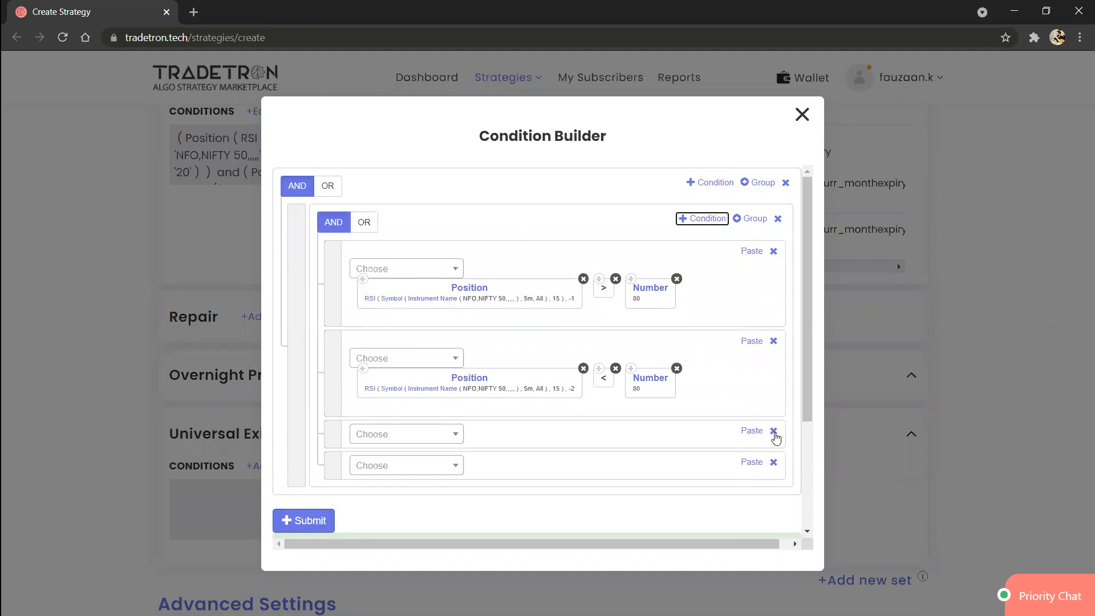
{"action": "left_click", "coordinate": [775, 432]}
{"action": "left_click", "coordinate": [774, 431]}
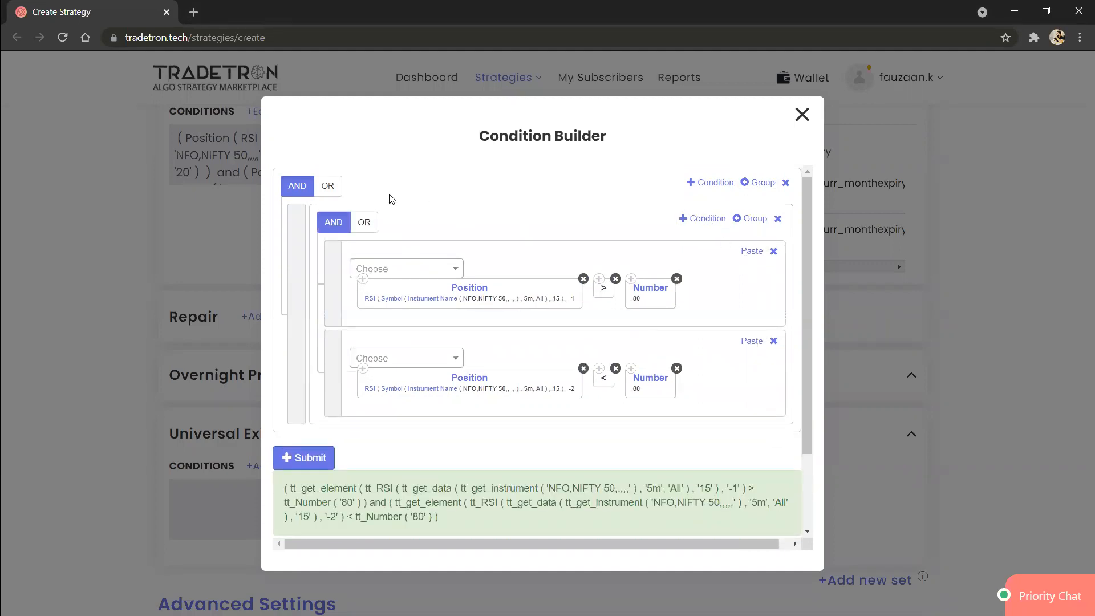
Step: Switch the outer group's logic to OR and add a condition beside the nested group with the PNL keyword
{"action": "left_click", "coordinate": [326, 186]}
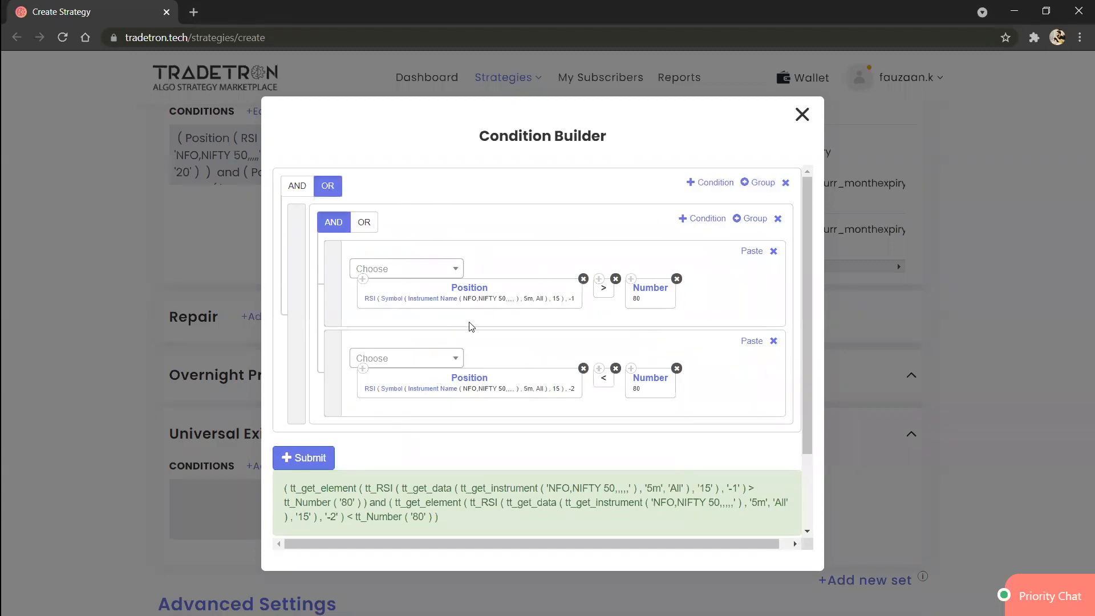
{"action": "left_click", "coordinate": [710, 182]}
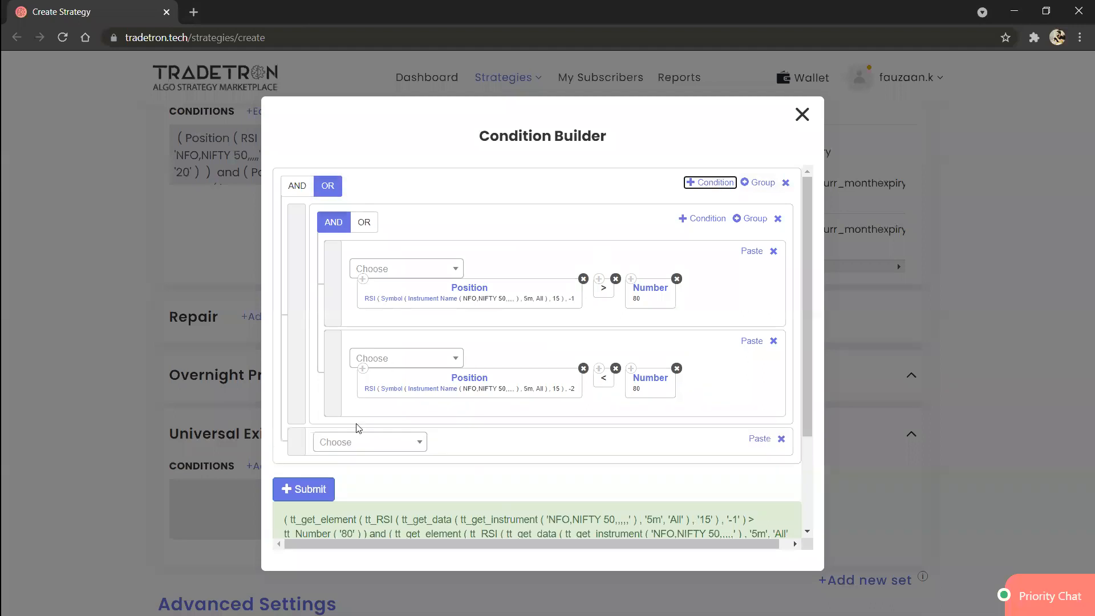
{"action": "left_click", "coordinate": [377, 447]}
{"action": "type", "text": "p"}
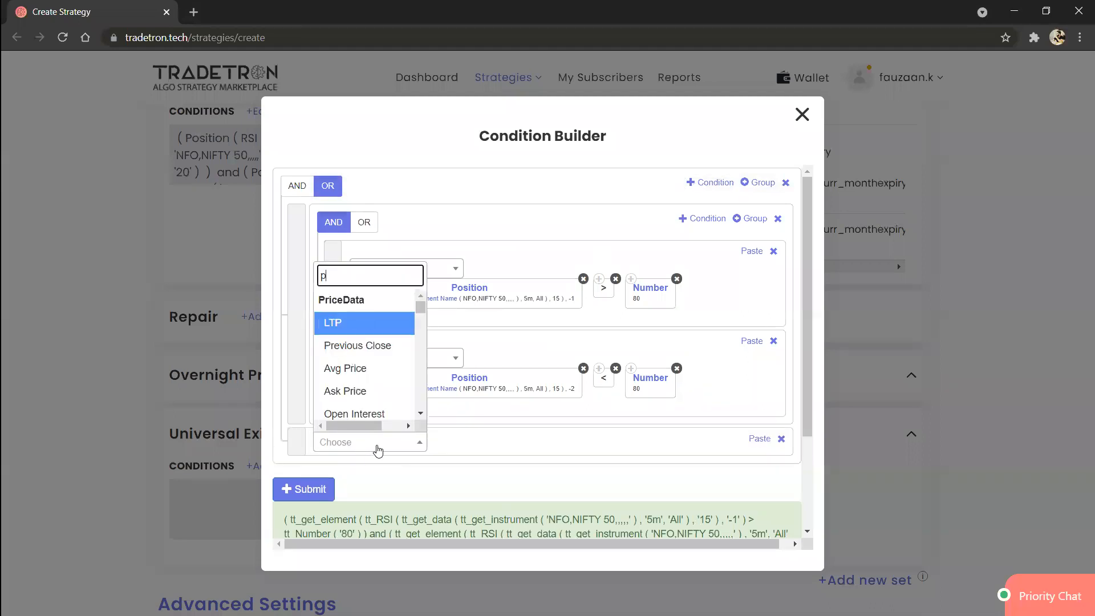
{"action": "type", "text": "nl"}
{"action": "key", "text": "Down"}
{"action": "key", "text": "Return"}
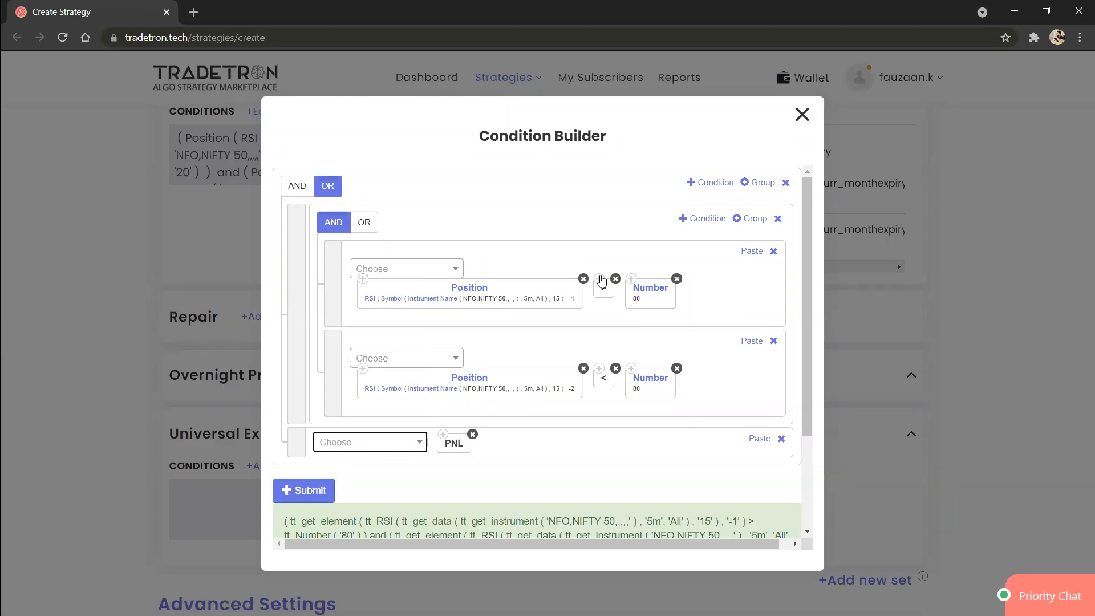
Step: Copy the > operator and the Number block from the RSI conditions into the PNL condition
{"action": "left_click", "coordinate": [601, 280]}
{"action": "left_click", "coordinate": [759, 438]}
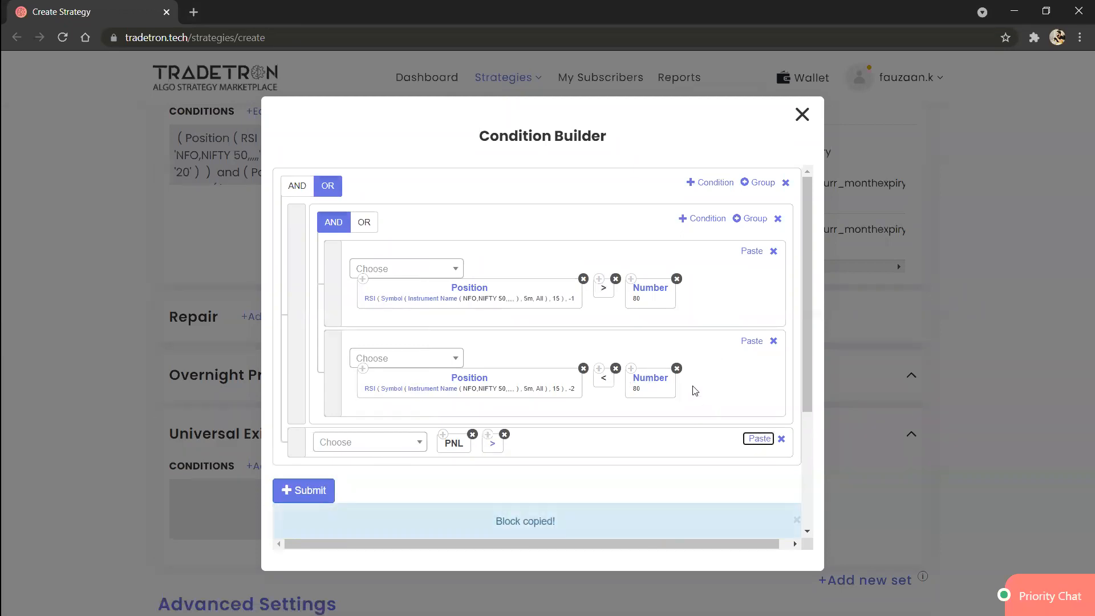
{"action": "left_click", "coordinate": [632, 369]}
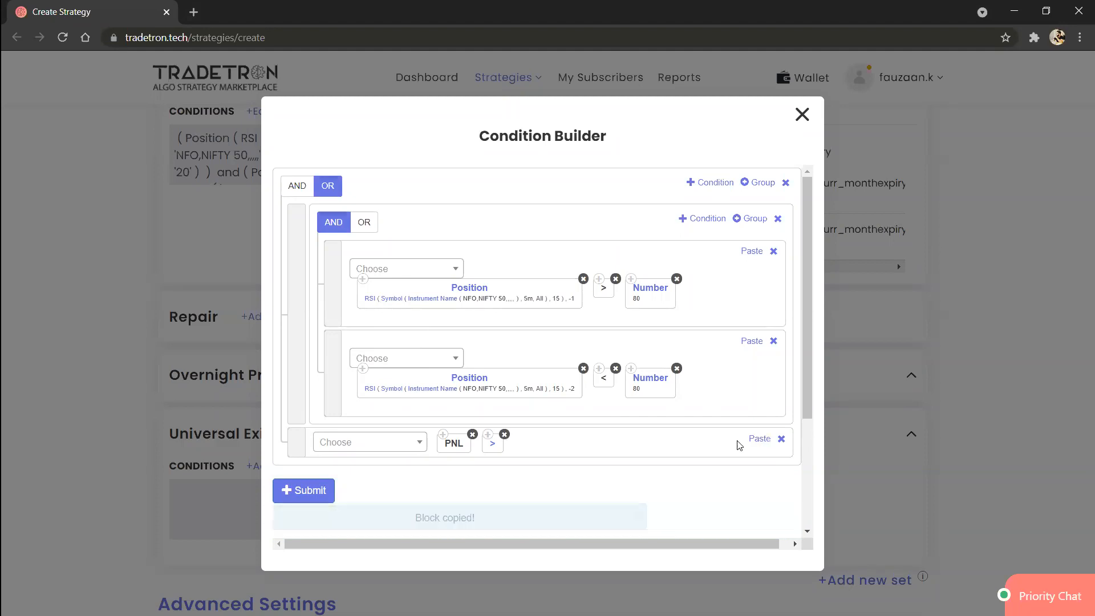
{"action": "left_click", "coordinate": [759, 439]}
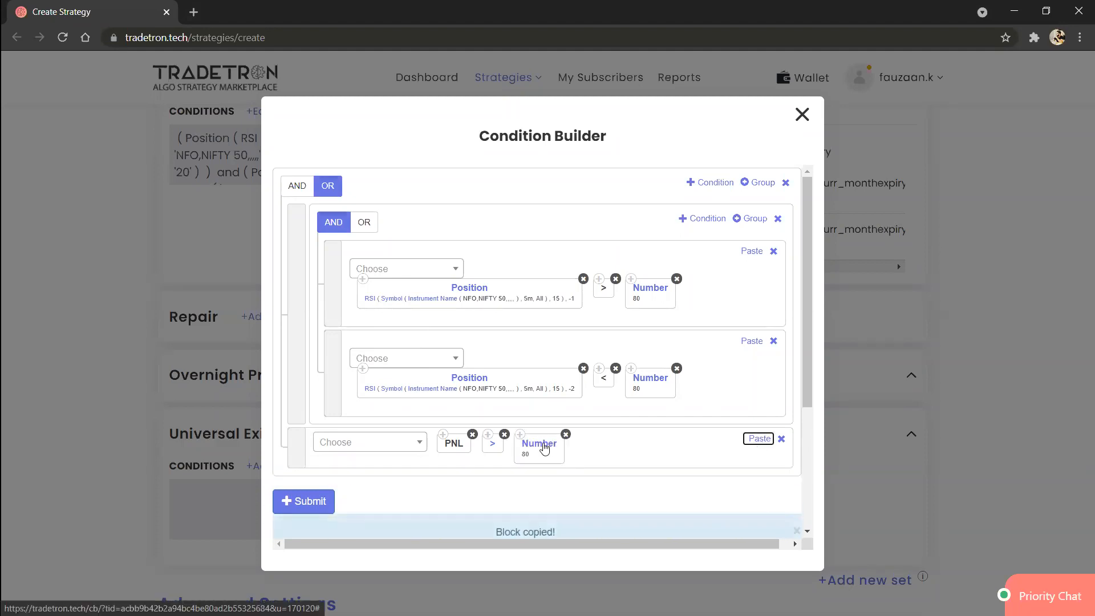
Step: Set the PNL condition's Number to 1000, then submit the universal exit conditions and close the builder
{"action": "left_click", "coordinate": [545, 449]}
{"action": "type", "text": "1000"}
{"action": "key", "text": "Tab"}
{"action": "key", "text": "Return"}
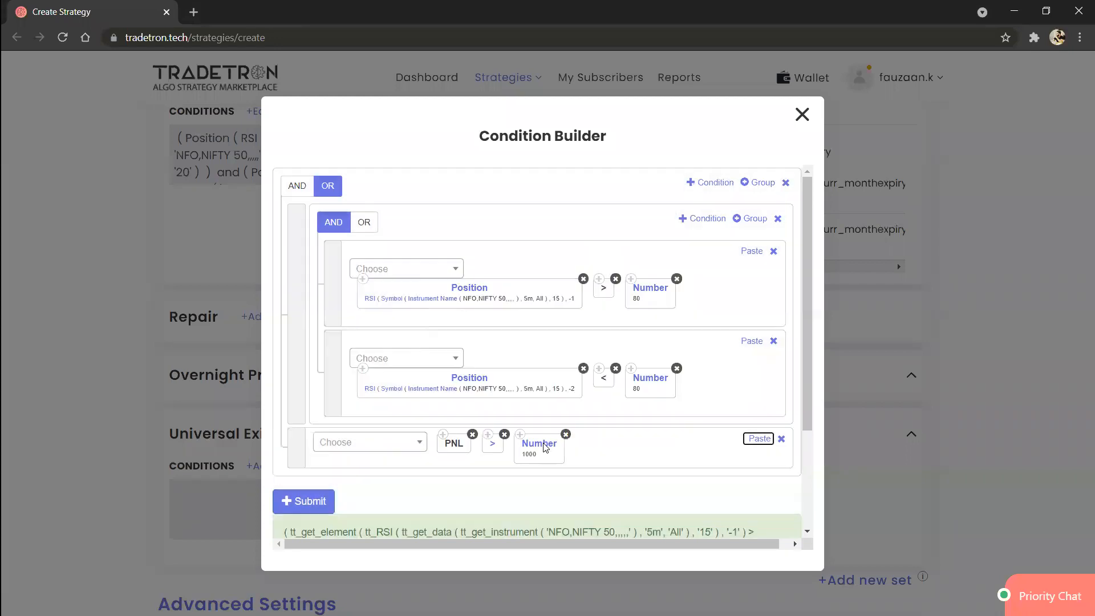
{"action": "left_click", "coordinate": [309, 503]}
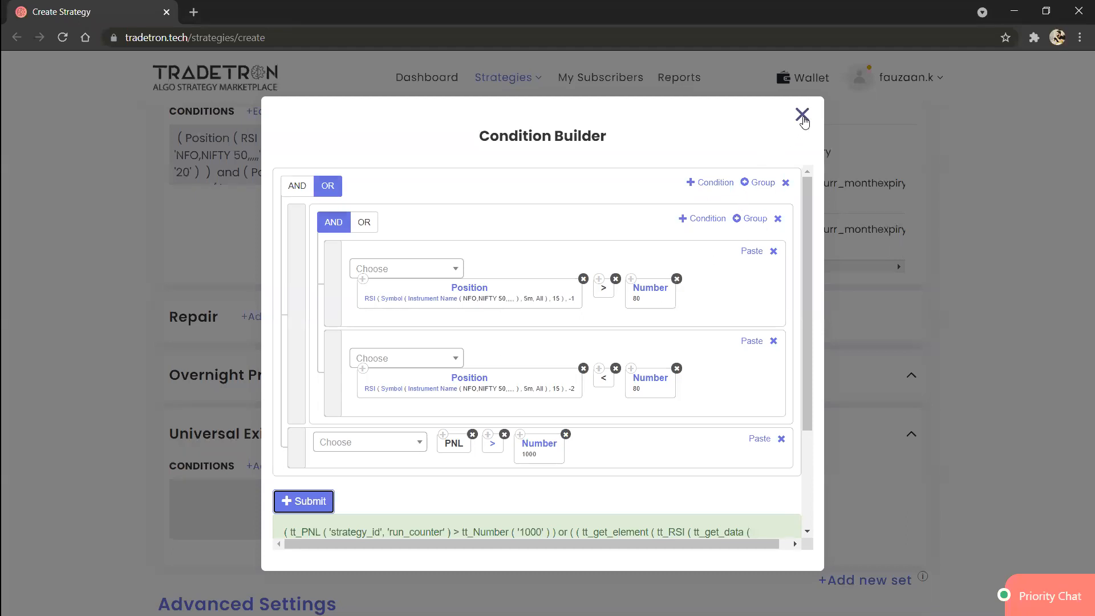
{"action": "left_click", "coordinate": [802, 111]}
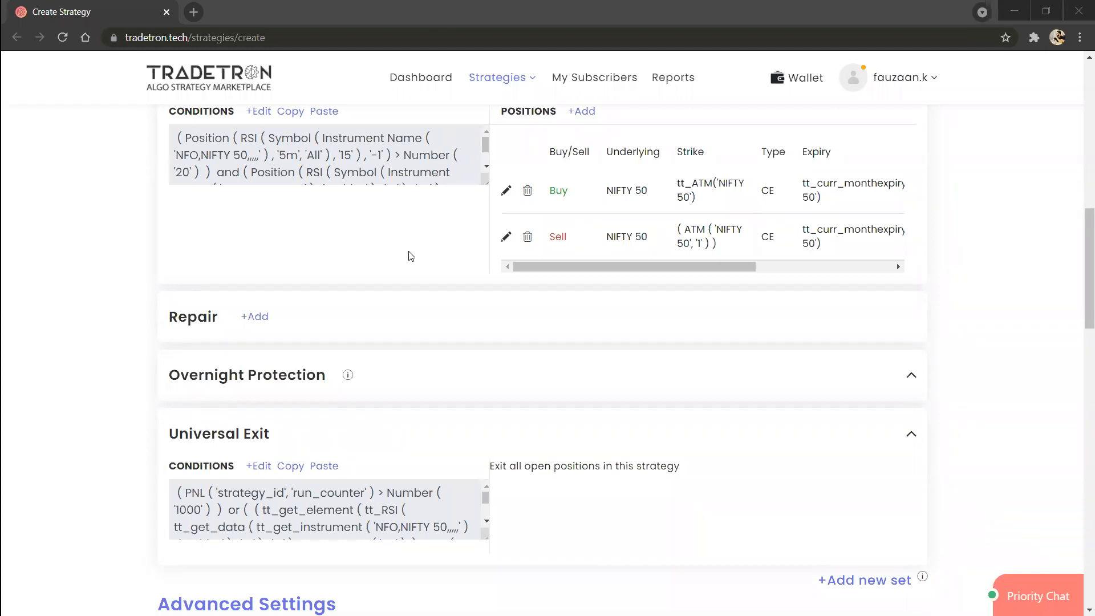
Step: Try changing the first entry condition's instrument to exchange NSE and List - NIFTY 50, and close the builder without submitting
{"action": "scroll", "coordinate": [342, 261], "scroll_direction": "up", "scroll_amount": 1}
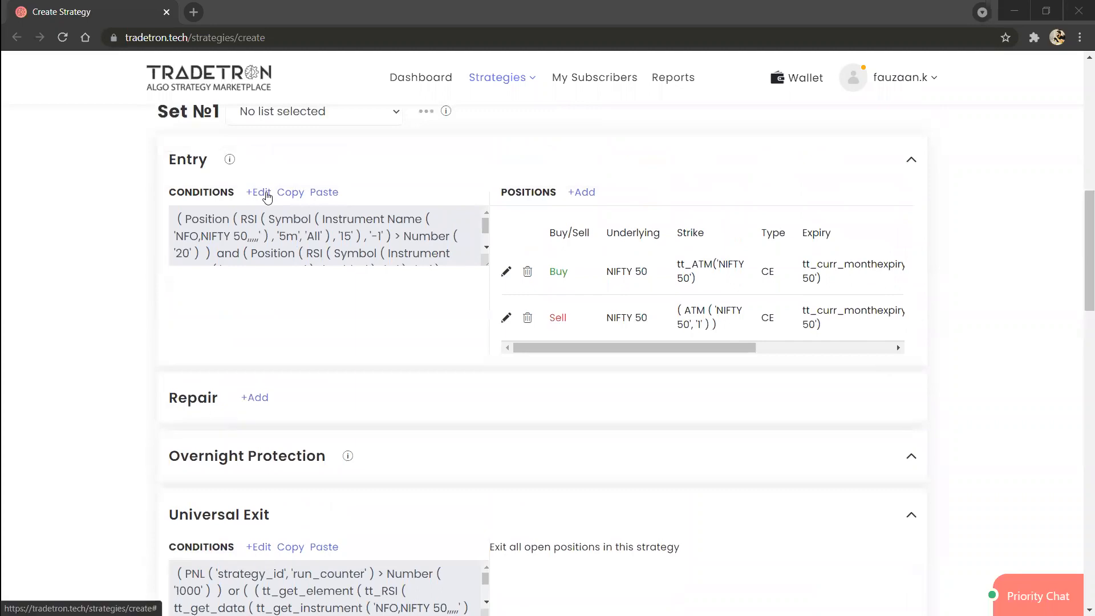
{"action": "left_click", "coordinate": [267, 196]}
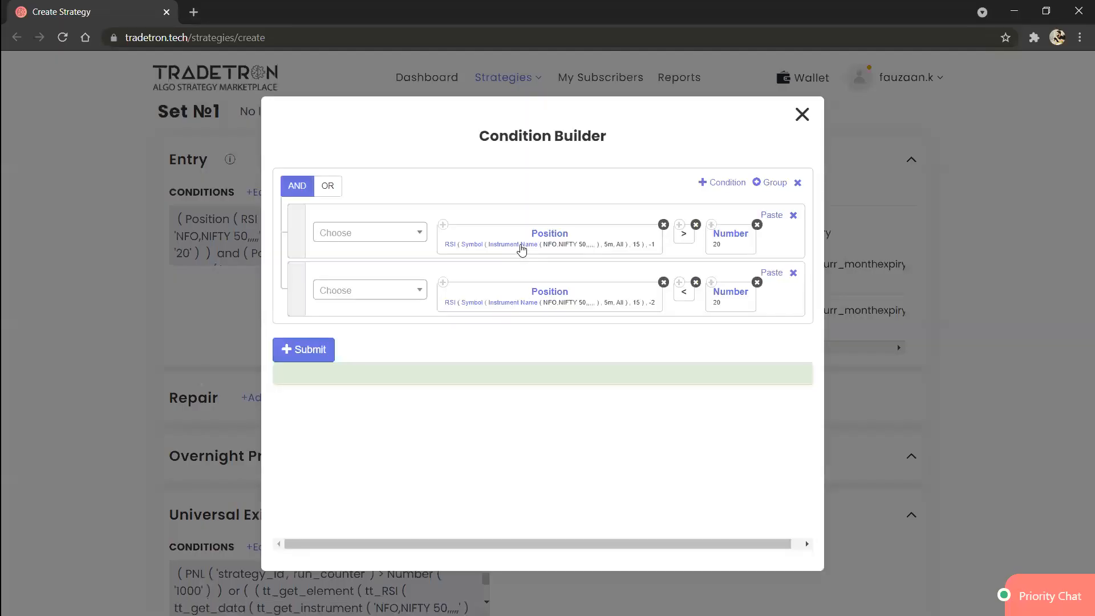
{"action": "left_click", "coordinate": [519, 246]}
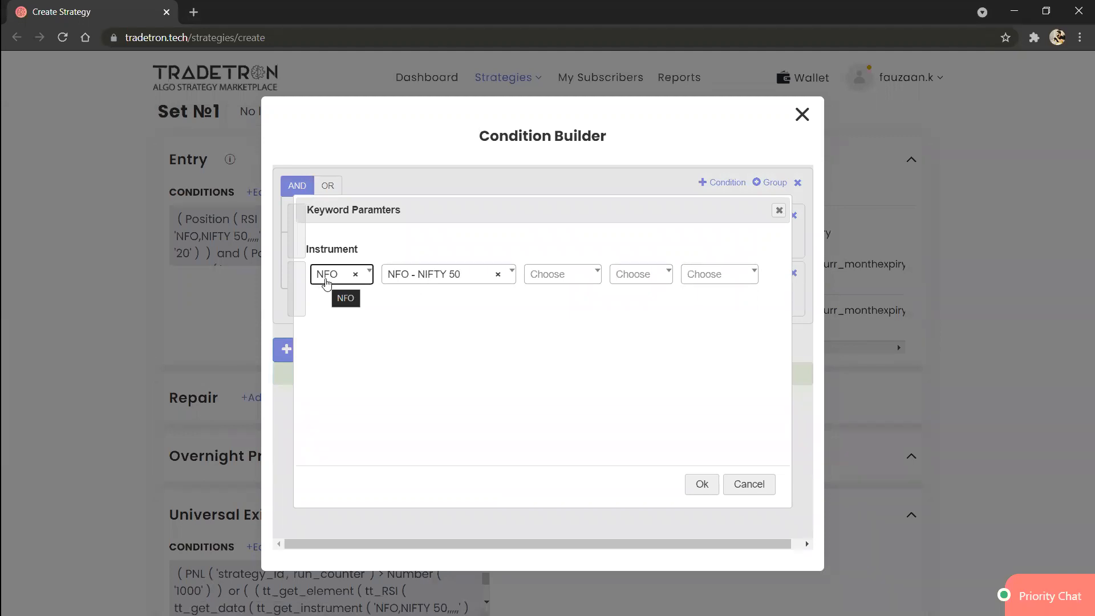
{"action": "left_click", "coordinate": [327, 279]}
{"action": "type", "text": "nse"}
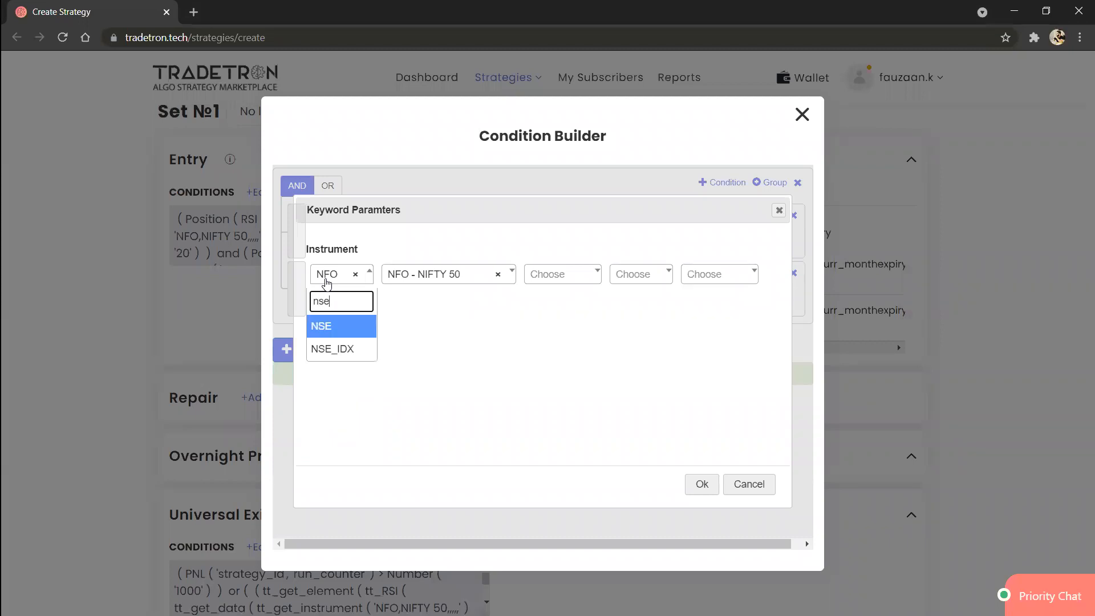
{"action": "key", "text": "Return"}
{"action": "left_click", "coordinate": [410, 273]}
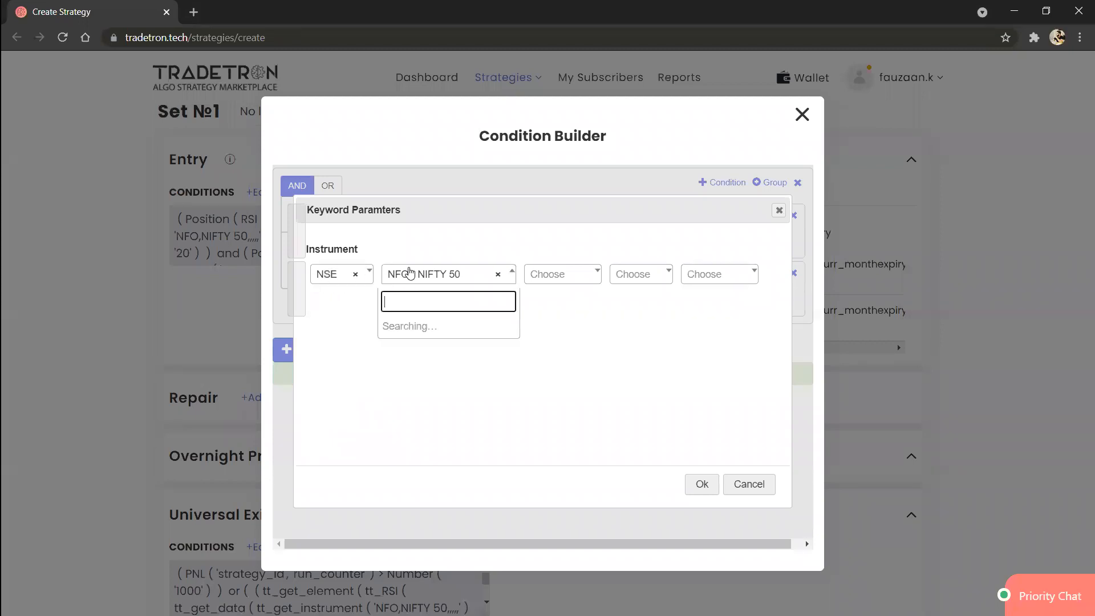
{"action": "type", "text": "nifty"}
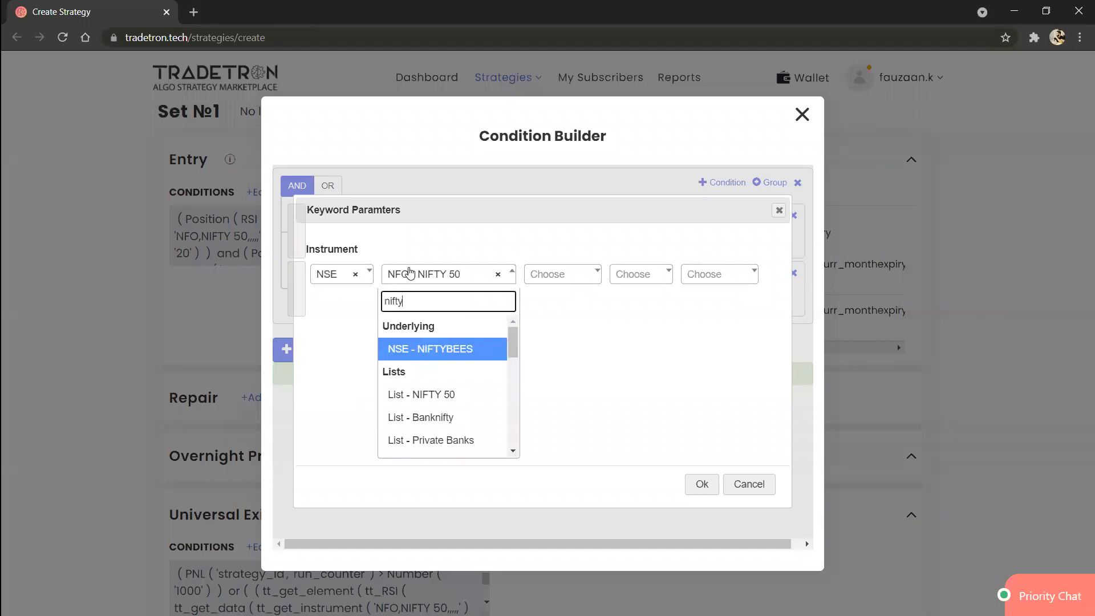
{"action": "left_click", "coordinate": [422, 395]}
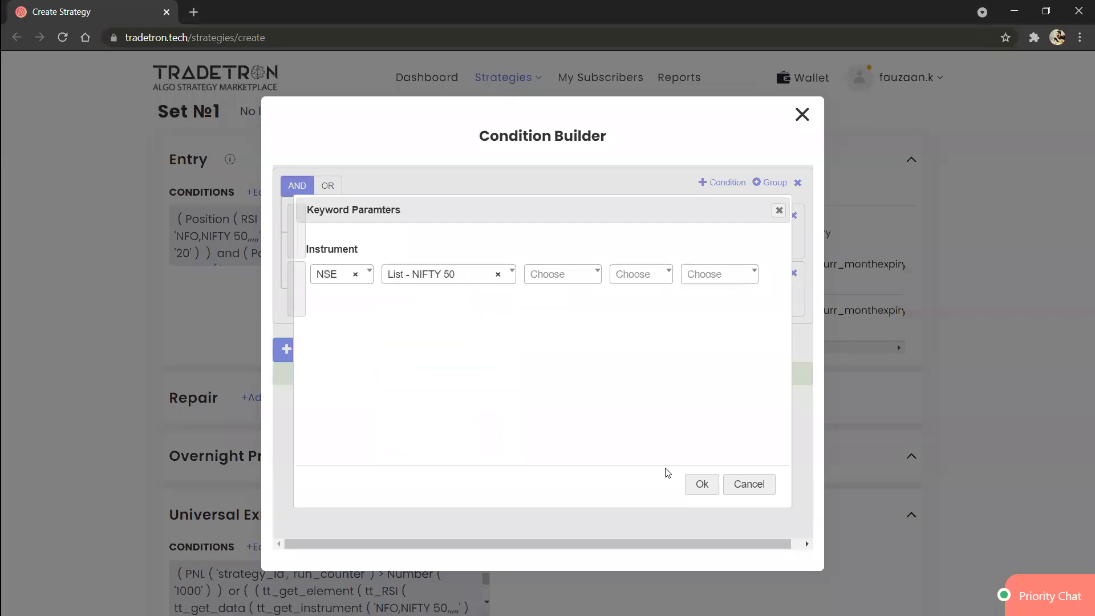
{"action": "left_click", "coordinate": [700, 486]}
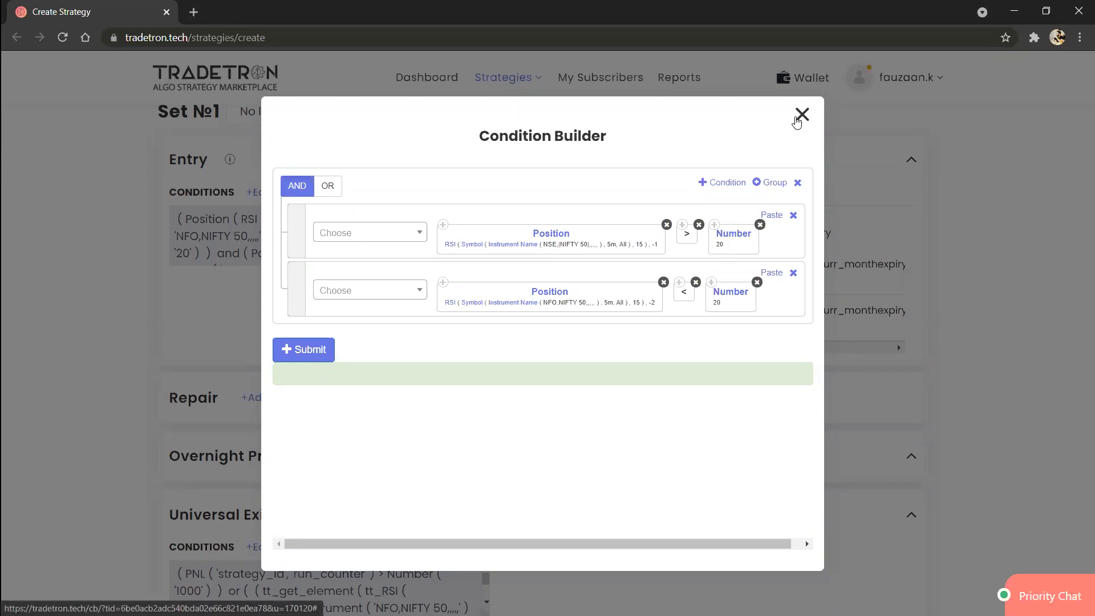
{"action": "left_click", "coordinate": [802, 114]}
Step: Apply the NIFTY 50 list to Set 1 and view the Buy position's settings without updating it
{"action": "scroll", "coordinate": [432, 228], "scroll_direction": "up", "scroll_amount": 1}
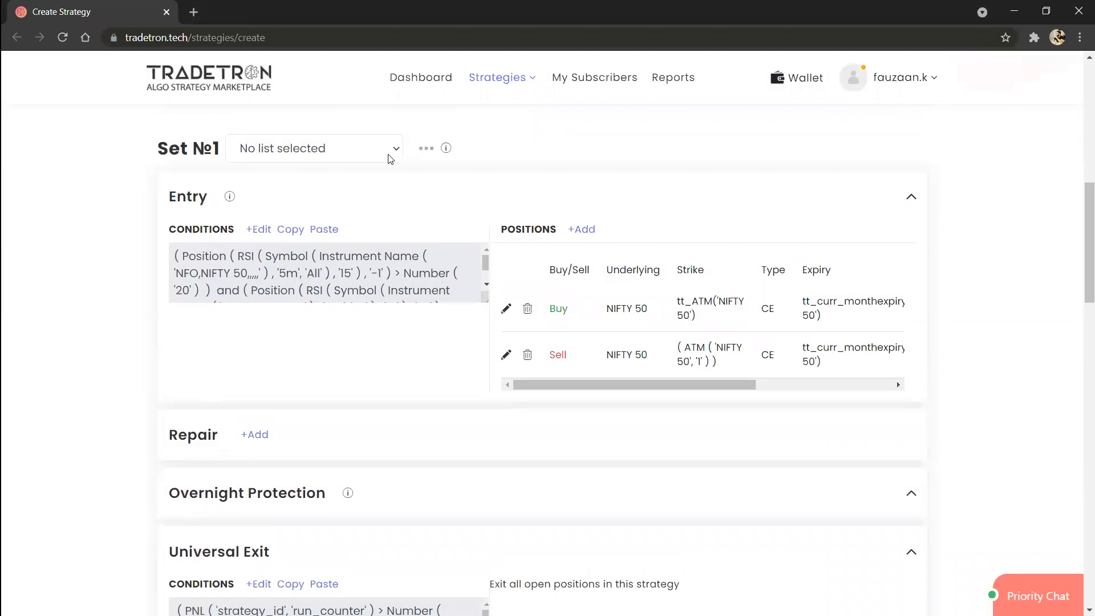
{"action": "left_click", "coordinate": [391, 159]}
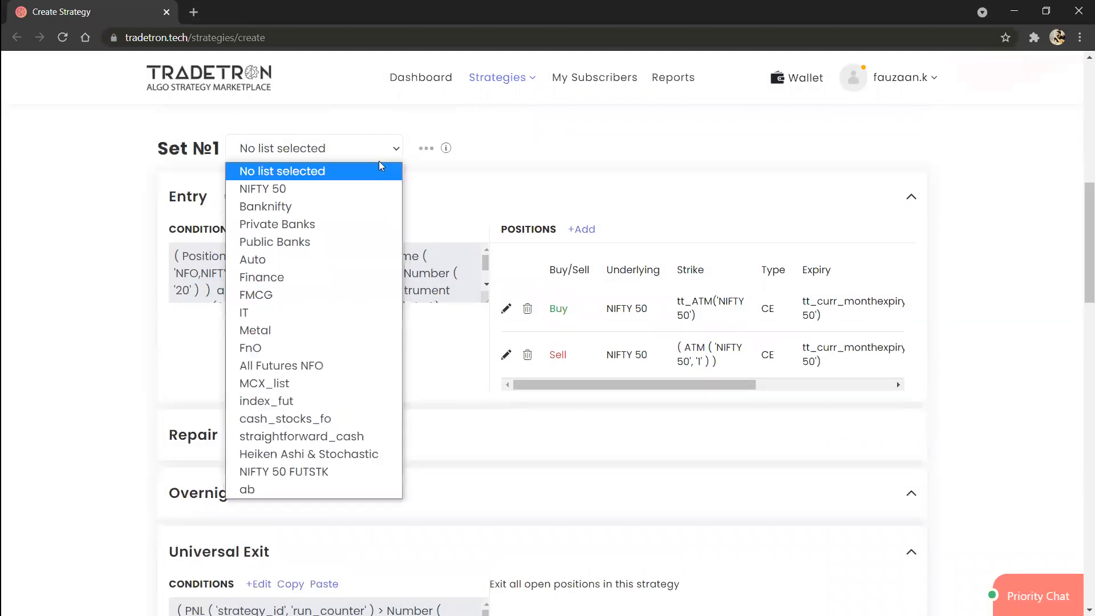
{"action": "left_click", "coordinate": [363, 189]}
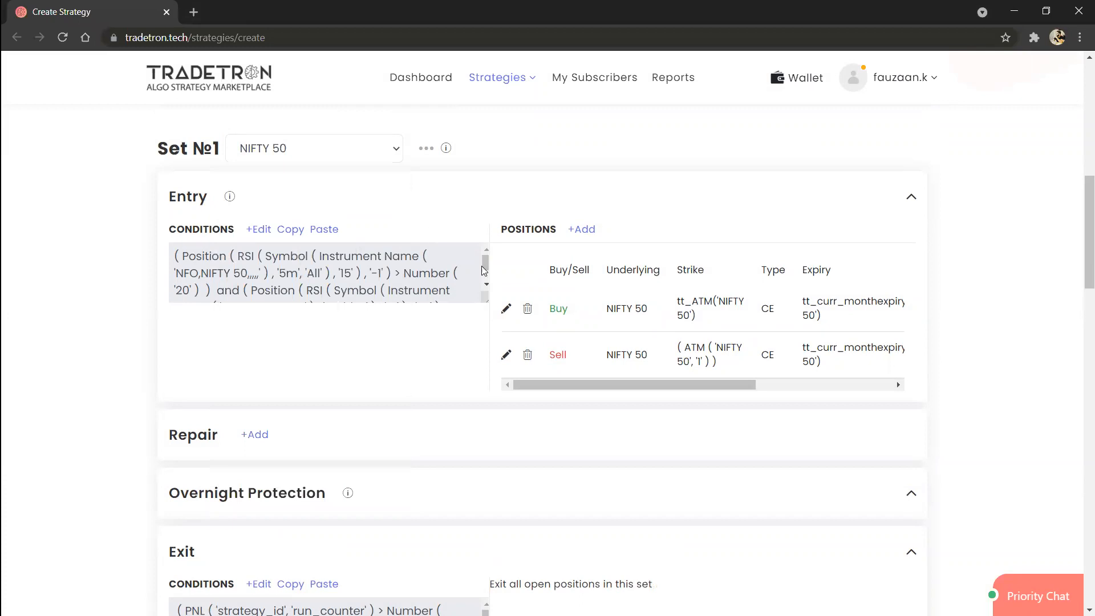
{"action": "left_click", "coordinate": [506, 311]}
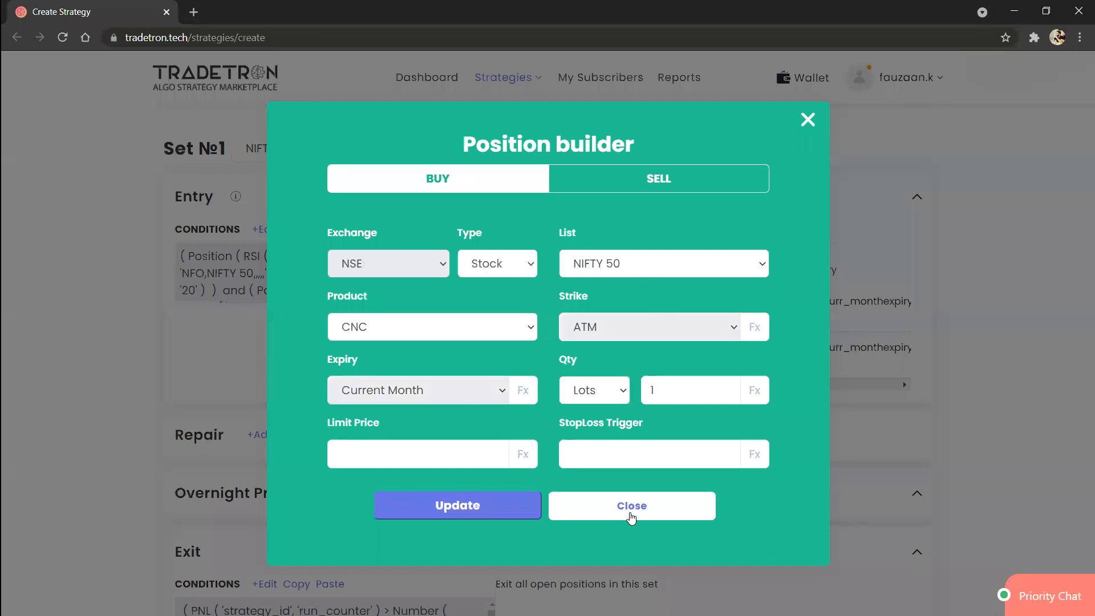
{"action": "left_click", "coordinate": [631, 518]}
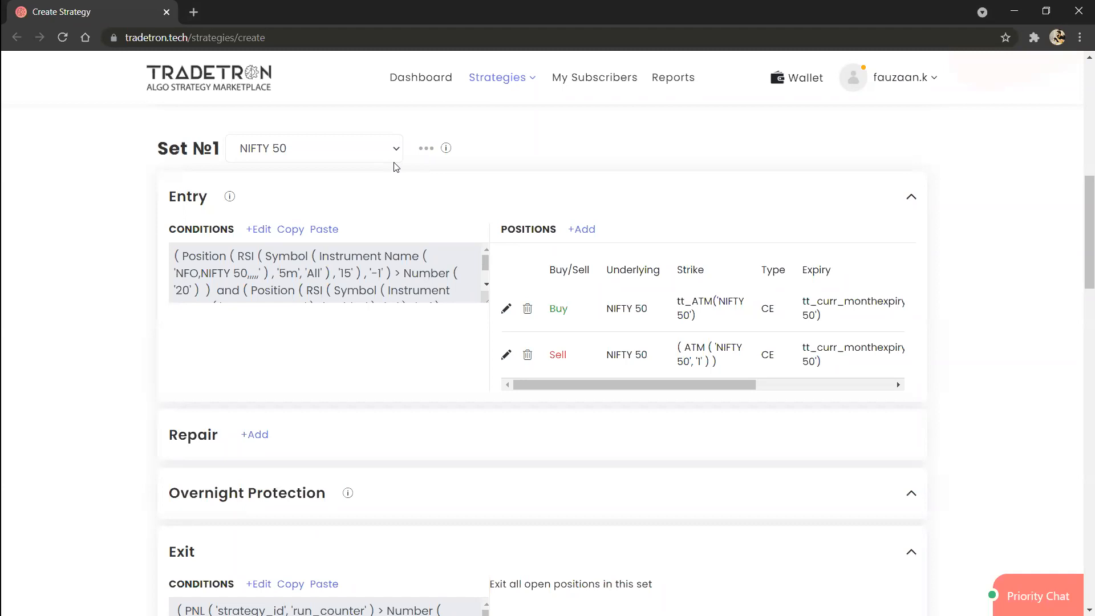
Step: Reset the list of Set 1 to No list selected
{"action": "left_click", "coordinate": [370, 151]}
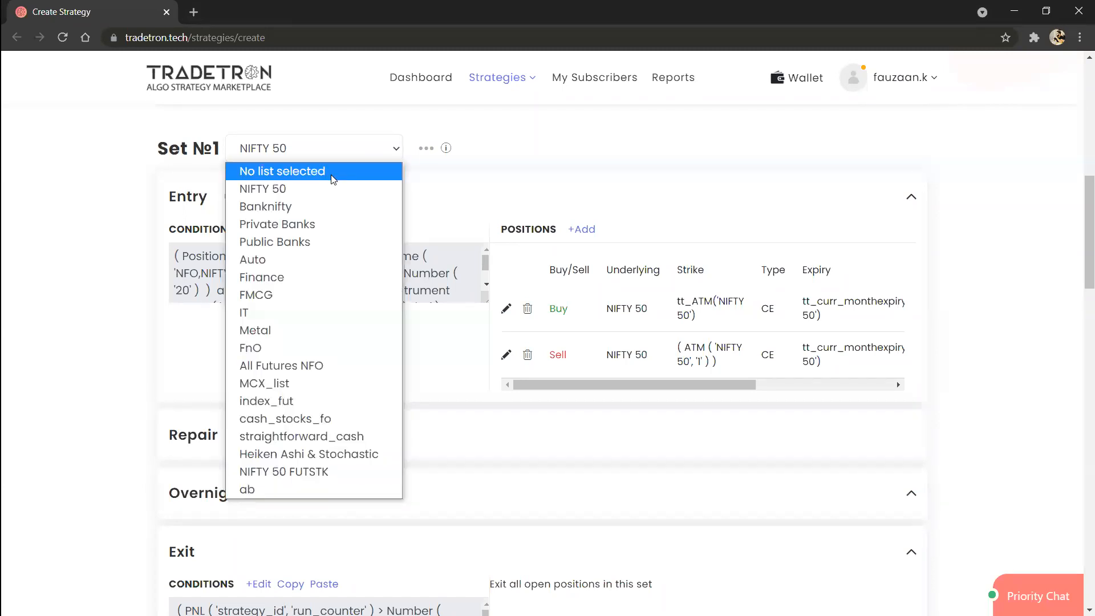
{"action": "left_click", "coordinate": [333, 172]}
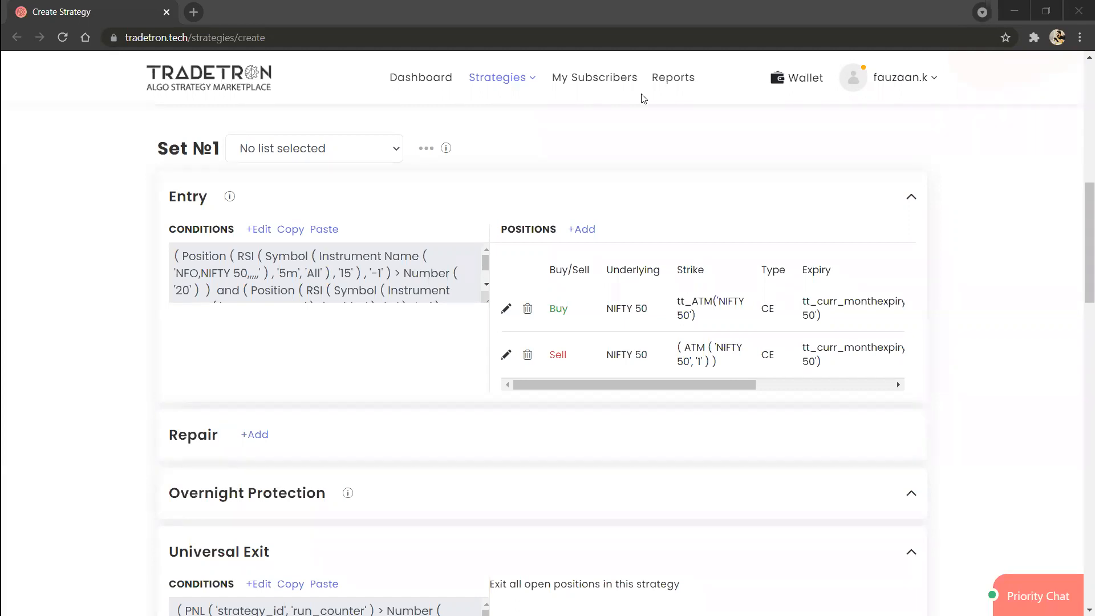
Step: Start a new Buy entry position with exchange NFO, type Call and underlying NIFTY 50
{"action": "left_click", "coordinate": [582, 213]}
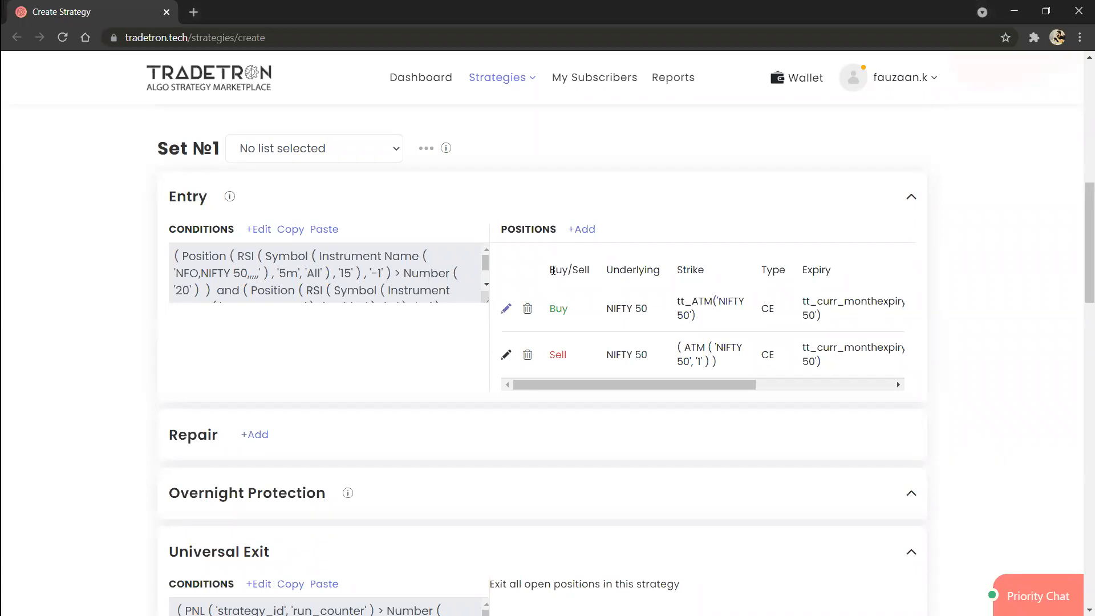
{"action": "left_click", "coordinate": [583, 230]}
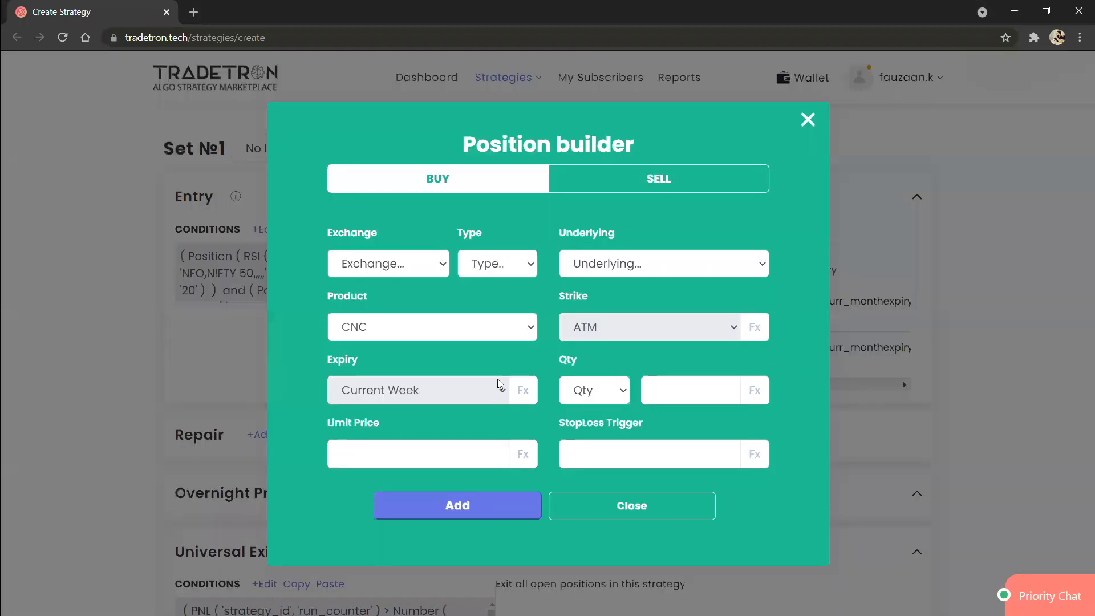
{"action": "left_click", "coordinate": [403, 268]}
{"action": "key", "text": "Down"}
{"action": "key", "text": "Down"}
{"action": "key", "text": "Down"}
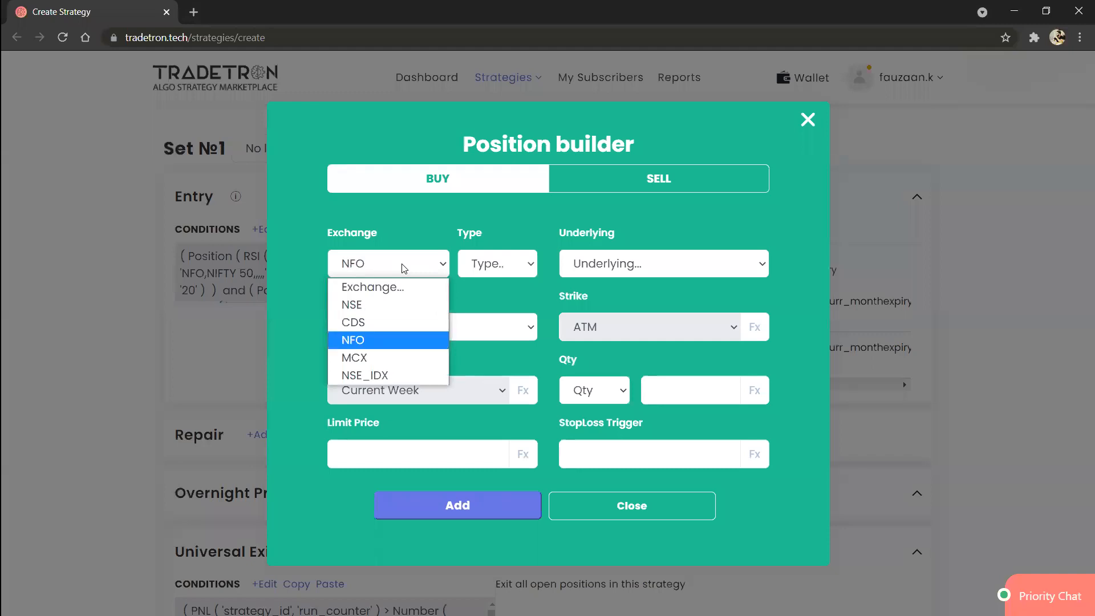
{"action": "key", "text": "Return"}
{"action": "left_click", "coordinate": [487, 276]}
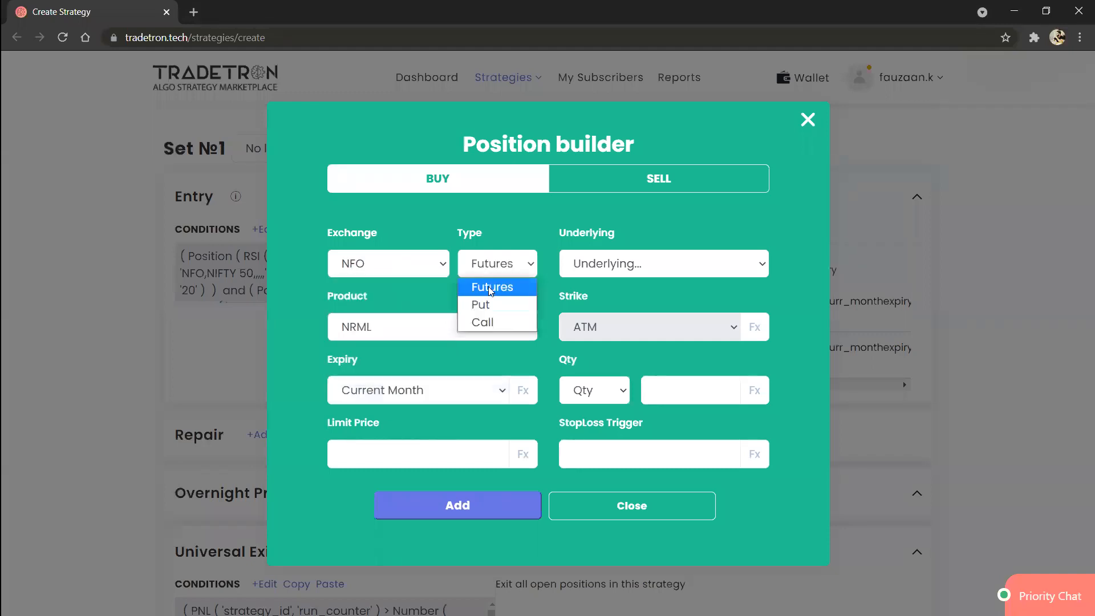
{"action": "left_click", "coordinate": [494, 323]}
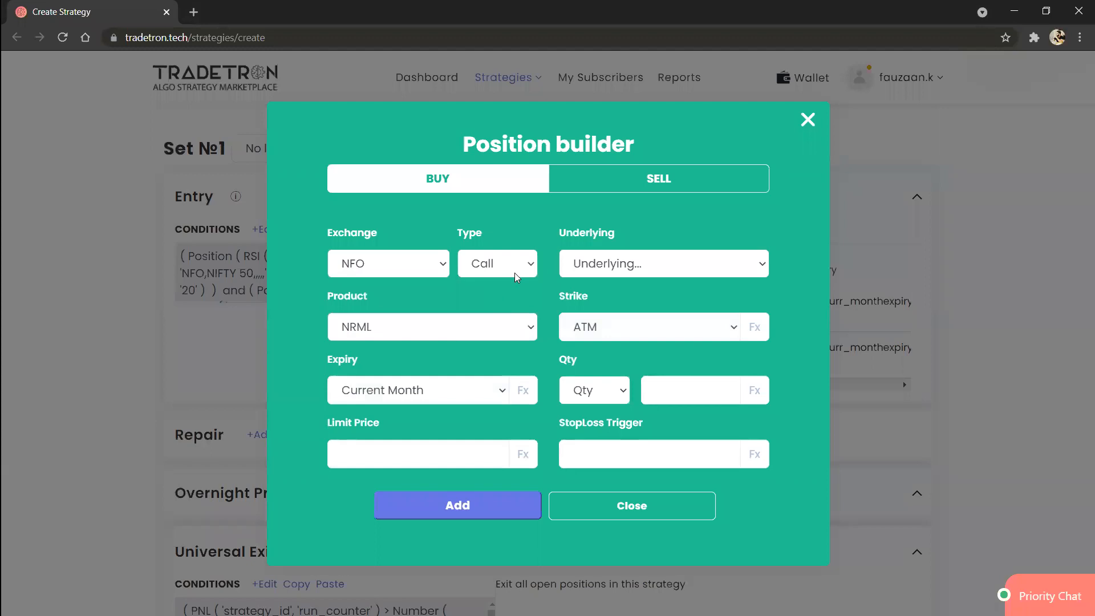
{"action": "left_click", "coordinate": [600, 264]}
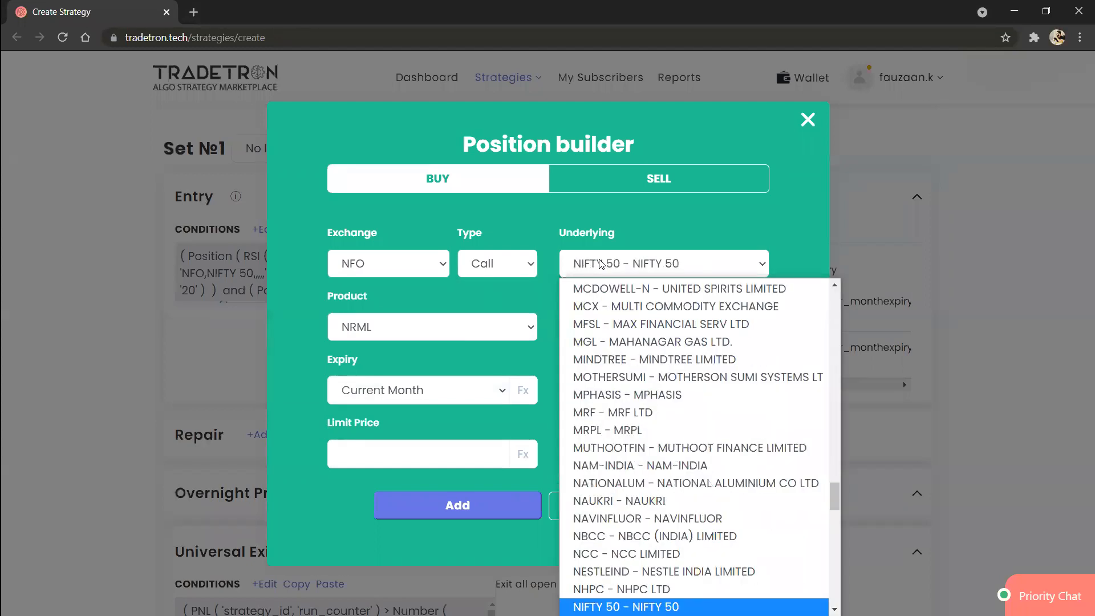
{"action": "left_click", "coordinate": [626, 607]}
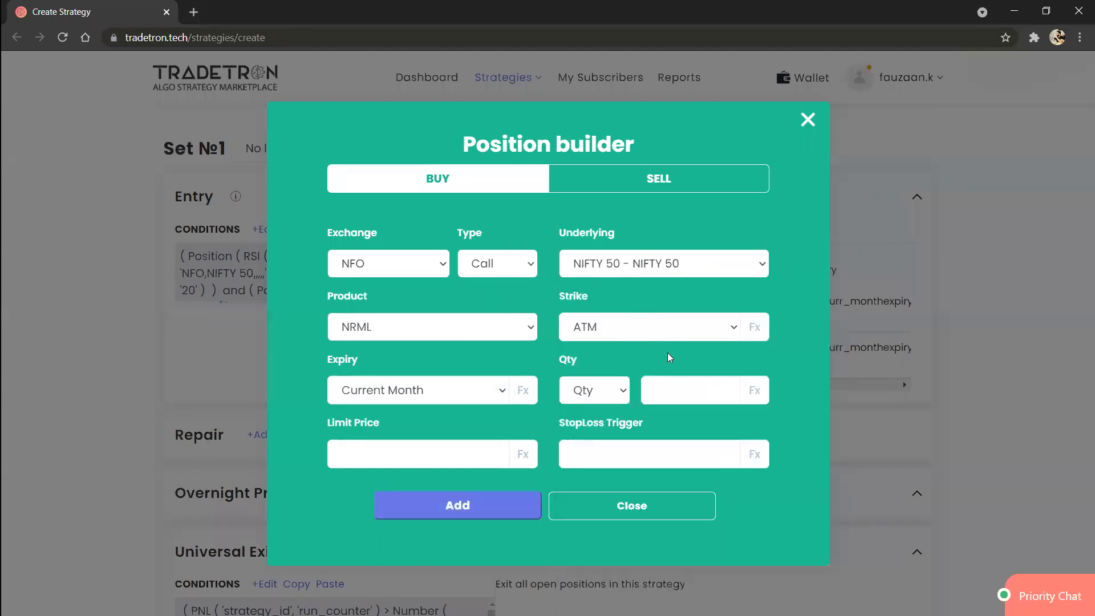
Step: Set the new position's strike to Fx and its quantity to 1 lot
{"action": "left_click", "coordinate": [700, 330]}
{"action": "key", "text": "Down"}
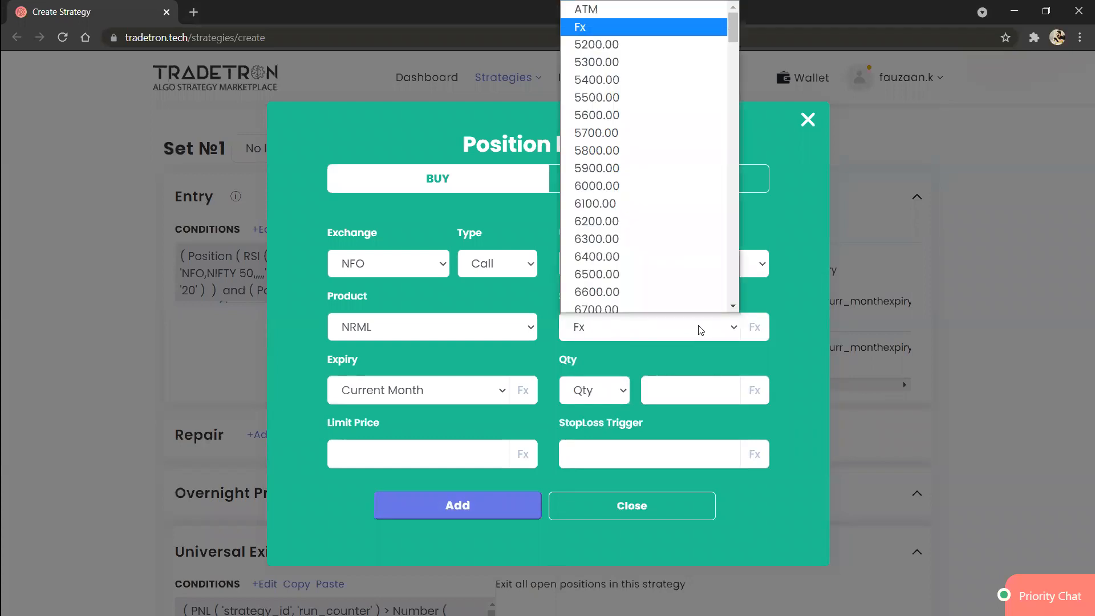
{"action": "left_click", "coordinate": [700, 329]}
{"action": "left_click", "coordinate": [612, 393]}
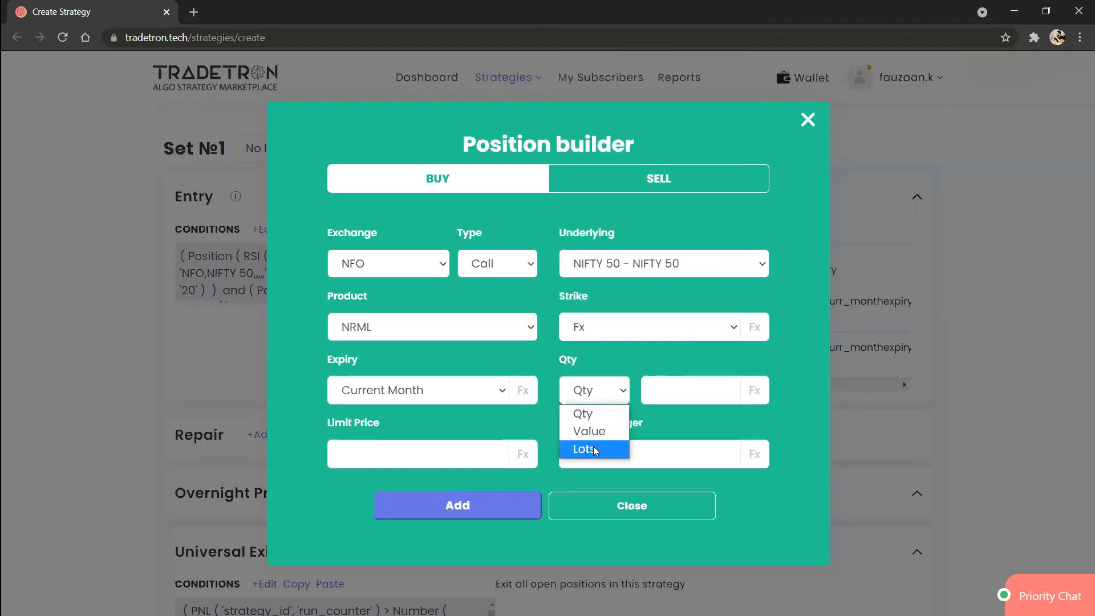
{"action": "left_click", "coordinate": [595, 450]}
{"action": "left_click", "coordinate": [665, 392]}
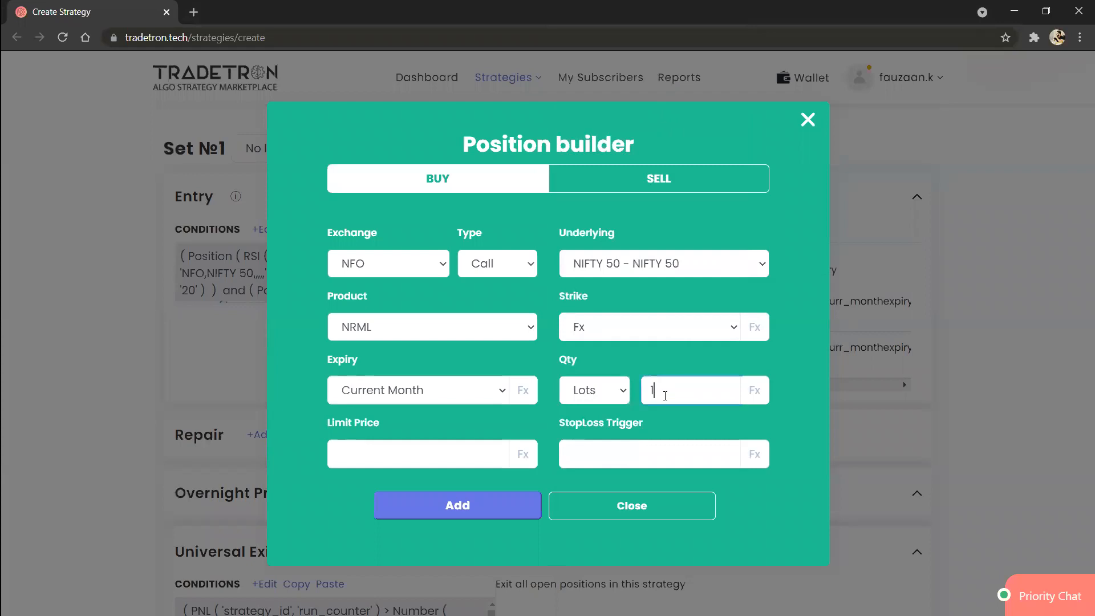
Step: Open the strike's formula, add the keyword matching "fin" and set its Underlying to NIFTY 50
{"action": "left_click", "coordinate": [761, 324]}
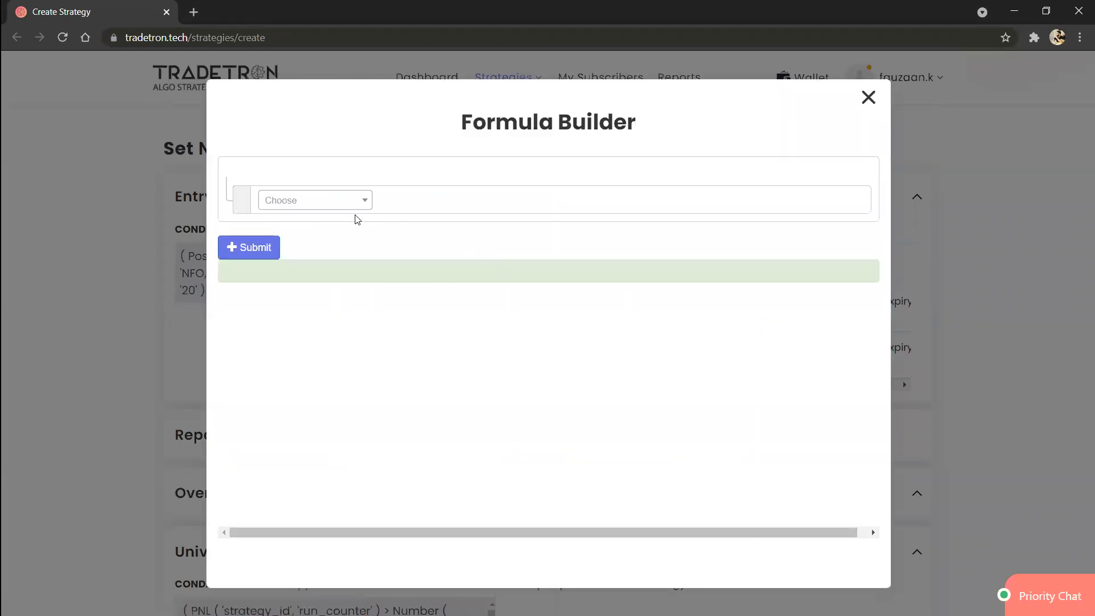
{"action": "left_click", "coordinate": [344, 202]}
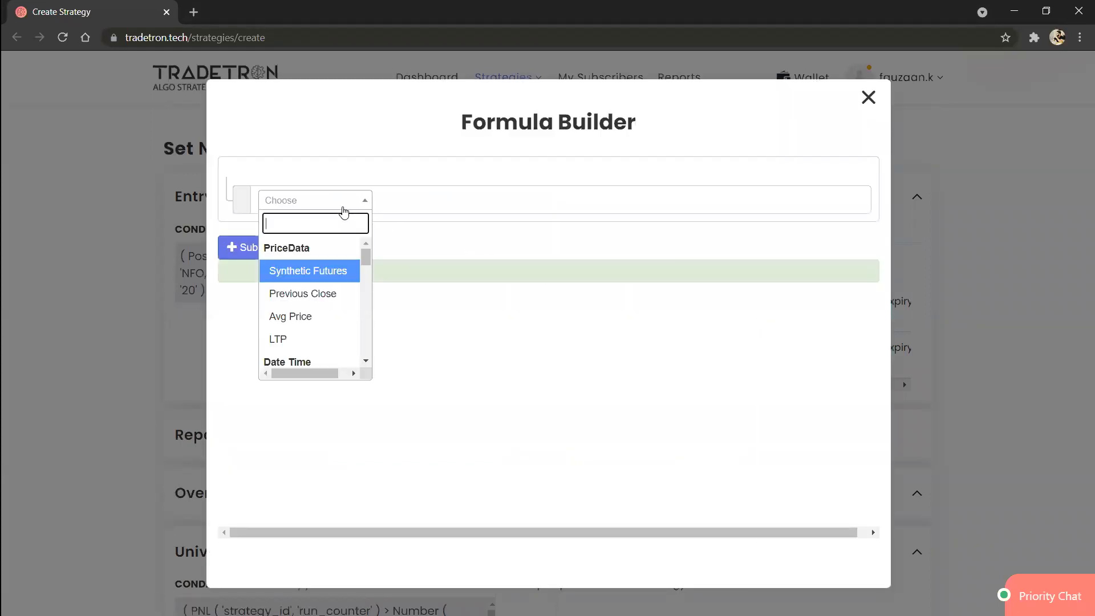
{"action": "type", "text": "find"}
{"action": "key", "text": "Return"}
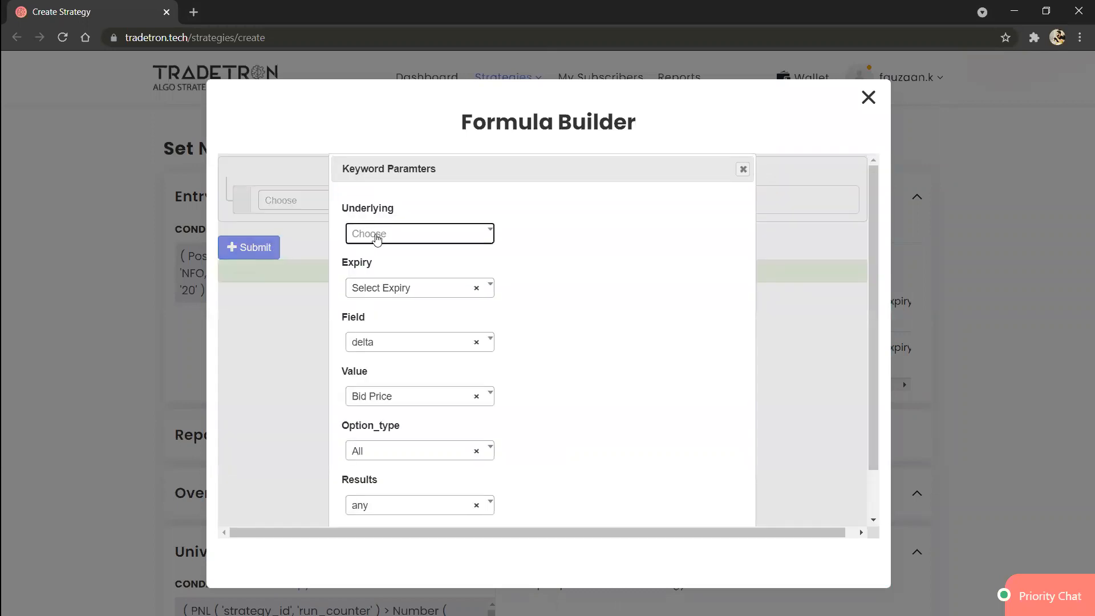
{"action": "left_click", "coordinate": [376, 238]}
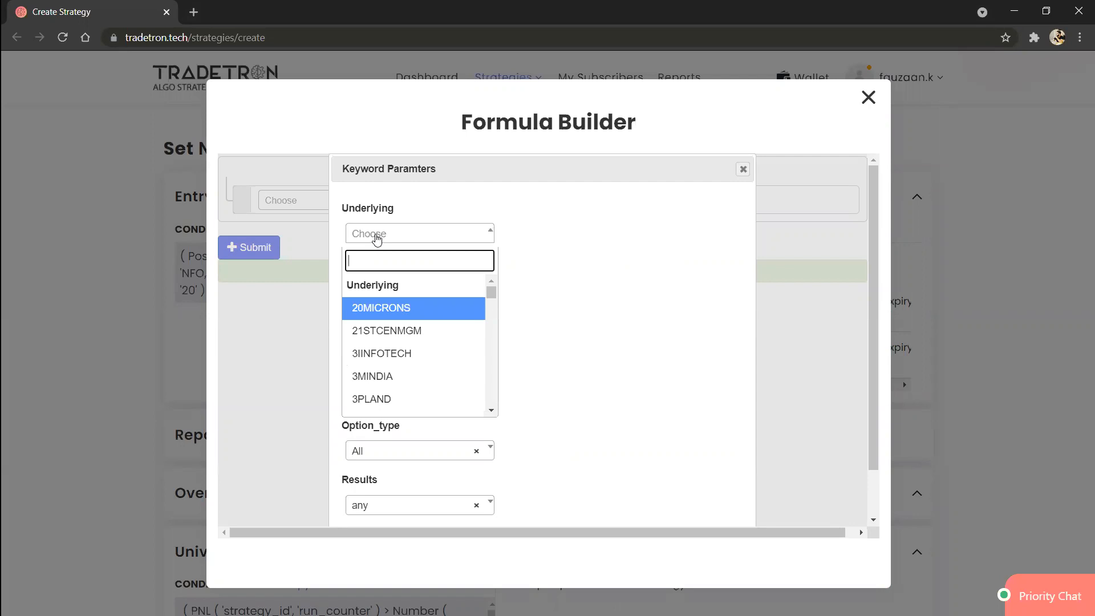
{"action": "type", "text": "nif"}
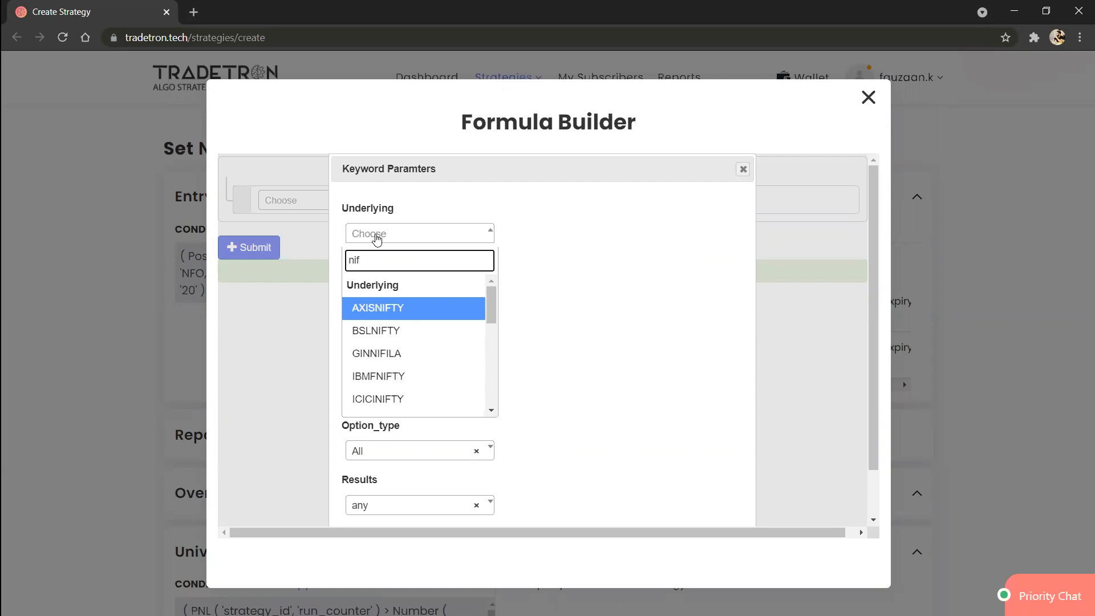
{"action": "type", "text": "ty 50"}
{"action": "key", "text": "Return"}
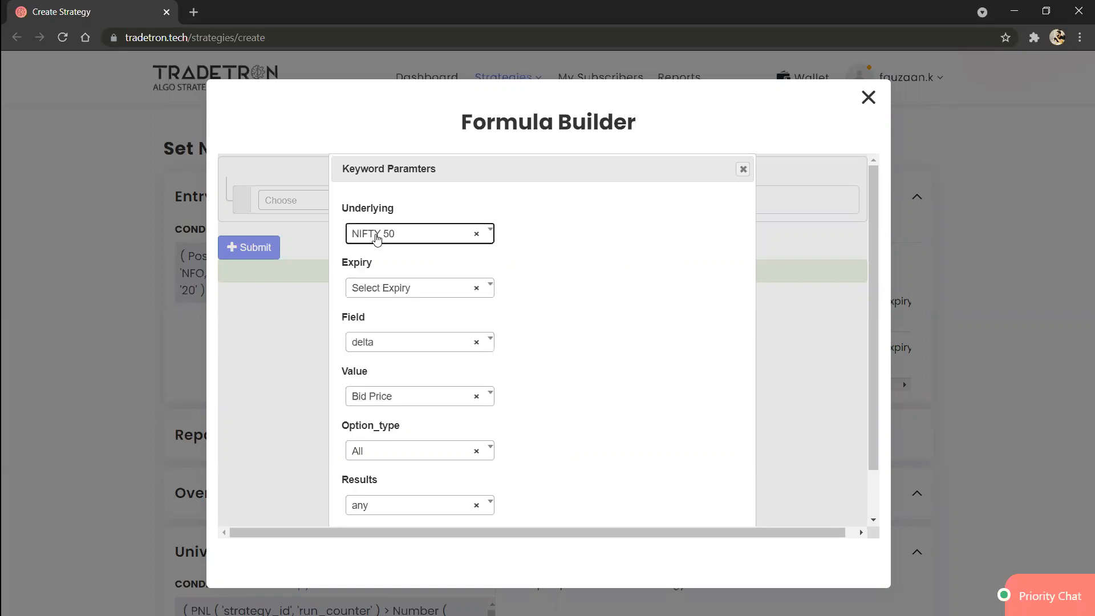
Step: Set the strike keyword's Field to ltp and its Value to Number
{"action": "left_click", "coordinate": [382, 347]}
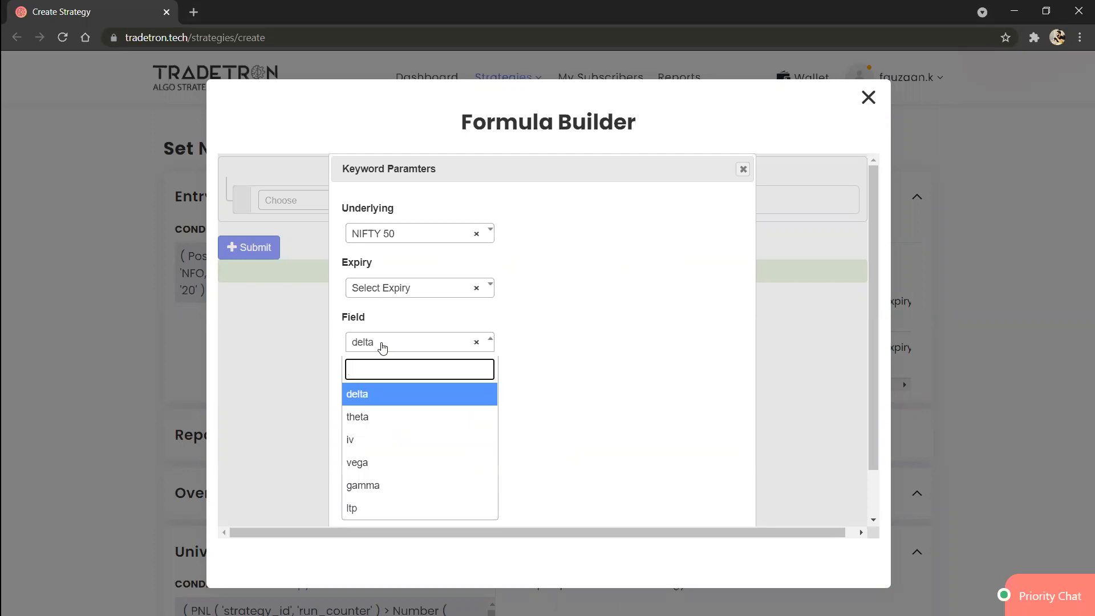
{"action": "type", "text": "ltp"}
{"action": "key", "text": "Return"}
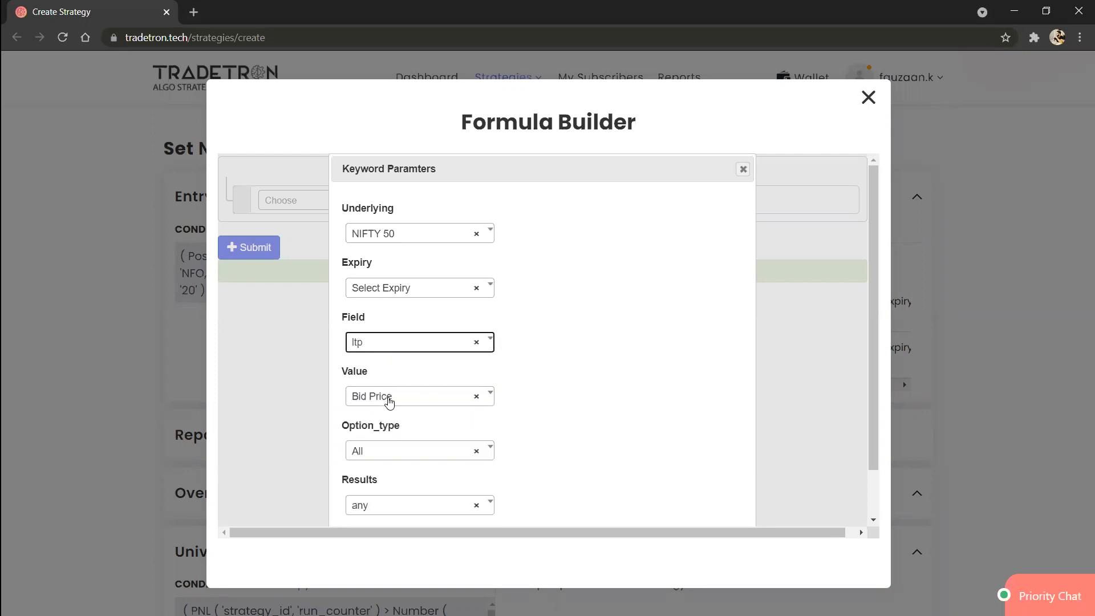
{"action": "left_click", "coordinate": [390, 405]}
{"action": "type", "text": "number"}
{"action": "key", "text": "Down"}
{"action": "key", "text": "Return"}
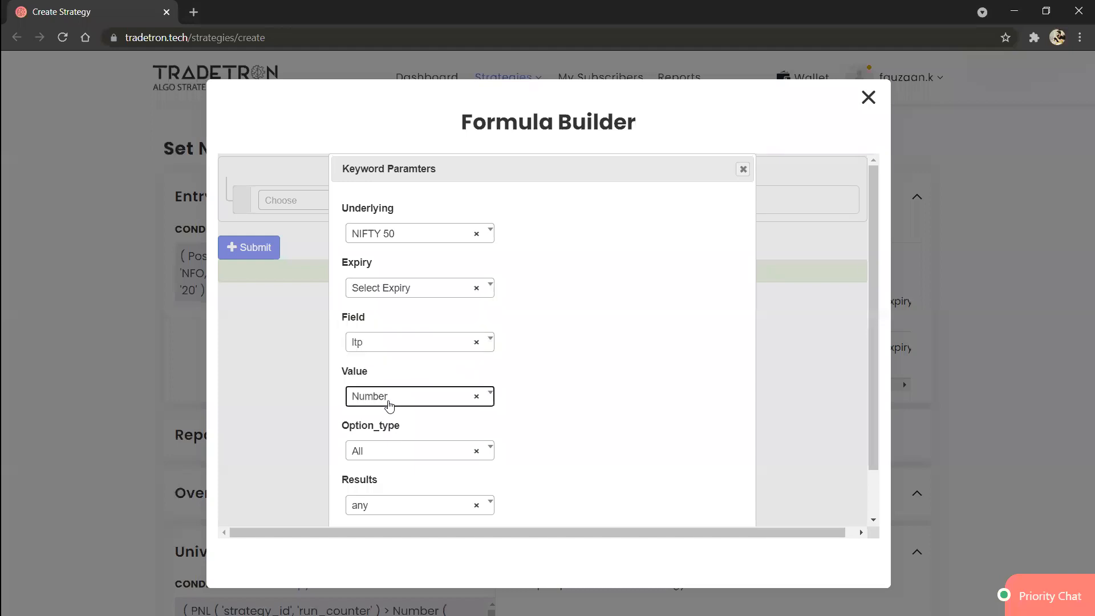
{"action": "scroll", "coordinate": [421, 440], "scroll_direction": "down", "scroll_amount": 1}
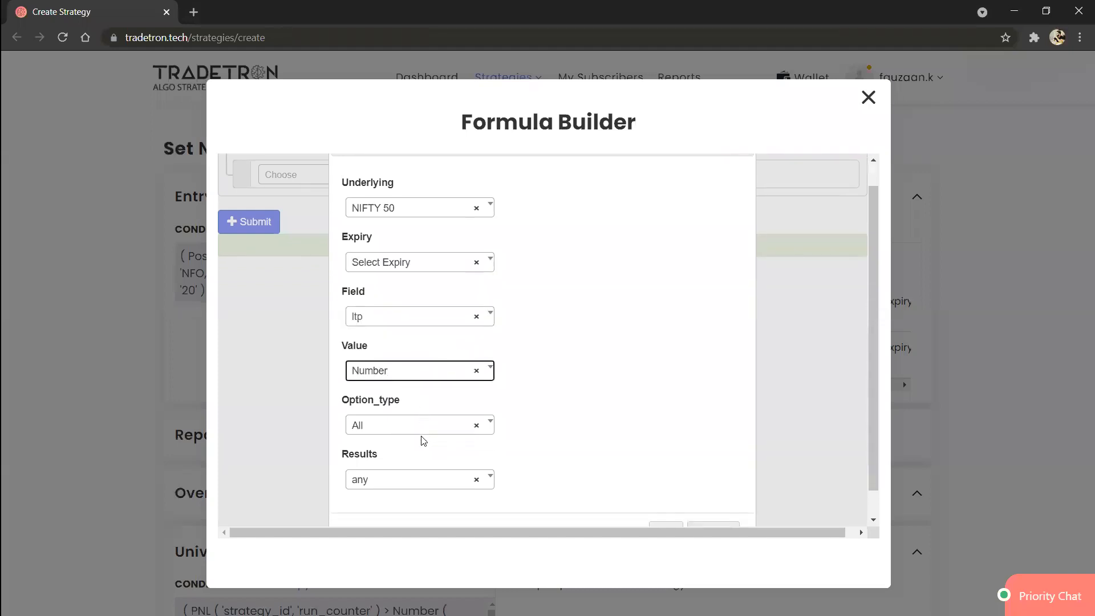
Step: Set the Find Strike keyword's Option_type to CE and Results to any, and accept its parameters
{"action": "left_click", "coordinate": [422, 434]}
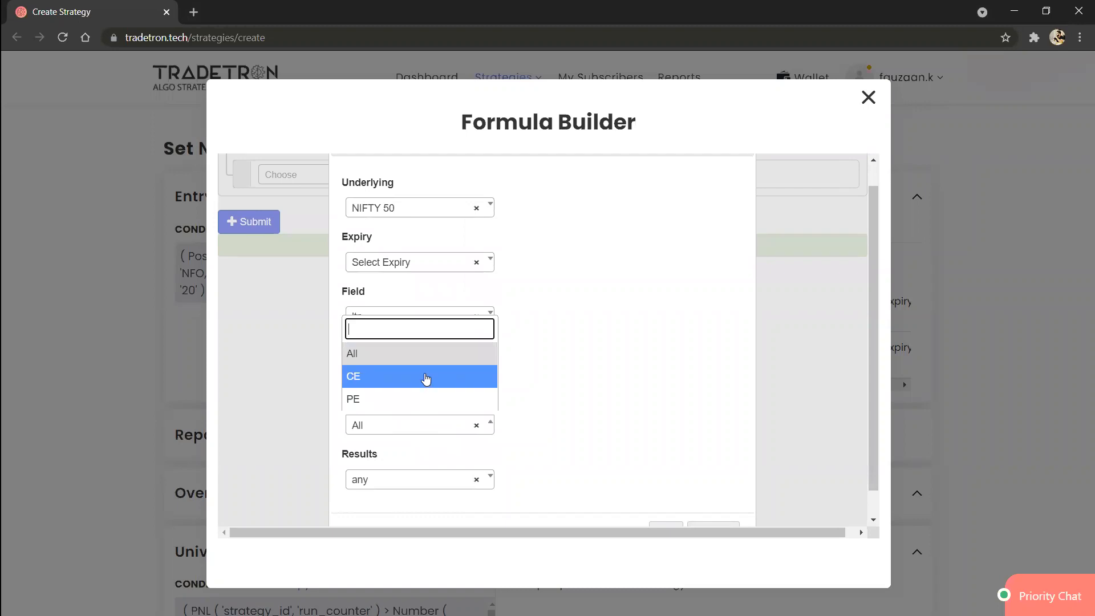
{"action": "left_click", "coordinate": [426, 380]}
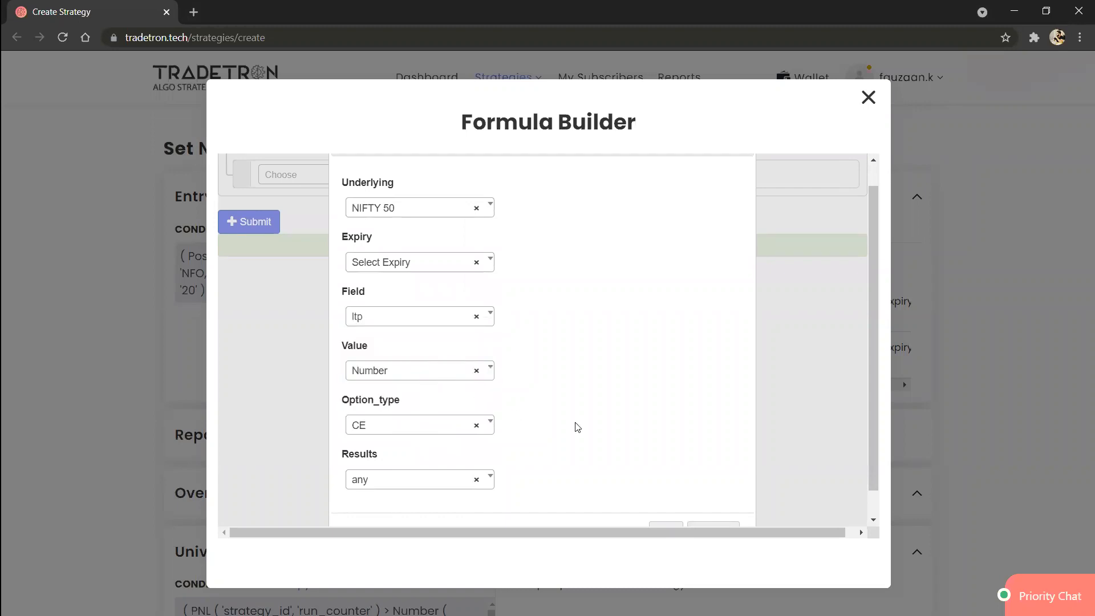
{"action": "scroll", "coordinate": [577, 426], "scroll_direction": "down", "scroll_amount": 1}
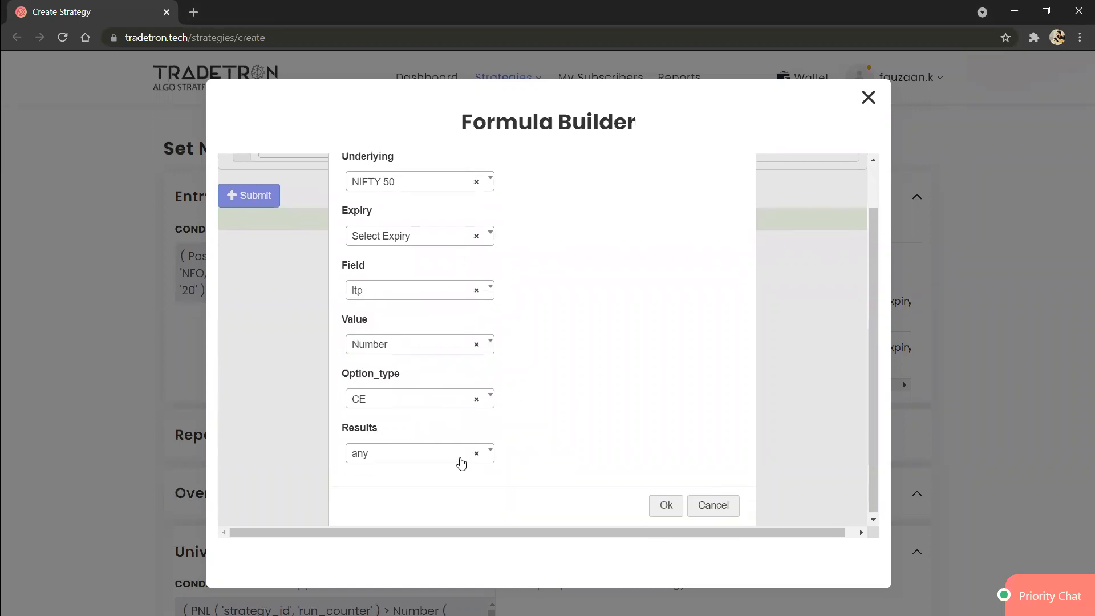
{"action": "left_click", "coordinate": [448, 461]}
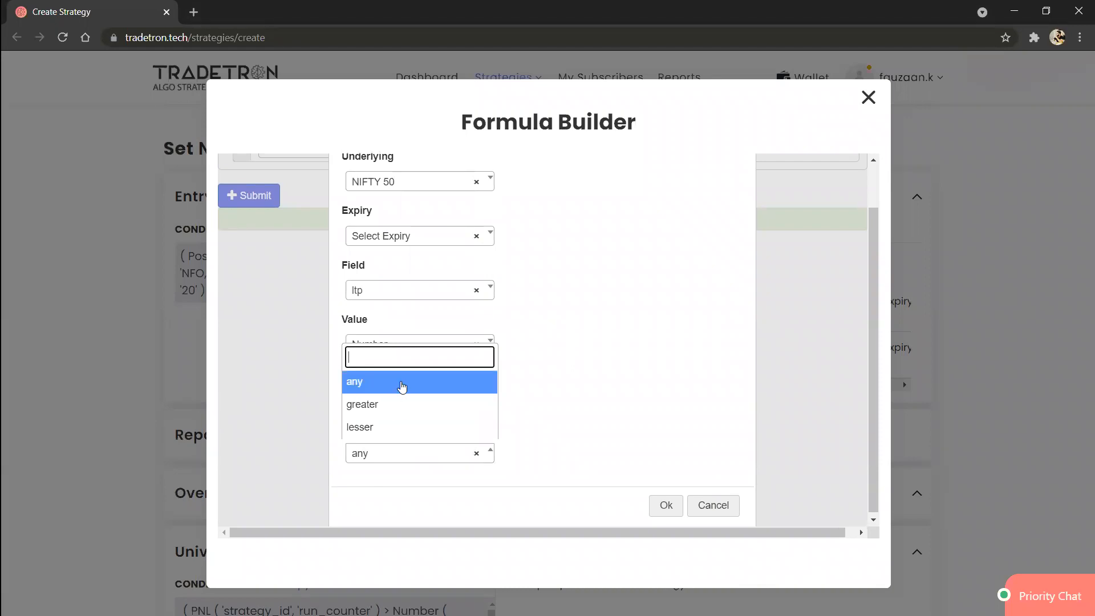
{"action": "left_click", "coordinate": [403, 384]}
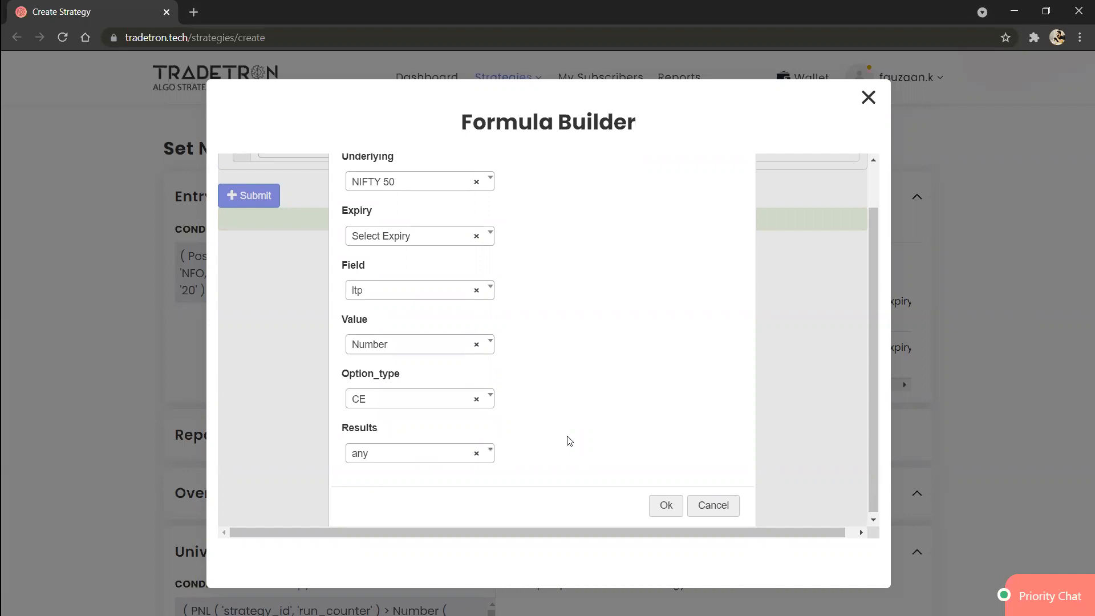
{"action": "left_click", "coordinate": [670, 509]}
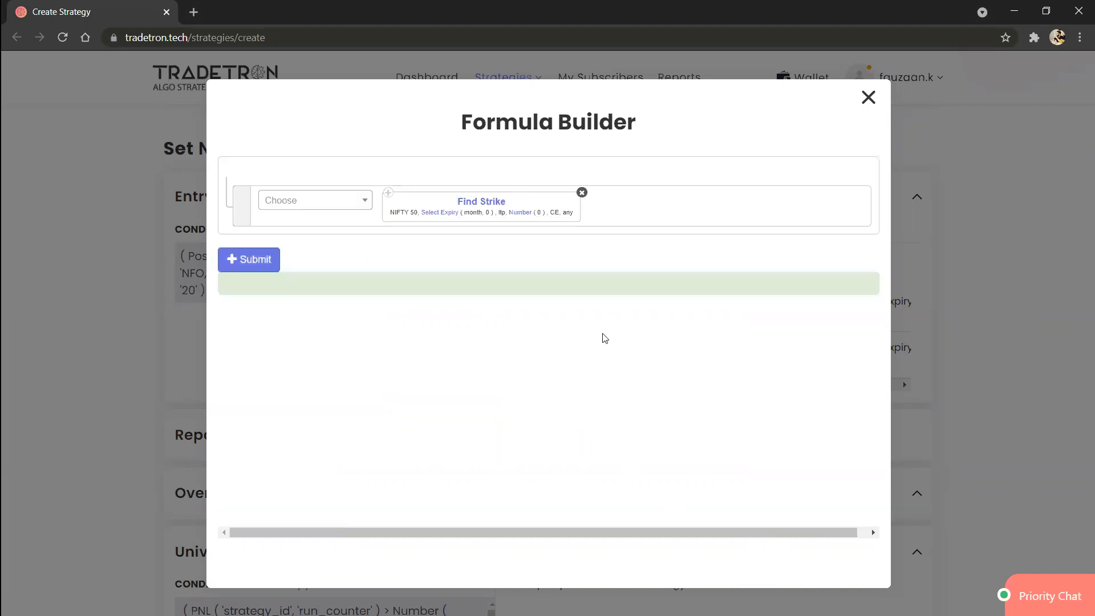
Step: Set the Number value in the Find Strike formula to 100, and close the formula and position without adding them
{"action": "left_click", "coordinate": [521, 215]}
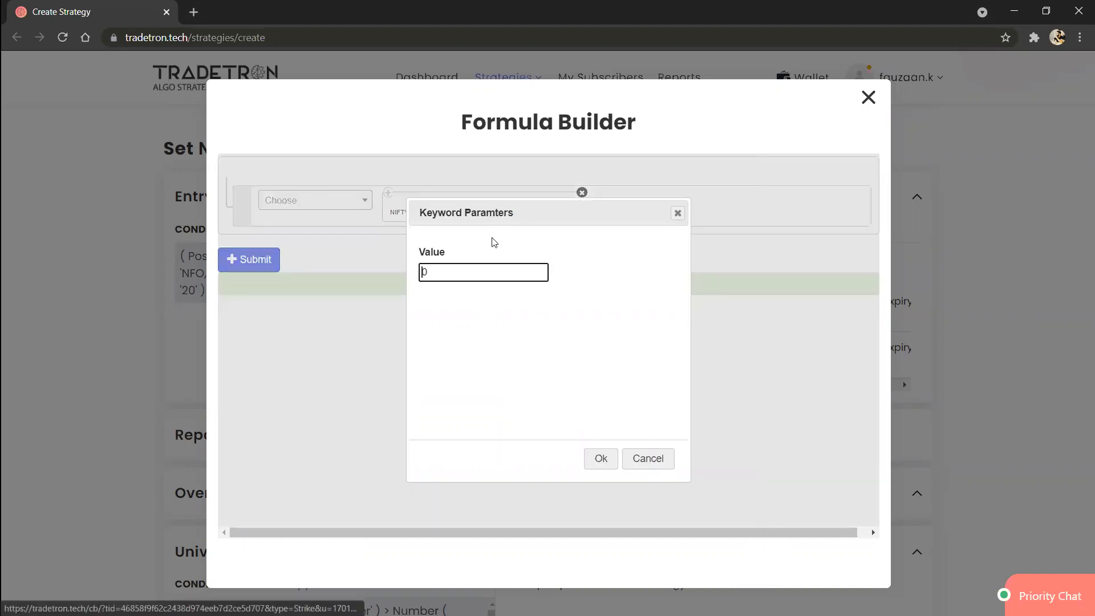
{"action": "type", "text": "100"}
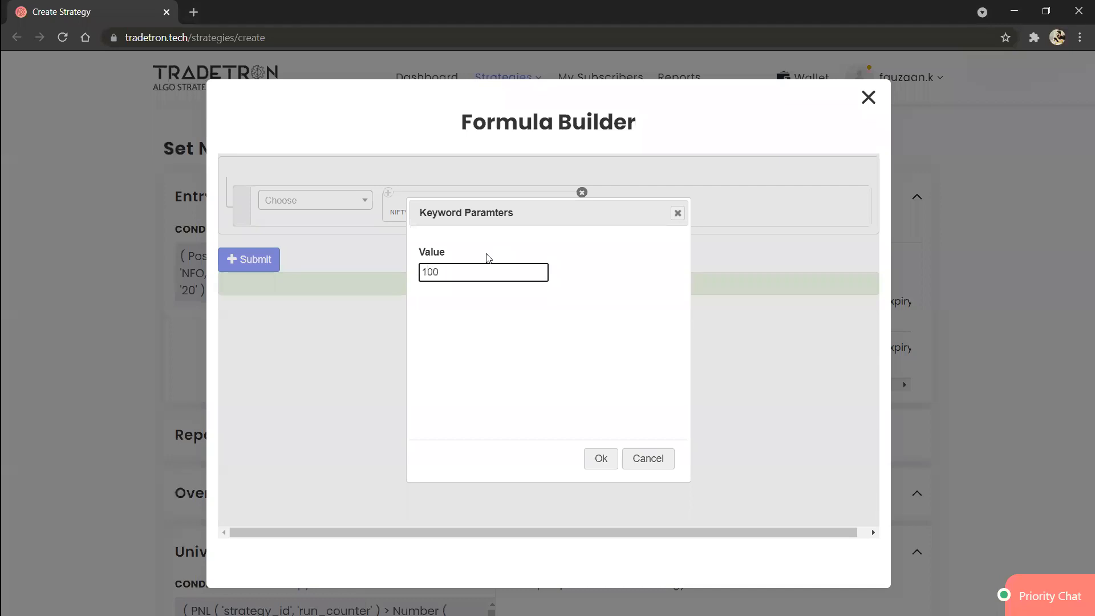
{"action": "left_click", "coordinate": [600, 460]}
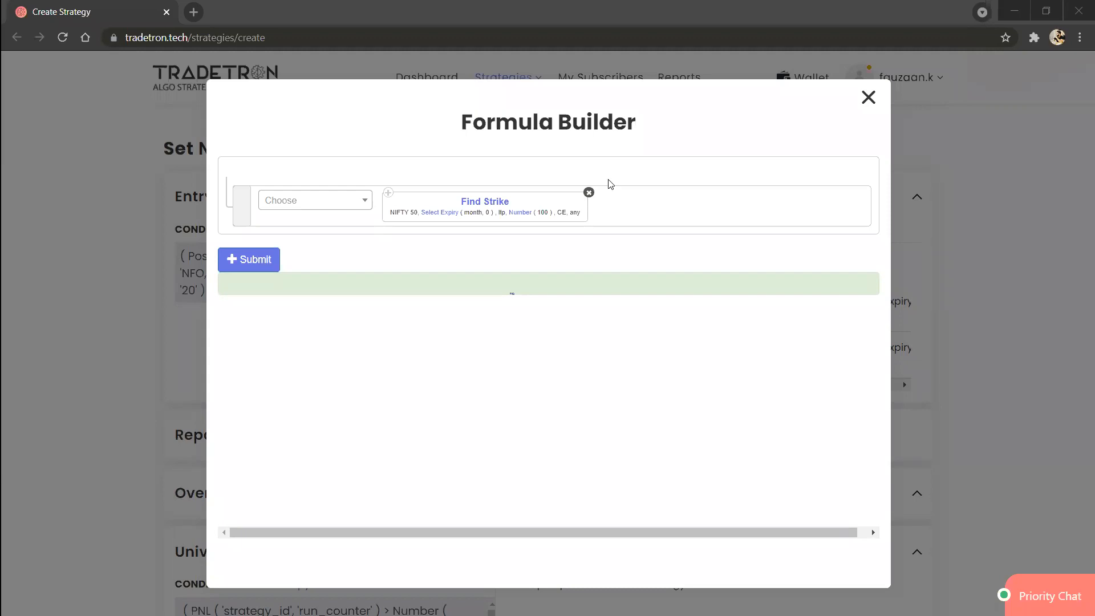
{"action": "left_click", "coordinate": [869, 98]}
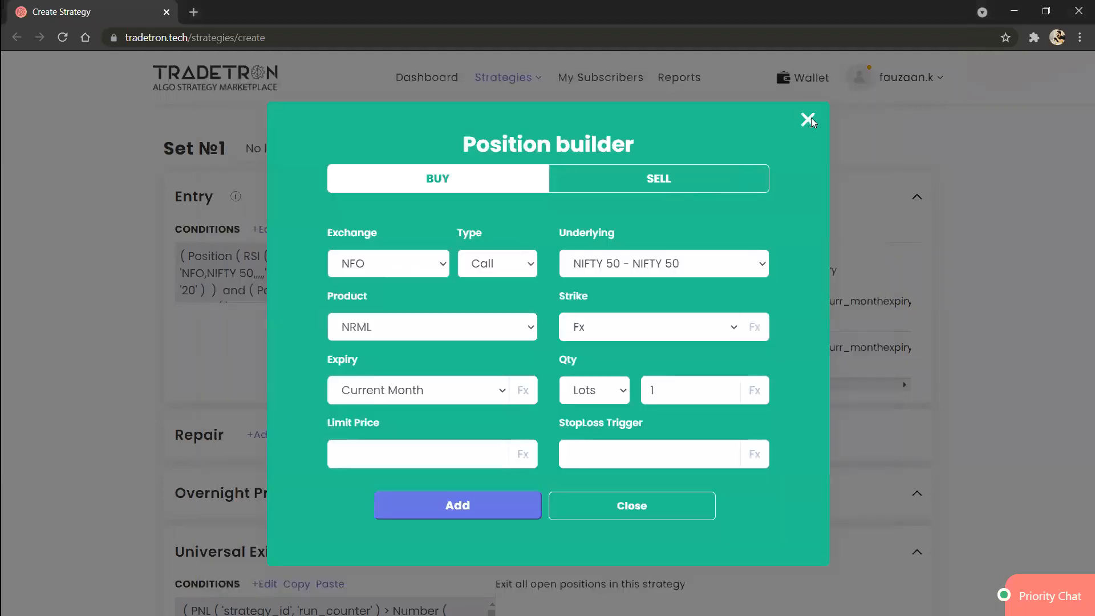
{"action": "left_click", "coordinate": [808, 119]}
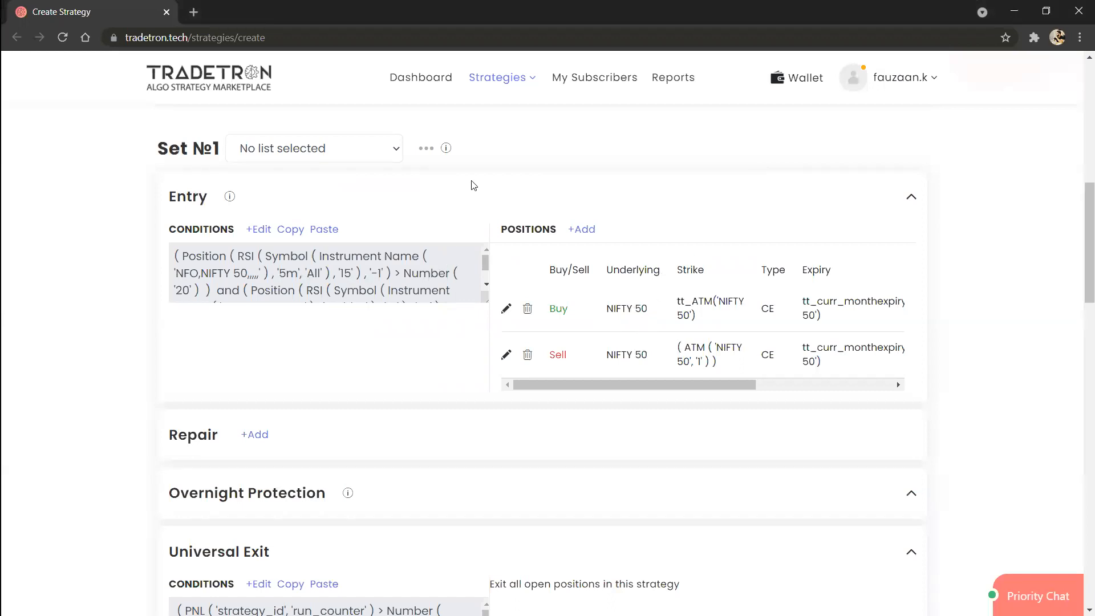
Step: Try to create the strategy without a strategy name
{"action": "scroll", "coordinate": [355, 392], "scroll_direction": "down", "scroll_amount": 4}
{"action": "scroll", "coordinate": [355, 391], "scroll_direction": "down", "scroll_amount": 15}
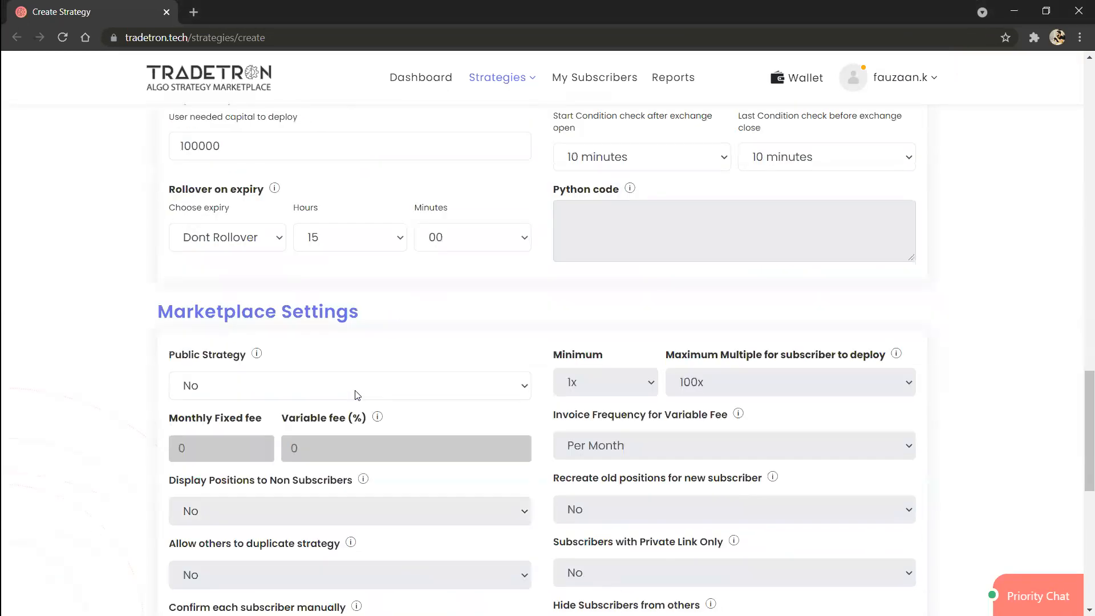
{"action": "left_click", "coordinate": [543, 293]}
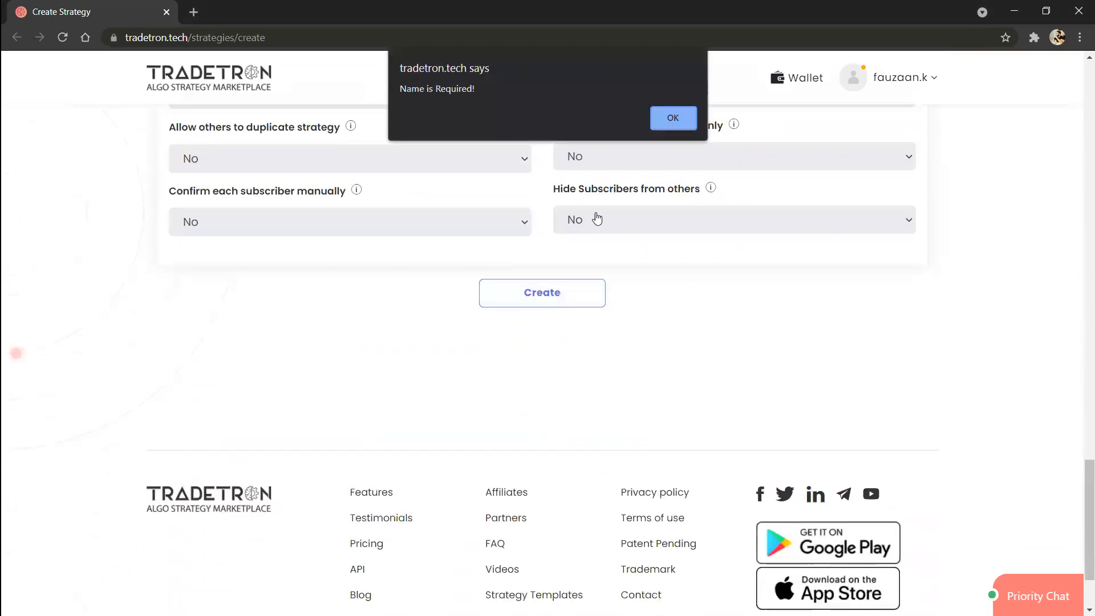
{"action": "left_click", "coordinate": [688, 124]}
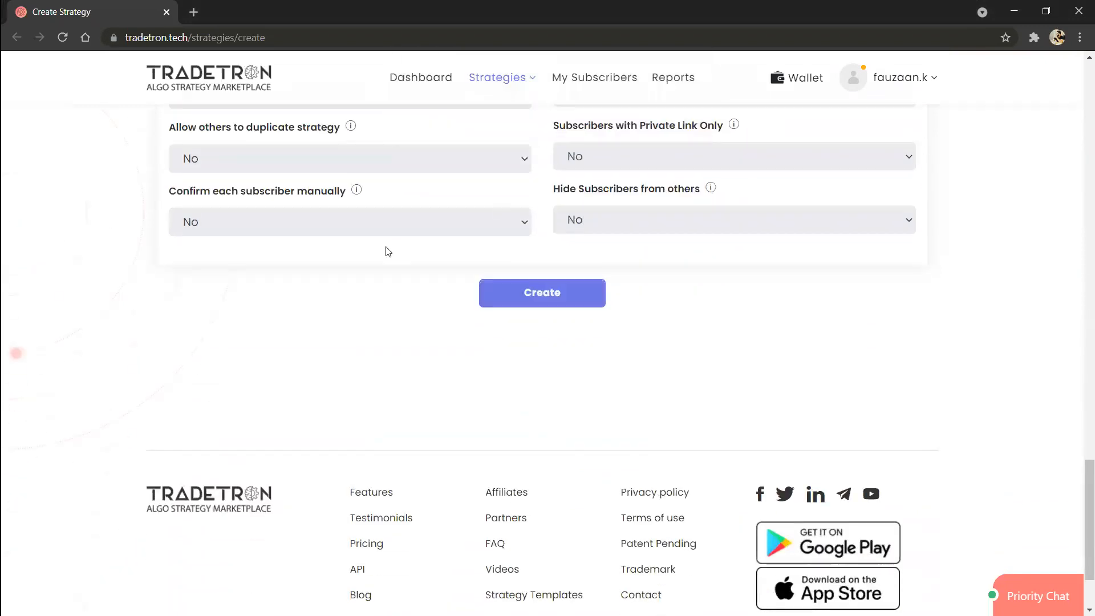
Step: Name the strategy "technial strategy webinar" and create it
{"action": "scroll", "coordinate": [386, 252], "scroll_direction": "up", "scroll_amount": 20}
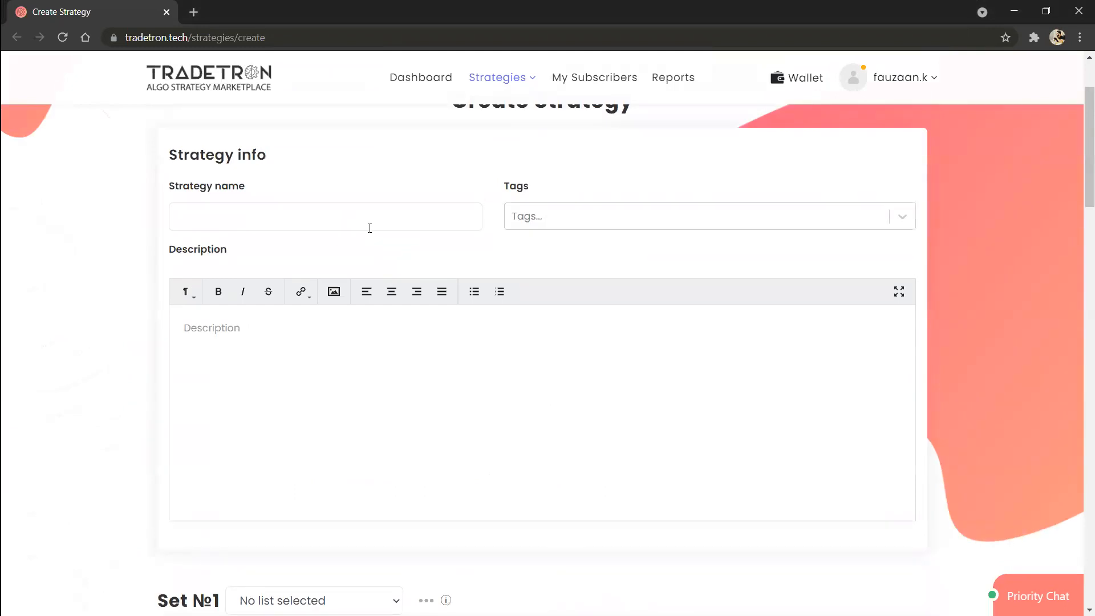
{"action": "left_click", "coordinate": [369, 228]}
{"action": "type", "text": "webinar"}
{"action": "key", "text": "Home"}
{"action": "type", "text": "technial strategy"}
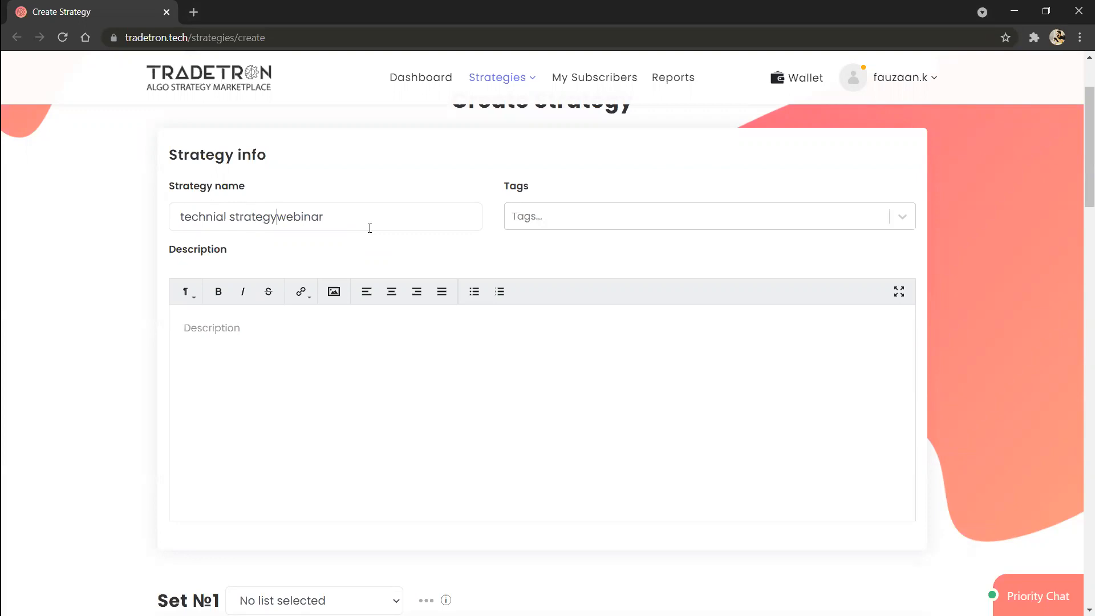
{"action": "scroll", "coordinate": [369, 228], "scroll_direction": "down", "scroll_amount": 20}
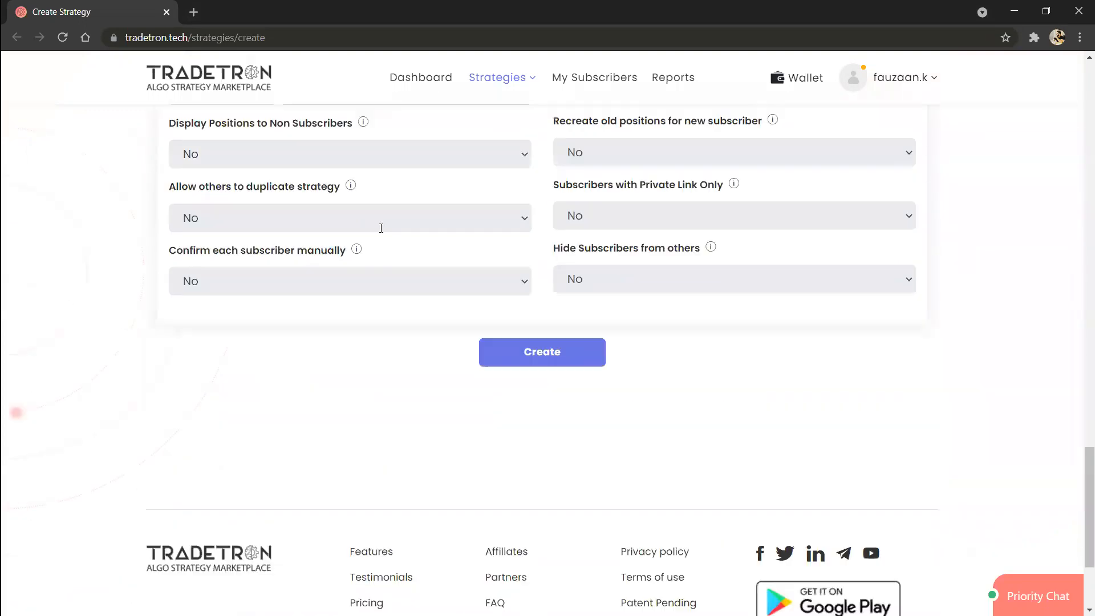
{"action": "left_click", "coordinate": [540, 182]}
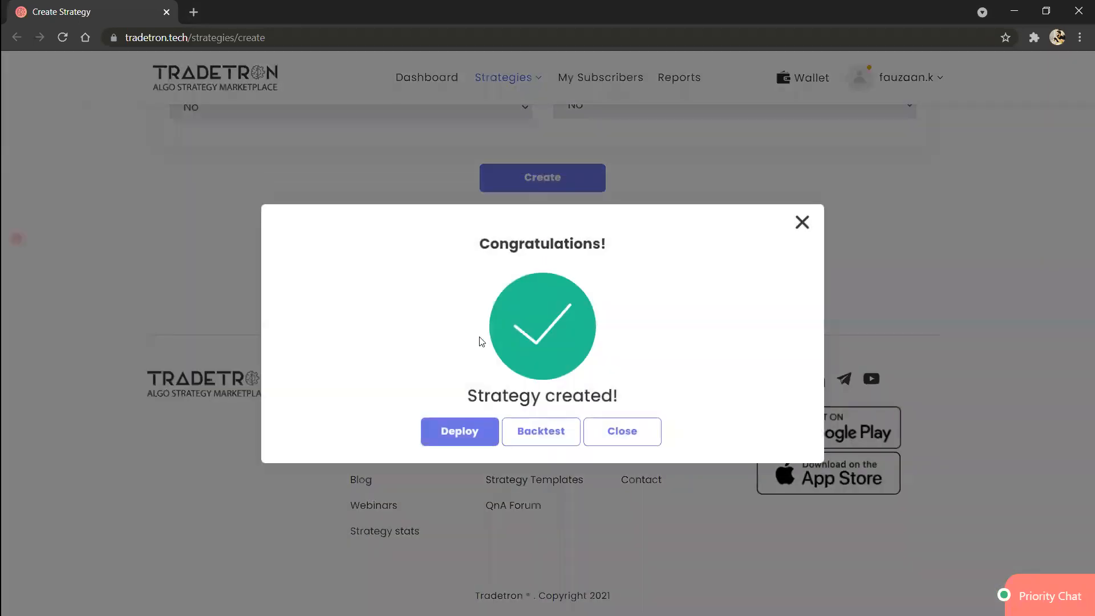
Step: Deploy the new strategy with a 1x multiplier and Paper Trading execution
{"action": "right_click", "coordinate": [455, 433]}
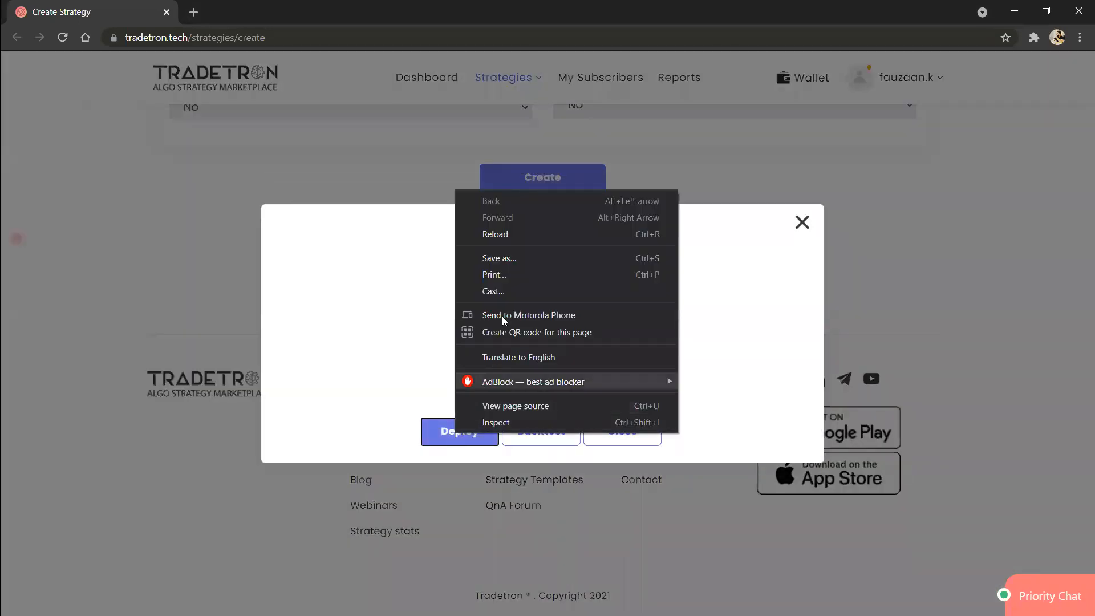
{"action": "left_click", "coordinate": [451, 434]}
{"action": "left_click", "coordinate": [452, 436]}
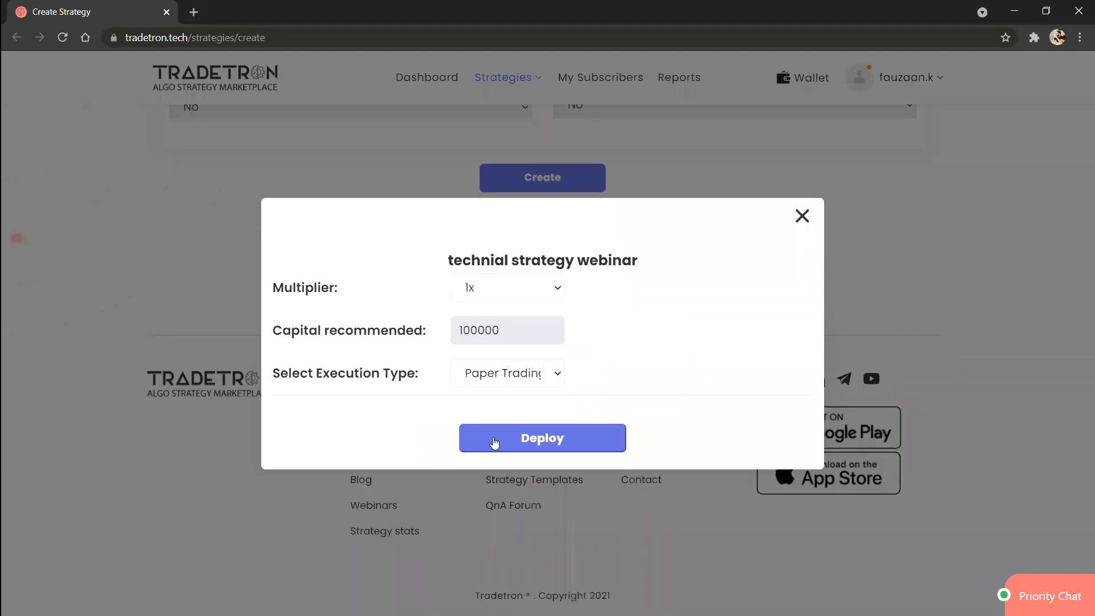
{"action": "left_click", "coordinate": [495, 442]}
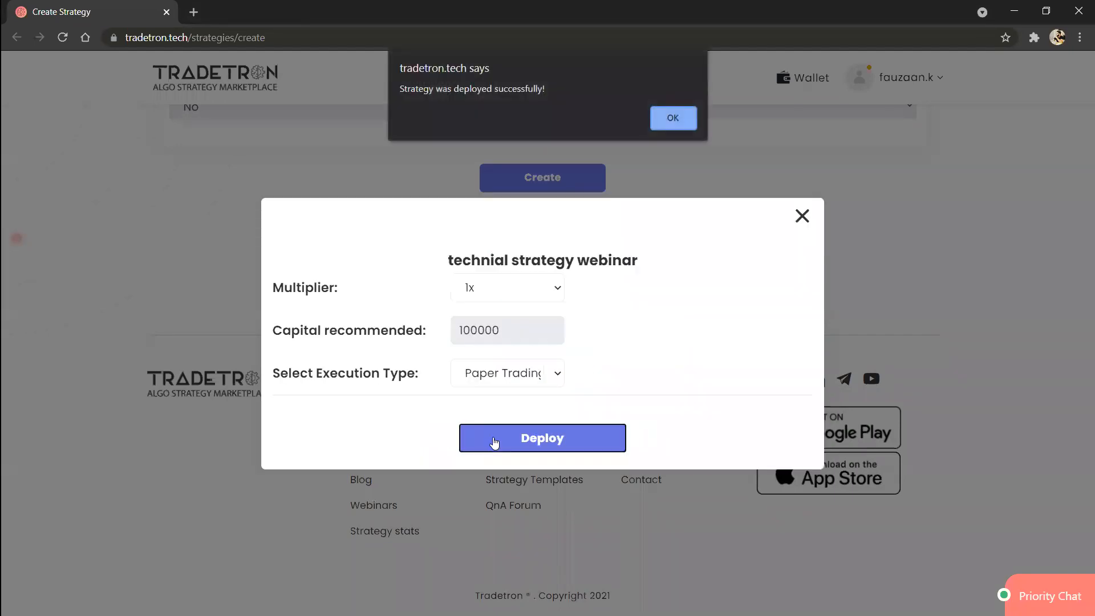
{"action": "left_click", "coordinate": [671, 118]}
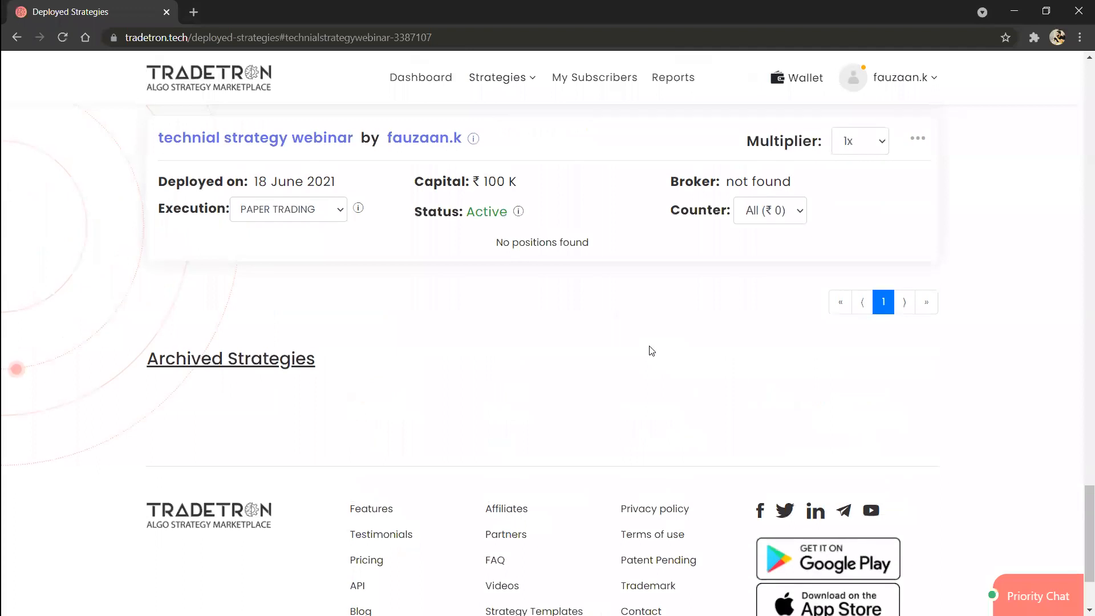
Step: Set the deployed strategy's multiplier to 10x and open its edit page in a new browser tab
{"action": "left_click", "coordinate": [852, 144]}
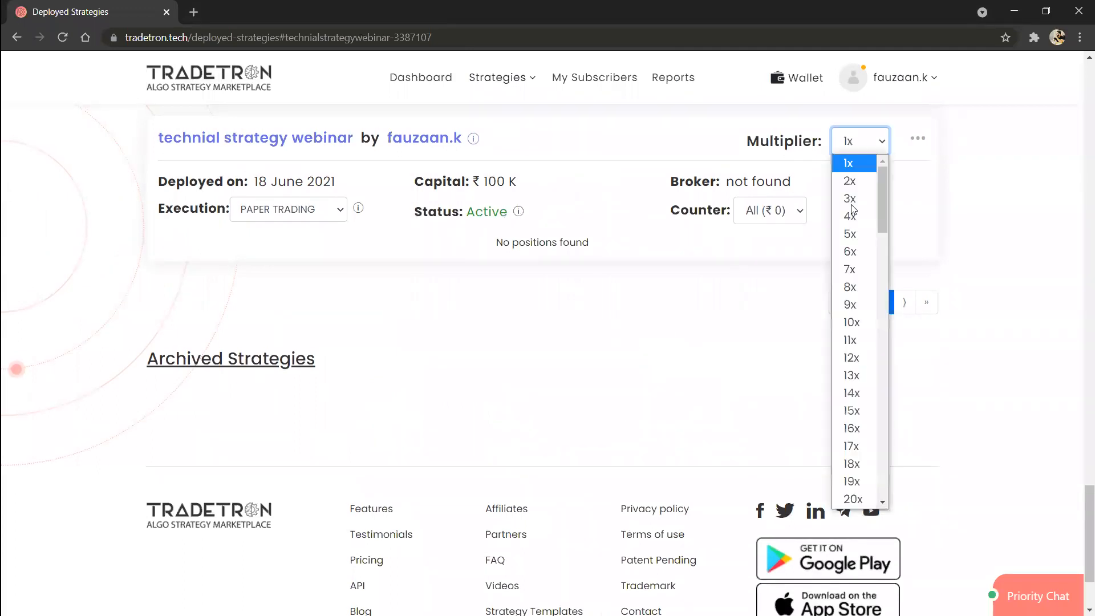
{"action": "left_click", "coordinate": [854, 324]}
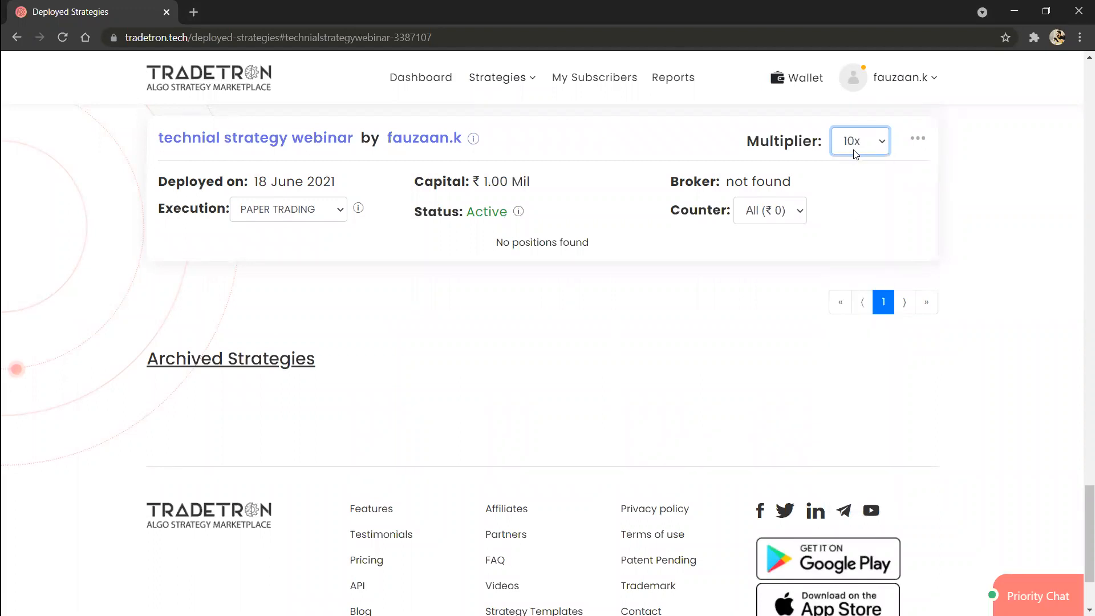
{"action": "left_click", "coordinate": [917, 140]}
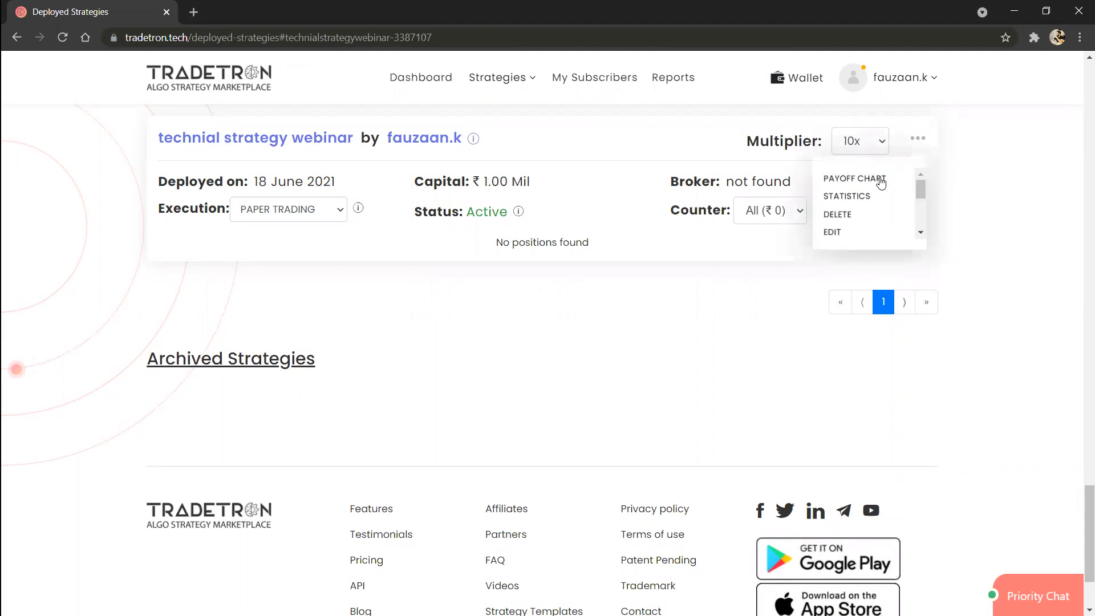
{"action": "right_click", "coordinate": [832, 233]}
{"action": "left_click", "coordinate": [844, 240]}
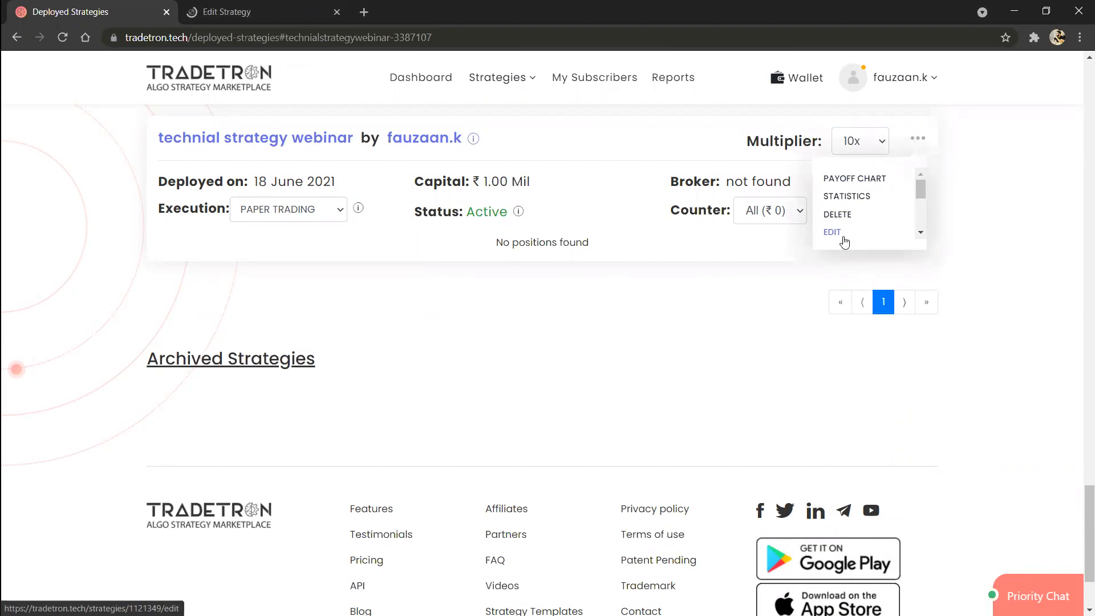
Step: Open the deployed strategy for editing in the current browser tab and go to Set 1's Entry section
{"action": "scroll", "coordinate": [558, 274], "scroll_direction": "up", "scroll_amount": 1}
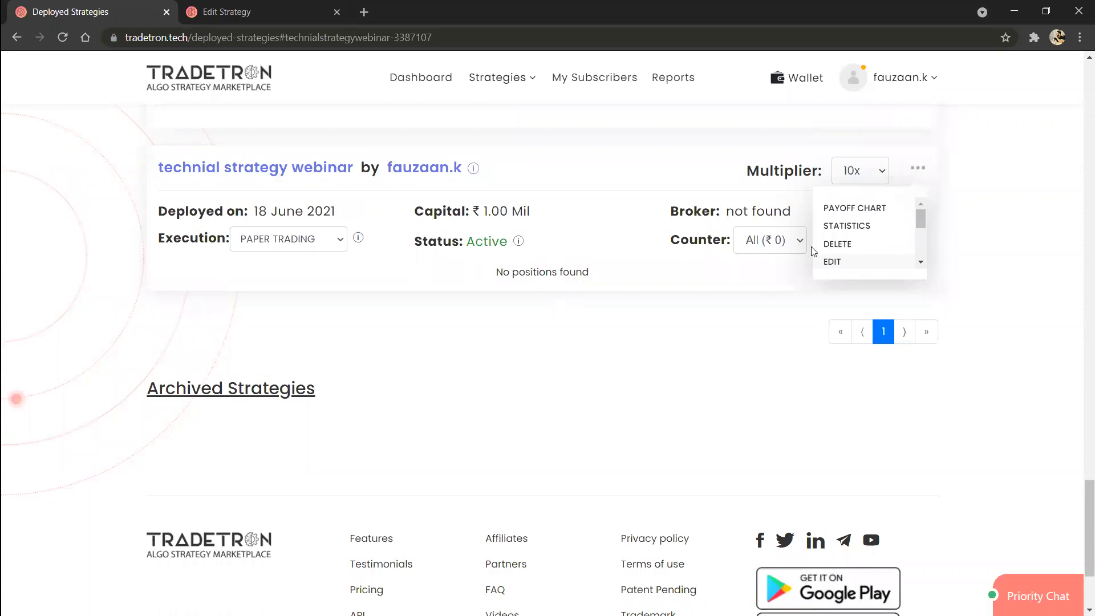
{"action": "left_click", "coordinate": [831, 263]}
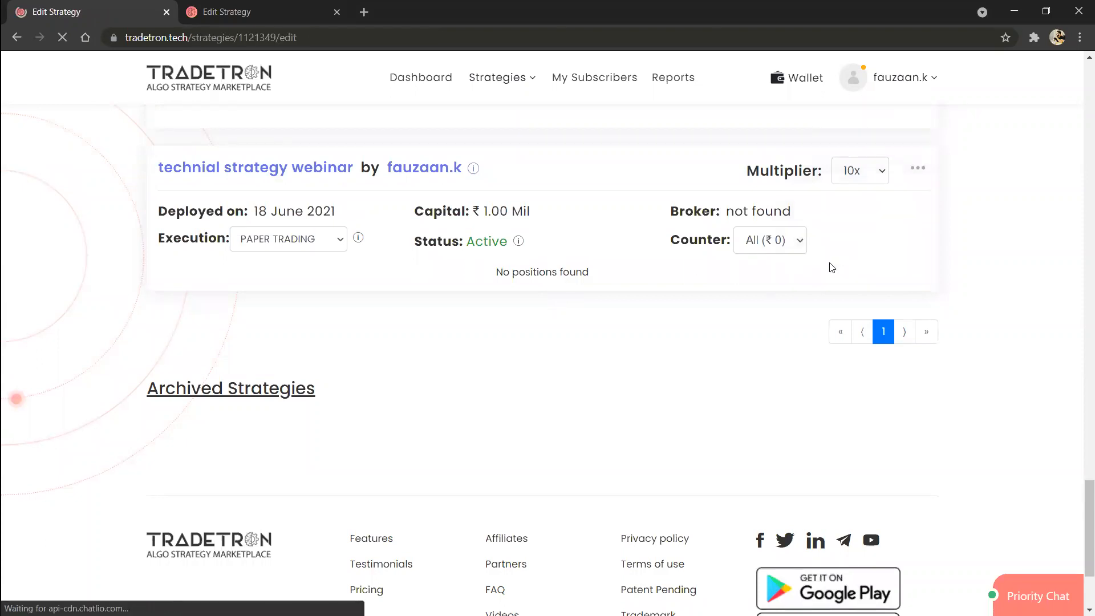
{"action": "scroll", "coordinate": [594, 399], "scroll_direction": "down", "scroll_amount": 10}
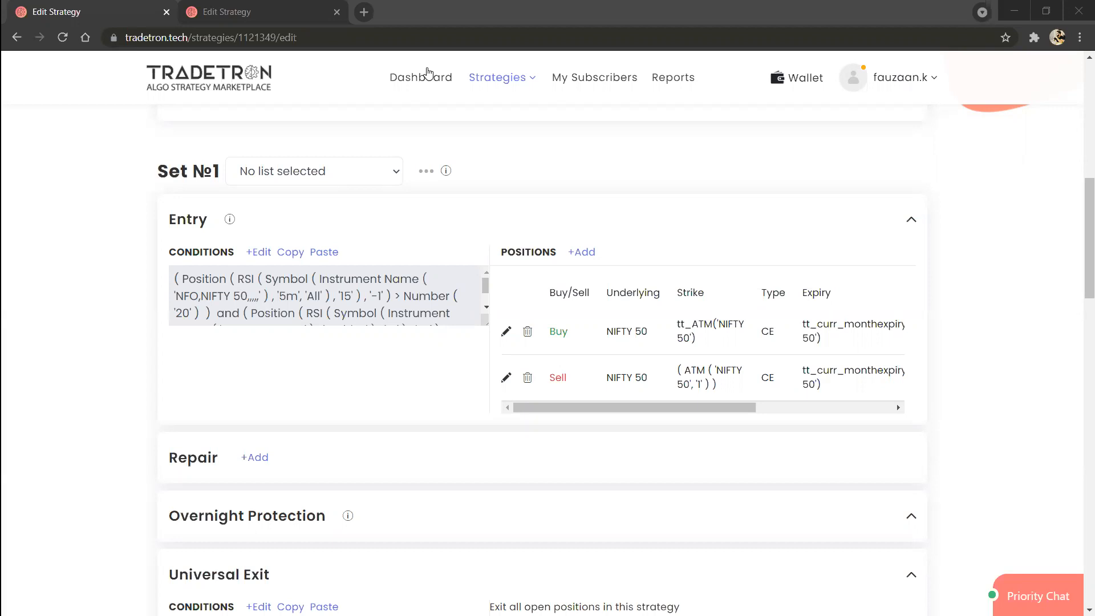
{"action": "right_click", "coordinate": [396, 80]}
{"action": "left_click", "coordinate": [581, 252]}
{"action": "left_click", "coordinate": [808, 121]}
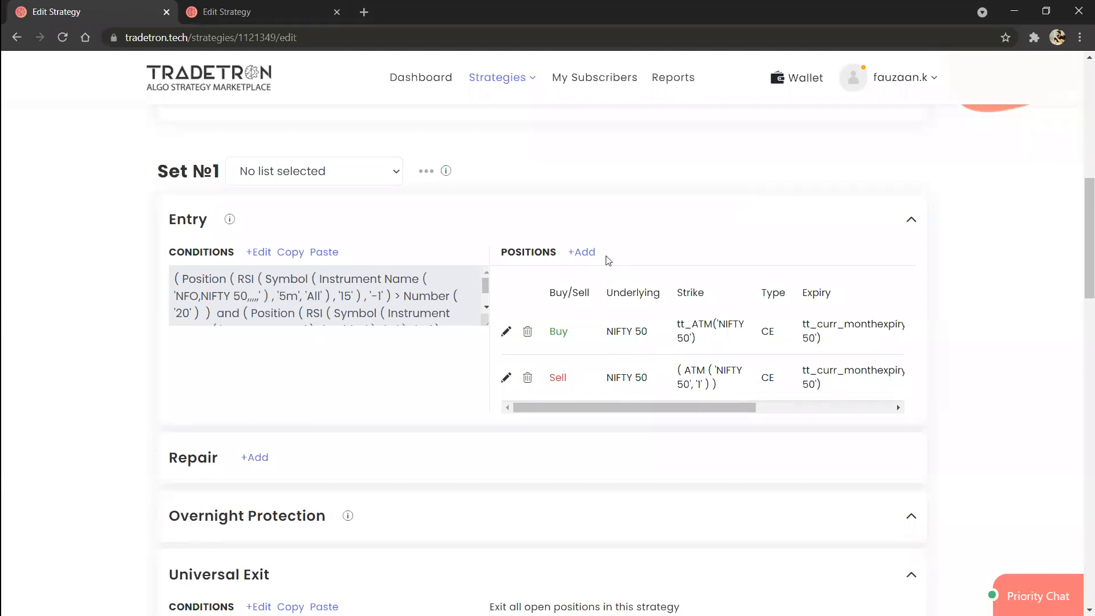
Step: Start a new Buy position in Set 1's Entry with exchange NFO, type Put and underlying NIFTY 50
{"action": "left_click", "coordinate": [583, 254]}
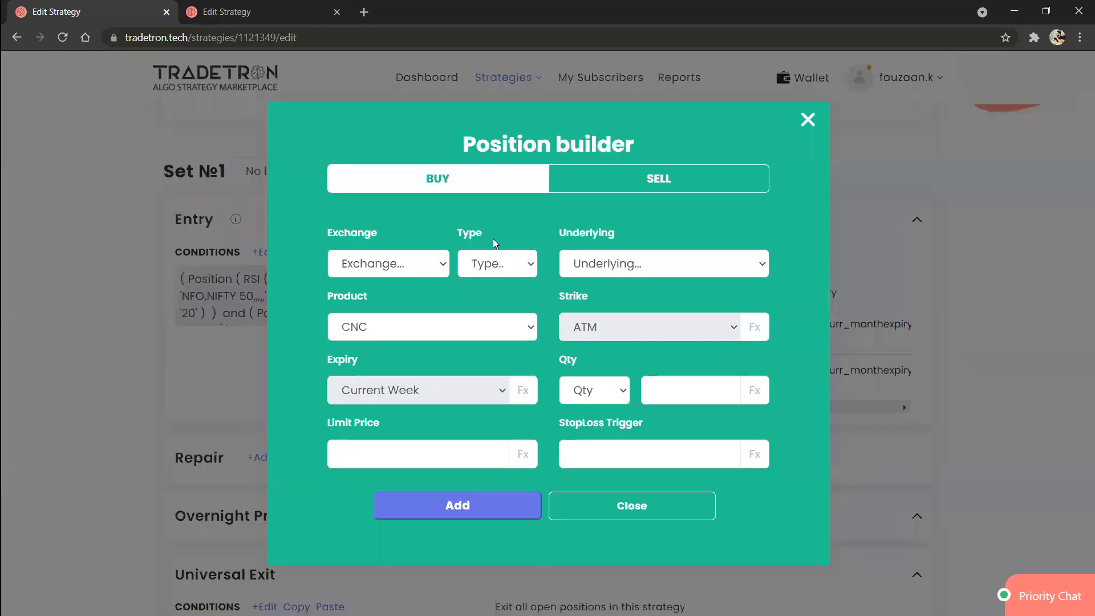
{"action": "left_click", "coordinate": [401, 275]}
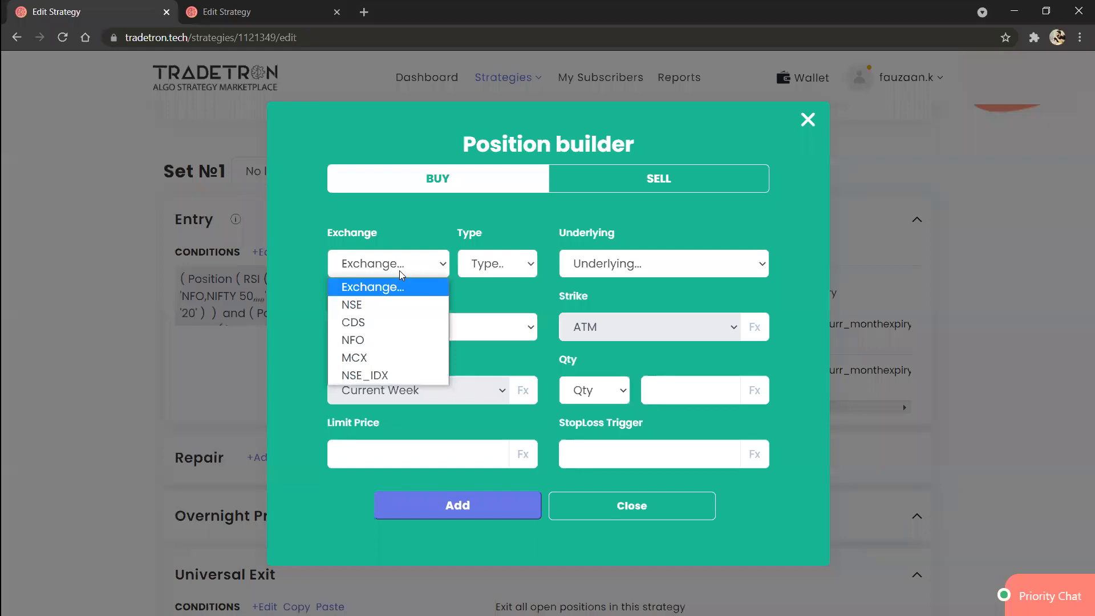
{"action": "key", "text": "Down"}
{"action": "key", "text": "Down"}
{"action": "key", "text": "Down"}
{"action": "key", "text": "Return"}
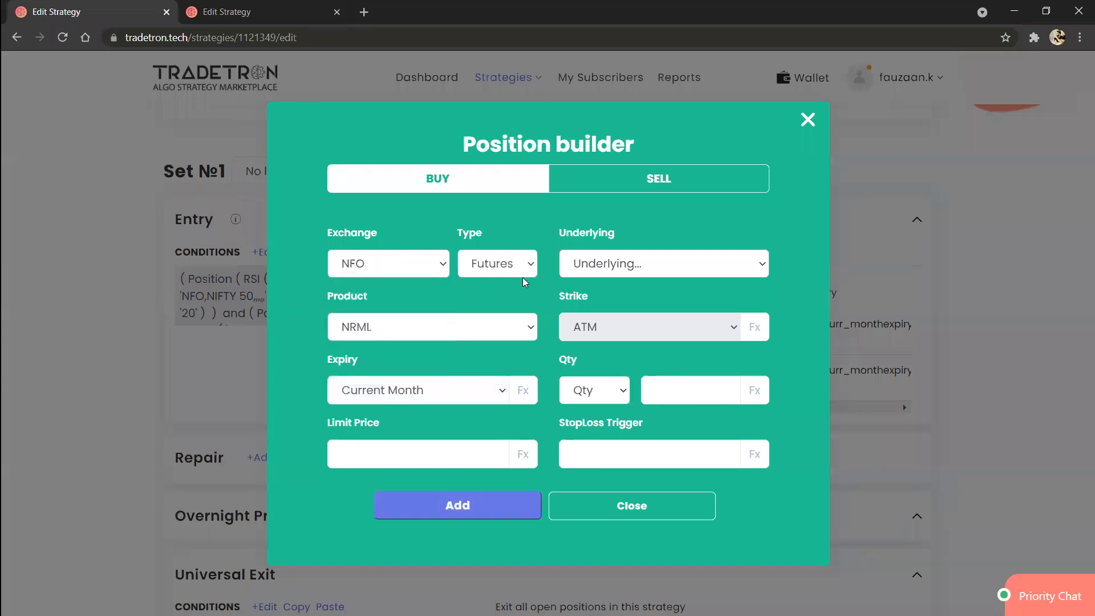
{"action": "left_click", "coordinate": [517, 270]}
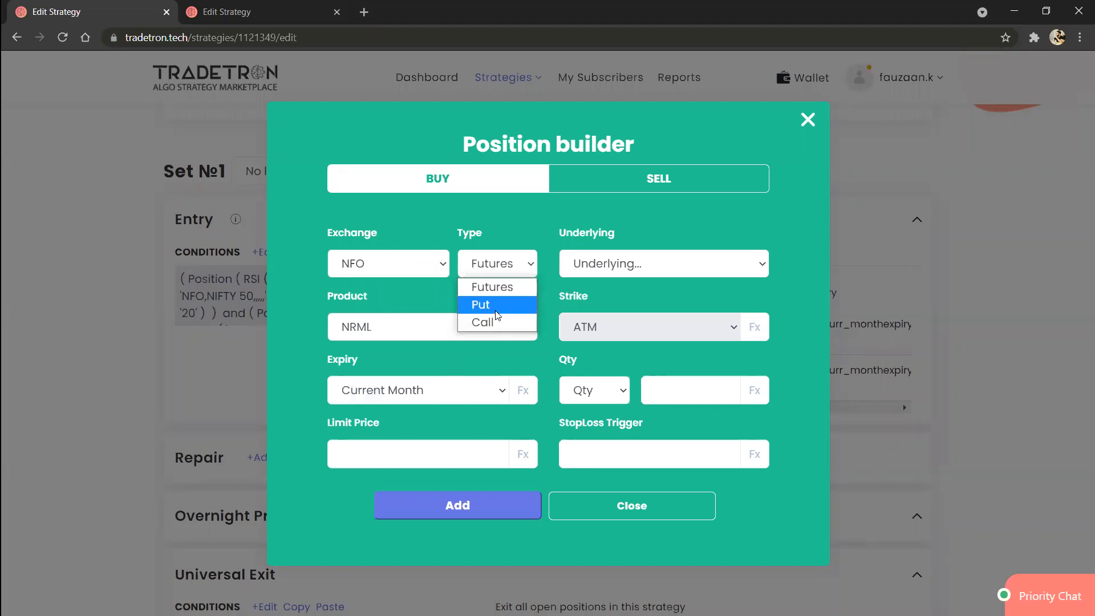
{"action": "left_click", "coordinate": [496, 309]}
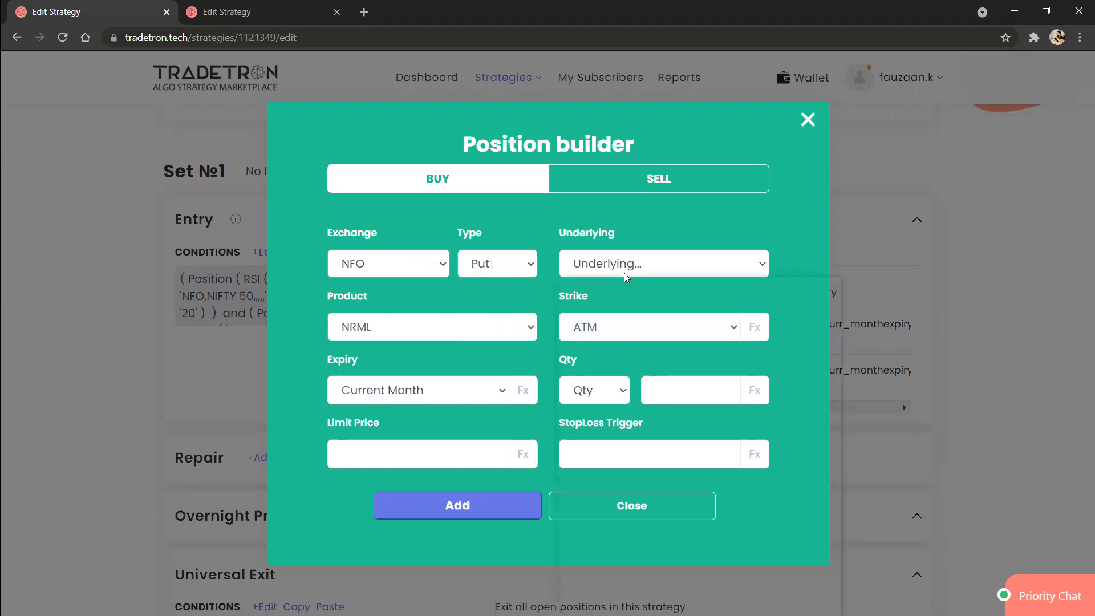
{"action": "left_click", "coordinate": [626, 274]}
{"action": "left_click", "coordinate": [626, 275]}
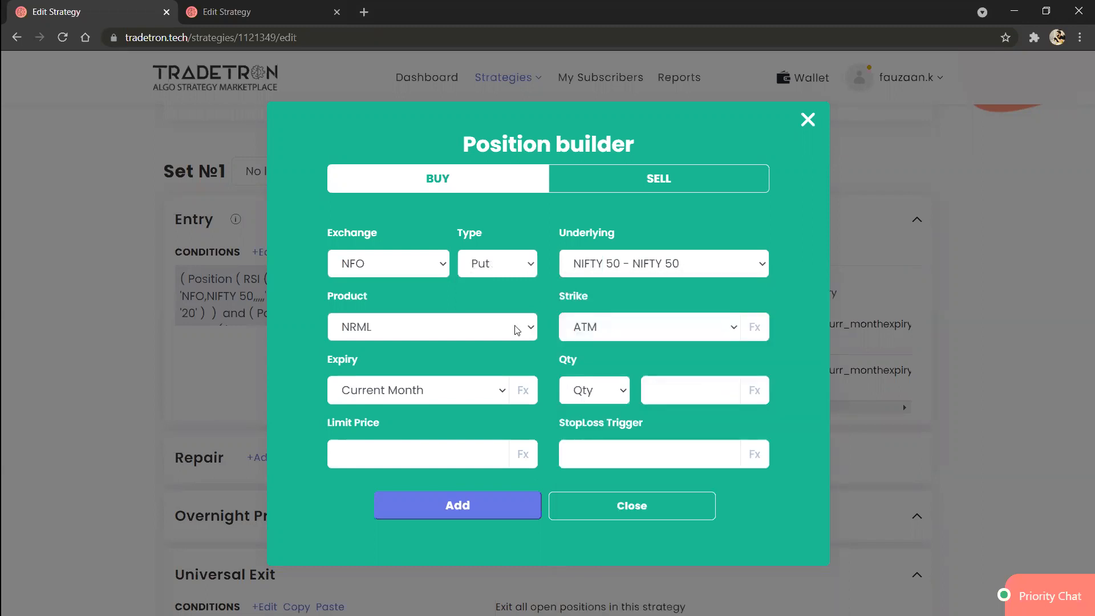
Step: Switch the Put position's expiry to Fx and choose the Current Month Expiry keyword in its formula
{"action": "left_click", "coordinate": [478, 396]}
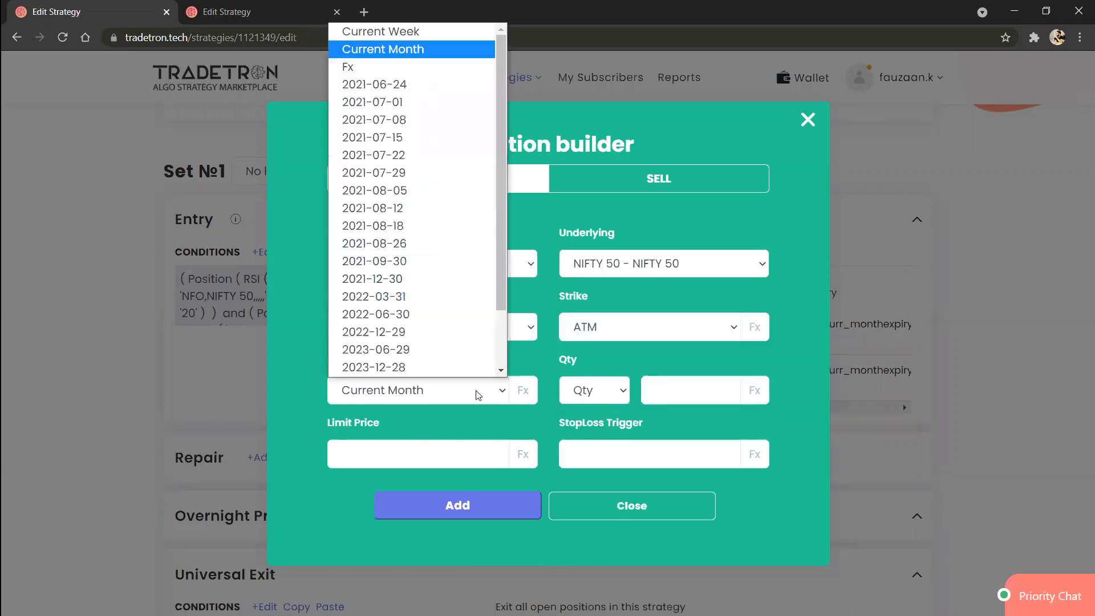
{"action": "key", "text": "Down"}
{"action": "key", "text": "Return"}
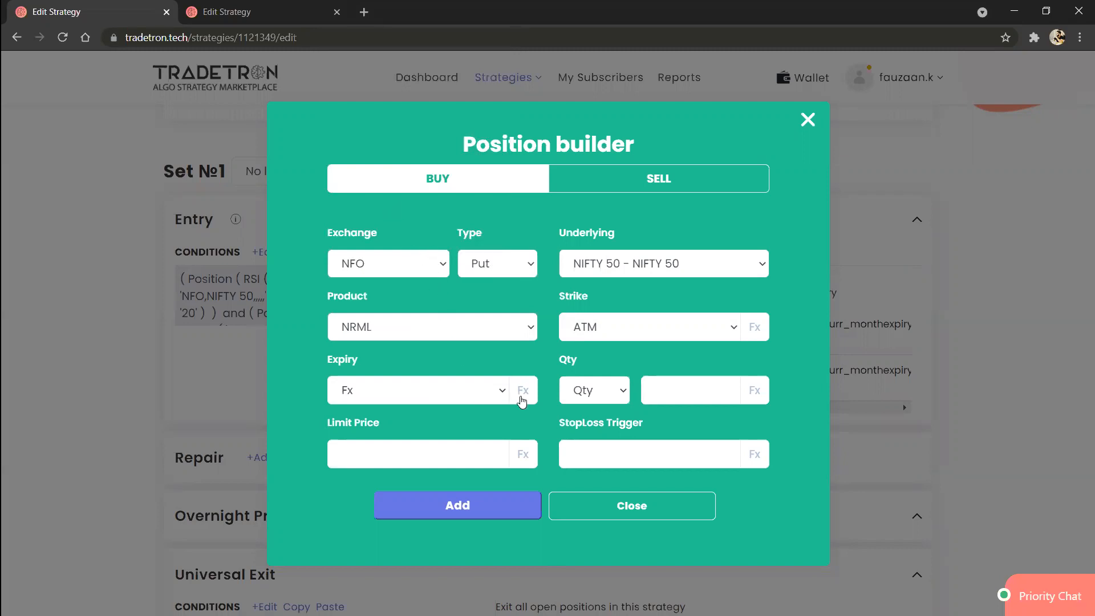
{"action": "left_click", "coordinate": [520, 395]}
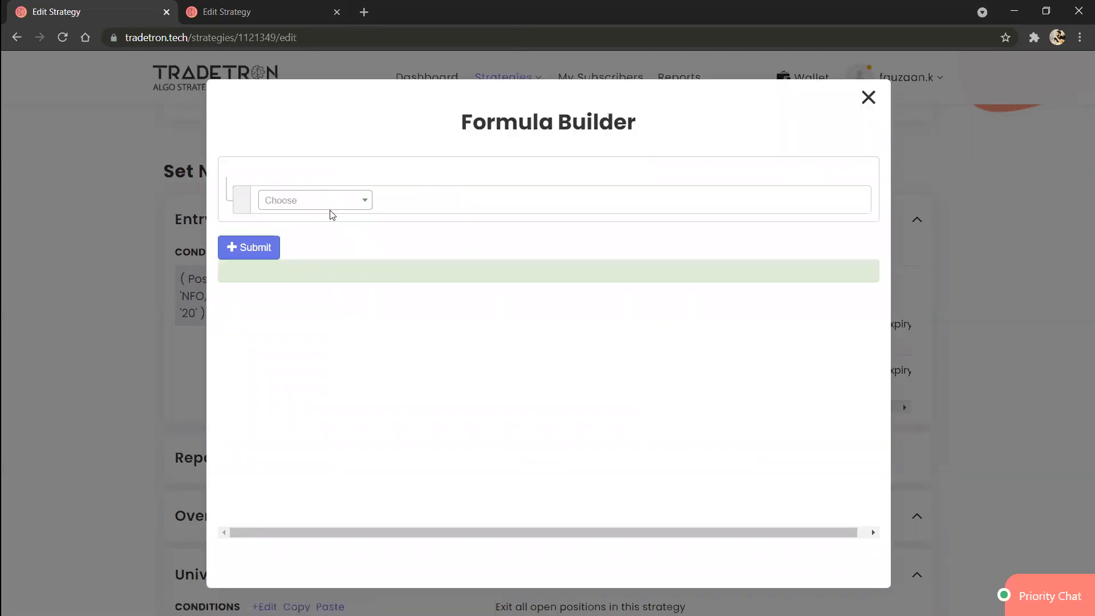
{"action": "left_click", "coordinate": [341, 209]}
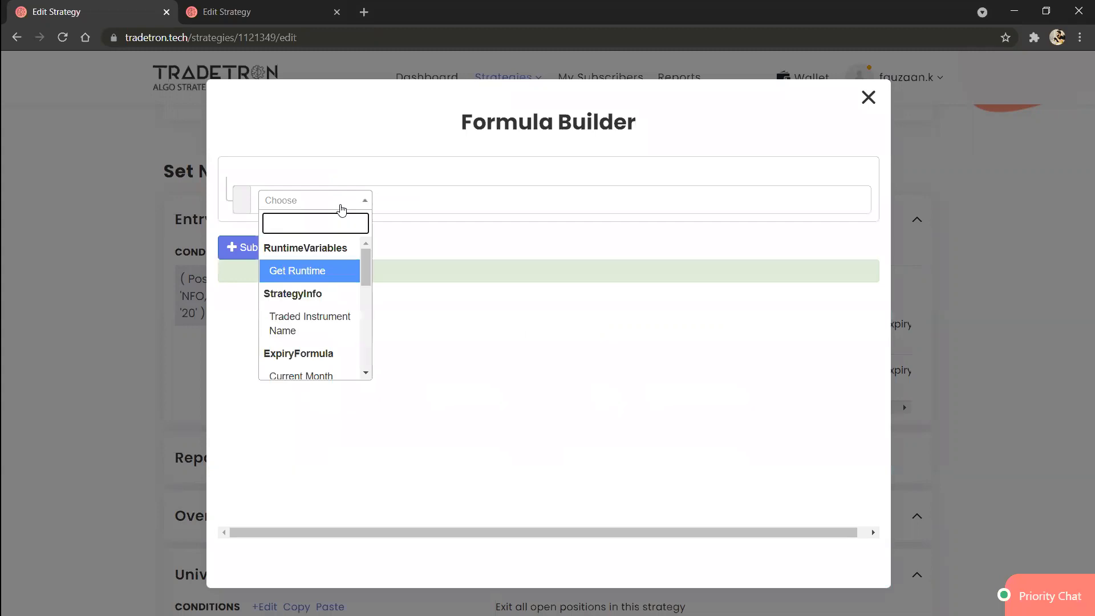
{"action": "type", "text": "curr"}
{"action": "key", "text": "Return"}
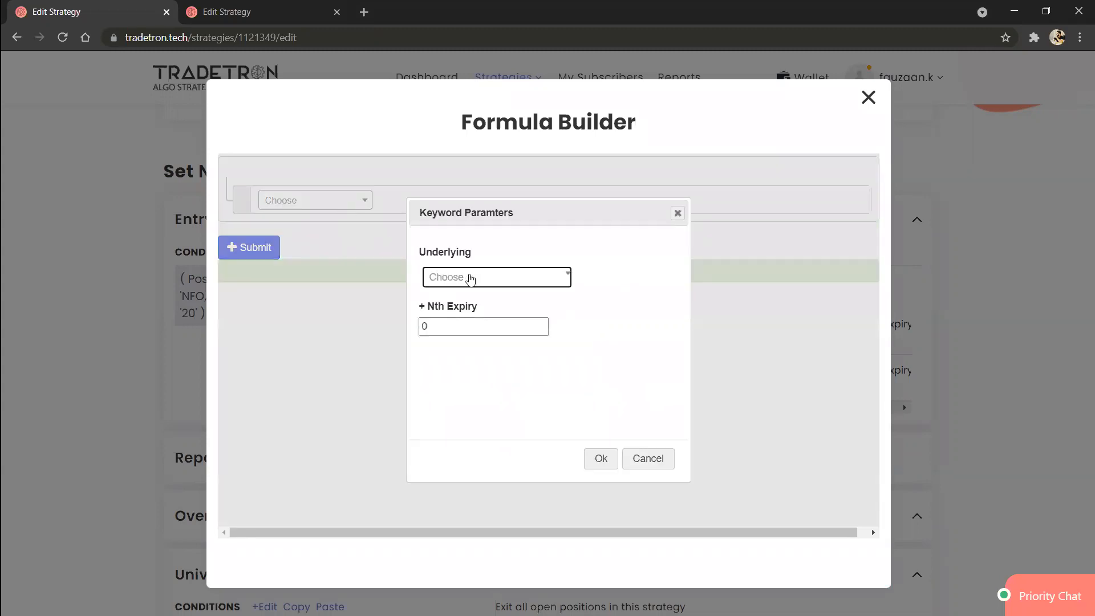
Step: Set the expiry keyword's underlying to NIFTY 50 and Nth Expiry to 1, then submit the formula and return to the position
{"action": "left_click", "coordinate": [470, 278]}
{"action": "left_click", "coordinate": [469, 278]}
{"action": "left_click", "coordinate": [470, 278]}
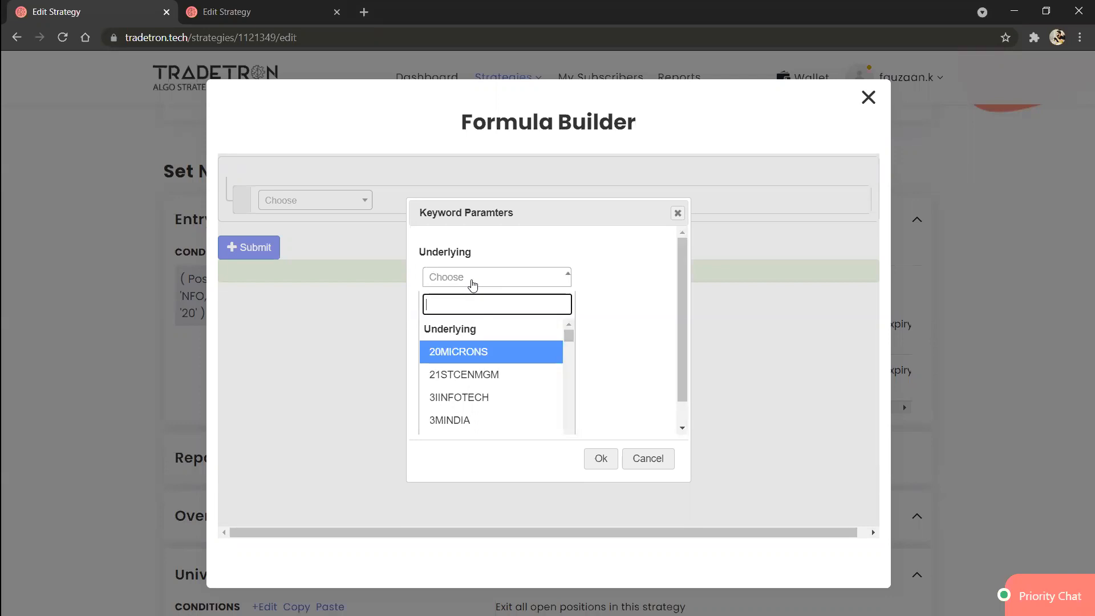
{"action": "type", "text": "nifty"}
{"action": "key", "text": "Return"}
{"action": "left_click", "coordinate": [474, 326]}
{"action": "left_click", "coordinate": [475, 326]}
{"action": "key", "text": "BackSpace"}
{"action": "type", "text": "1"}
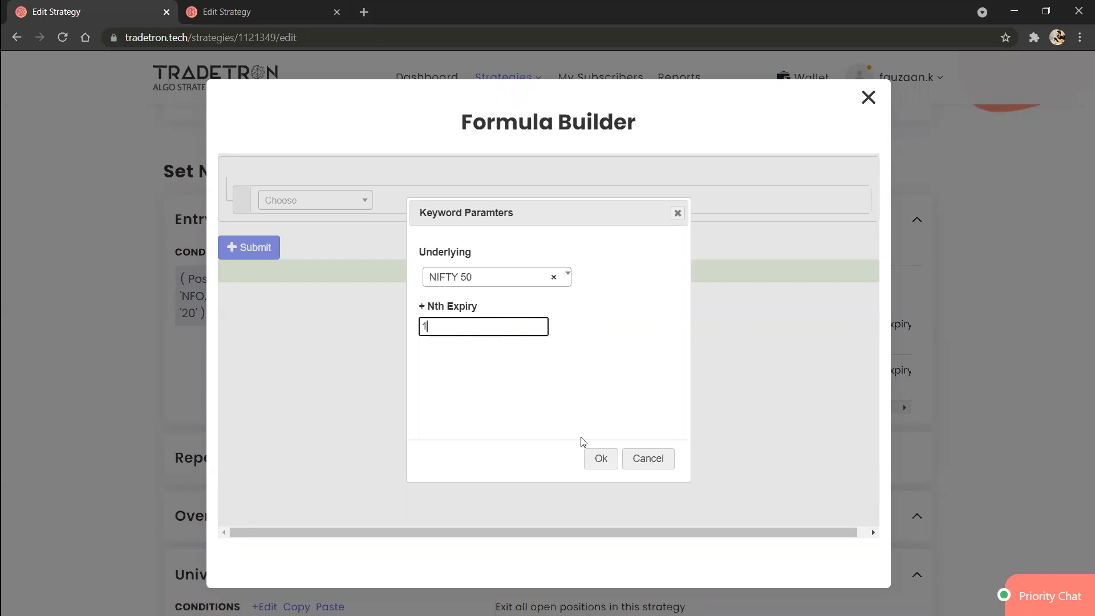
{"action": "left_click", "coordinate": [597, 458]}
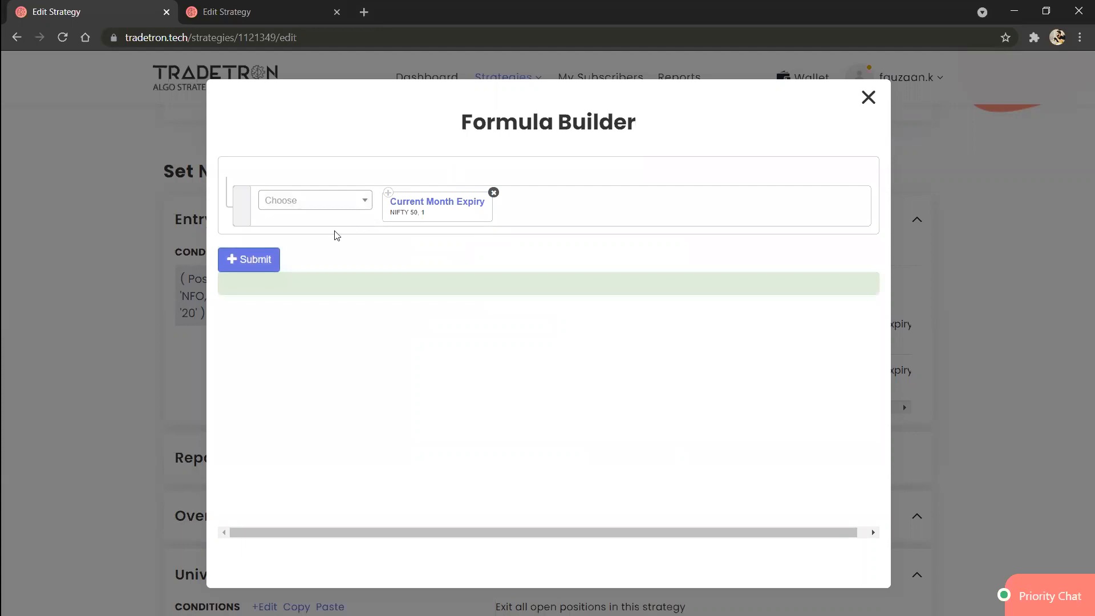
{"action": "left_click", "coordinate": [247, 260]}
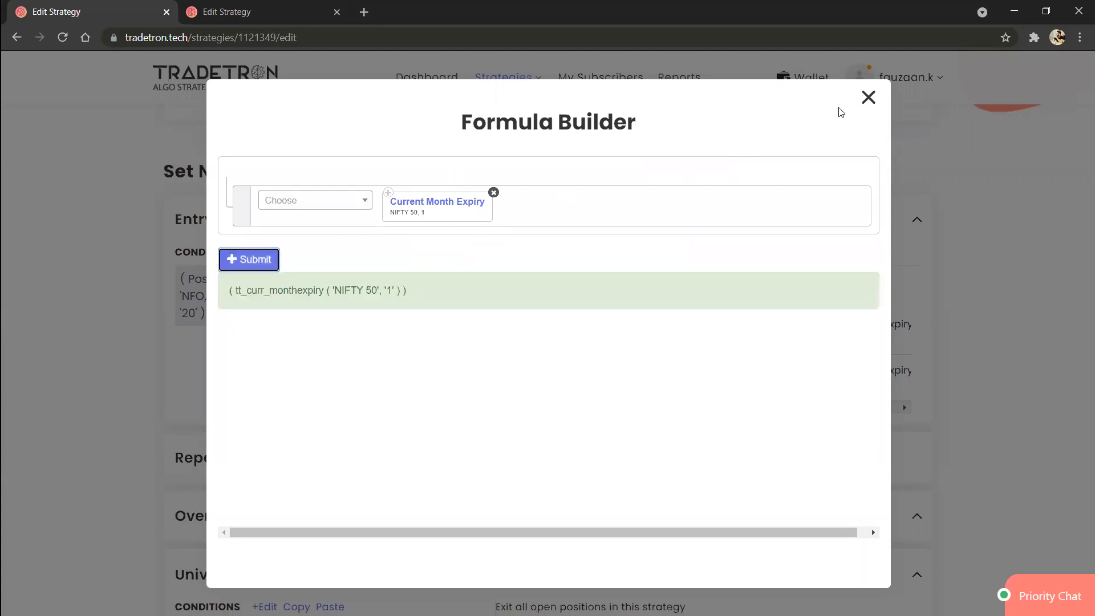
{"action": "left_click", "coordinate": [868, 98]}
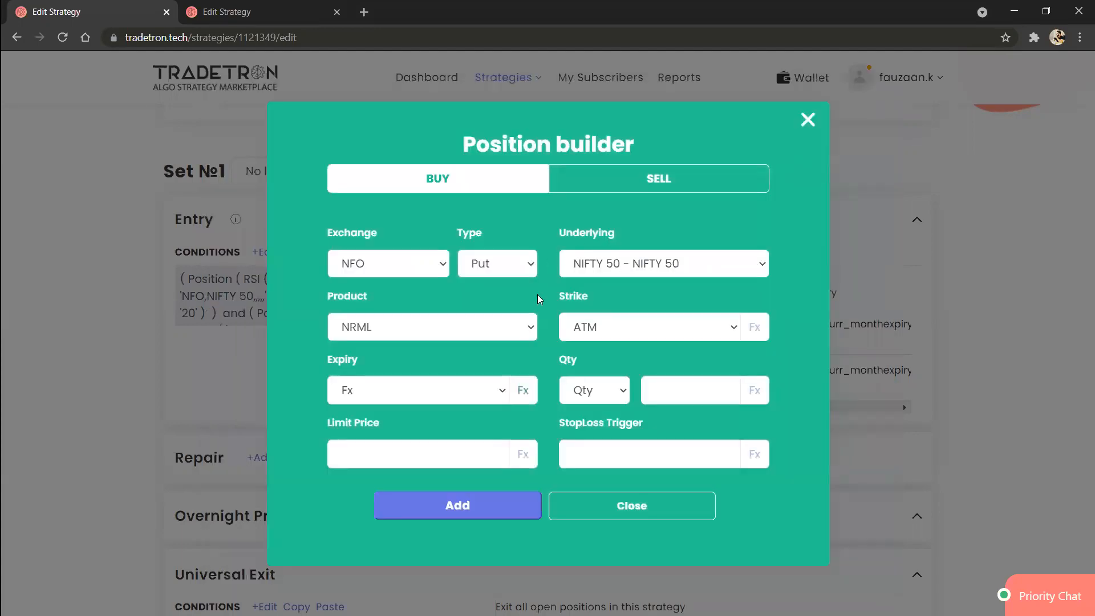
Step: Set the Put position's quantity to 1 lot and add it to the Entry positions
{"action": "left_click", "coordinate": [605, 397]}
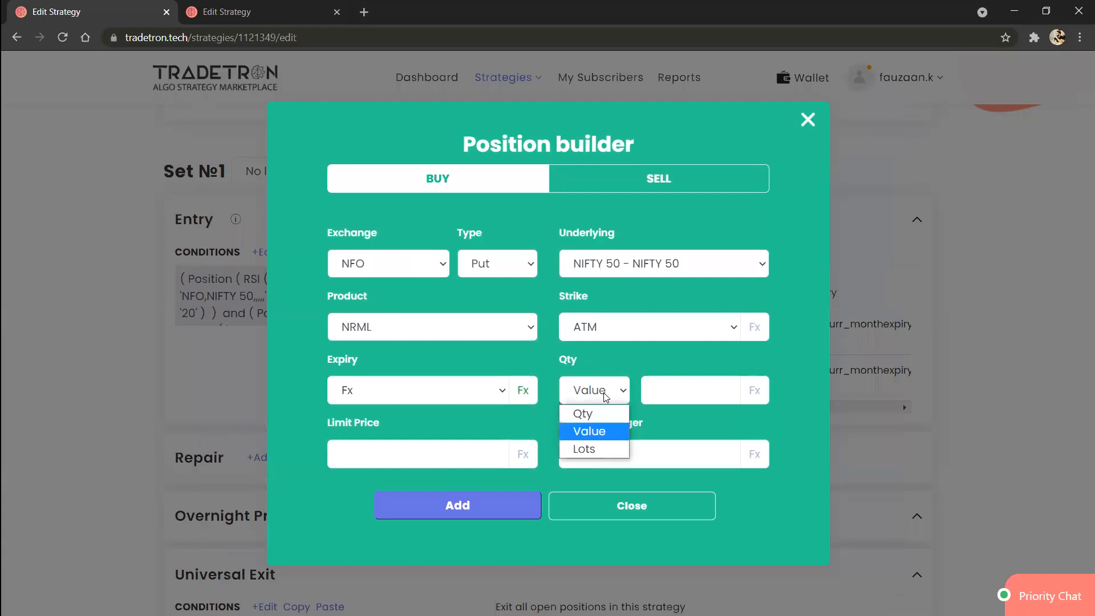
{"action": "left_click", "coordinate": [582, 447]}
{"action": "left_click", "coordinate": [674, 402]}
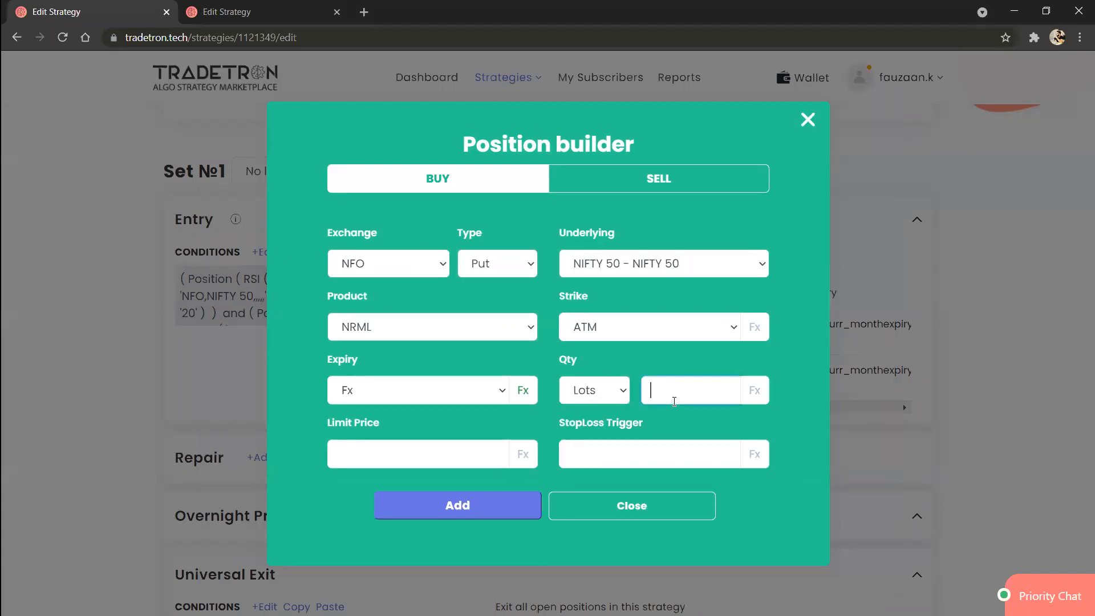
{"action": "type", "text": "1"}
{"action": "left_click", "coordinate": [466, 512]}
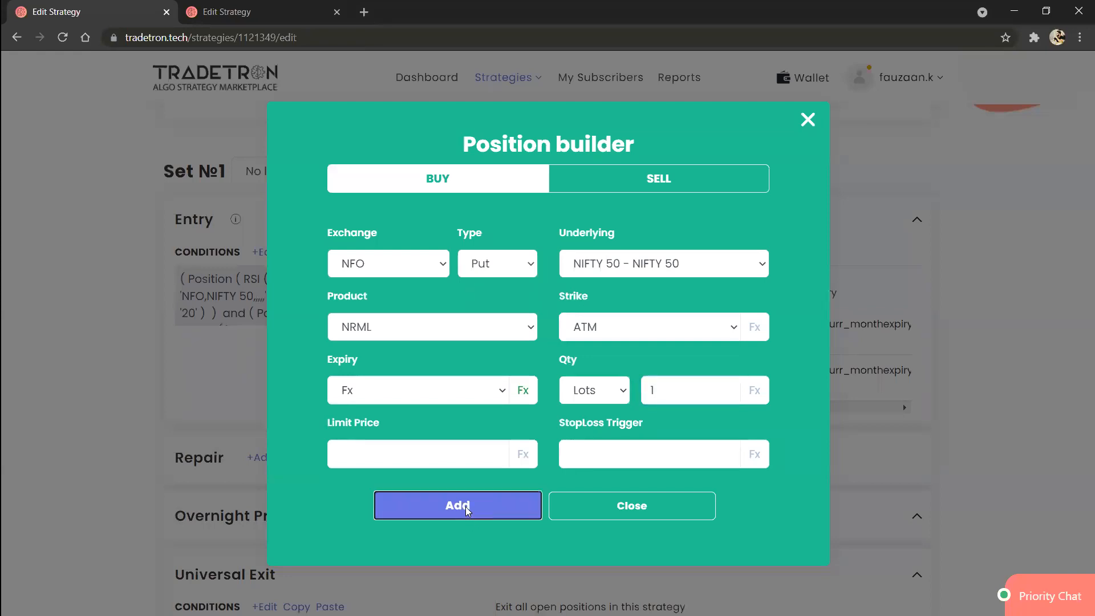
{"action": "left_click", "coordinate": [596, 496]}
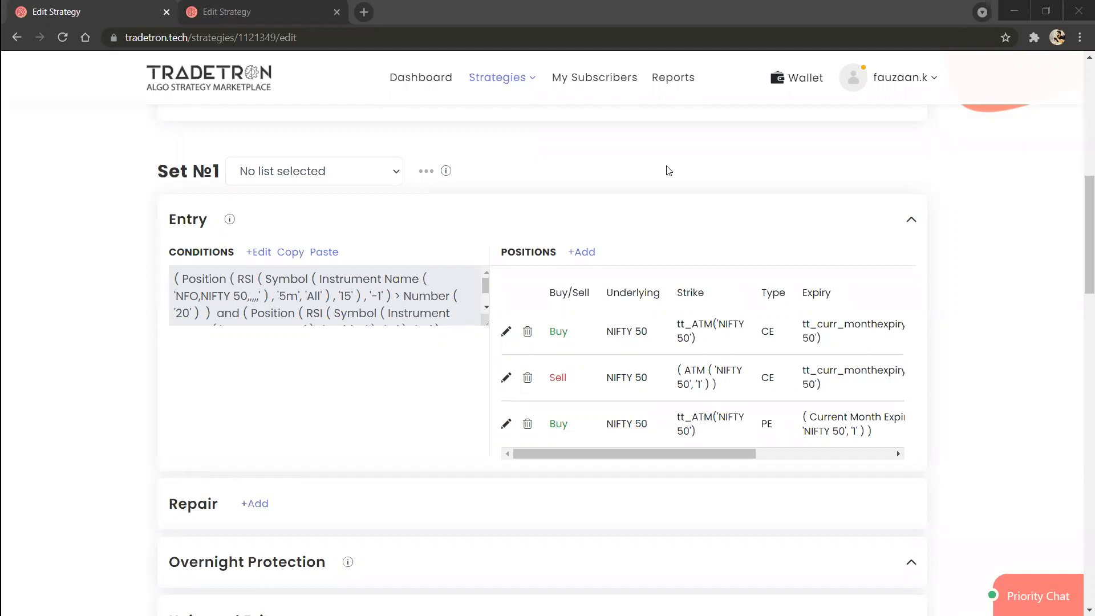
Step: Add an on-screen text annotation above the Entry section reading "tradingview >> tradetron >> your broker's account"
{"action": "left_click", "coordinate": [538, 142]}
{"action": "type", "text": "tradingview"}
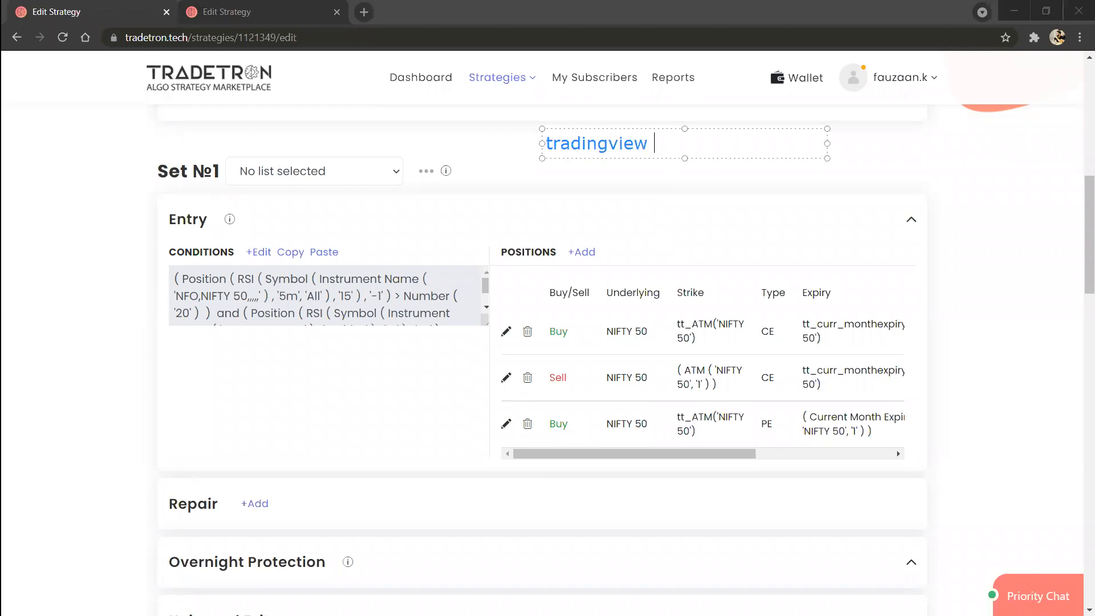
{"action": "type", "text": " >> tradetron"}
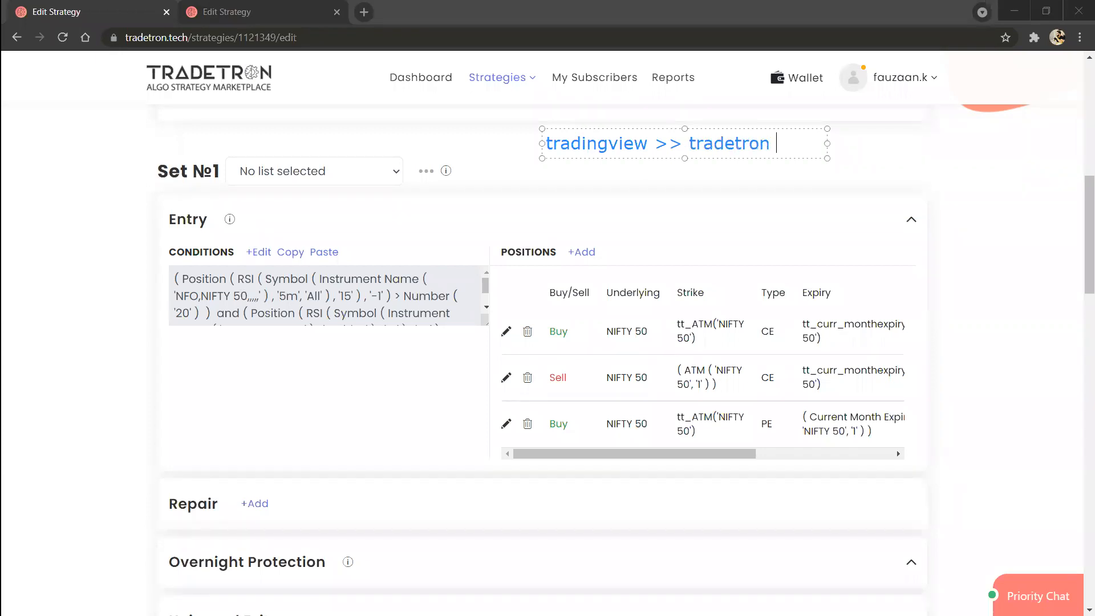
{"action": "type", "text": " >> your br"}
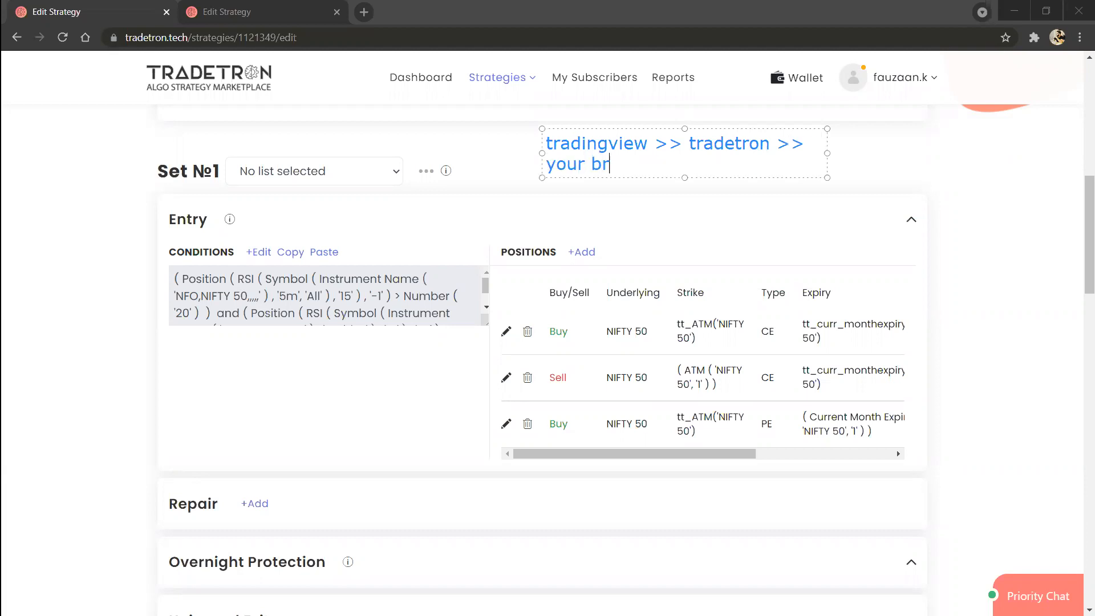
{"action": "type", "text": "oker's account"}
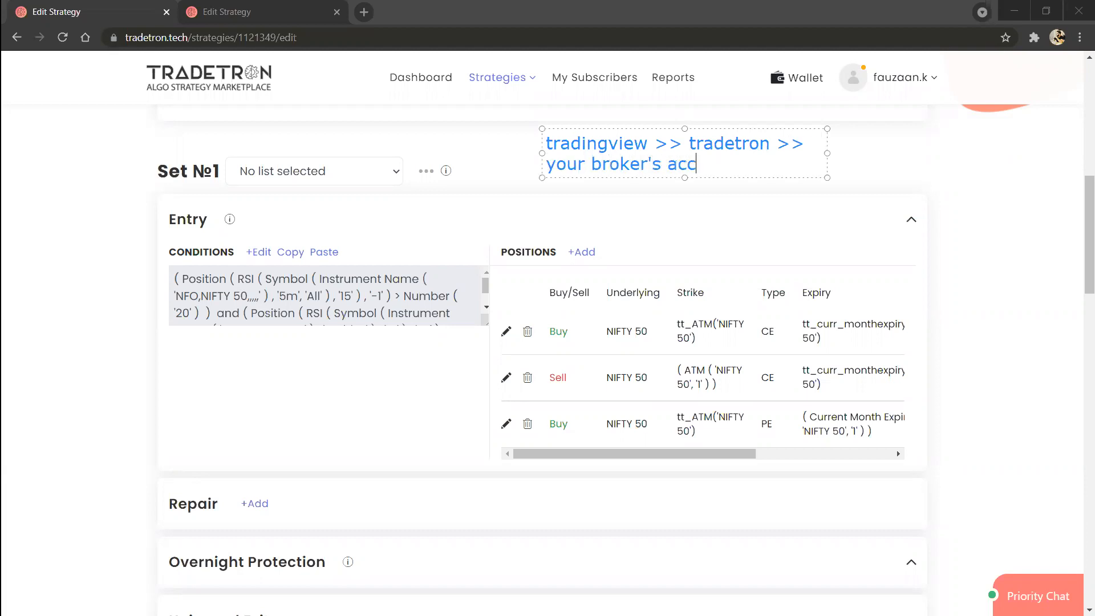
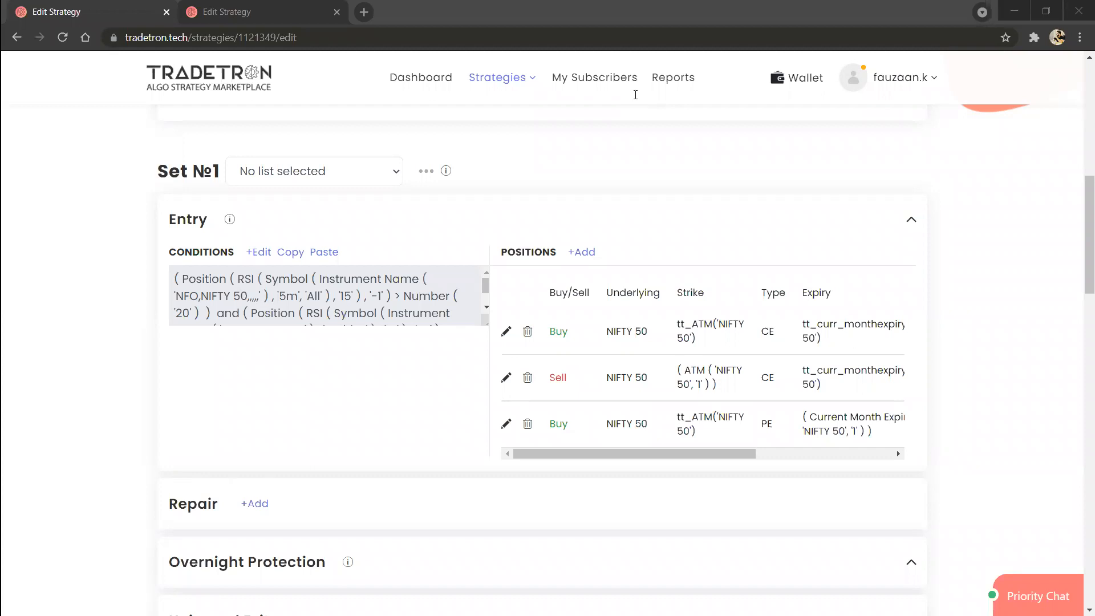
Step: Review the product types available for the Buy CE position, keep NRML, and close the position builder without updating
{"action": "left_click", "coordinate": [507, 332]}
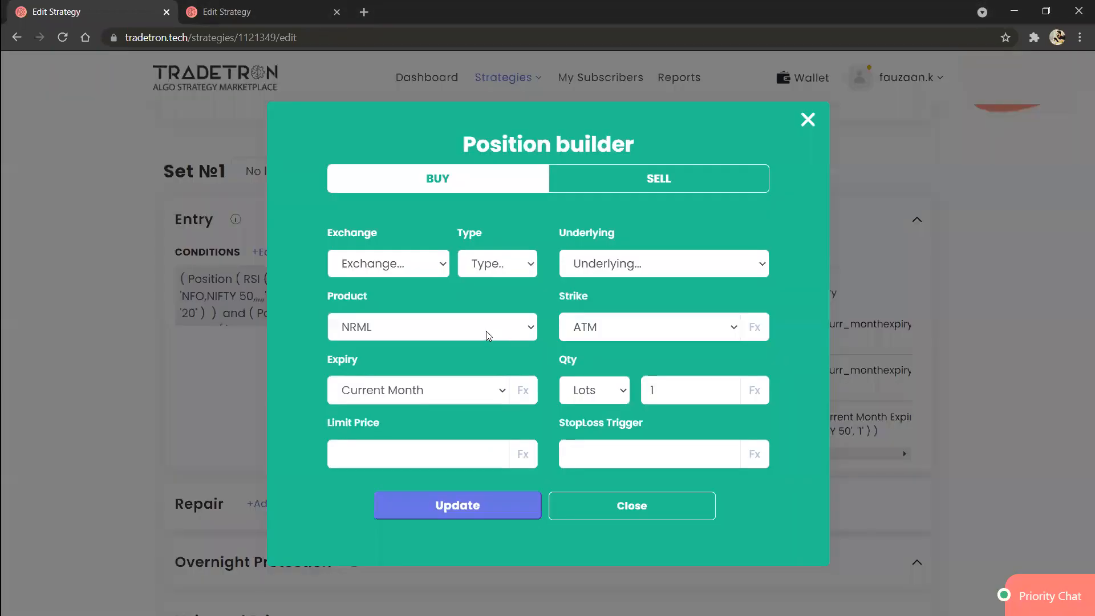
{"action": "left_click", "coordinate": [486, 331]}
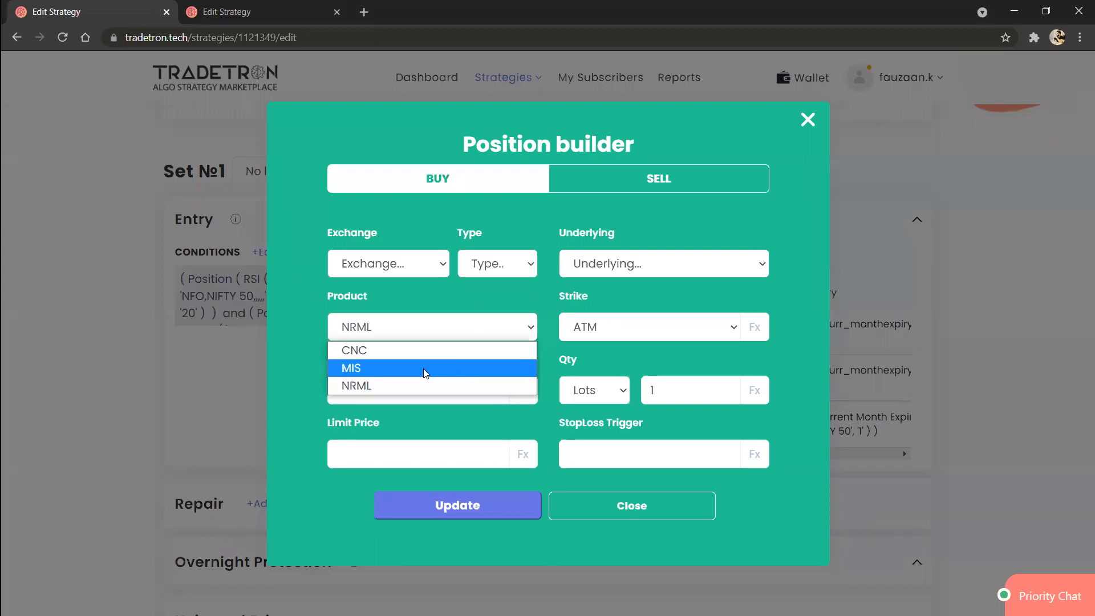
{"action": "left_click", "coordinate": [420, 386]}
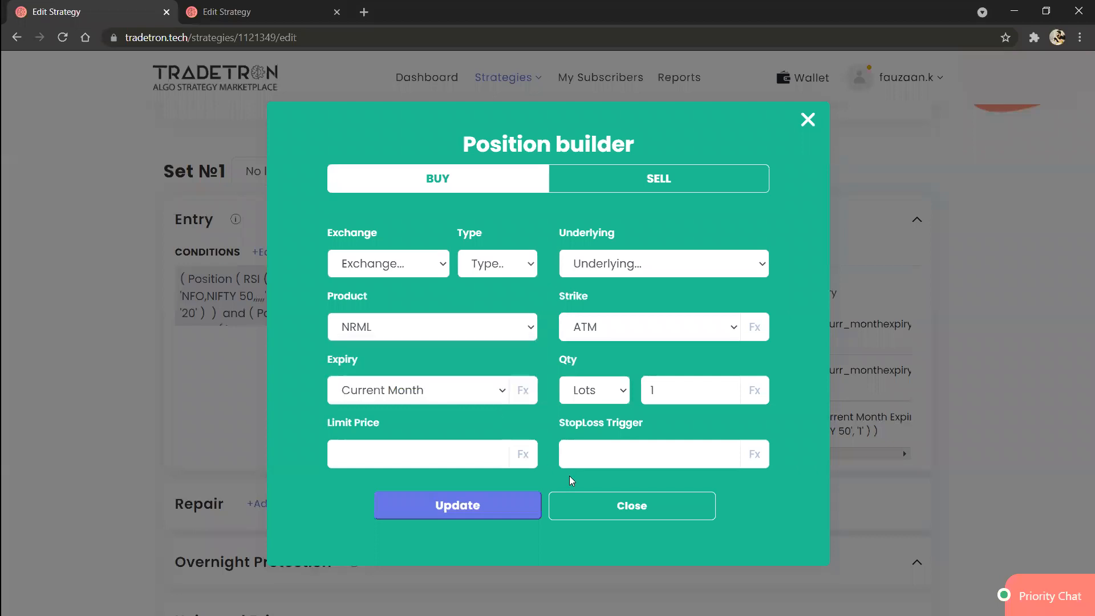
{"action": "left_click", "coordinate": [589, 507]}
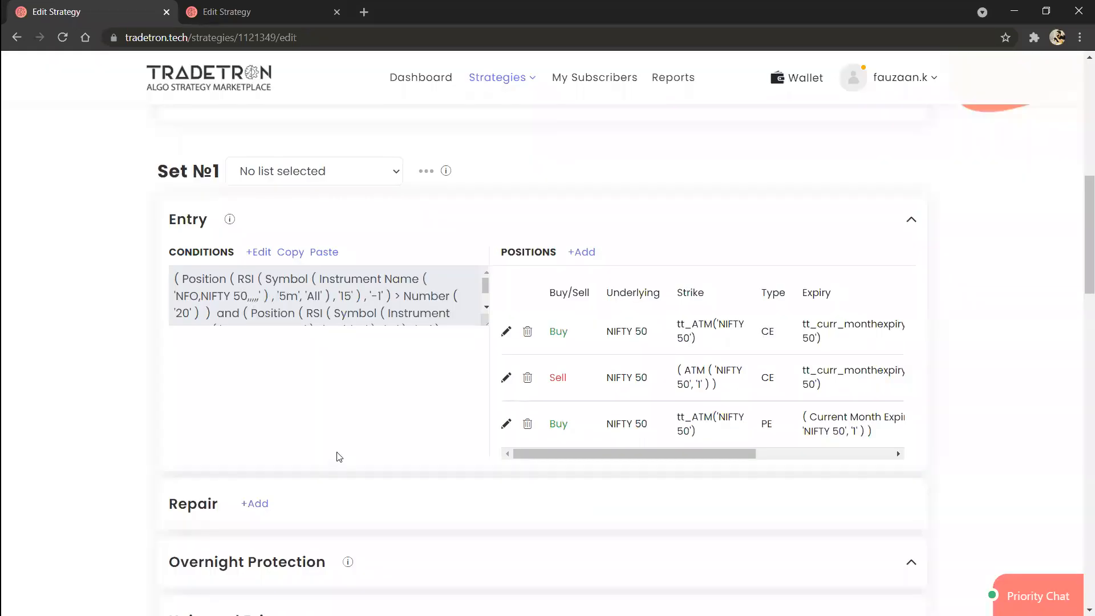
Step: View the Universal Exit conditions in the Condition Builder and close it without changes
{"action": "scroll", "coordinate": [337, 455], "scroll_direction": "down", "scroll_amount": 5}
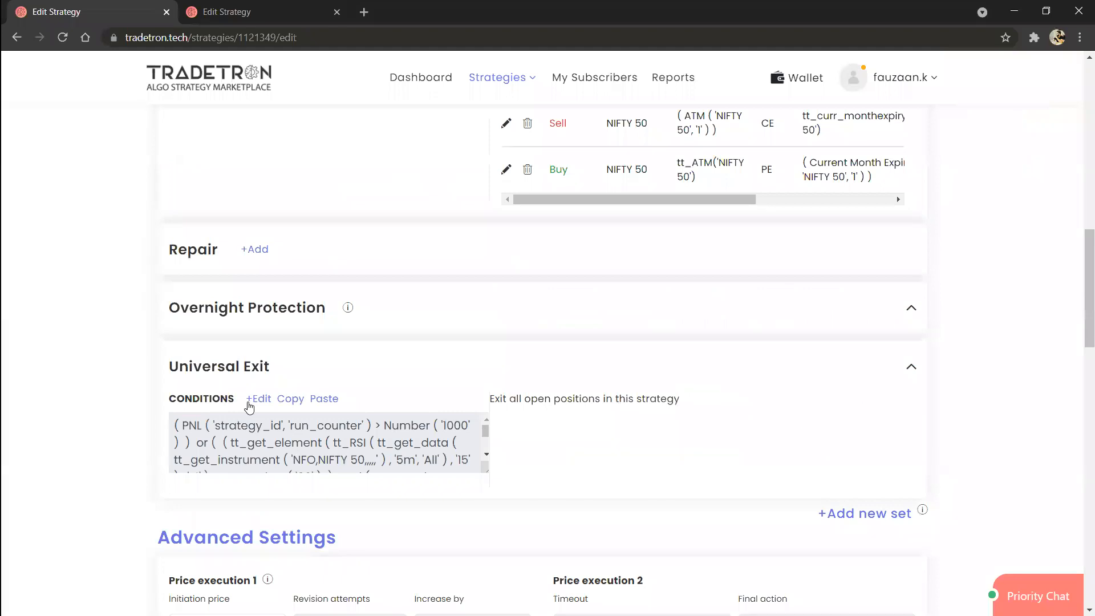
{"action": "left_click", "coordinate": [262, 401]}
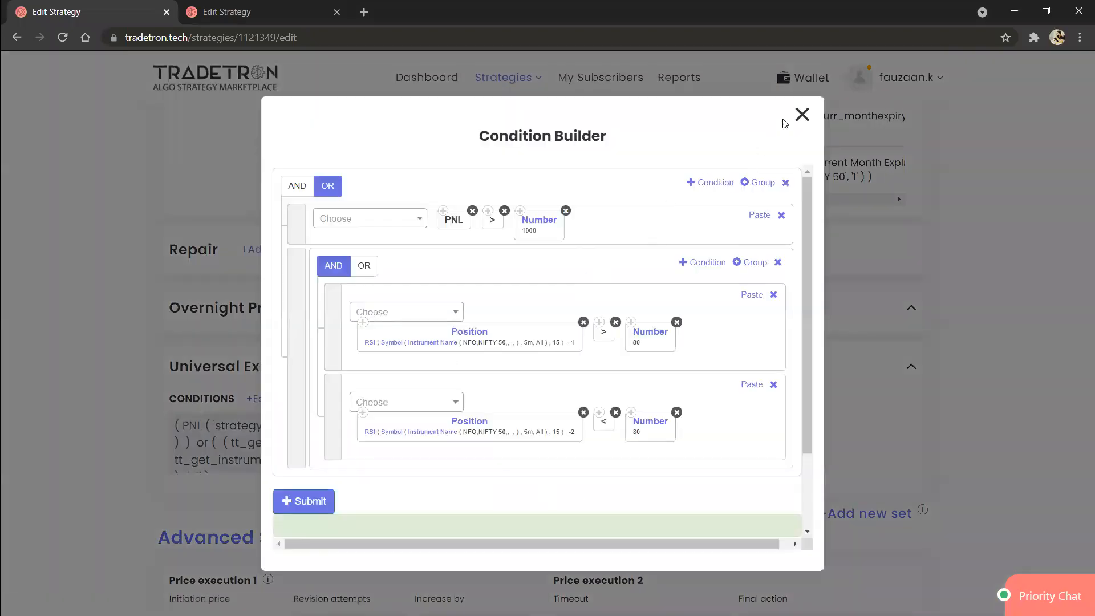
{"action": "left_click", "coordinate": [802, 116]}
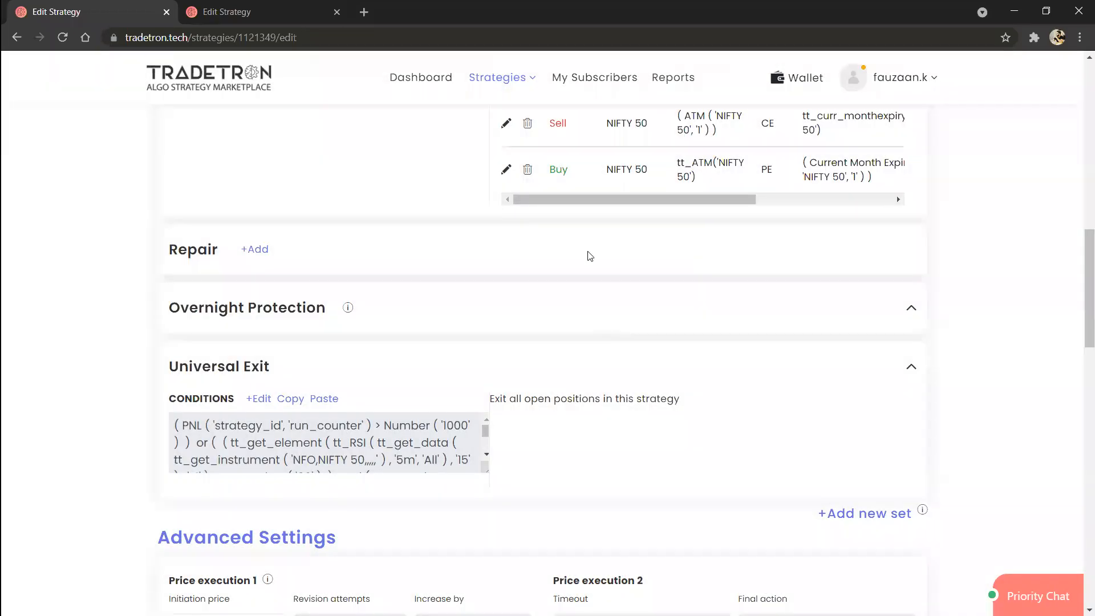
Step: Open the Entry conditions and set the first RSI condition's candle type to day
{"action": "scroll", "coordinate": [670, 266], "scroll_direction": "up", "scroll_amount": 2}
{"action": "scroll", "coordinate": [670, 265], "scroll_direction": "up", "scroll_amount": 2}
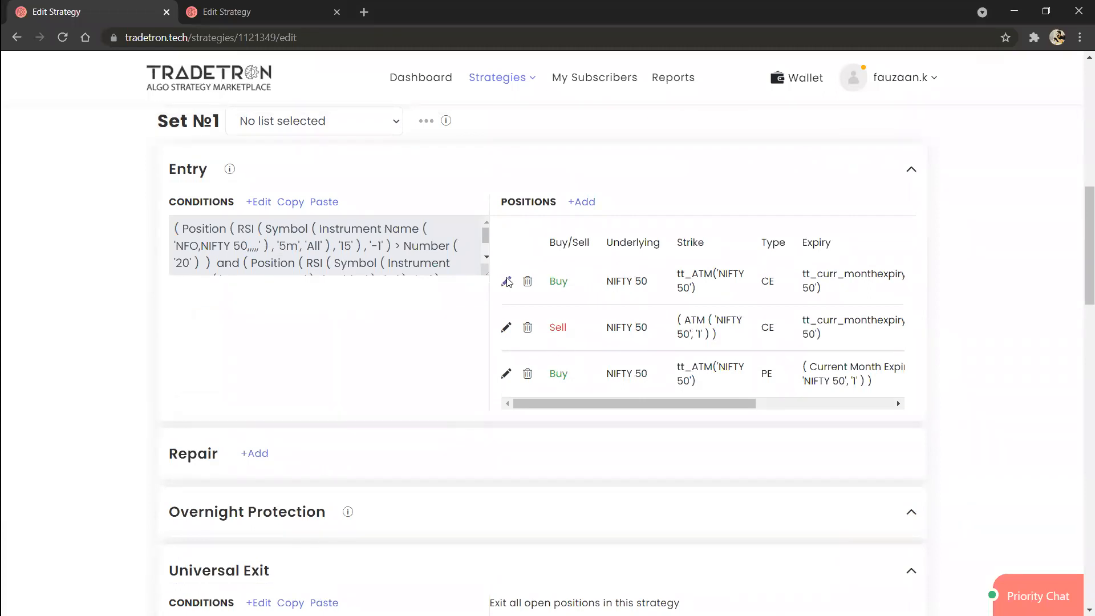
{"action": "left_click", "coordinate": [259, 203]}
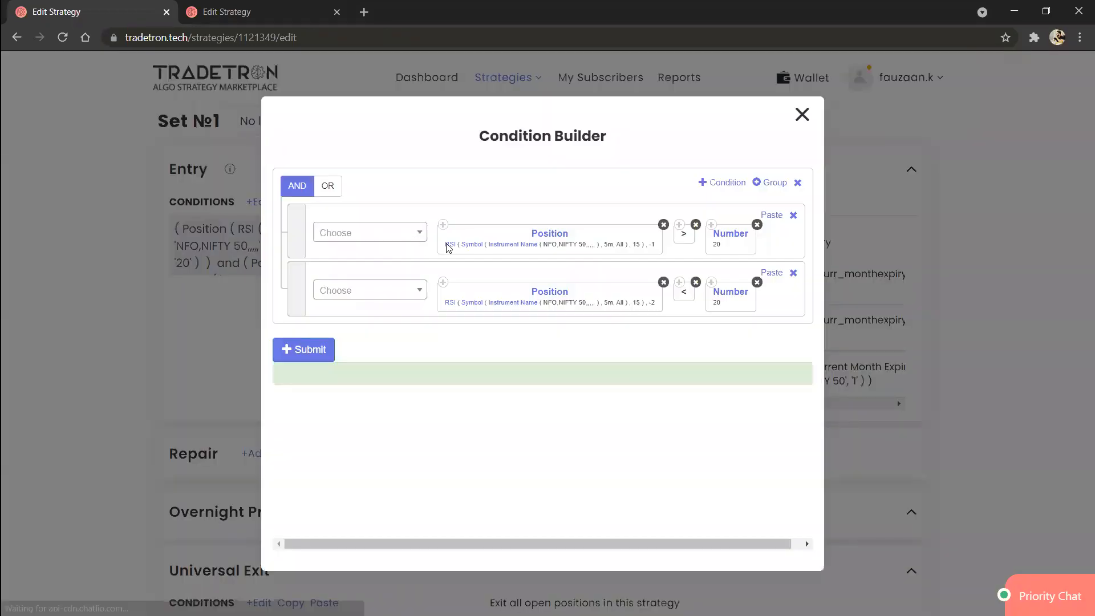
{"action": "left_click", "coordinate": [478, 250]}
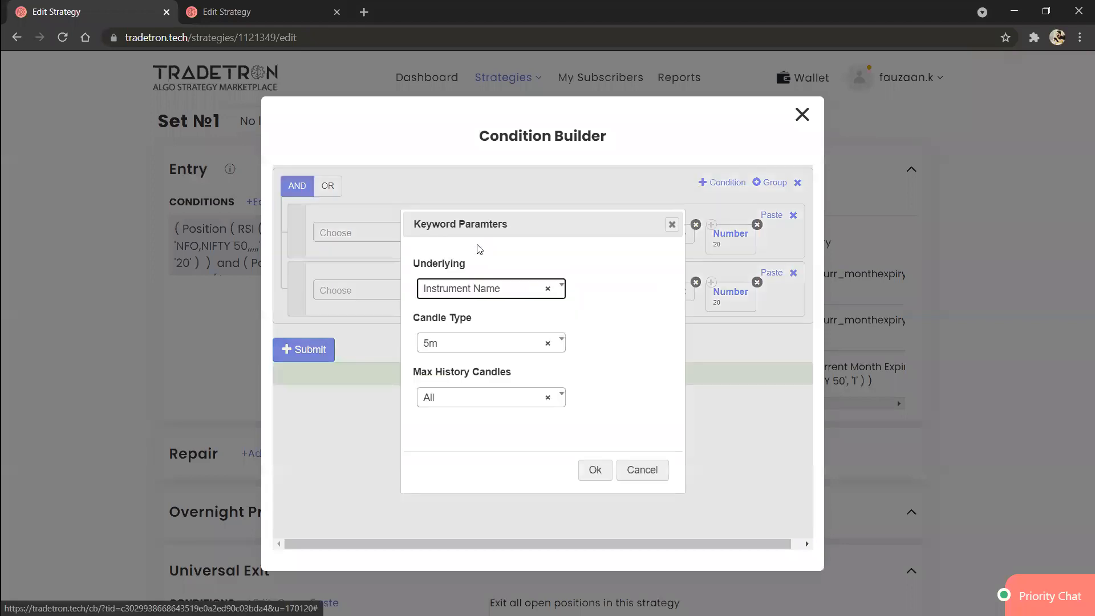
{"action": "left_click", "coordinate": [476, 350]}
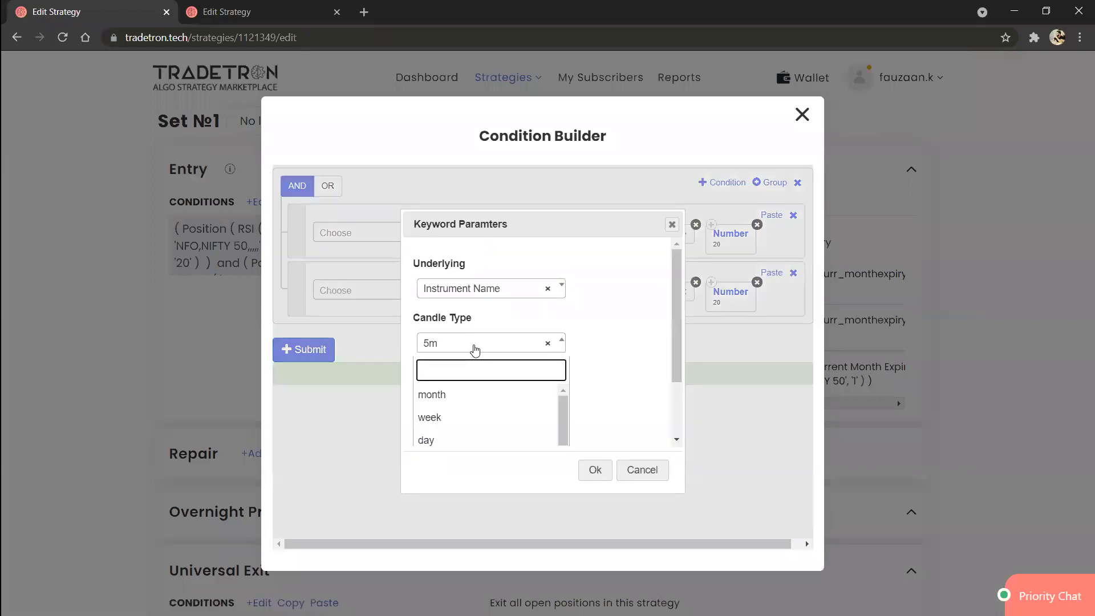
{"action": "key", "text": "Down"}
{"action": "key", "text": "Down"}
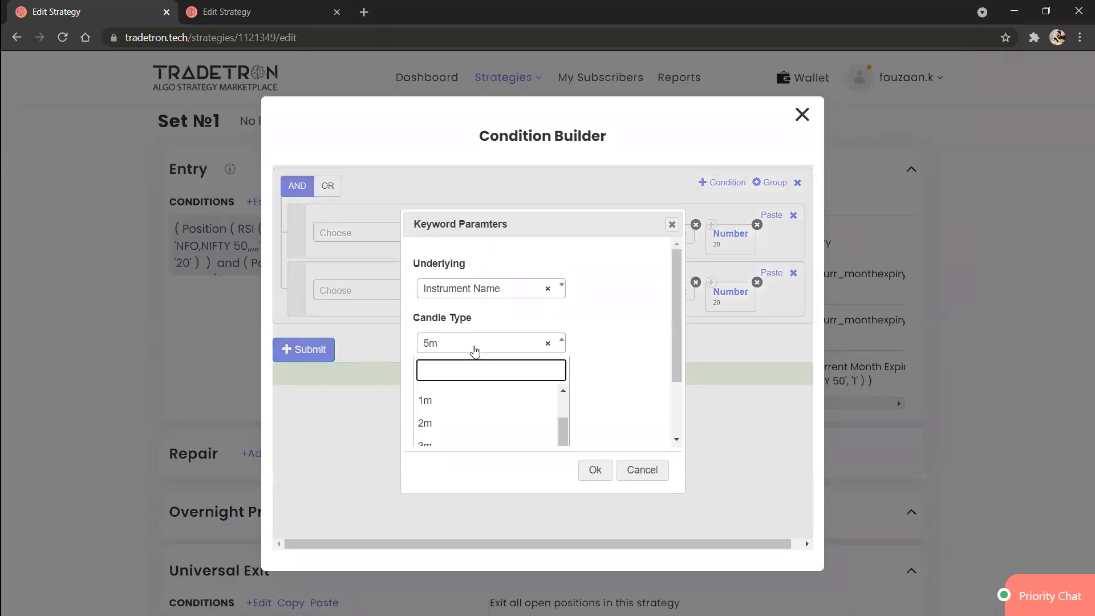
{"action": "key", "text": "Return"}
{"action": "left_click", "coordinate": [595, 471]}
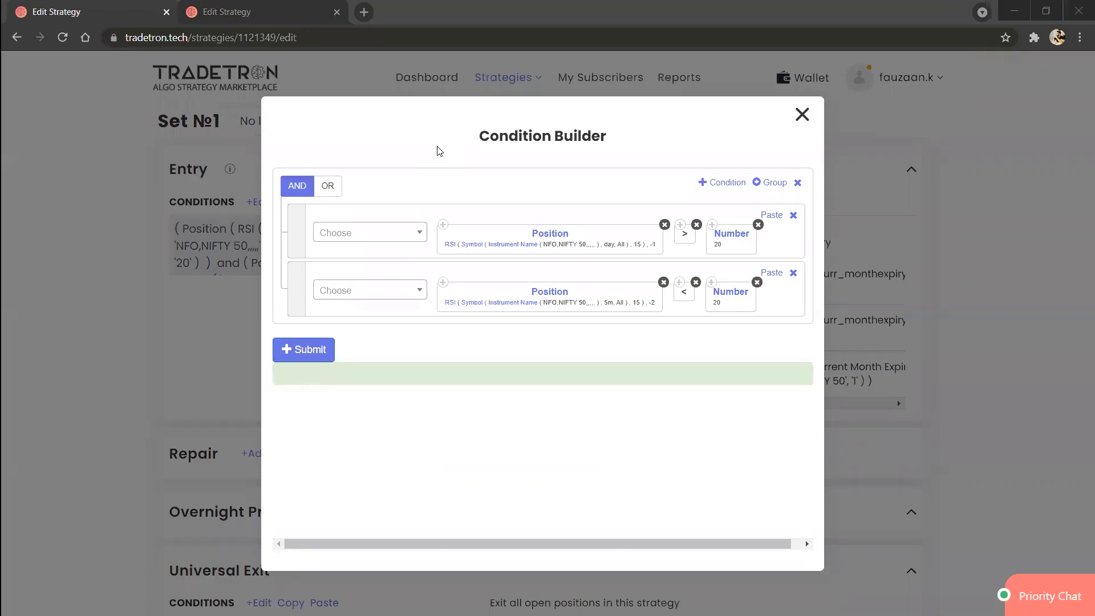
Step: Add a third Entry condition and paste a copy of the second condition's RSI Position block into it
{"action": "left_click", "coordinate": [730, 192]}
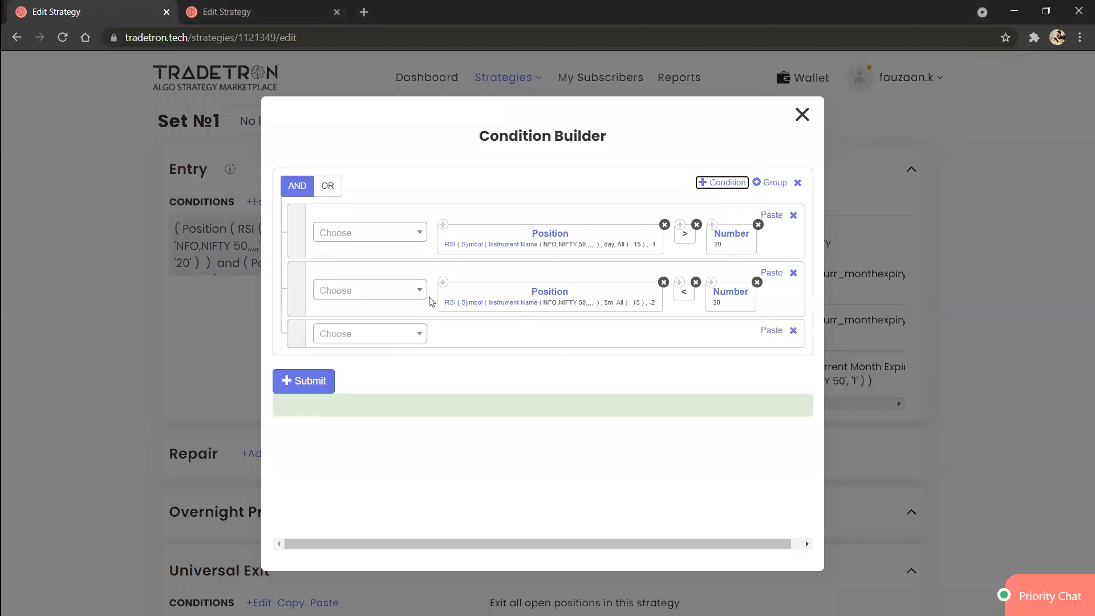
{"action": "left_click", "coordinate": [443, 284]}
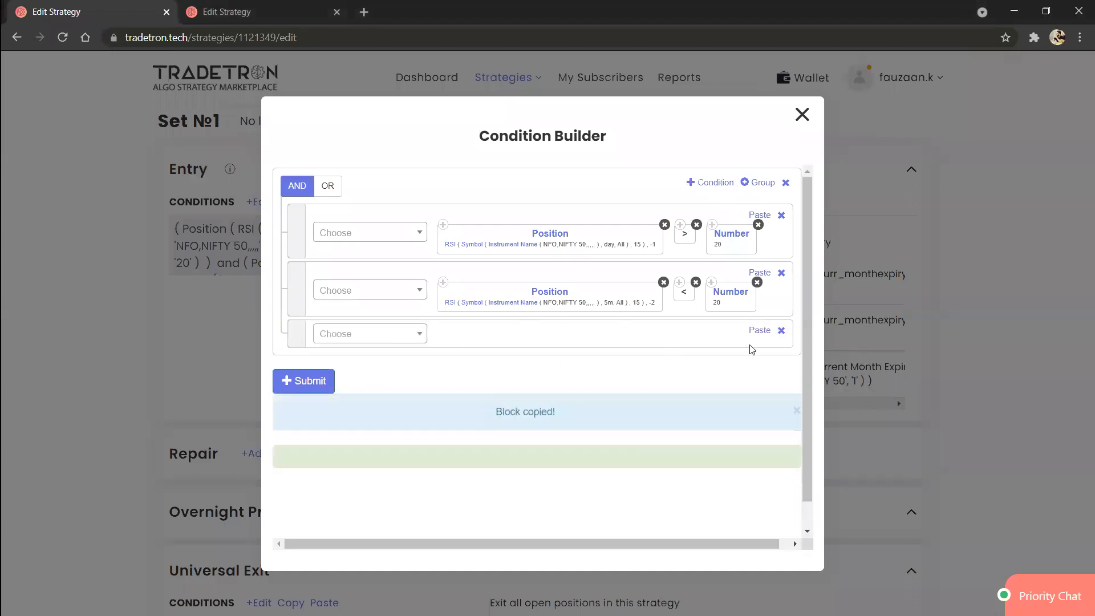
{"action": "left_click", "coordinate": [761, 330]}
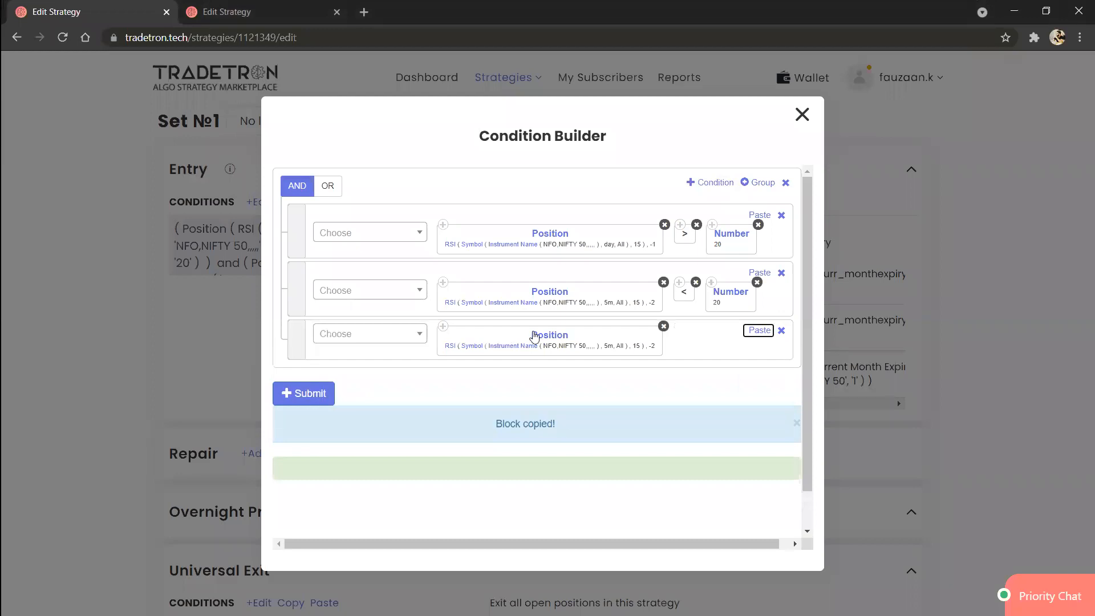
Step: Change the third condition's Position block to the SMA series with position -1
{"action": "left_click", "coordinate": [475, 336]}
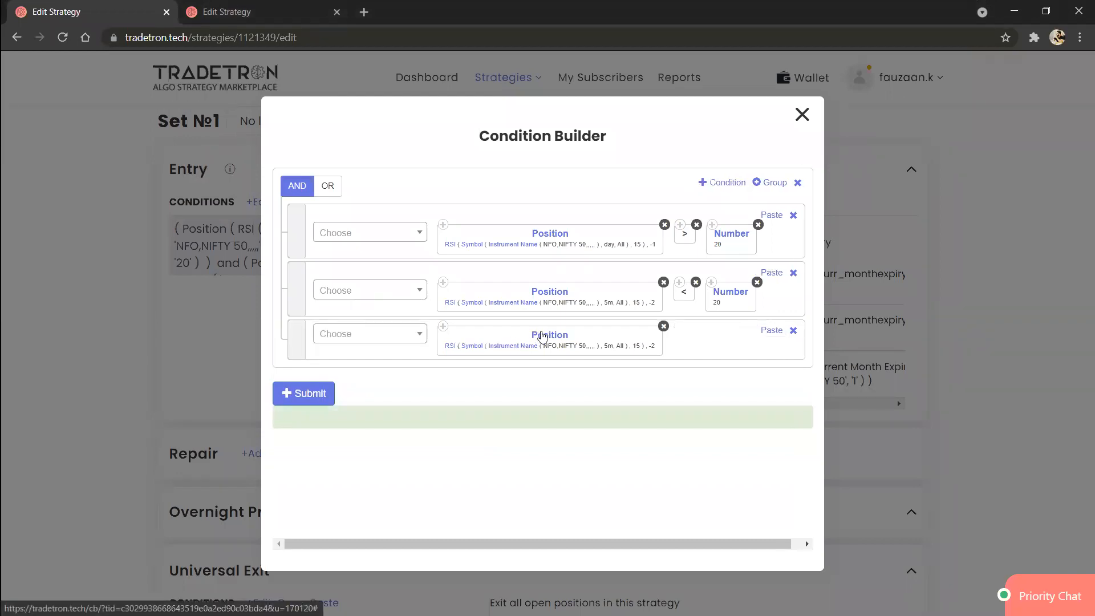
{"action": "left_click", "coordinate": [461, 301]}
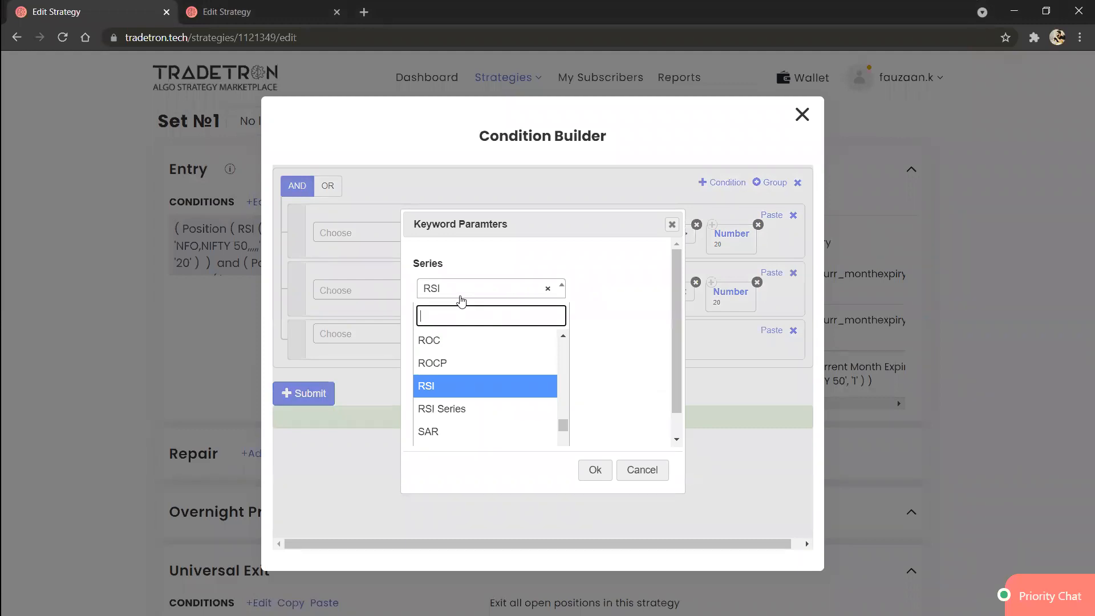
{"action": "type", "text": "sma"}
{"action": "key", "text": "Return"}
{"action": "left_click", "coordinate": [464, 340]}
{"action": "key", "text": "BackSpace"}
{"action": "key", "text": "BackSpace"}
{"action": "type", "text": "-1"}
{"action": "left_click", "coordinate": [589, 474]}
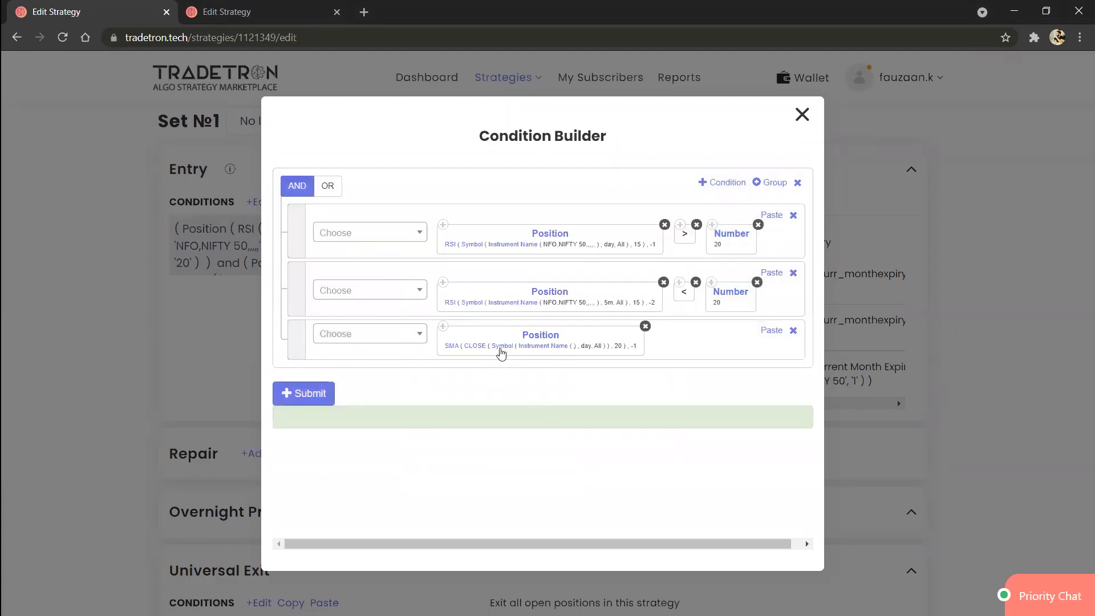
Step: Keep the SMA block's candle type at day and set its instrument to MCX - Nickel with Current Month expiry
{"action": "left_click", "coordinate": [503, 353]}
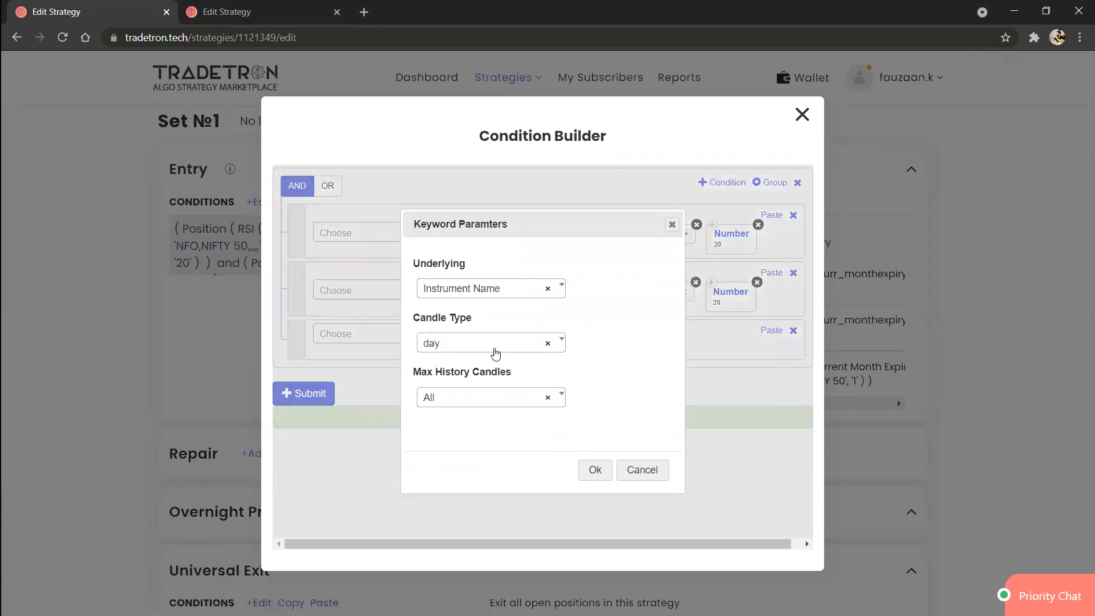
{"action": "left_click", "coordinate": [603, 477]}
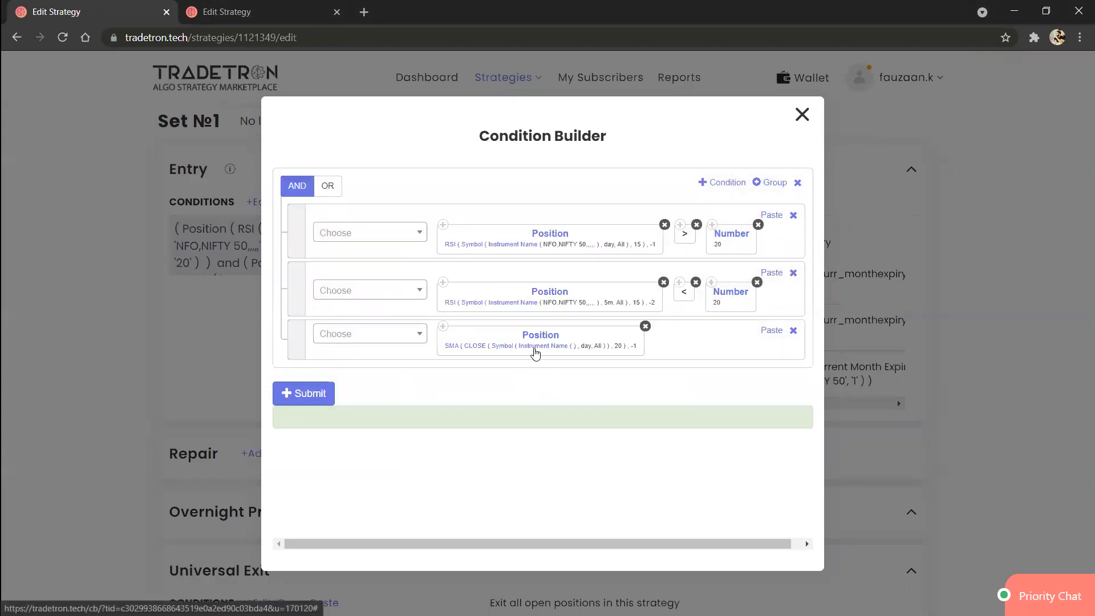
{"action": "left_click", "coordinate": [535, 353]}
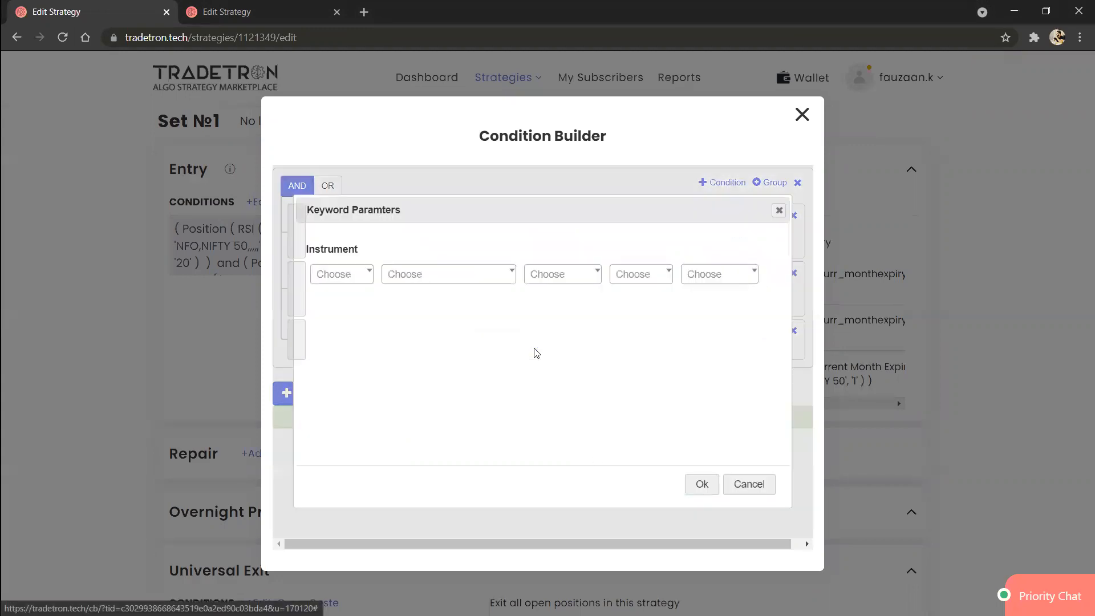
{"action": "left_click", "coordinate": [345, 285]}
{"action": "type", "text": "mcx"}
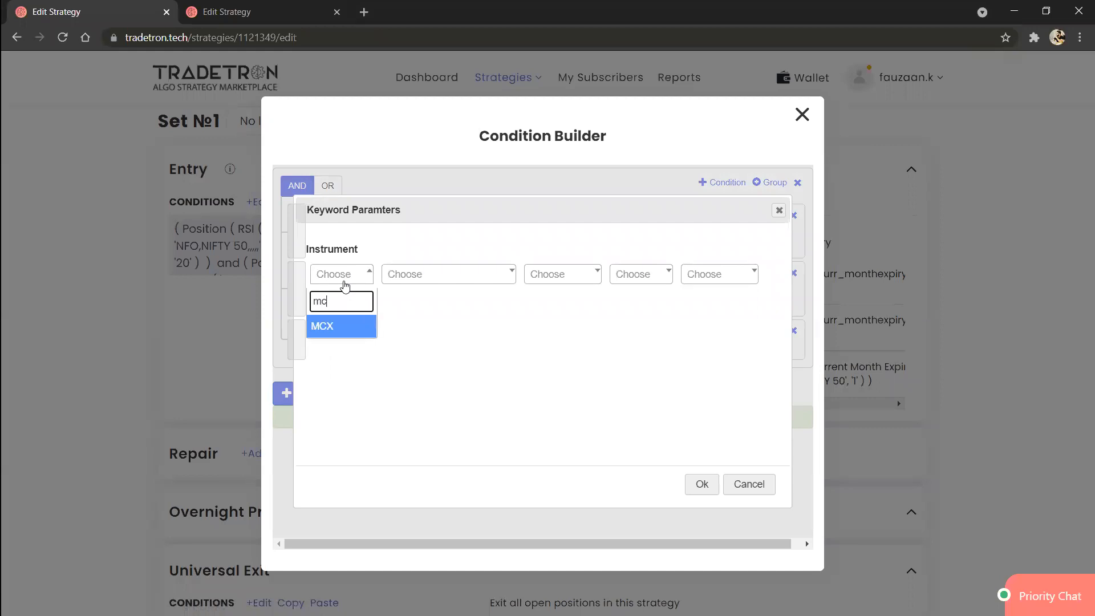
{"action": "key", "text": "Return"}
{"action": "left_click", "coordinate": [419, 286]}
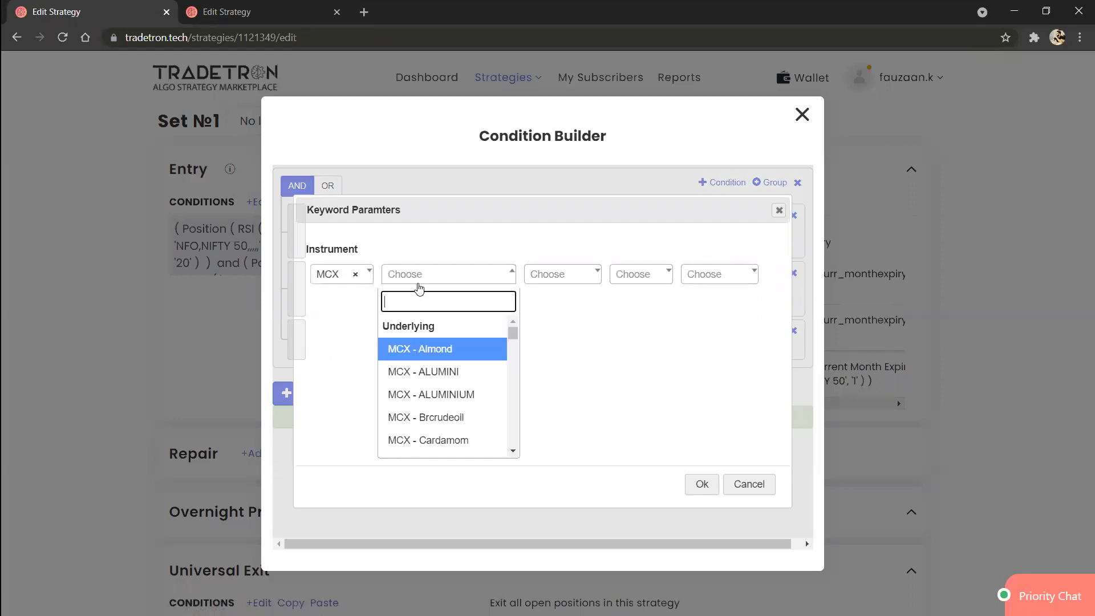
{"action": "type", "text": "ni"}
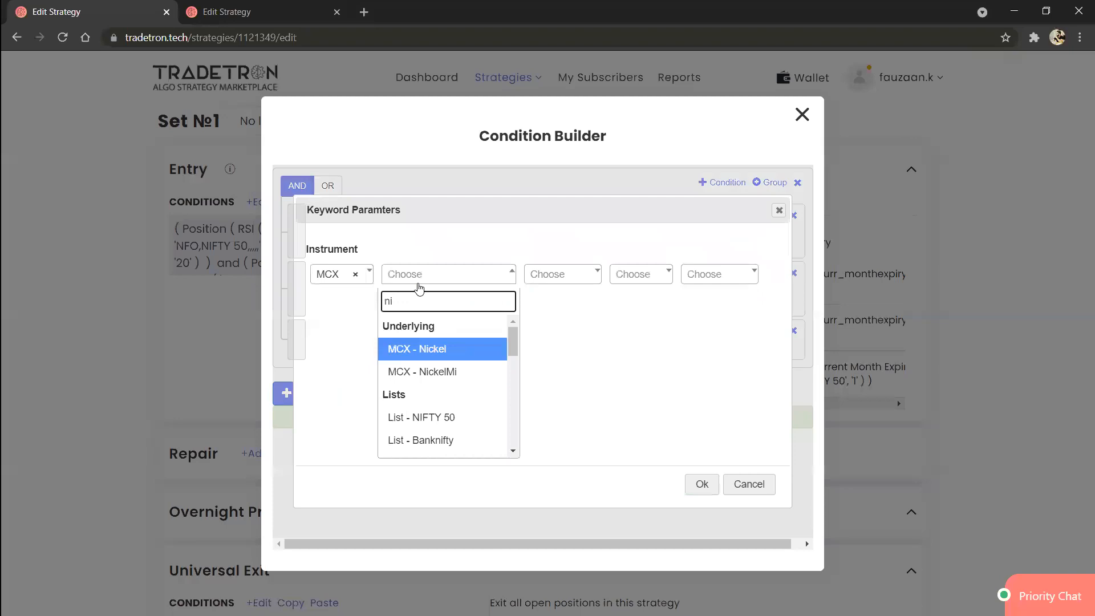
{"action": "key", "text": "Return"}
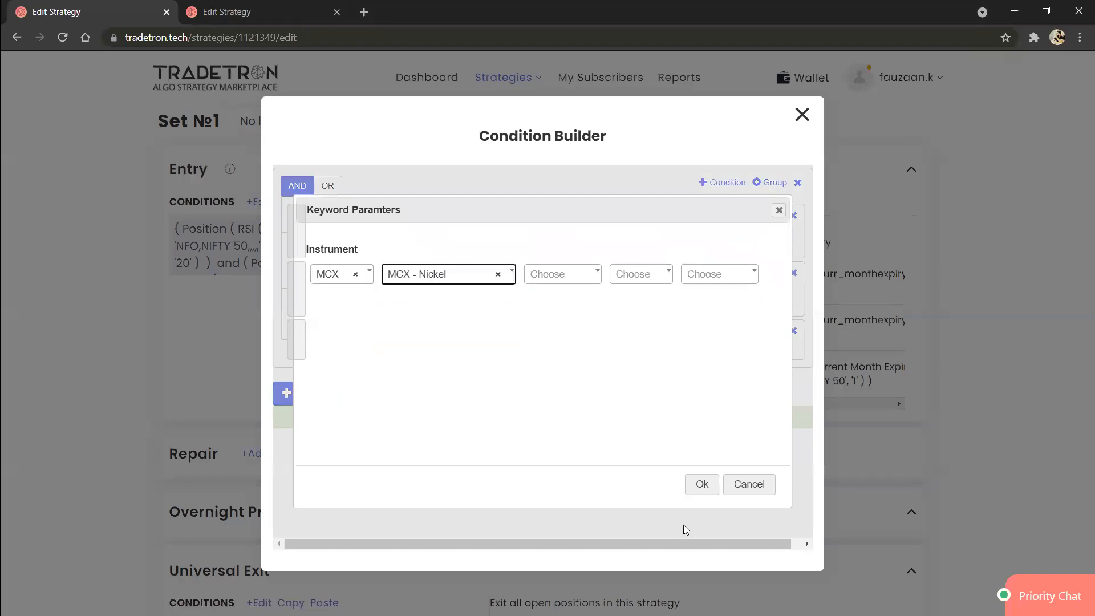
{"action": "left_click", "coordinate": [568, 284]}
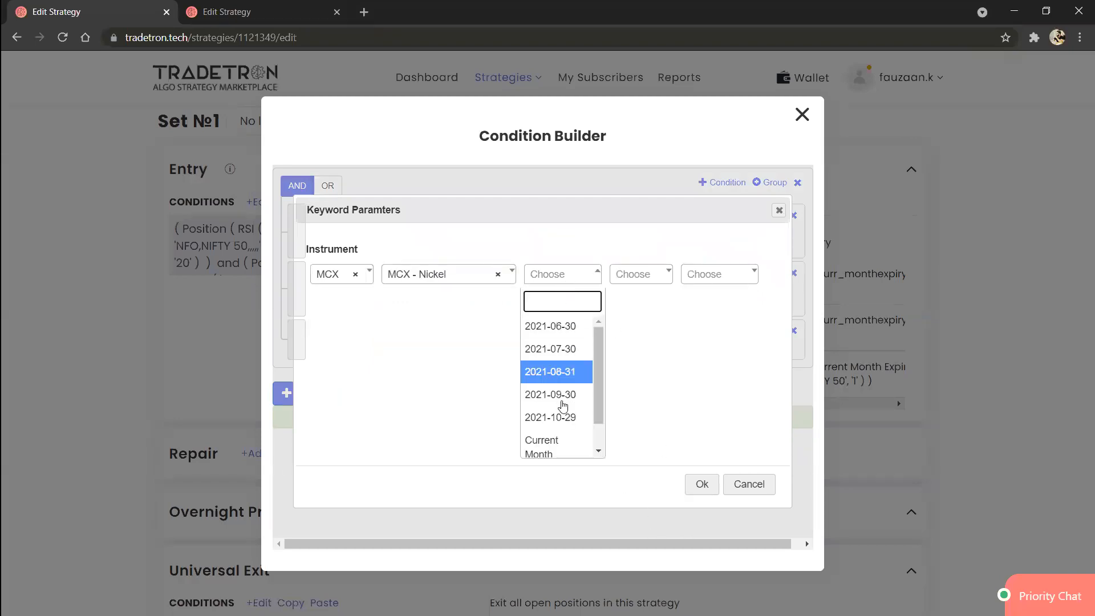
{"action": "left_click", "coordinate": [556, 446]}
{"action": "left_click", "coordinate": [701, 484]}
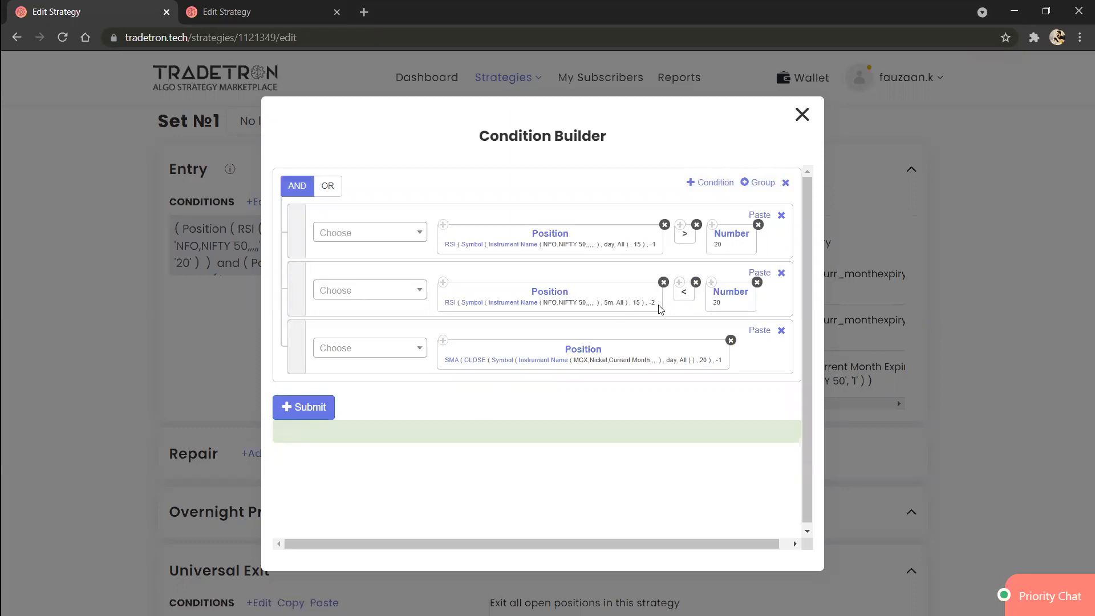
Step: Copy the less-than operator and the SMA Position block into the third condition to form an SMA comparison
{"action": "left_click", "coordinate": [682, 288]}
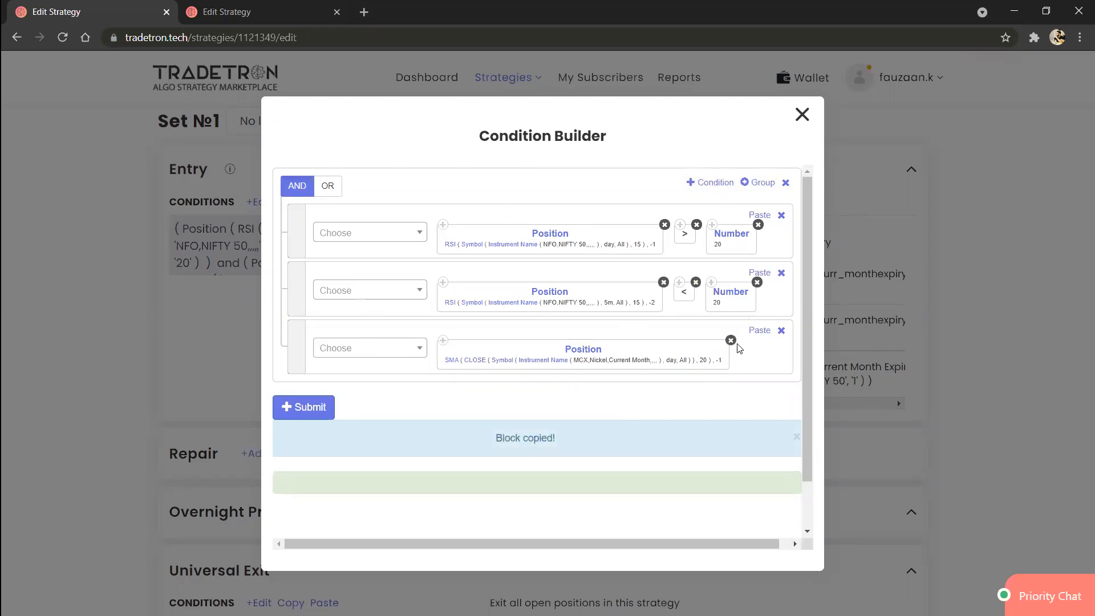
{"action": "left_click", "coordinate": [770, 331]}
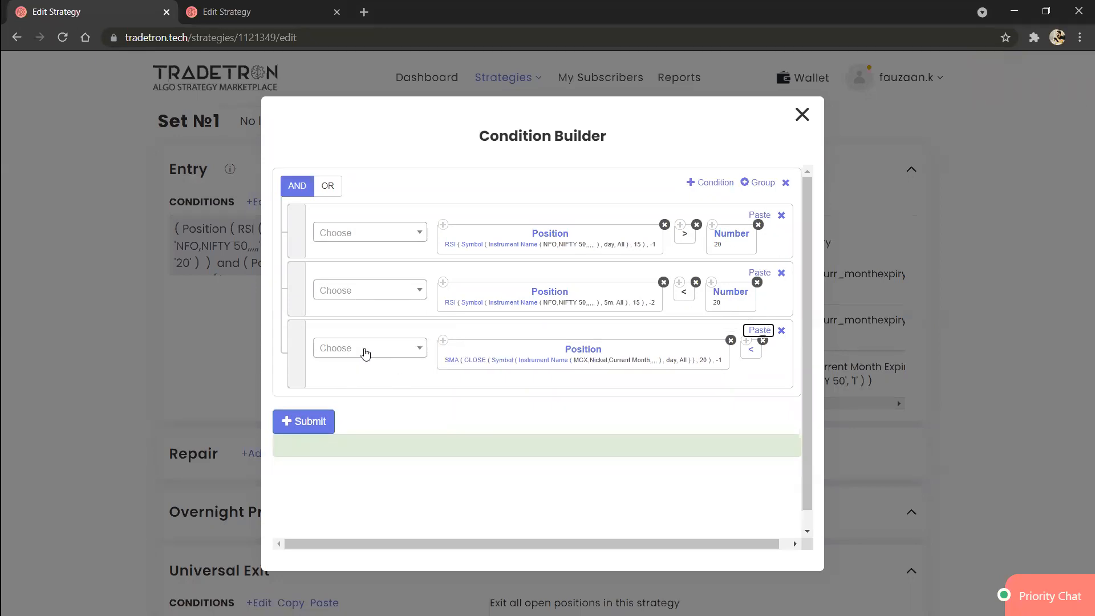
{"action": "left_click", "coordinate": [753, 349]}
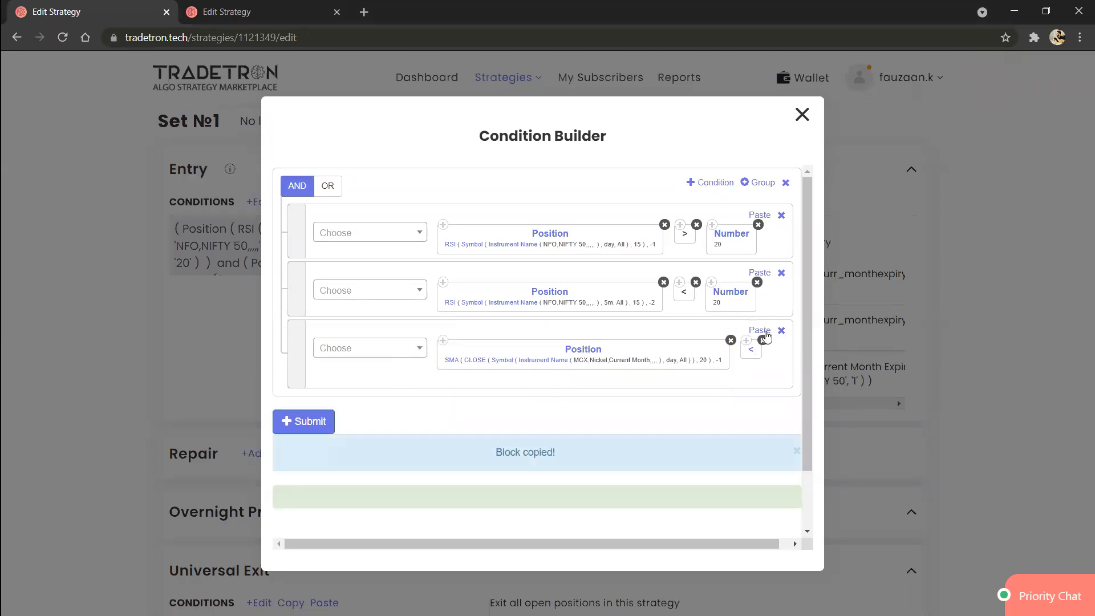
{"action": "left_click", "coordinate": [763, 332]}
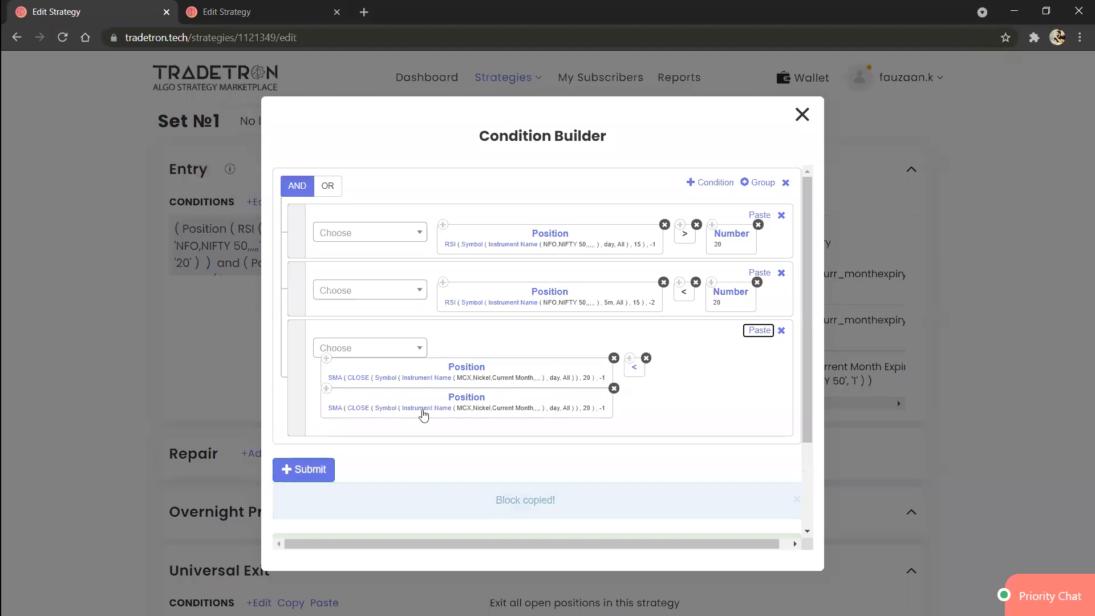
Step: Set the position of the second SMA block in the third condition to -2
{"action": "left_click", "coordinate": [476, 400]}
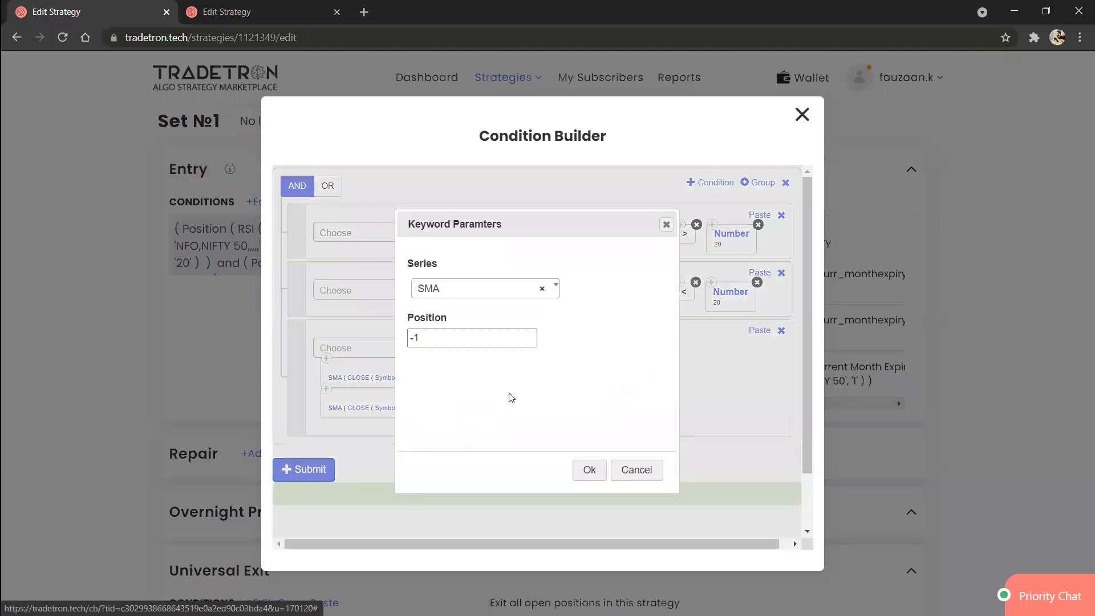
{"action": "left_click", "coordinate": [493, 342]}
{"action": "key", "text": "BackSpace"}
{"action": "type", "text": "2"}
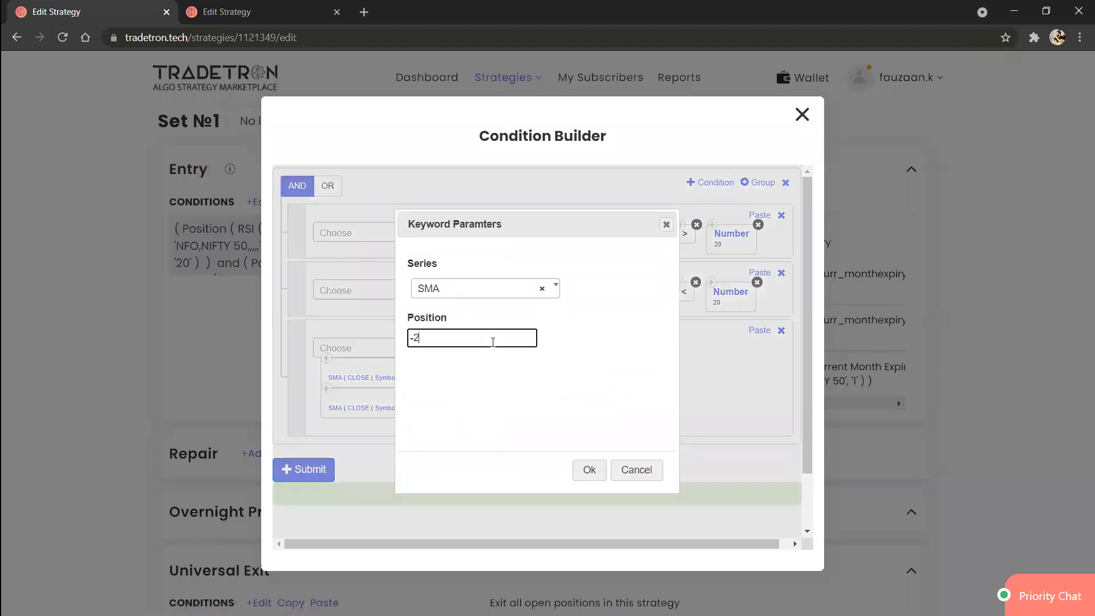
{"action": "left_click", "coordinate": [590, 470]}
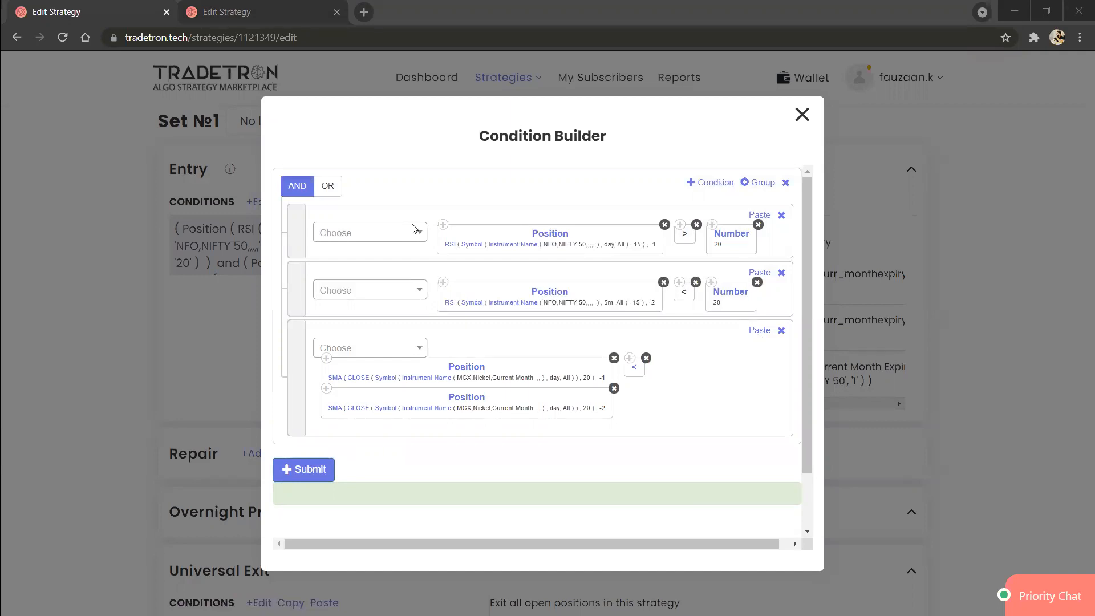
Step: Review the series and period parameters of the first SMA block in the third condition
{"action": "left_click", "coordinate": [340, 381]}
{"action": "left_click", "coordinate": [447, 333]}
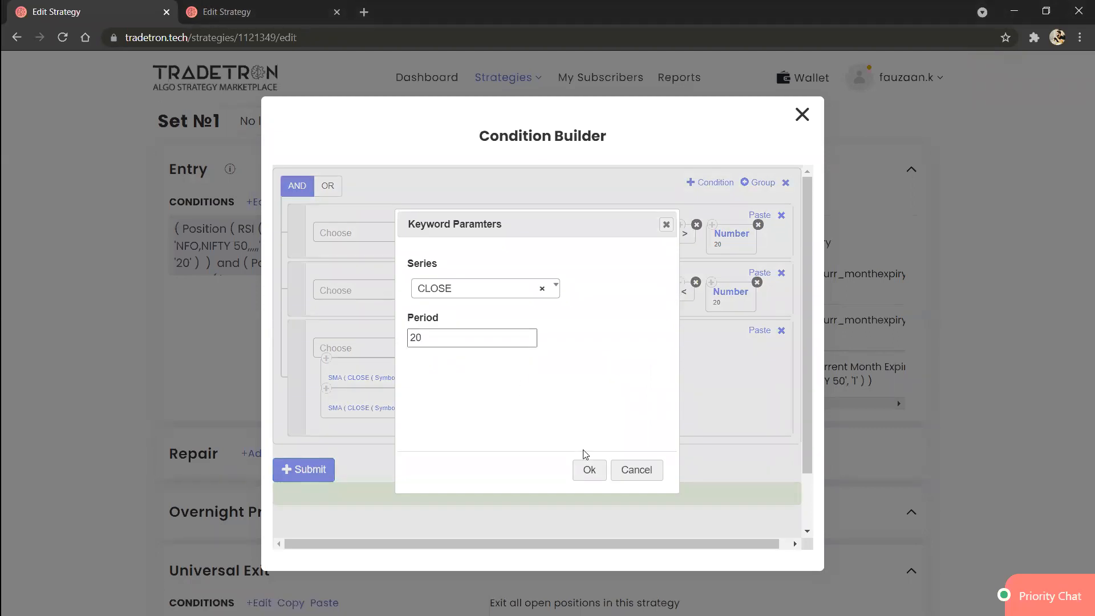
{"action": "left_click", "coordinate": [587, 471]}
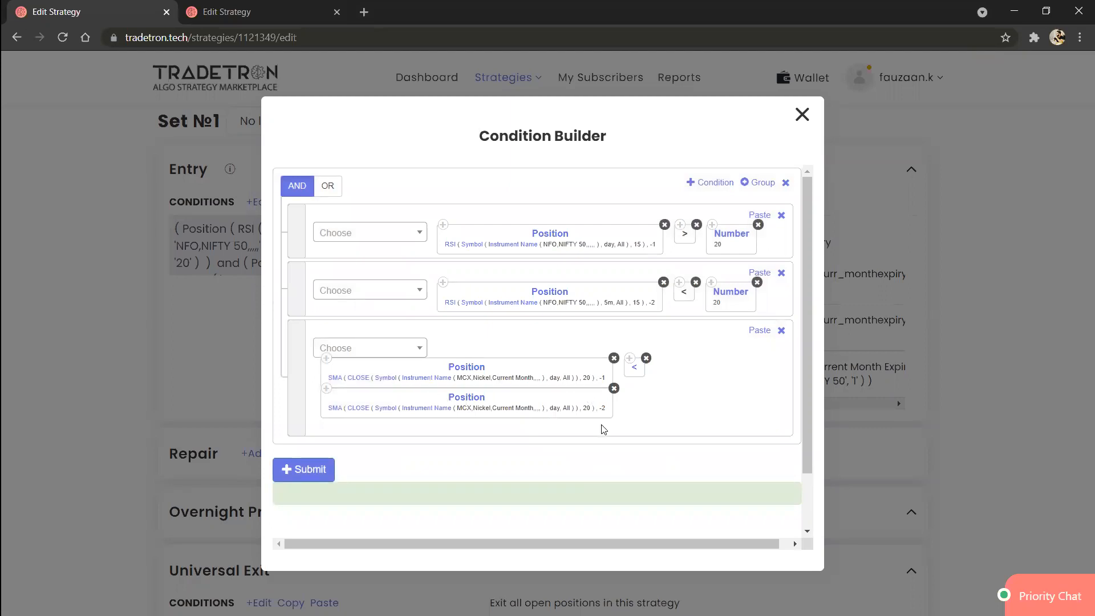
Step: Change the instrument of the first SMA block in the third condition to NFO - NIFTY 50 and clear its expiry
{"action": "left_click", "coordinate": [433, 386]}
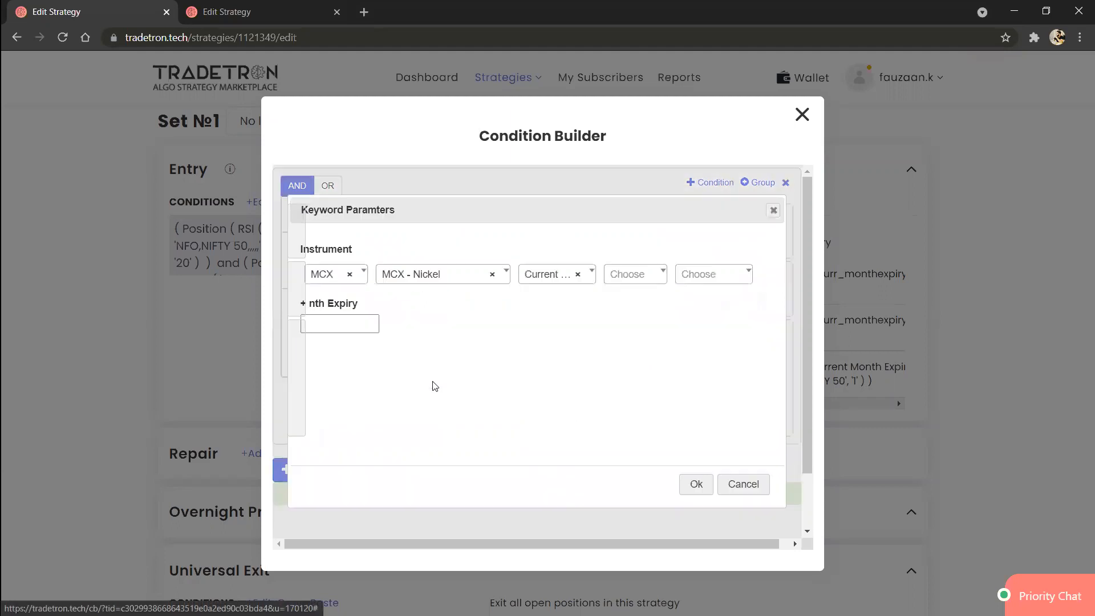
{"action": "left_click", "coordinate": [342, 285]}
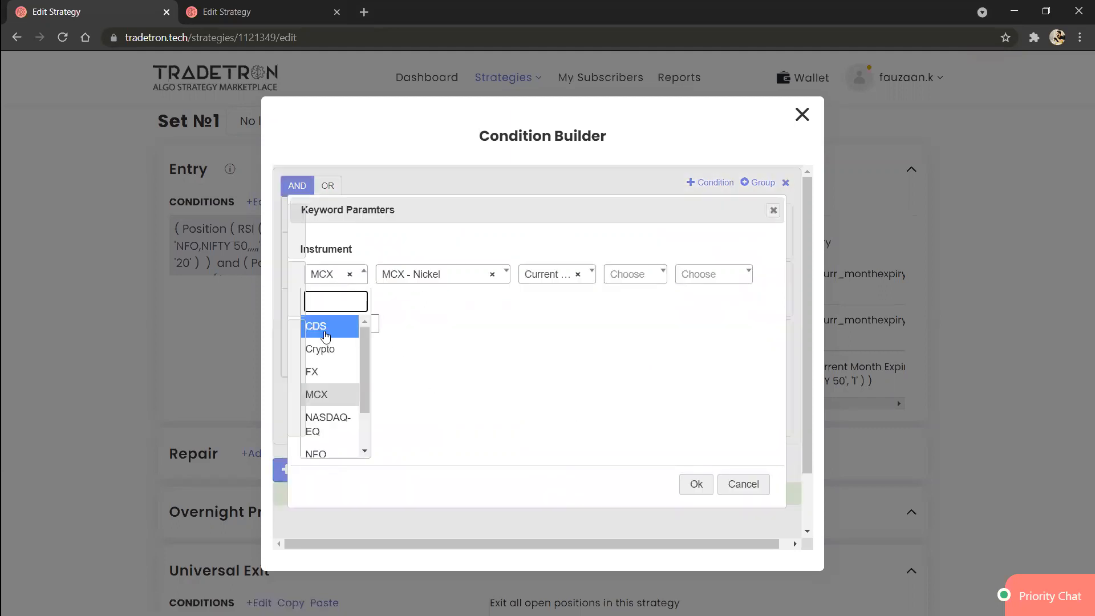
{"action": "left_click", "coordinate": [329, 453]}
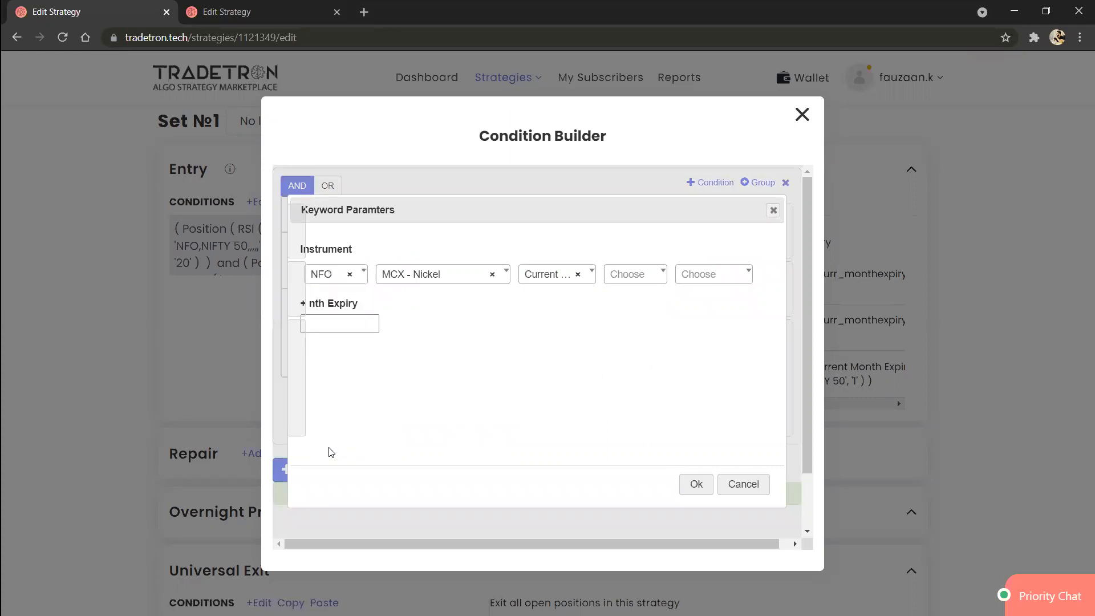
{"action": "left_click", "coordinate": [454, 285]}
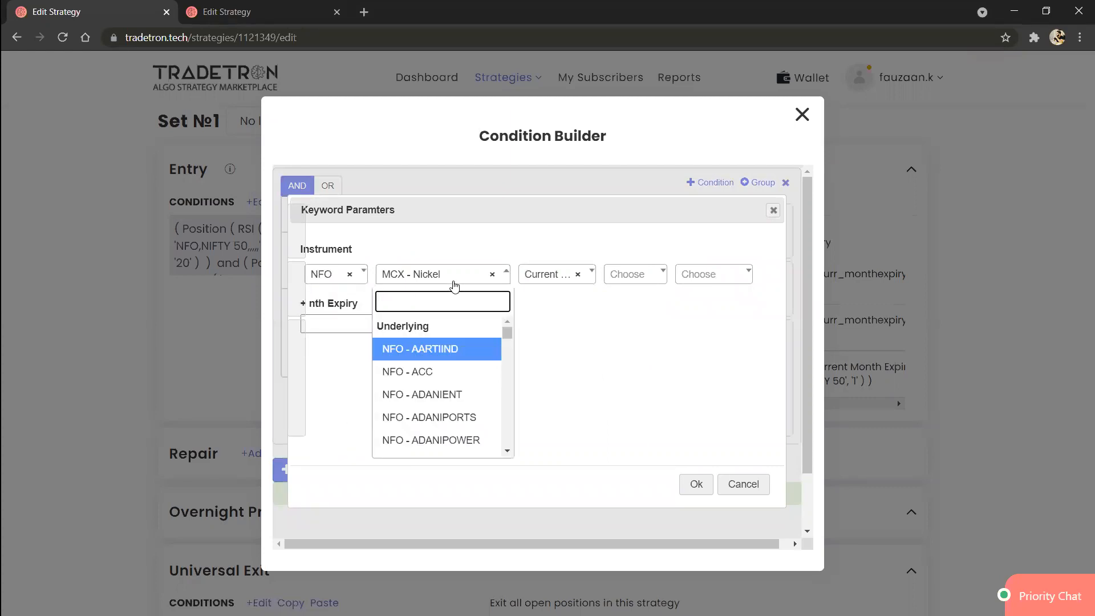
{"action": "type", "text": "nifty"}
{"action": "key", "text": "Return"}
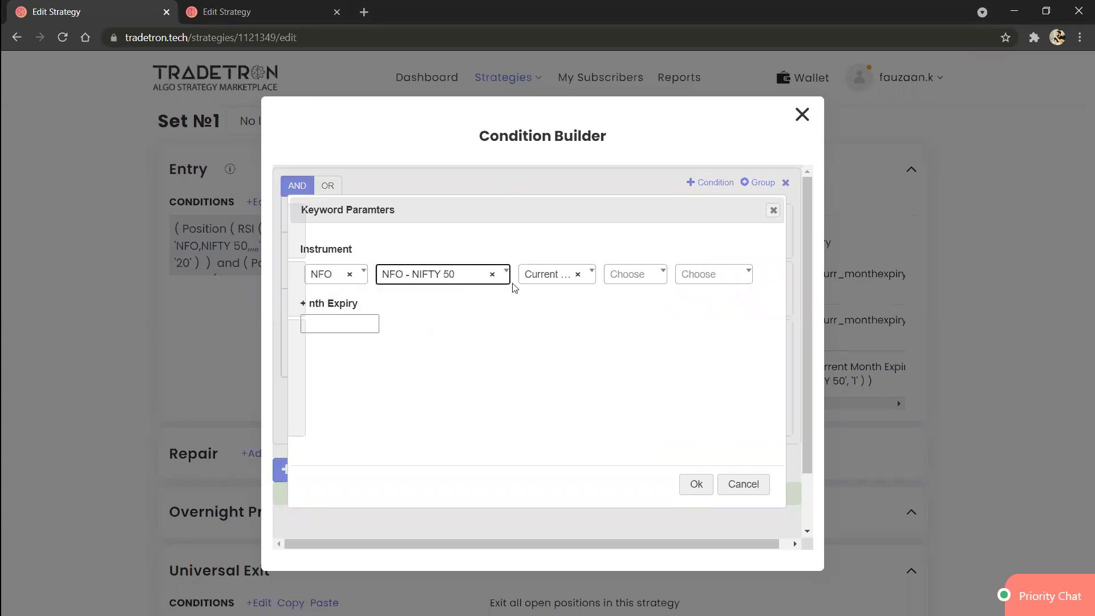
{"action": "left_click", "coordinate": [536, 284]}
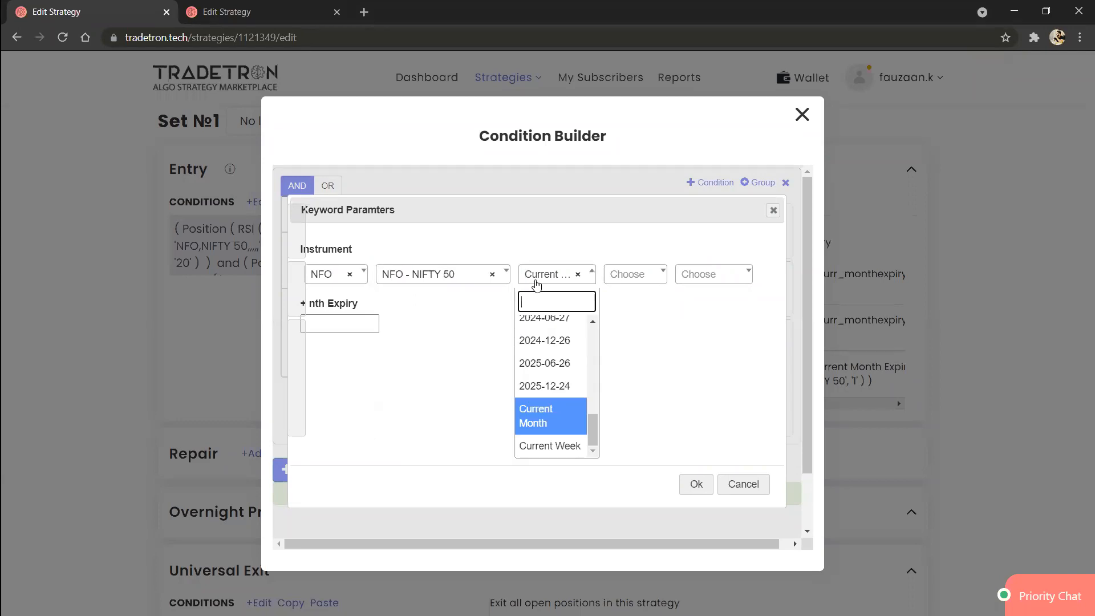
{"action": "left_click", "coordinate": [577, 278]}
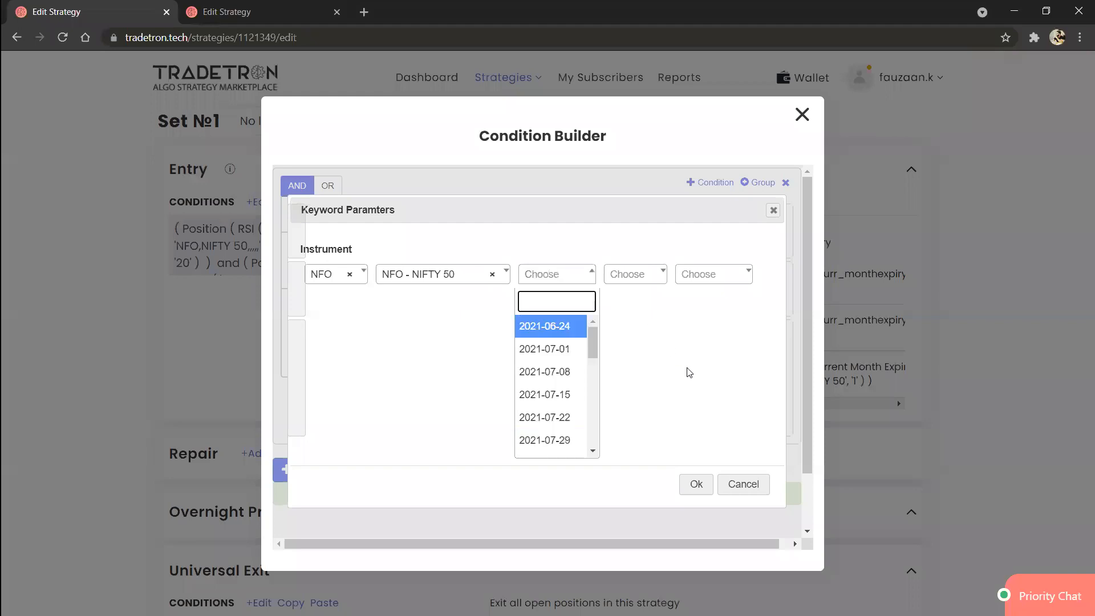
{"action": "left_click", "coordinate": [688, 375]}
{"action": "left_click", "coordinate": [697, 485]}
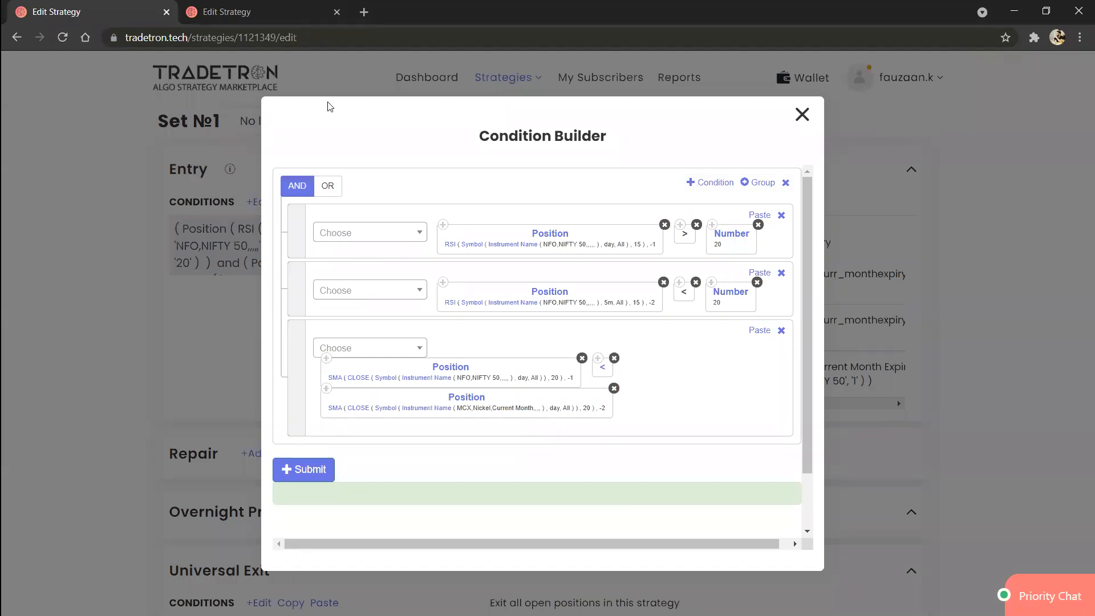
{"action": "key", "text": "alt+Tab"}
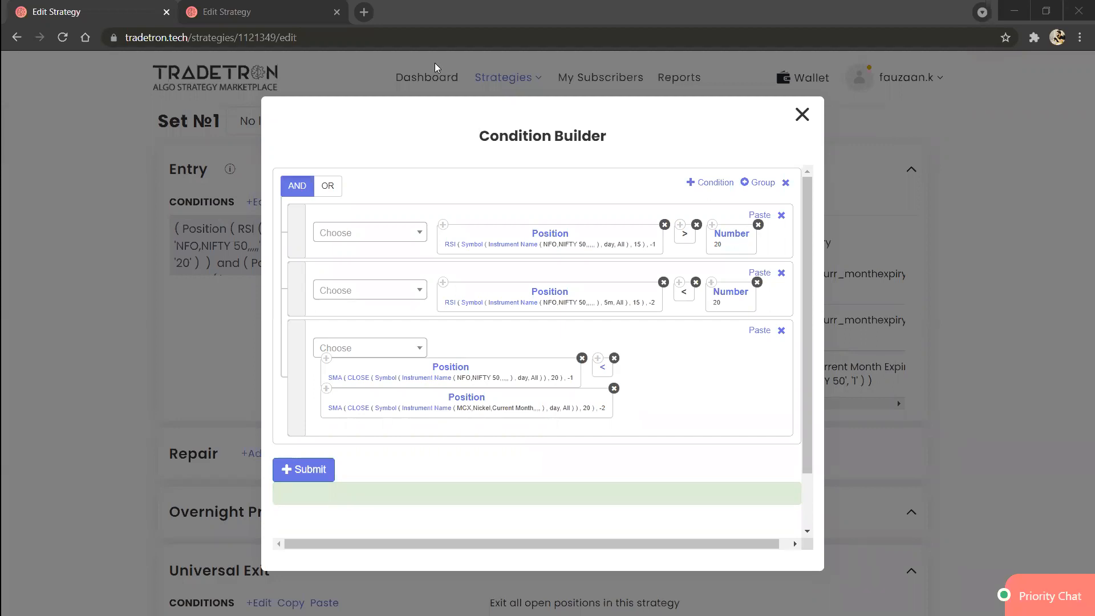
Step: Add a Position block to the third condition with the Highest High Value series and position -1
{"action": "left_click", "coordinate": [381, 358]}
{"action": "type", "text": "posi"}
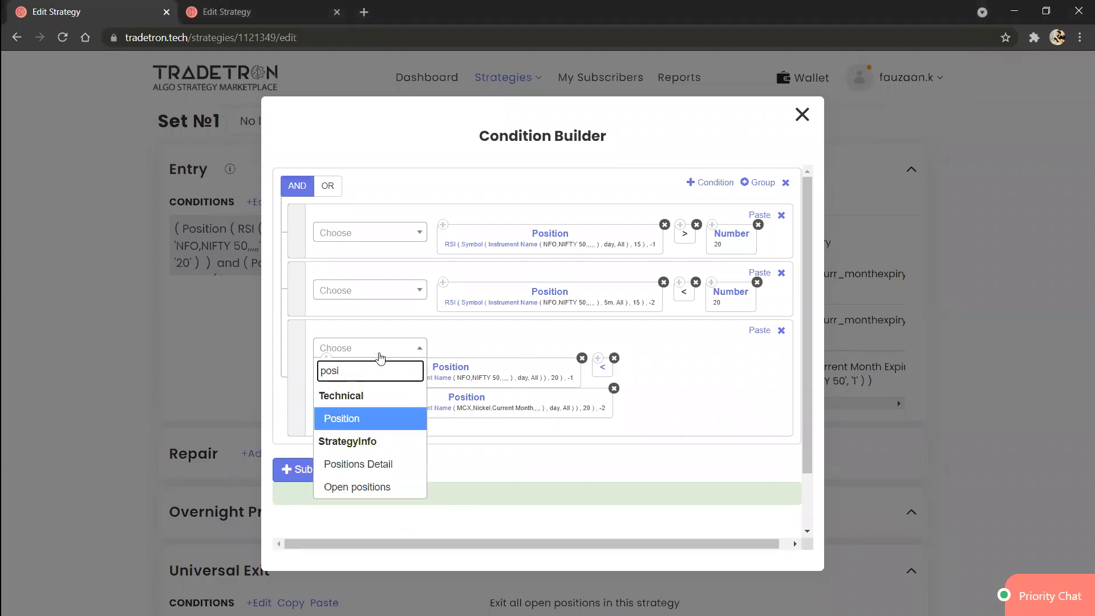
{"action": "key", "text": "Return"}
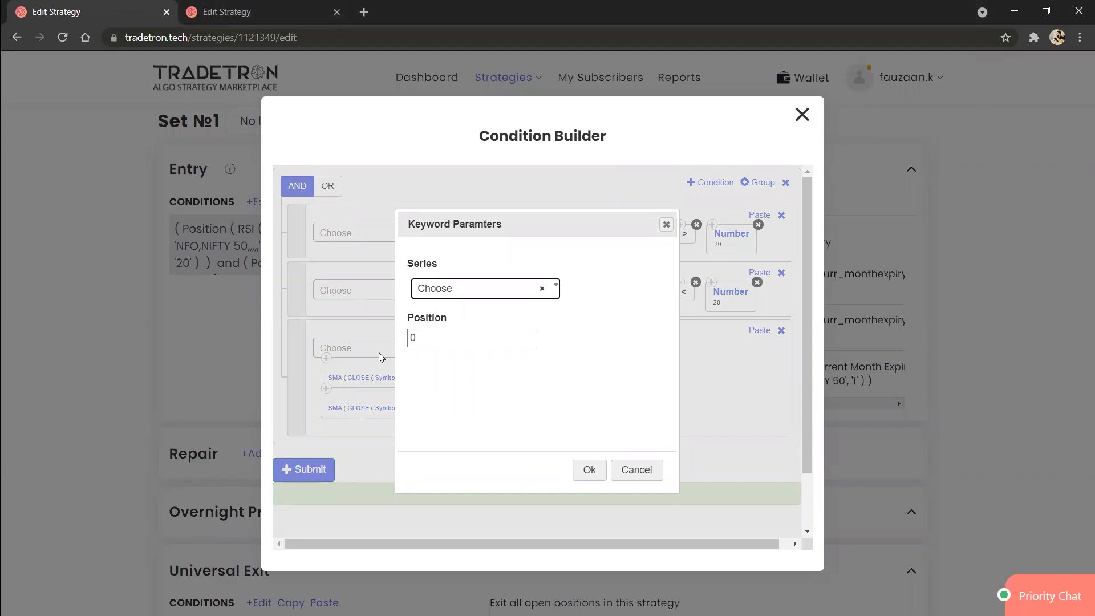
{"action": "left_click", "coordinate": [491, 301]}
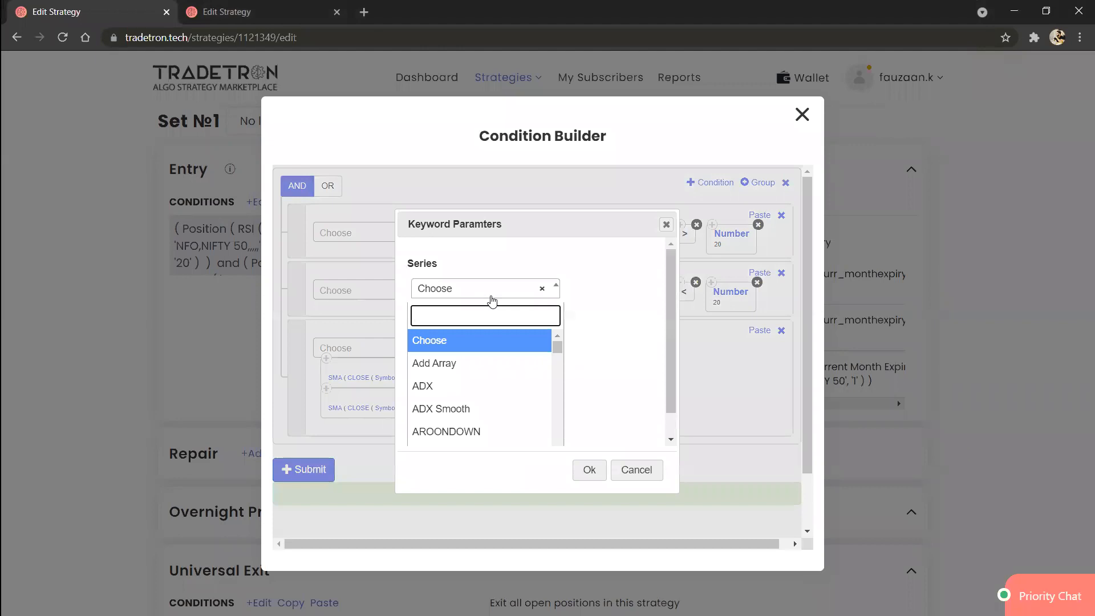
{"action": "type", "text": "high"}
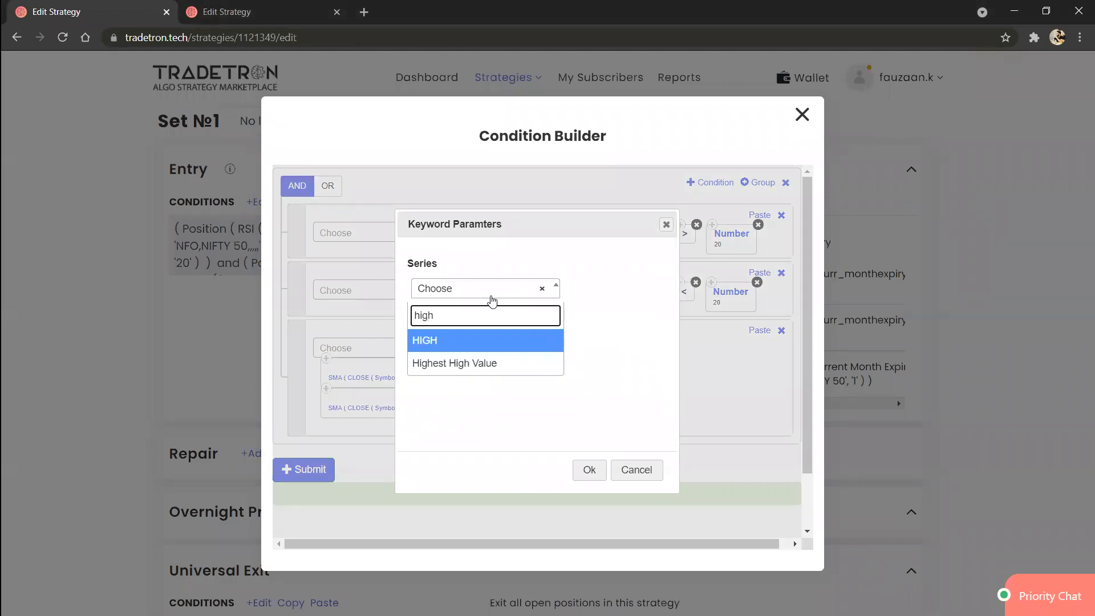
{"action": "key", "text": "Down"}
{"action": "key", "text": "Return"}
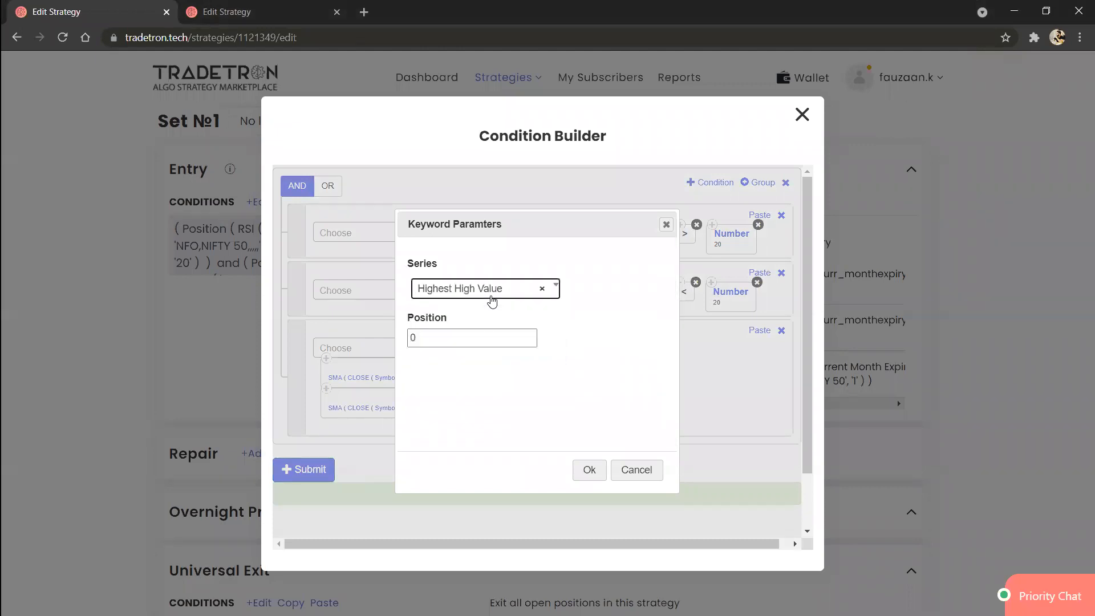
{"action": "left_click", "coordinate": [470, 338]}
{"action": "key", "text": "BackSpace"}
{"action": "type", "text": "-1"}
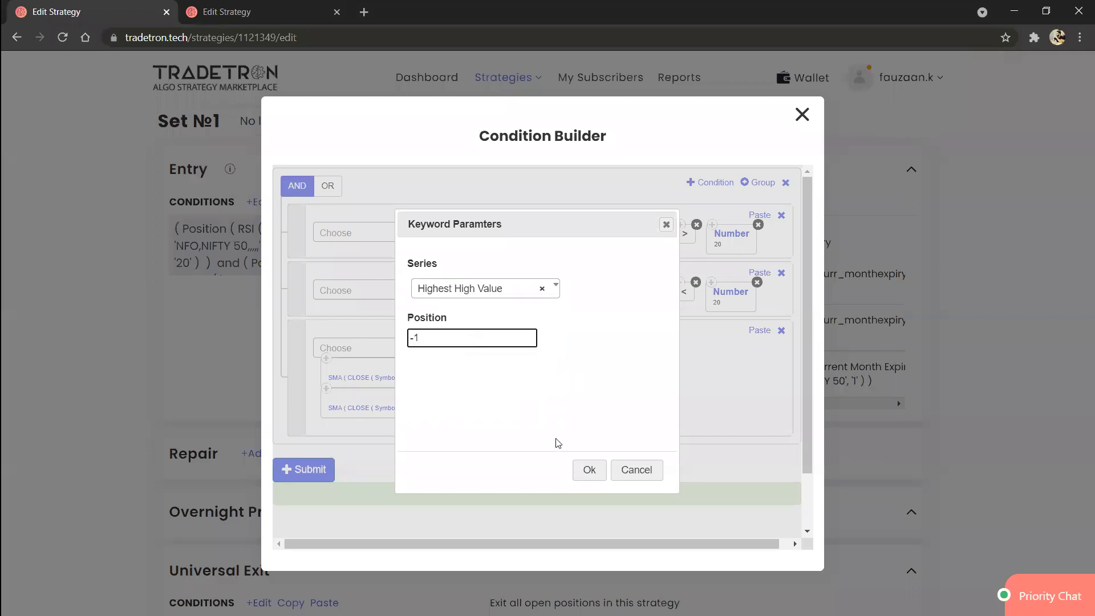
{"action": "left_click", "coordinate": [587, 473]}
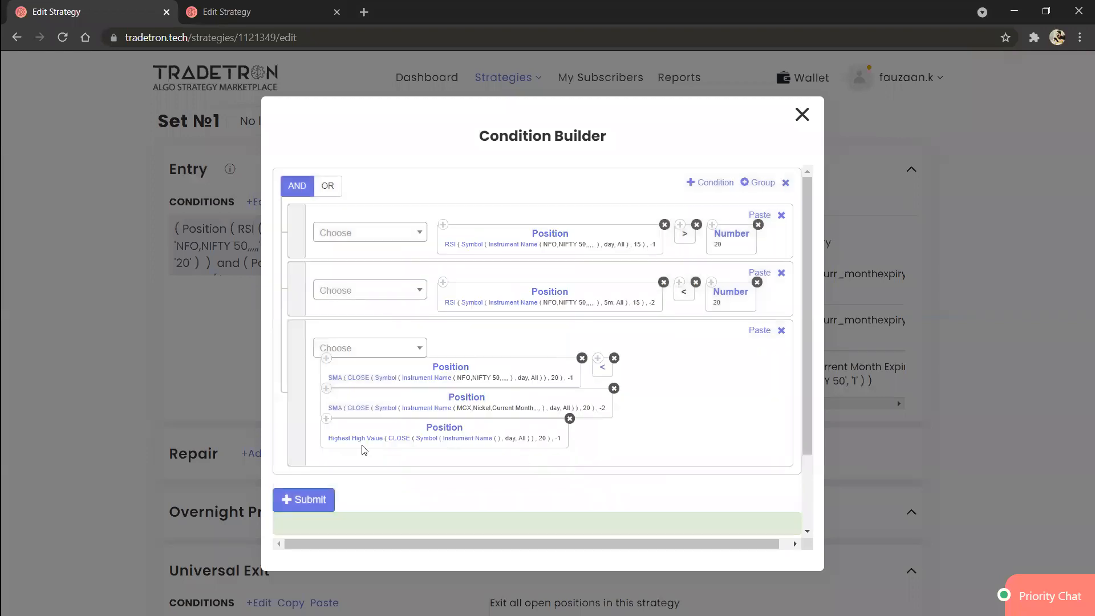
Step: Set the Highest High Value block's series to HIGH and its period to 3
{"action": "left_click", "coordinate": [363, 443]}
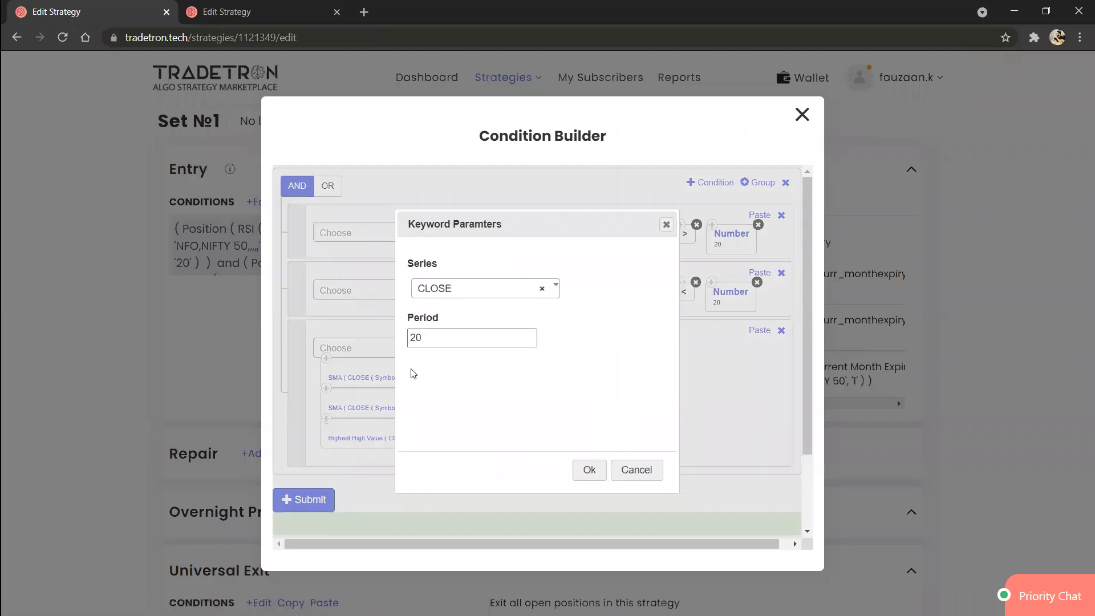
{"action": "double_click", "coordinate": [438, 347]}
{"action": "type", "text": "3"}
{"action": "left_click", "coordinate": [489, 296]}
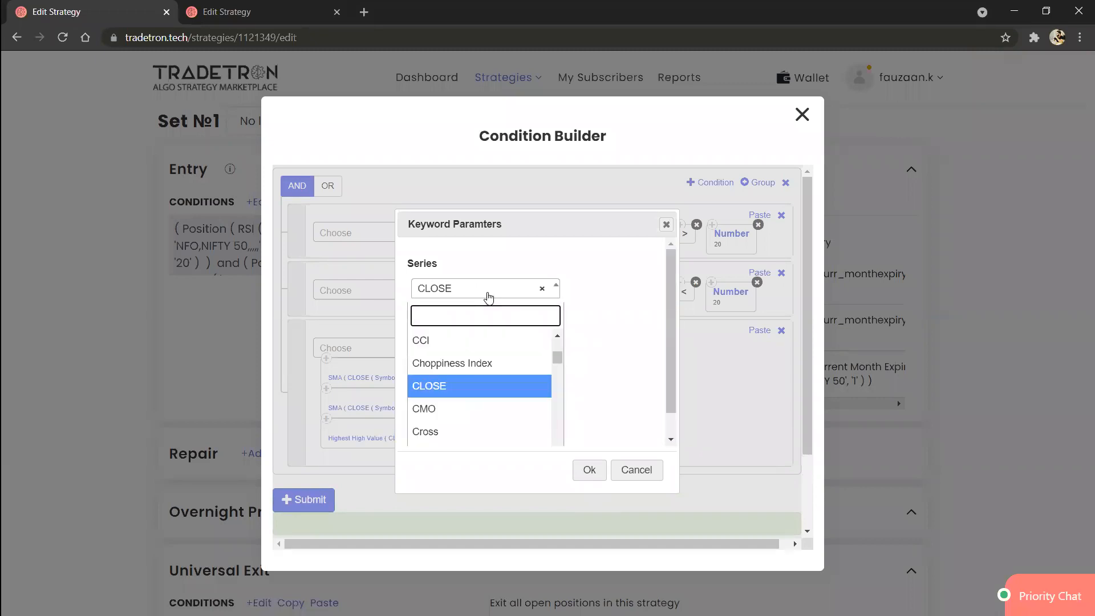
{"action": "type", "text": "High"}
{"action": "key", "text": "Return"}
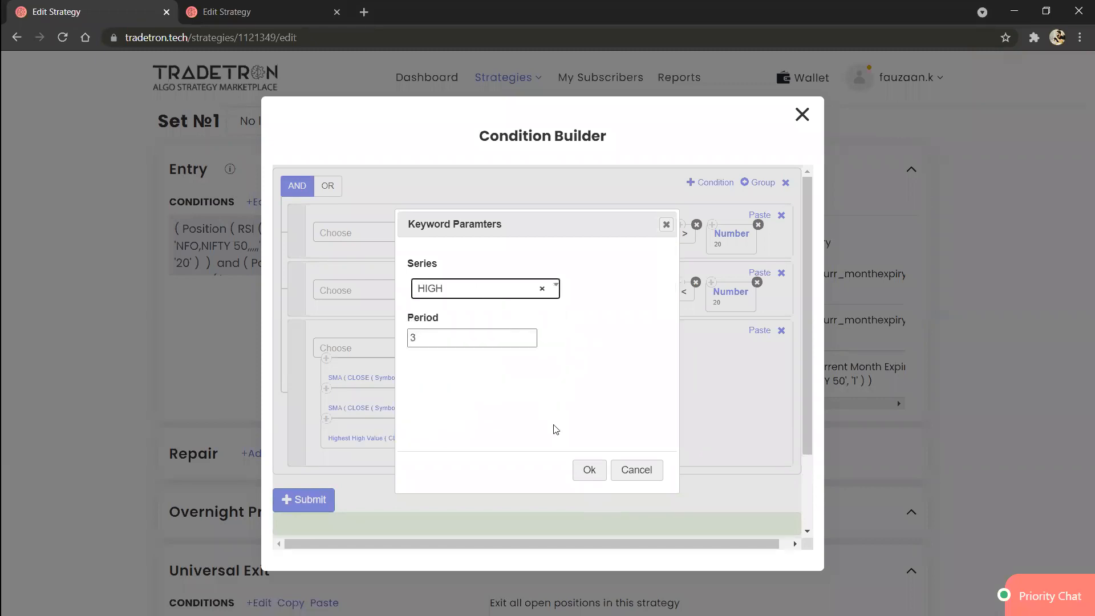
{"action": "left_click", "coordinate": [583, 473]}
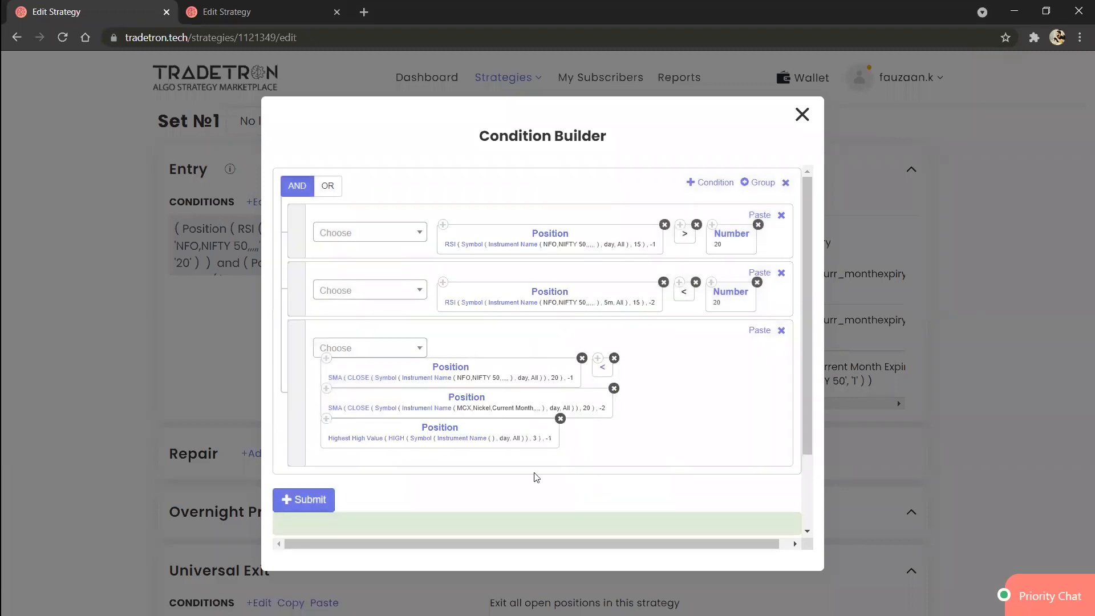
Step: Set the Highest High Value block's instrument to NFO - NIFTY 50
{"action": "left_click", "coordinate": [446, 442]}
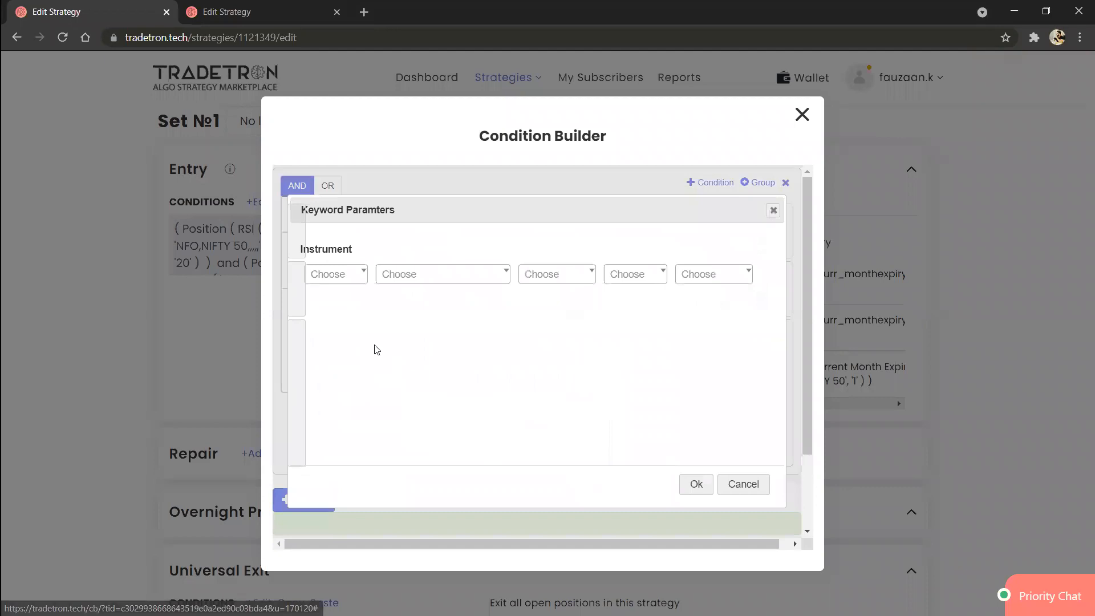
{"action": "left_click", "coordinate": [337, 282]}
{"action": "type", "text": "NFO"}
{"action": "key", "text": "Return"}
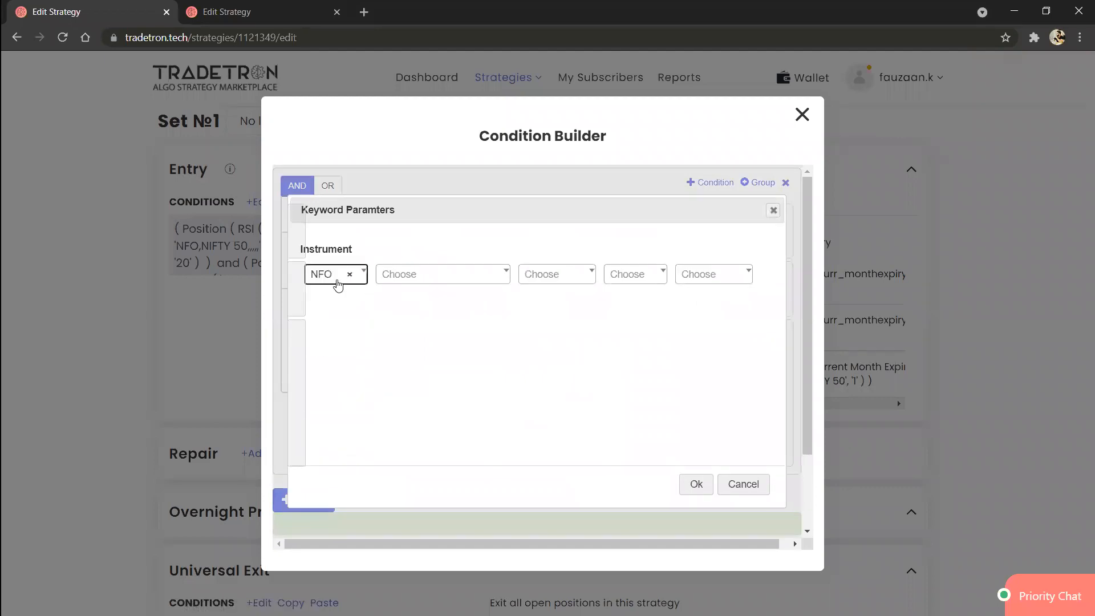
{"action": "type", "text": "nify"}
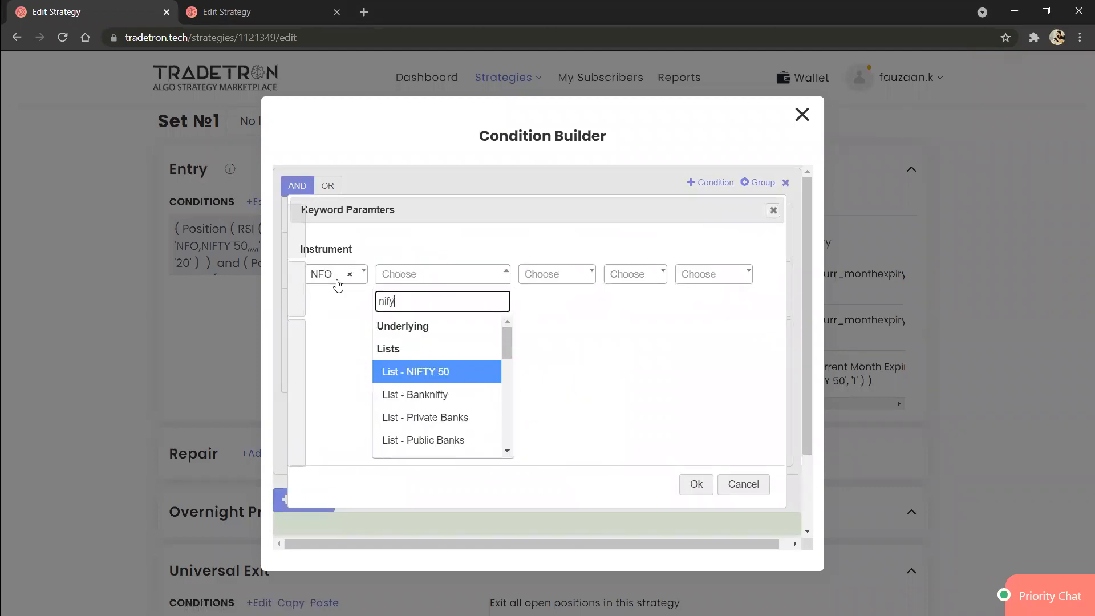
{"action": "key", "text": "BackSpace"}
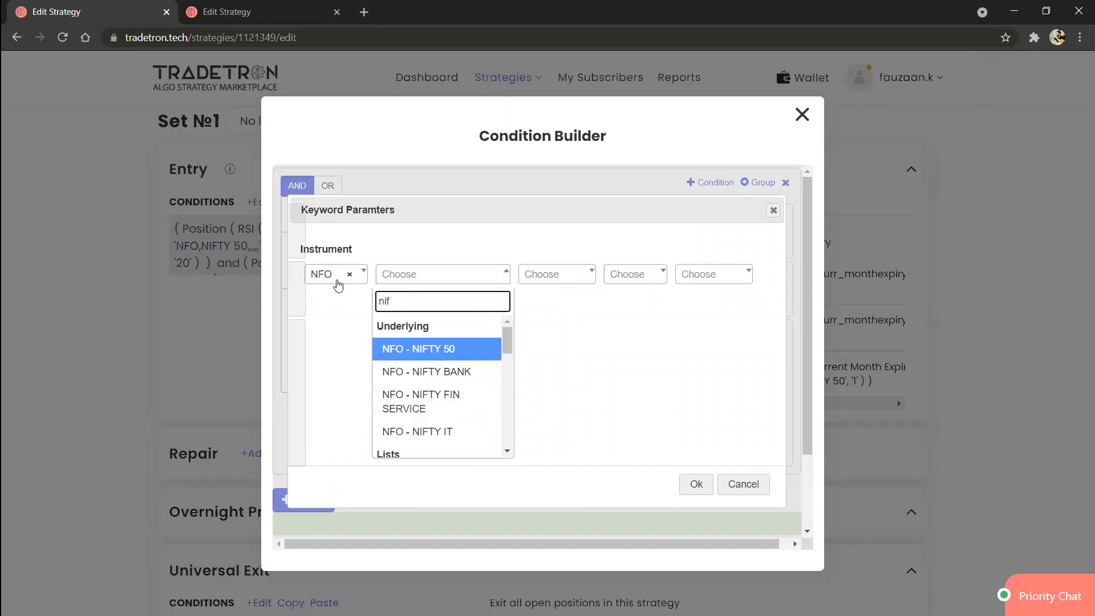
{"action": "key", "text": "Return"}
{"action": "left_click", "coordinate": [695, 485]}
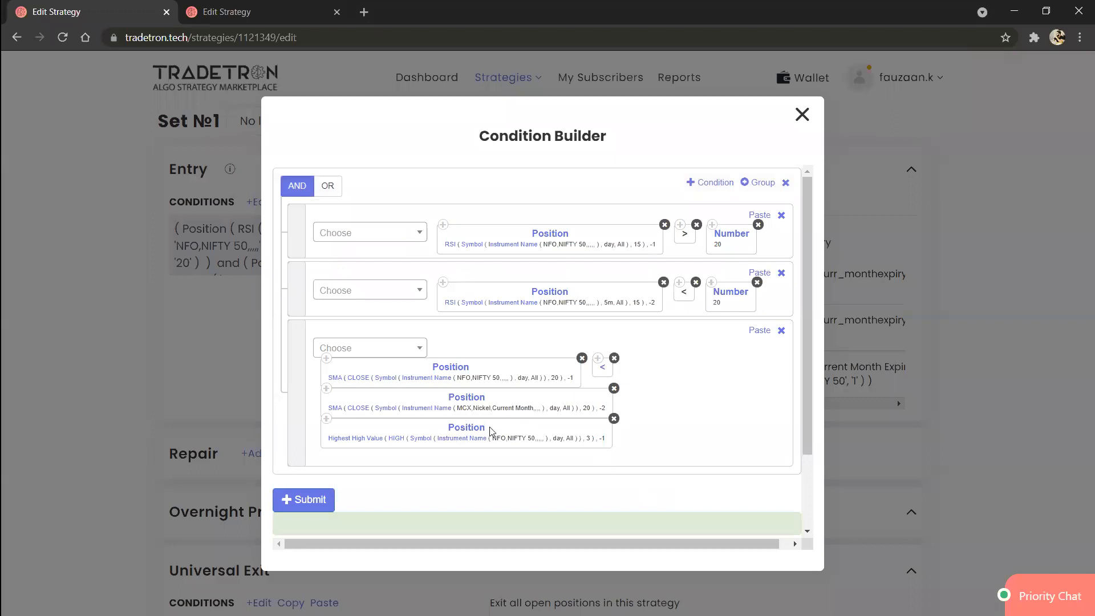
Step: Set the candle type of the Highest High Value block to 5m
{"action": "left_click", "coordinate": [421, 440]}
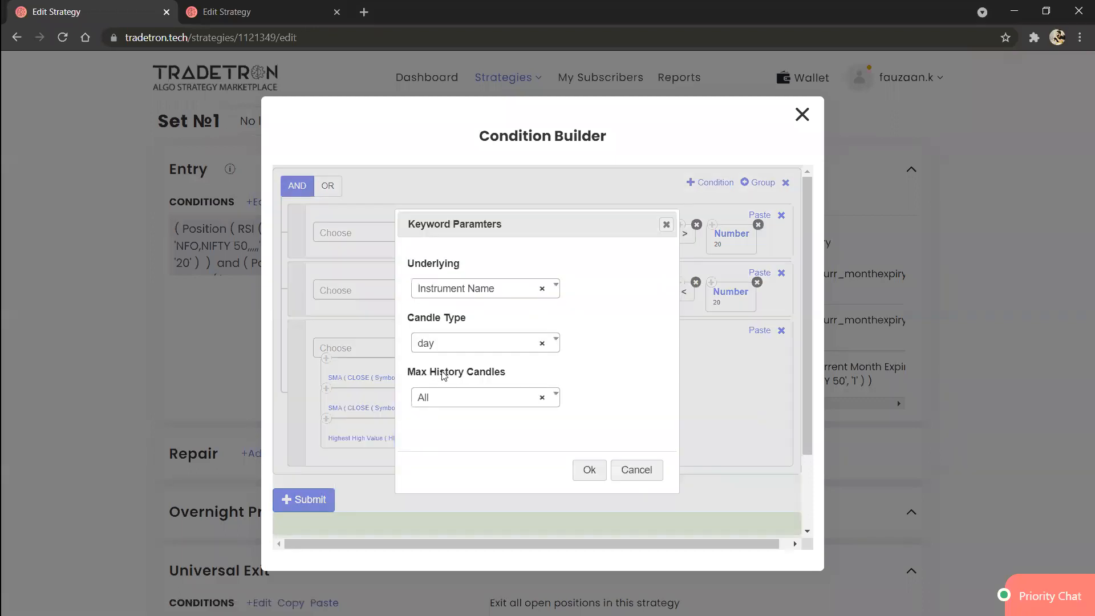
{"action": "left_click", "coordinate": [455, 344]}
{"action": "type", "text": "5m"}
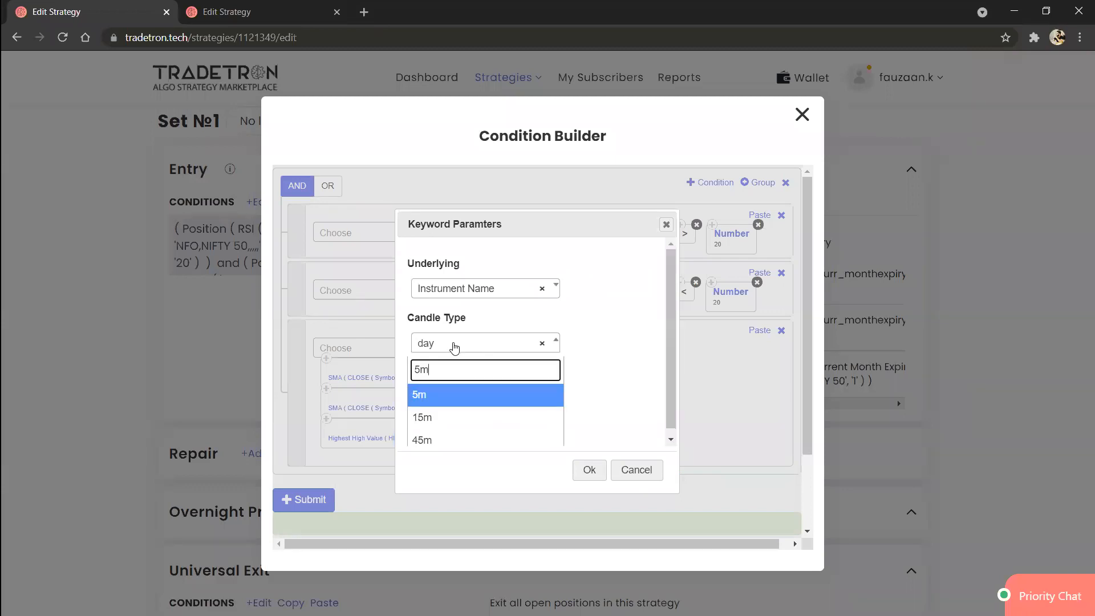
{"action": "key", "text": "Return"}
{"action": "left_click", "coordinate": [581, 471]}
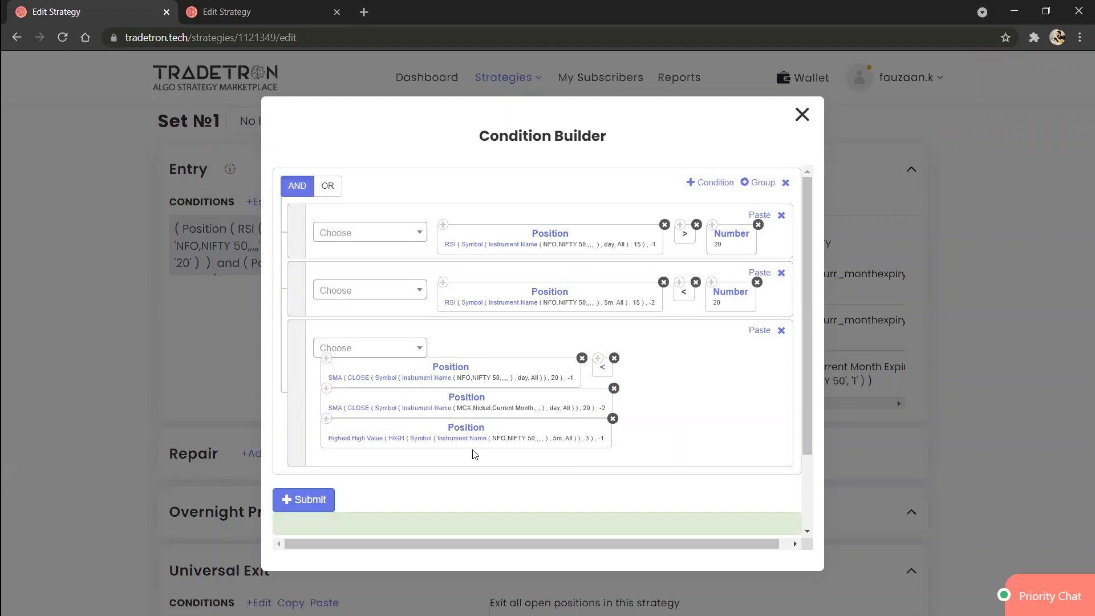
Step: Change the third Position block's series in the third condition to Lowest Low Value
{"action": "left_click", "coordinate": [458, 433]}
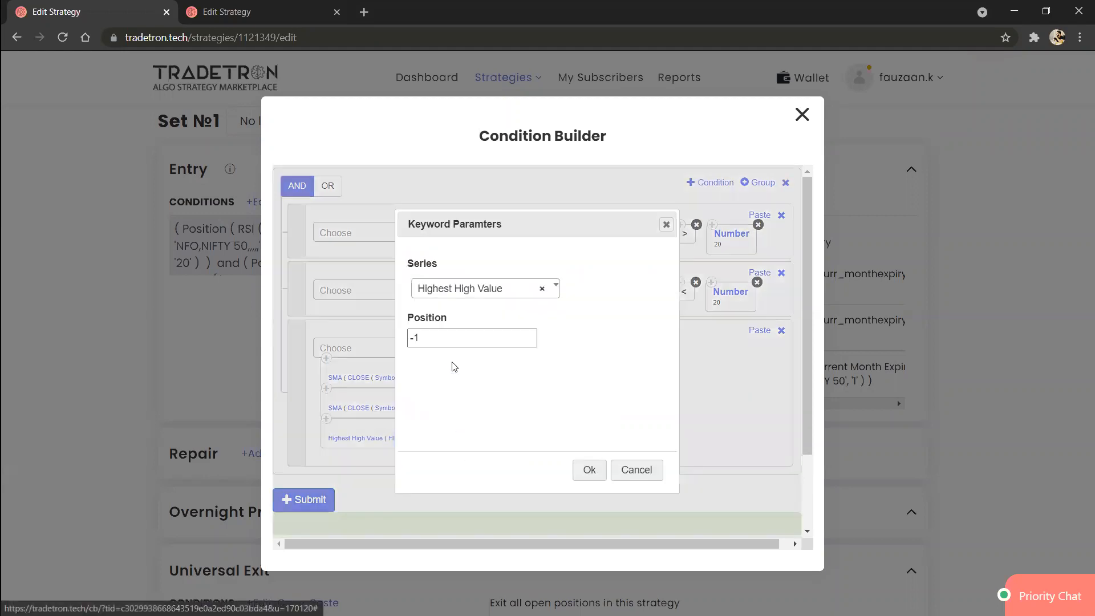
{"action": "left_click", "coordinate": [485, 294]}
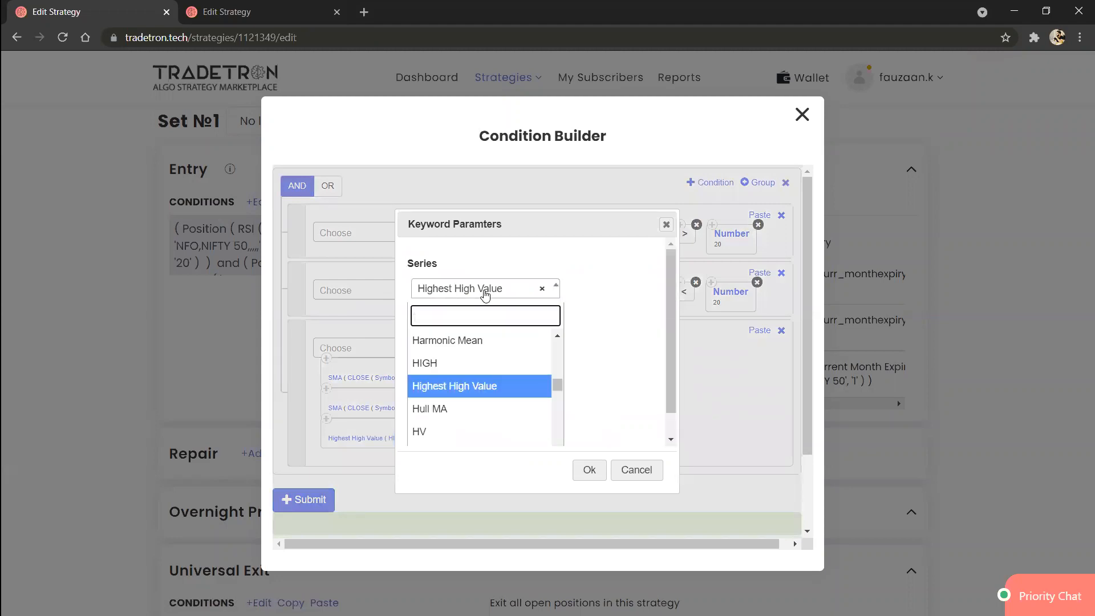
{"action": "type", "text": "low"}
{"action": "key", "text": "Down"}
{"action": "key", "text": "Down"}
{"action": "key", "text": "Down"}
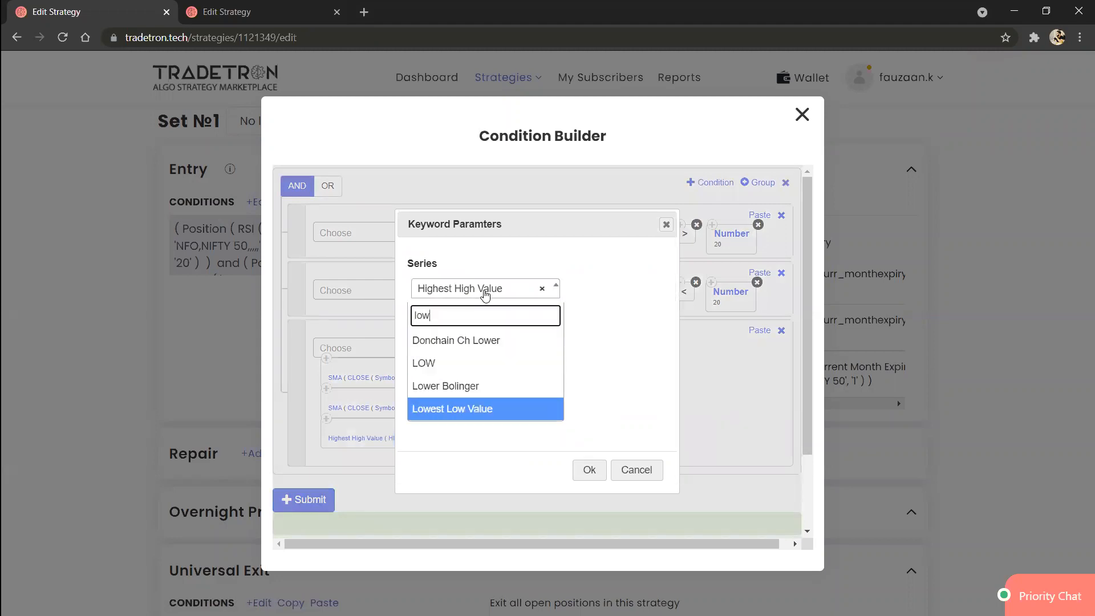
{"action": "key", "text": "Return"}
{"action": "left_click", "coordinate": [594, 473]}
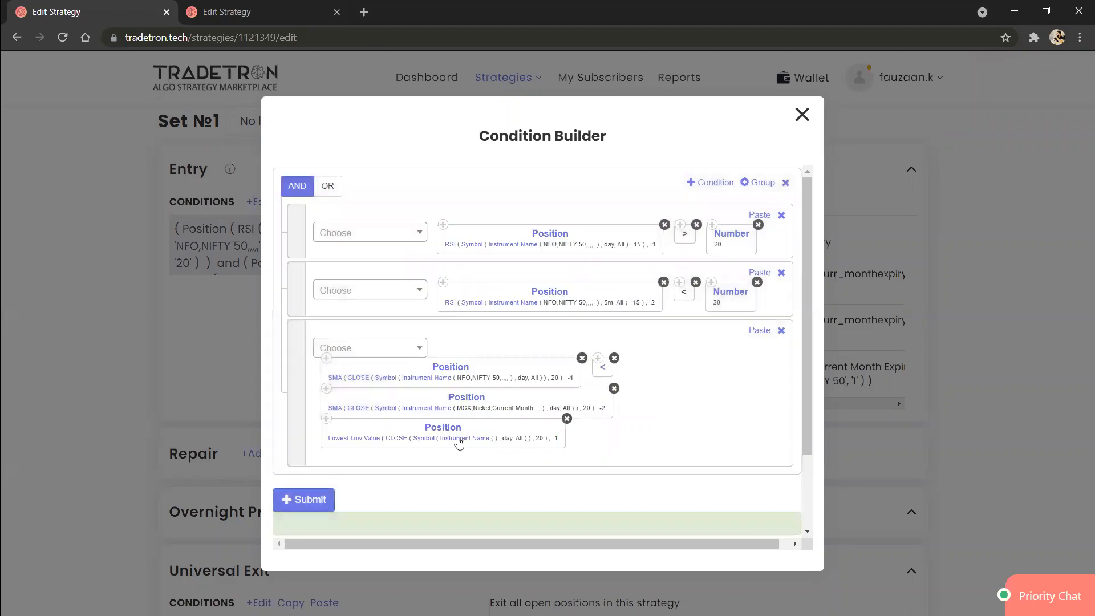
Step: Set the Lowest Low Value block's series to LOW and its period to 3
{"action": "left_click", "coordinate": [370, 443]}
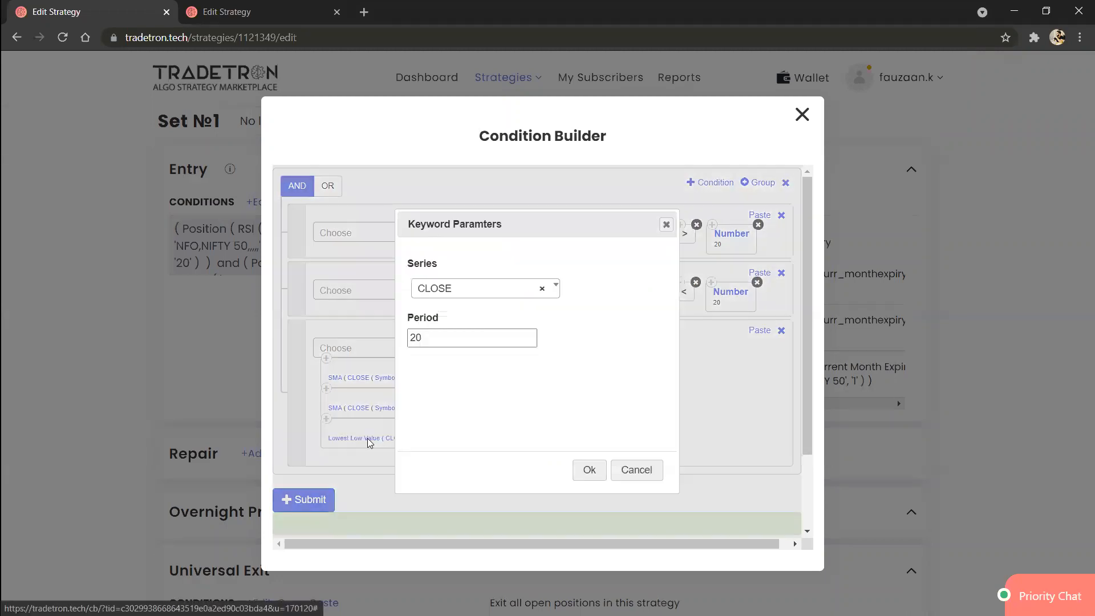
{"action": "double_click", "coordinate": [457, 334]}
{"action": "type", "text": "5"}
{"action": "left_click", "coordinate": [482, 292]}
{"action": "type", "text": "low"}
{"action": "key", "text": "Down"}
{"action": "key", "text": "Return"}
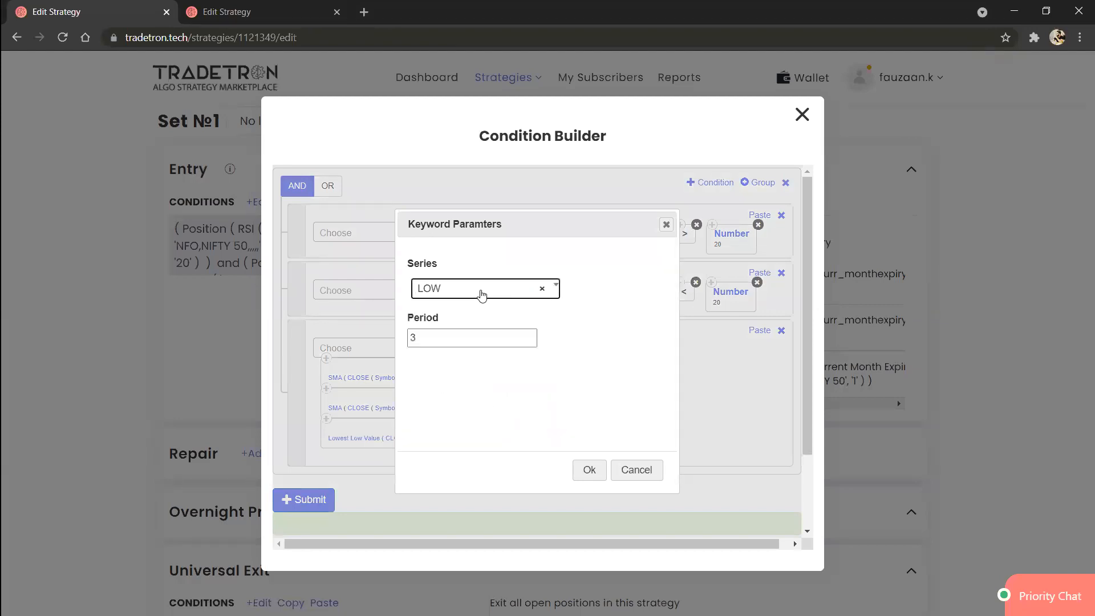
{"action": "left_click", "coordinate": [589, 471]}
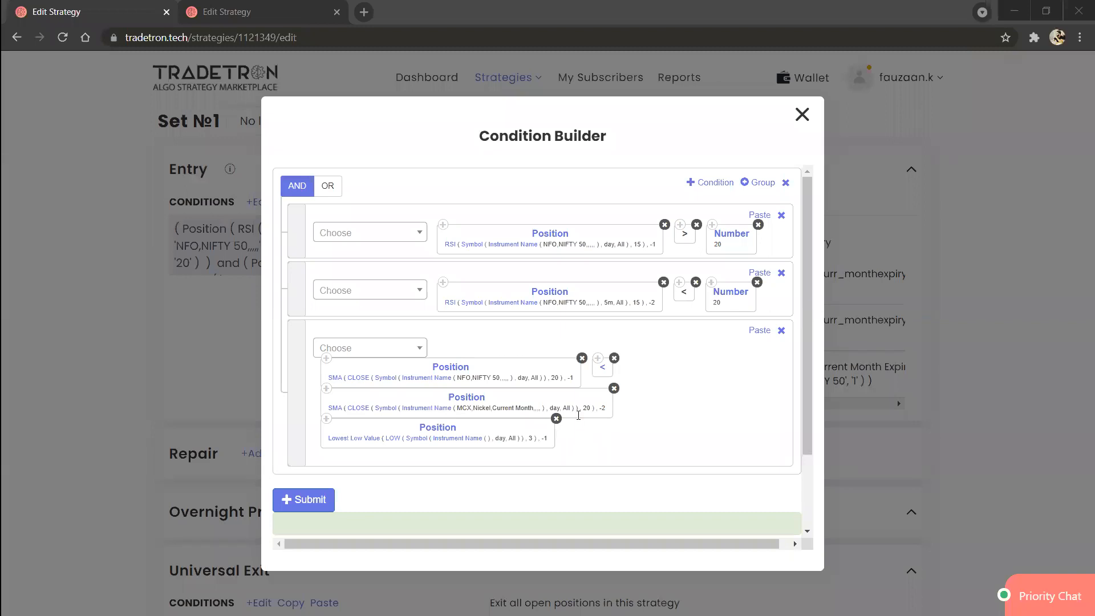
Step: Delete both SMA Position blocks from the third condition and move the less-than operator after the Lowest Low Value block
{"action": "left_click", "coordinate": [614, 389]}
{"action": "left_click", "coordinate": [582, 358]}
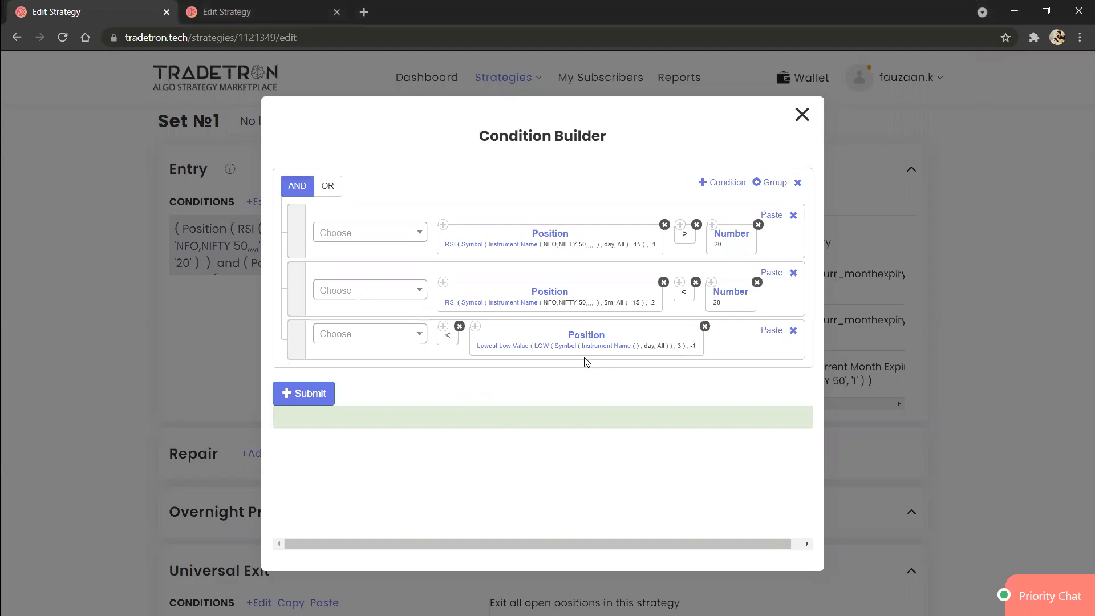
{"action": "left_click_drag", "start_coordinate": [447, 336], "coordinate": [693, 336]}
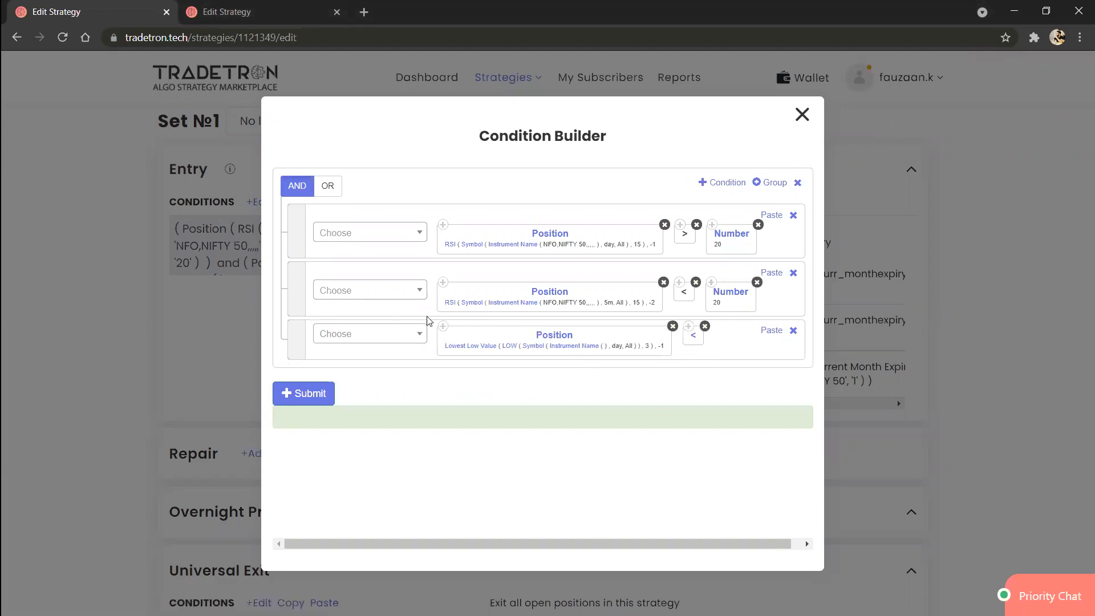
Step: Add a Position block with series CLOSE and position -1 to the third condition, and close the Condition Builder without submitting
{"action": "left_click", "coordinate": [420, 334]}
{"action": "type", "text": "positio"}
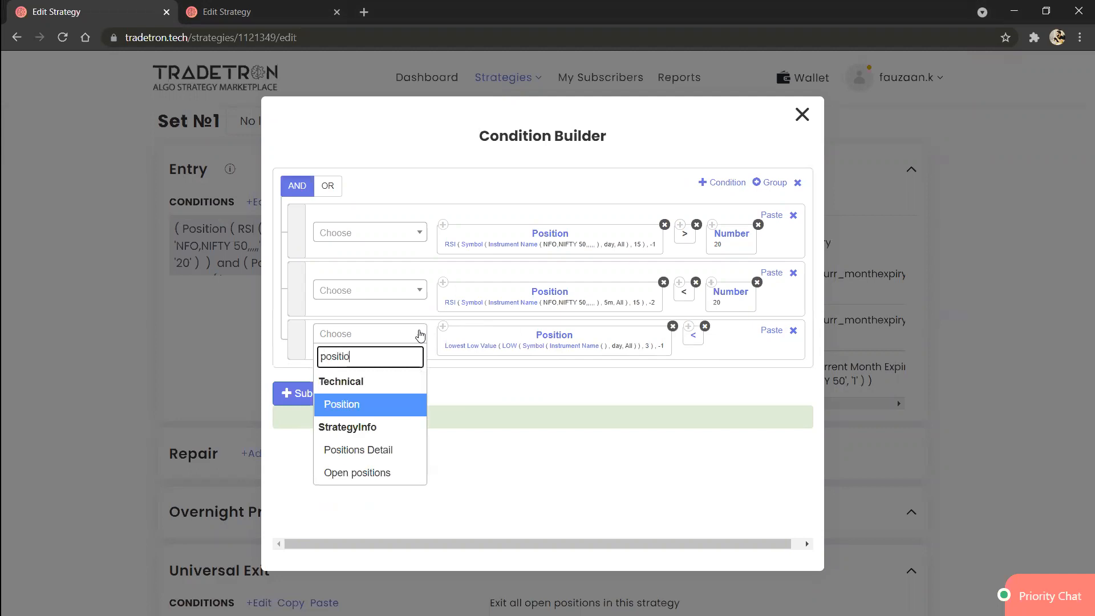
{"action": "key", "text": "Return"}
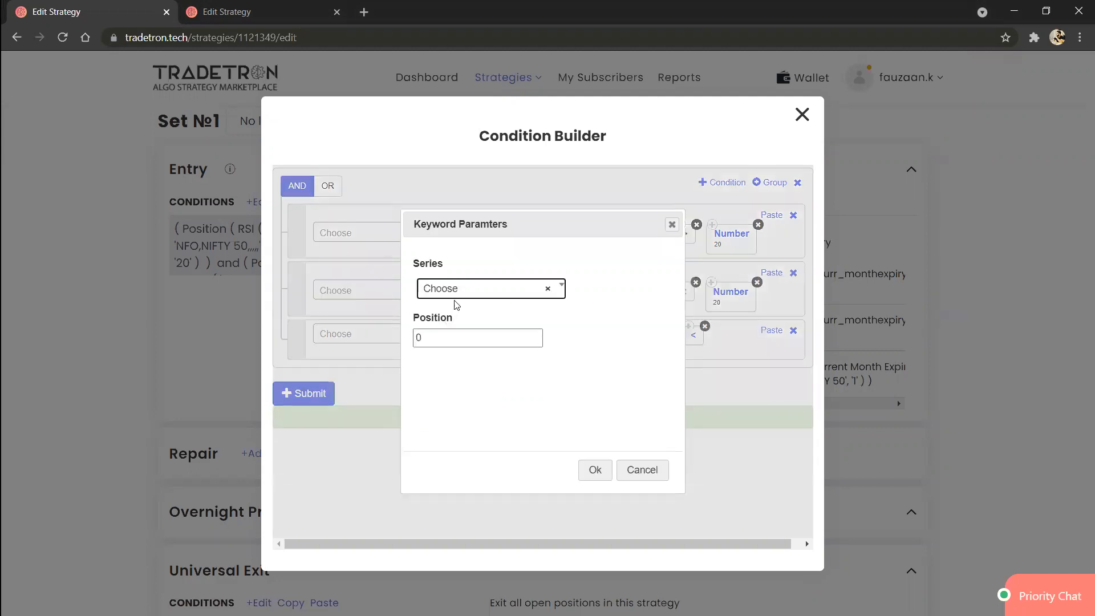
{"action": "left_click", "coordinate": [471, 289]}
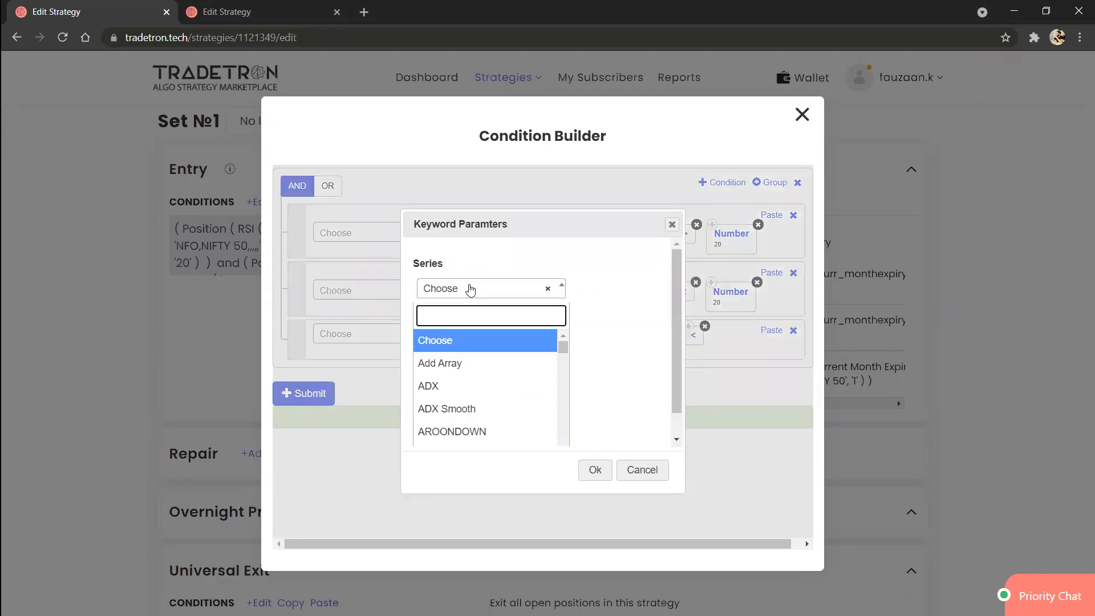
{"action": "type", "text": "close"}
{"action": "key", "text": "Return"}
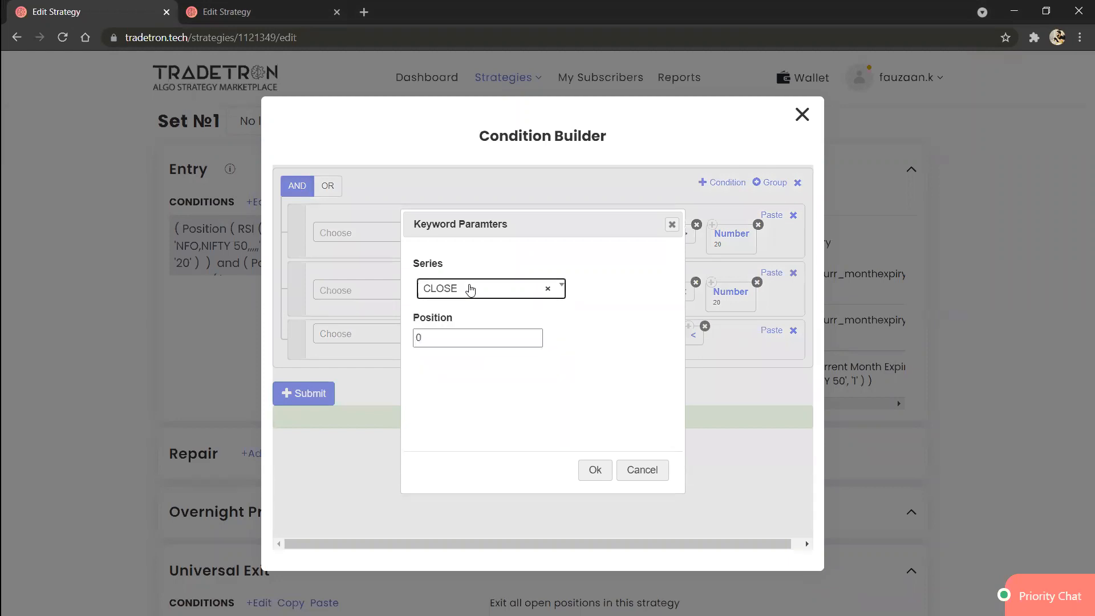
{"action": "left_click", "coordinate": [483, 337]}
{"action": "key", "text": "BackSpace"}
{"action": "type", "text": "-1"}
{"action": "left_click", "coordinate": [594, 468]}
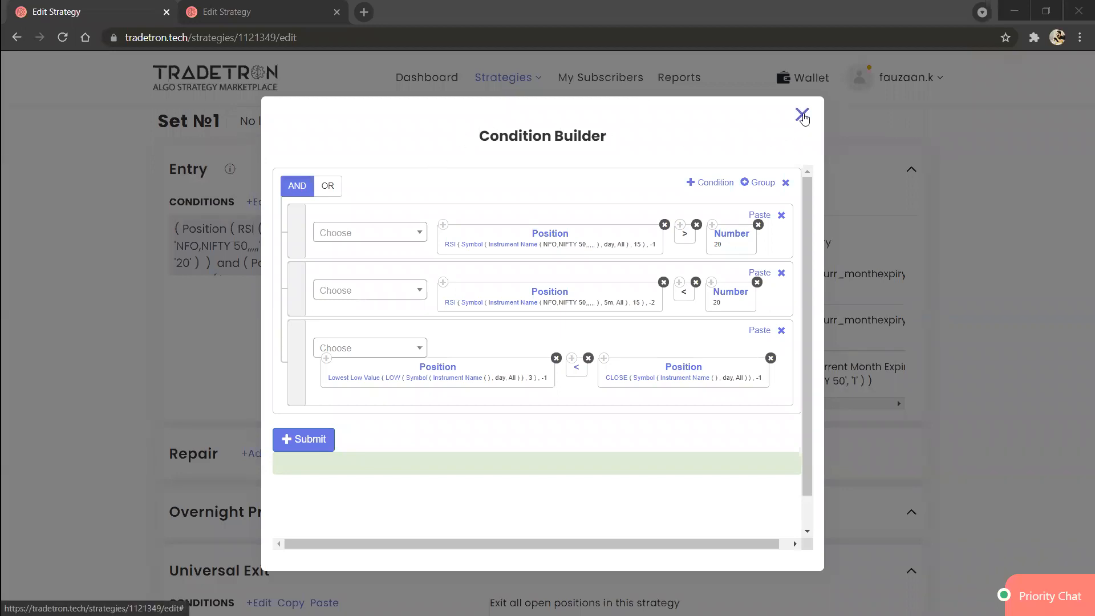
{"action": "left_click", "coordinate": [802, 114]}
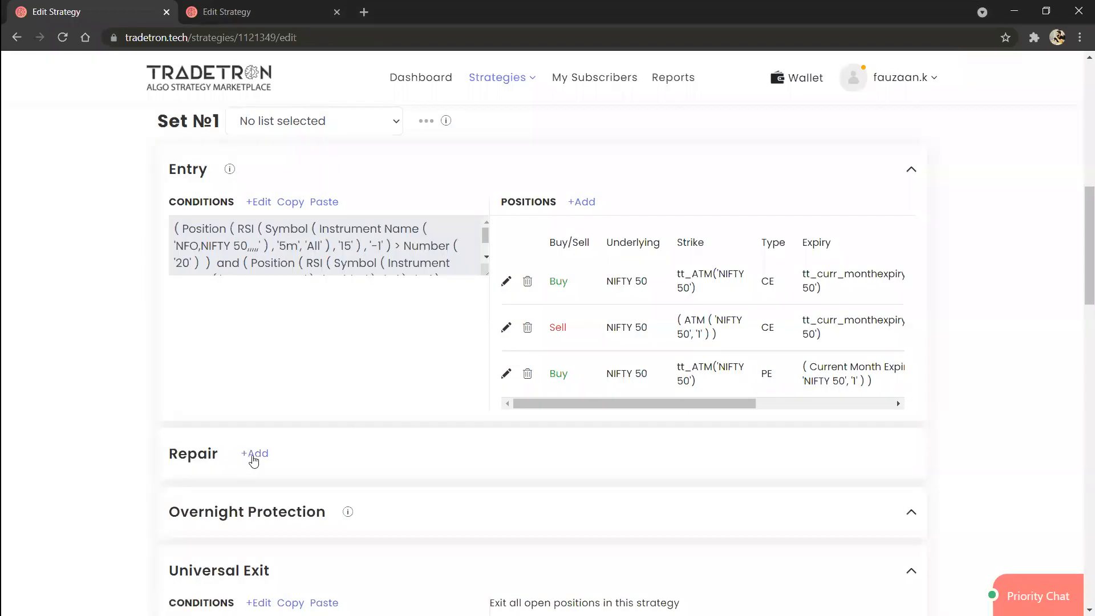
Step: Add a Repair Once section below the Entry section of Set №1
{"action": "left_click", "coordinate": [254, 456]}
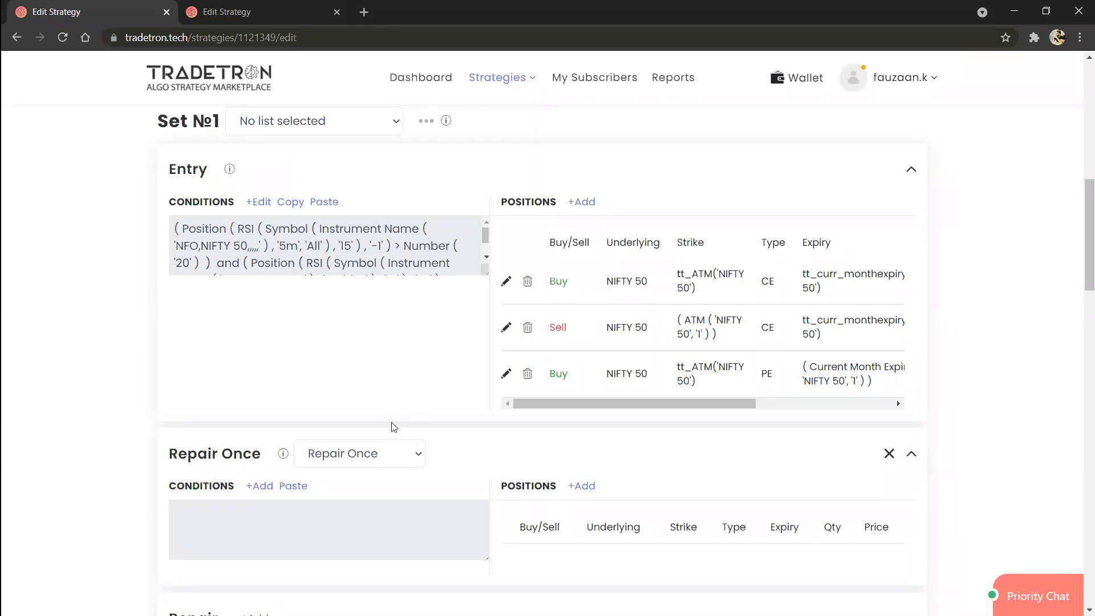
{"action": "scroll", "coordinate": [359, 446], "scroll_direction": "down", "scroll_amount": 3}
{"action": "scroll", "coordinate": [360, 446], "scroll_direction": "up", "scroll_amount": 1}
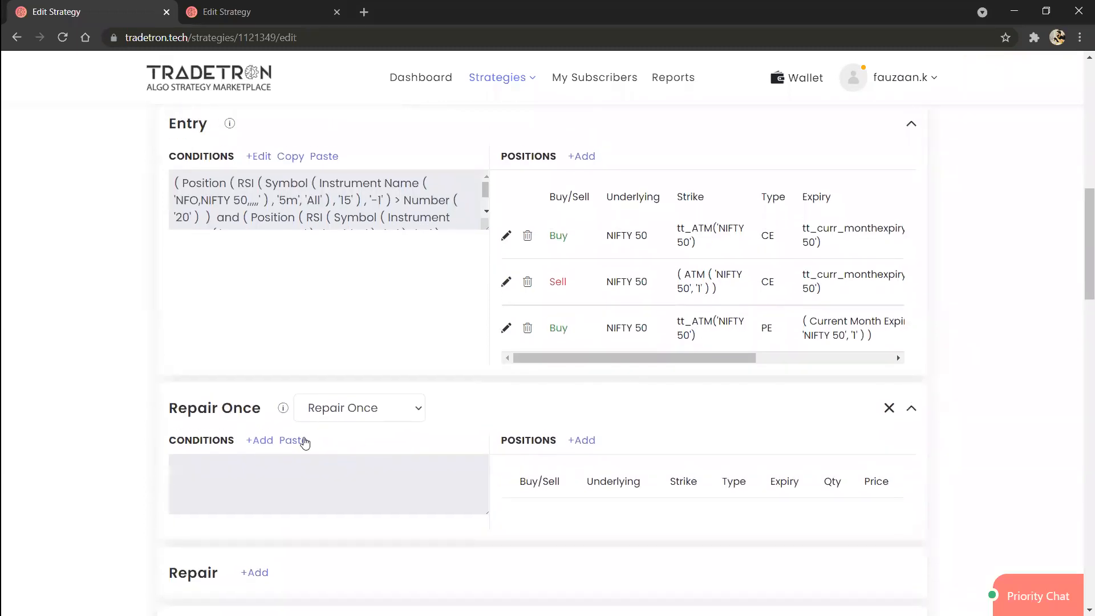
Step: Start the Repair Once condition with an LTP keyword that uses Traded Instrument Name as its instrument
{"action": "left_click", "coordinate": [268, 441]}
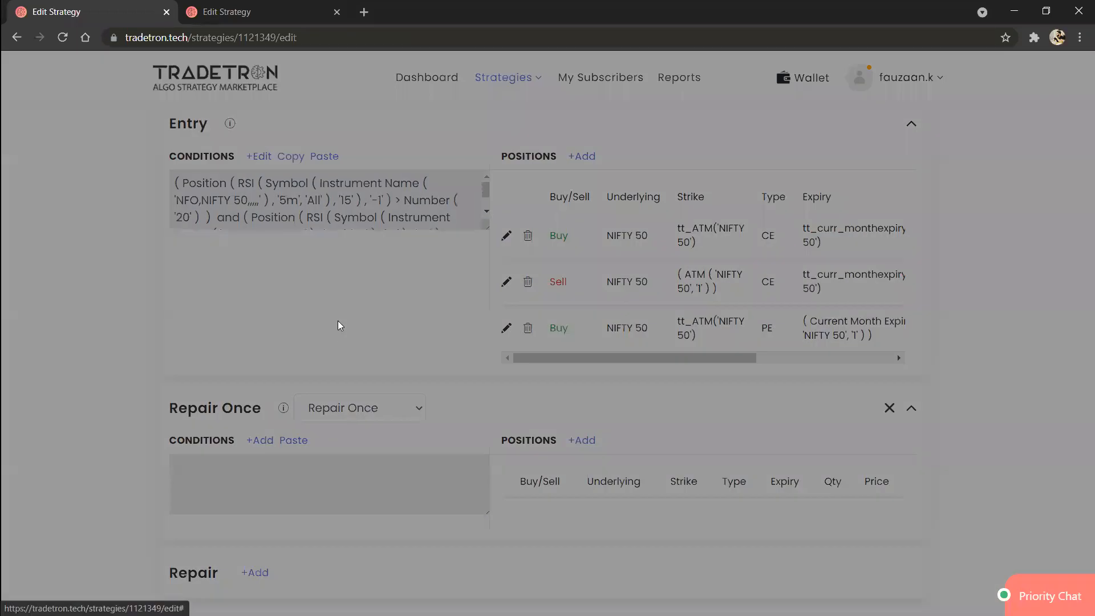
{"action": "left_click", "coordinate": [372, 220]}
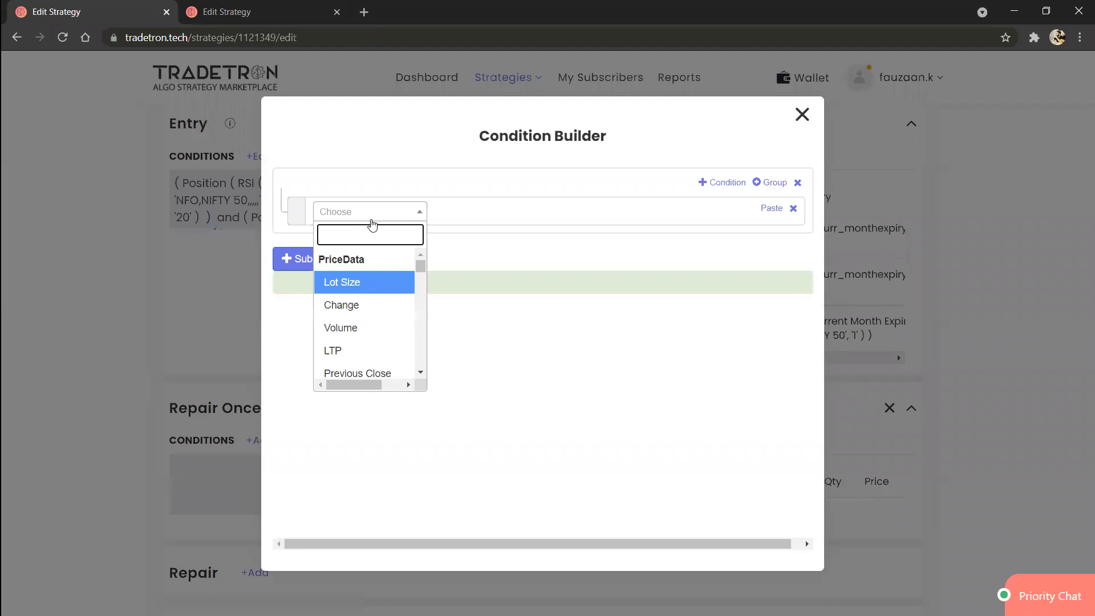
{"action": "type", "text": "lt"}
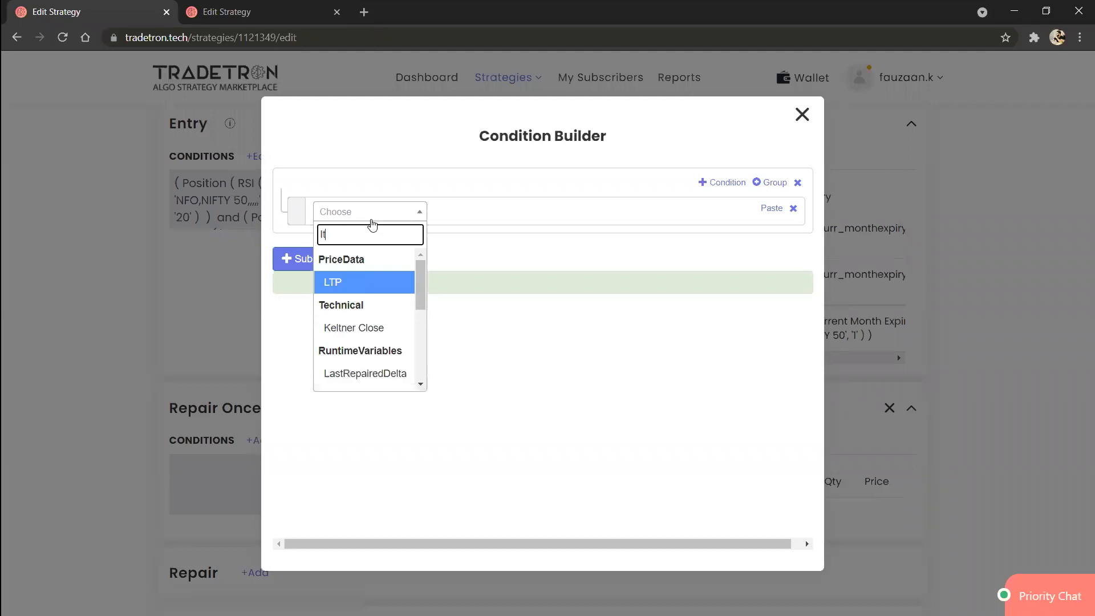
{"action": "key", "text": "Return"}
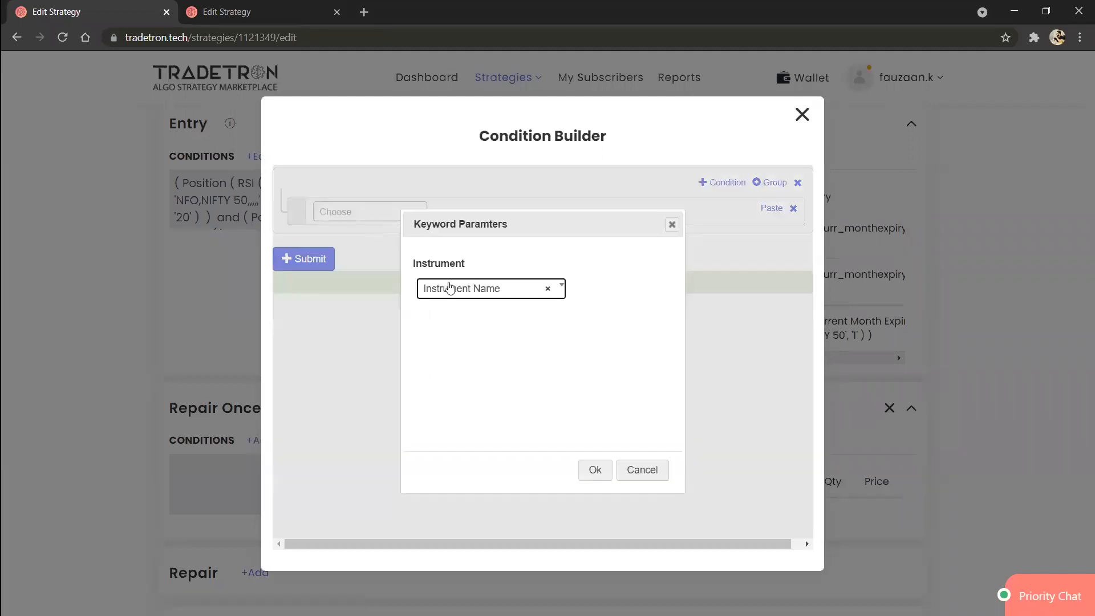
{"action": "left_click", "coordinate": [450, 287]}
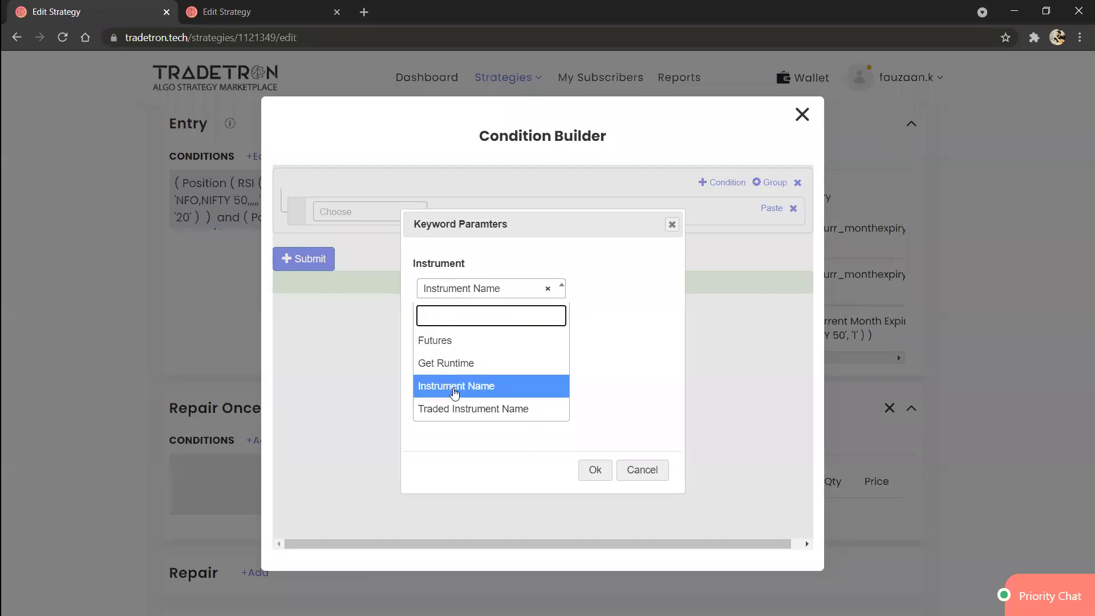
{"action": "left_click", "coordinate": [461, 409]}
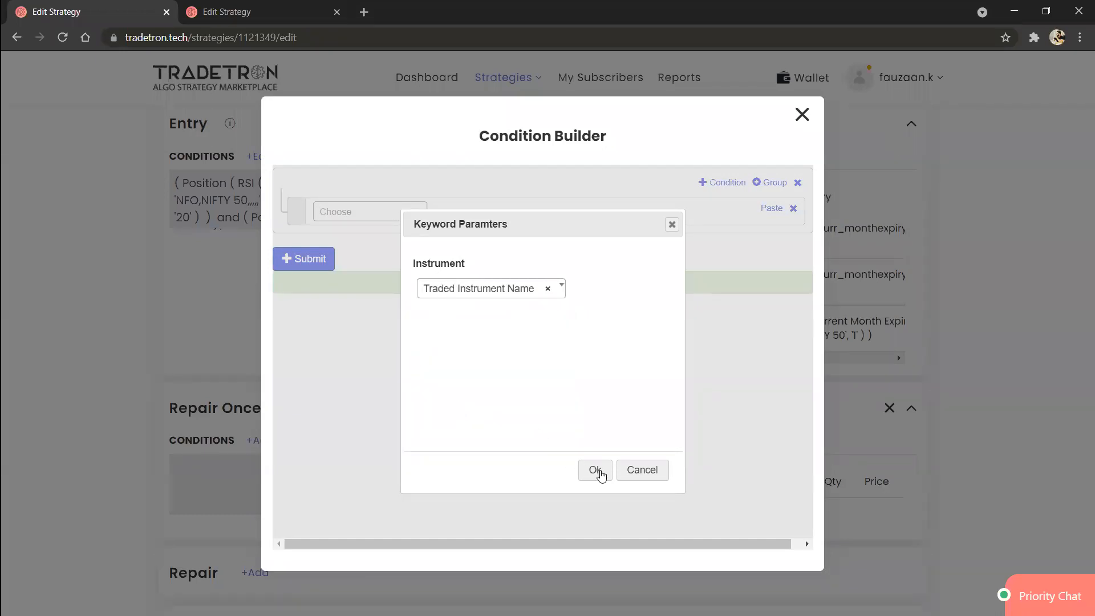
{"action": "left_click", "coordinate": [595, 470]}
Step: Set the Traded Instrument Name's underlying to NIFTY 50 and its set, condition and leg numbers to 1, and submit the condition
{"action": "left_click", "coordinate": [503, 224]}
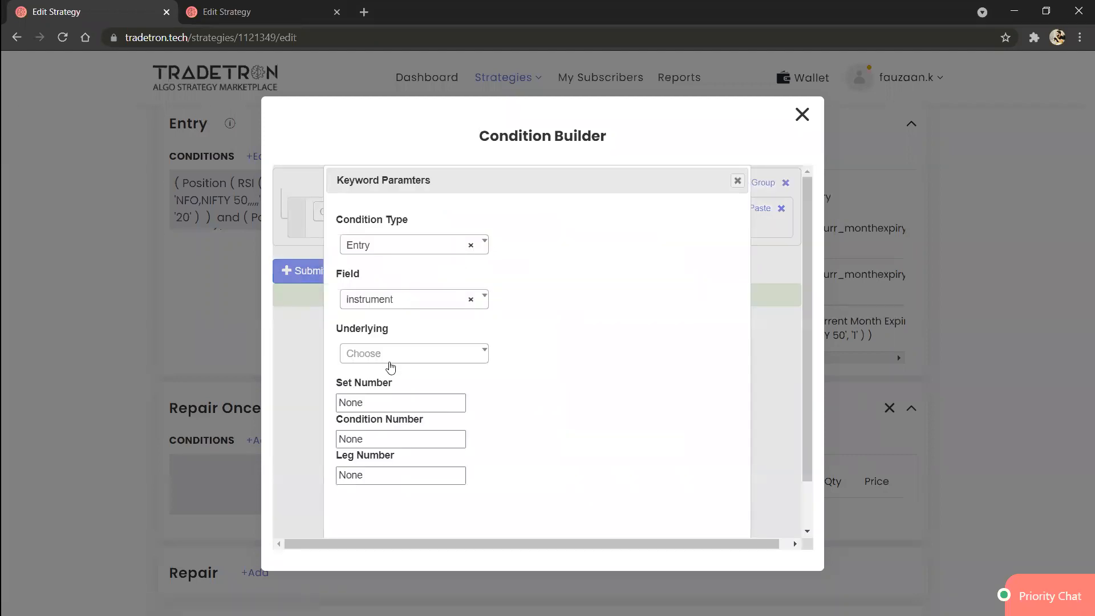
{"action": "left_click", "coordinate": [392, 363]}
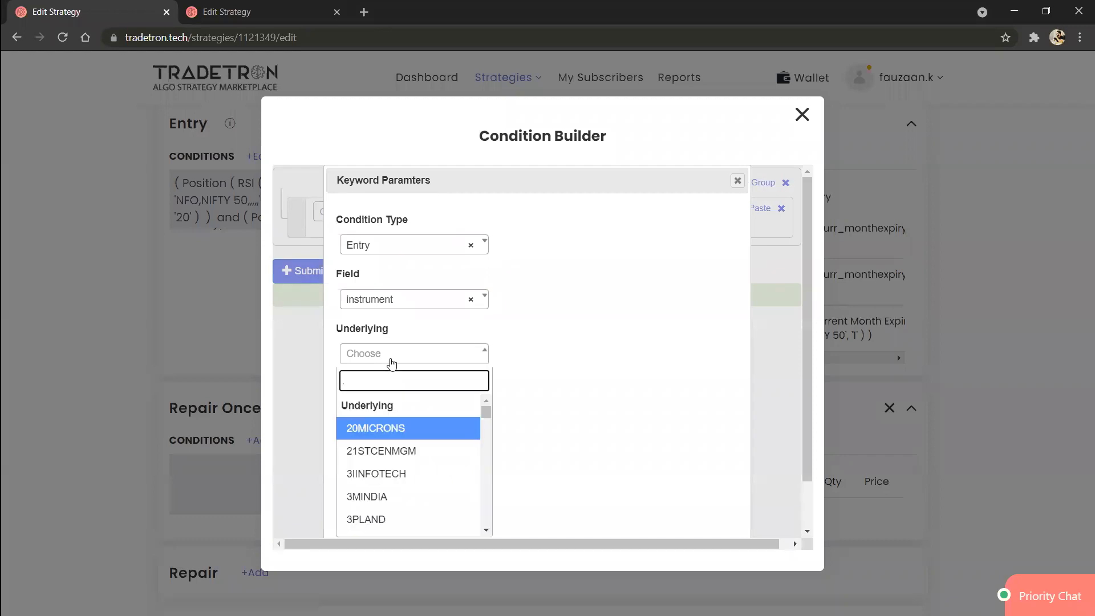
{"action": "type", "text": "nifty"}
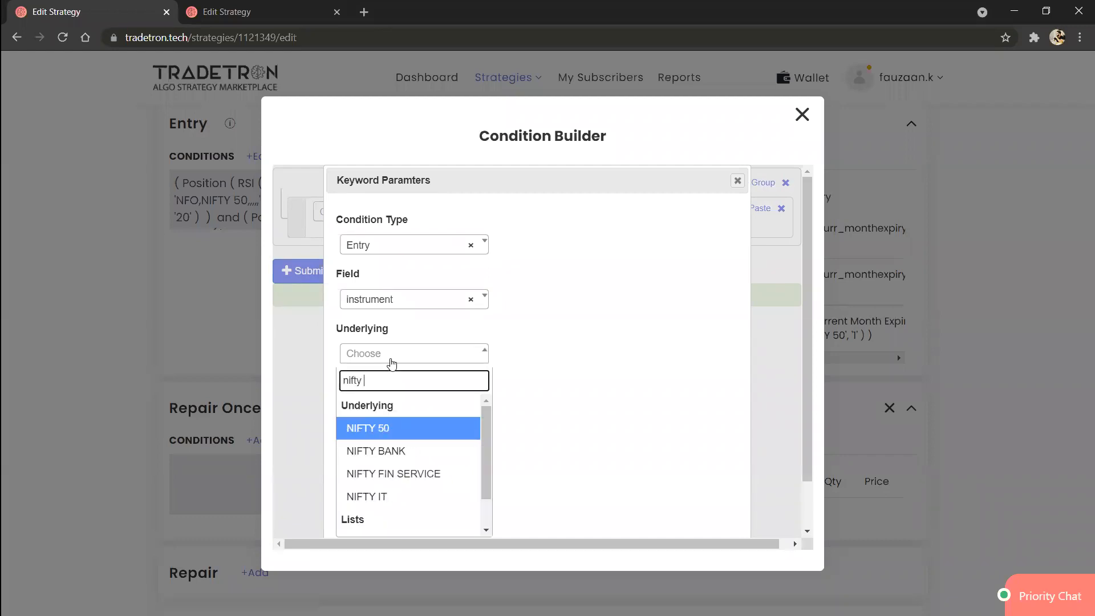
{"action": "key", "text": "Return"}
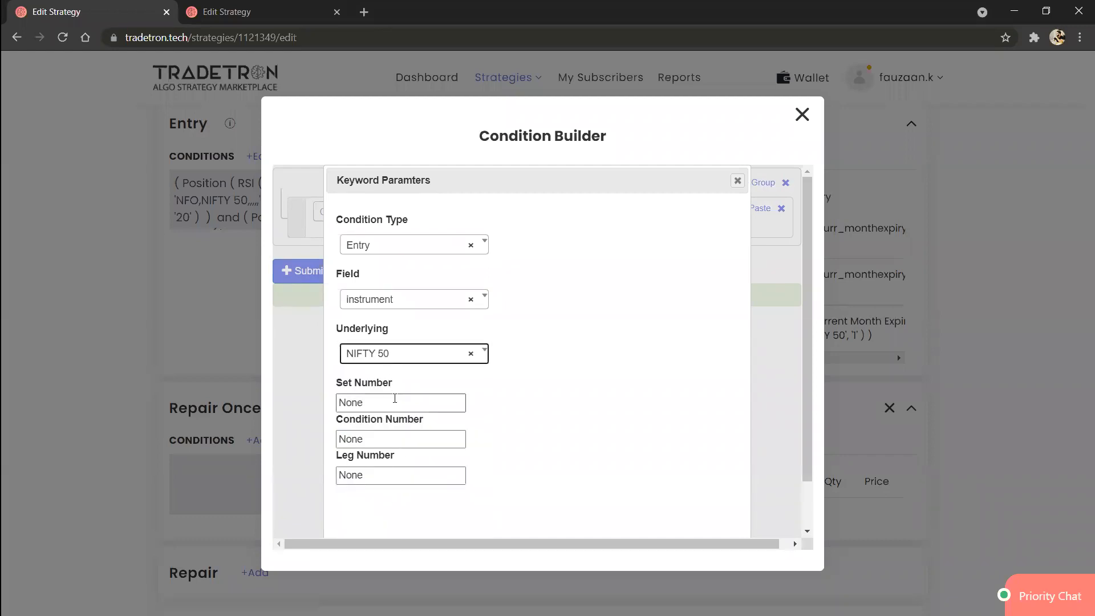
{"action": "double_click", "coordinate": [395, 399]}
{"action": "type", "text": "1"}
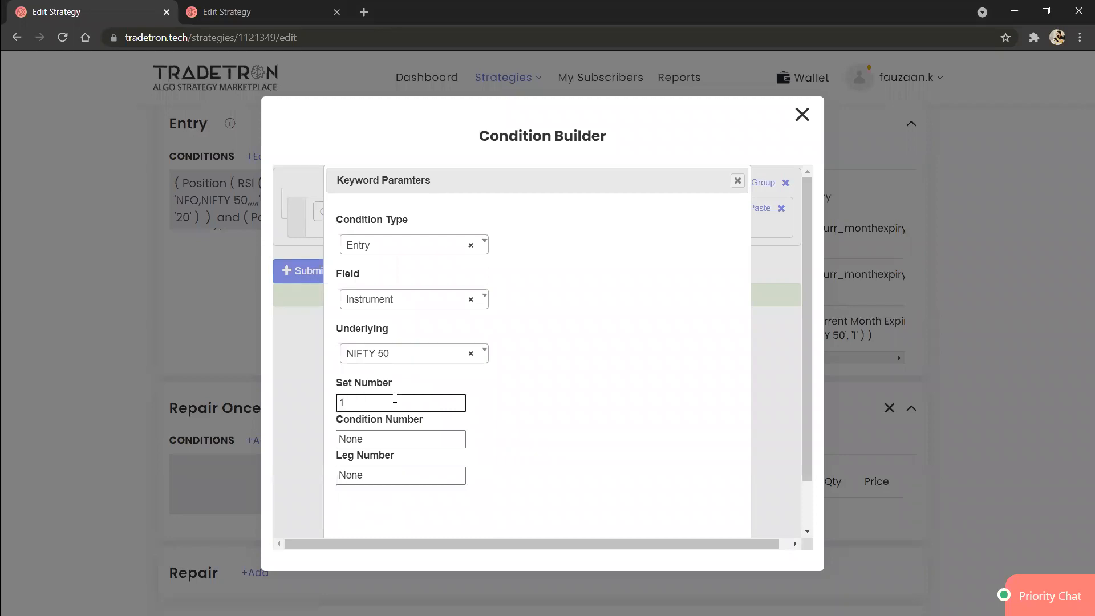
{"action": "key", "text": "Tab"}
{"action": "type", "text": "1"}
{"action": "key", "text": "Tab"}
{"action": "type", "text": "1"}
{"action": "scroll", "coordinate": [507, 429], "scroll_direction": "down", "scroll_amount": 1}
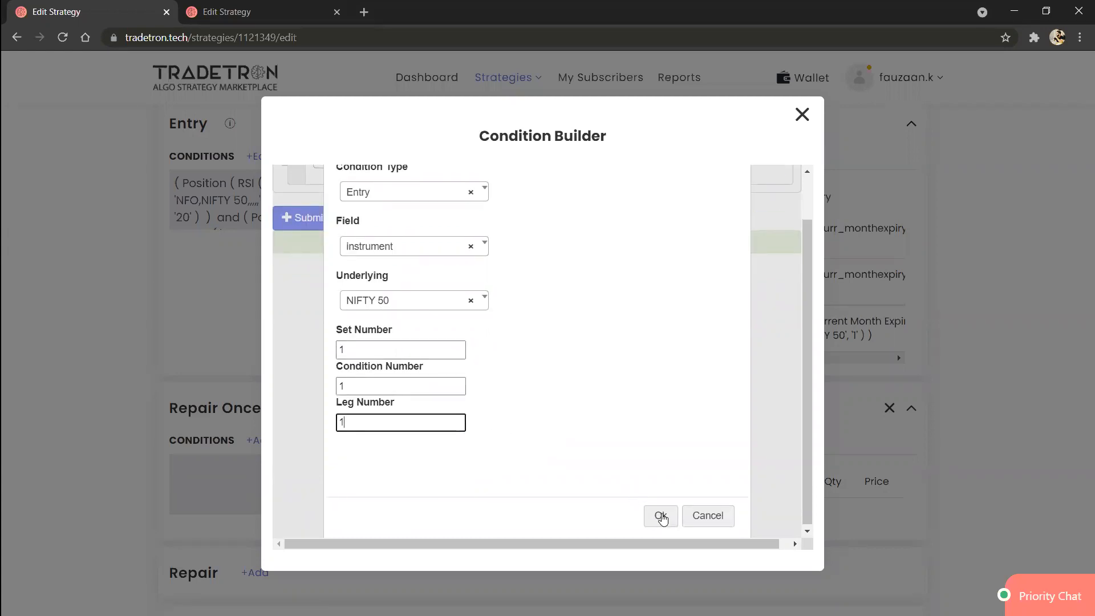
{"action": "left_click", "coordinate": [661, 516]}
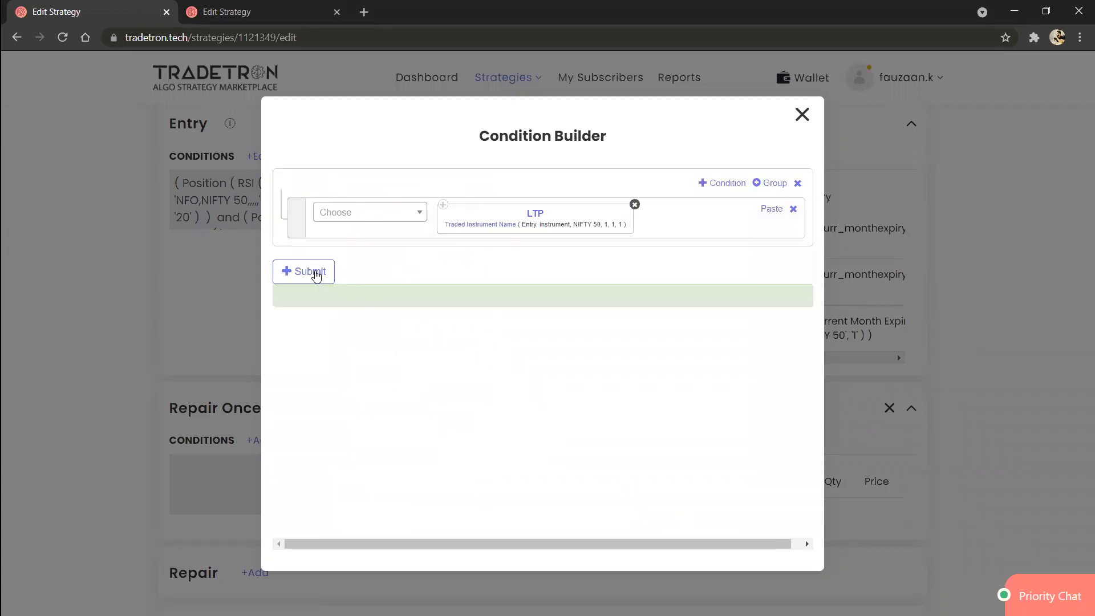
{"action": "left_click", "coordinate": [318, 273]}
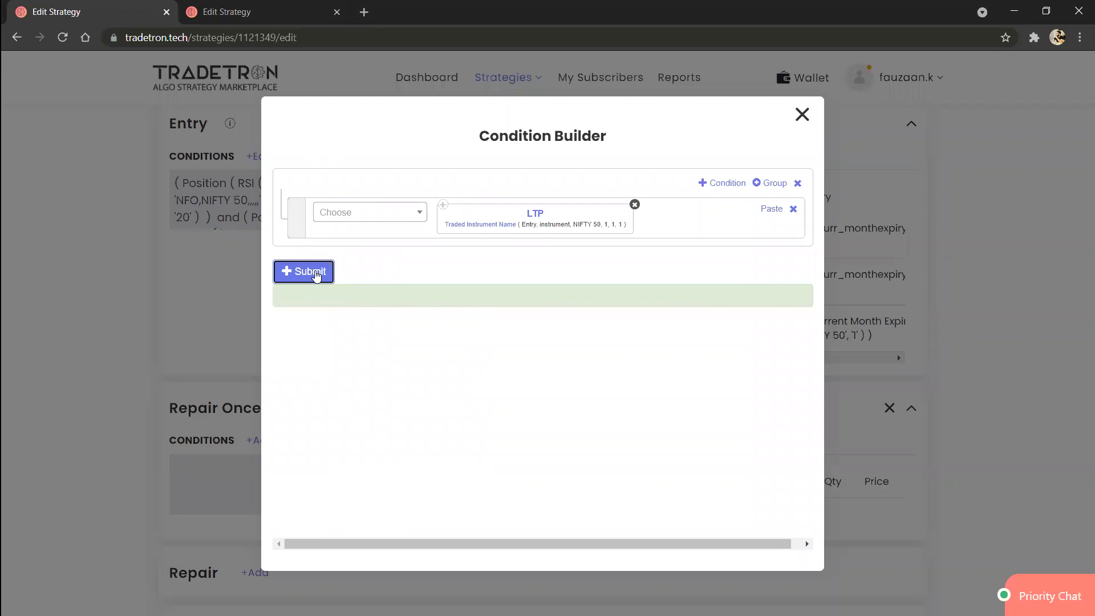
{"action": "left_click", "coordinate": [802, 114]}
{"action": "scroll", "coordinate": [272, 325], "scroll_direction": "up", "scroll_amount": 2}
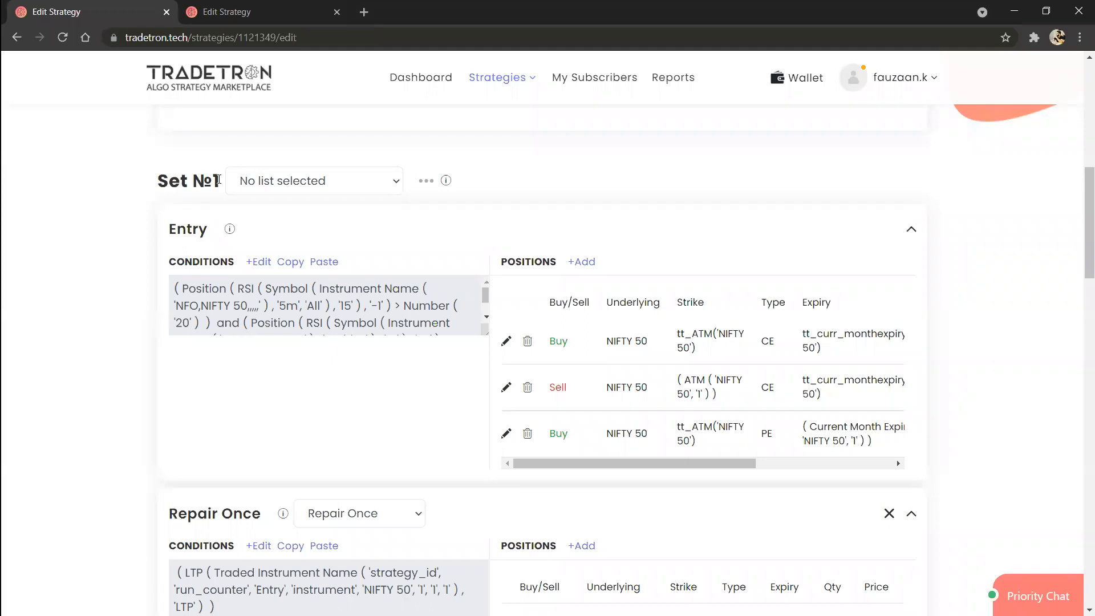
{"action": "left_click_drag", "start_coordinate": [217, 180], "coordinate": [163, 178]}
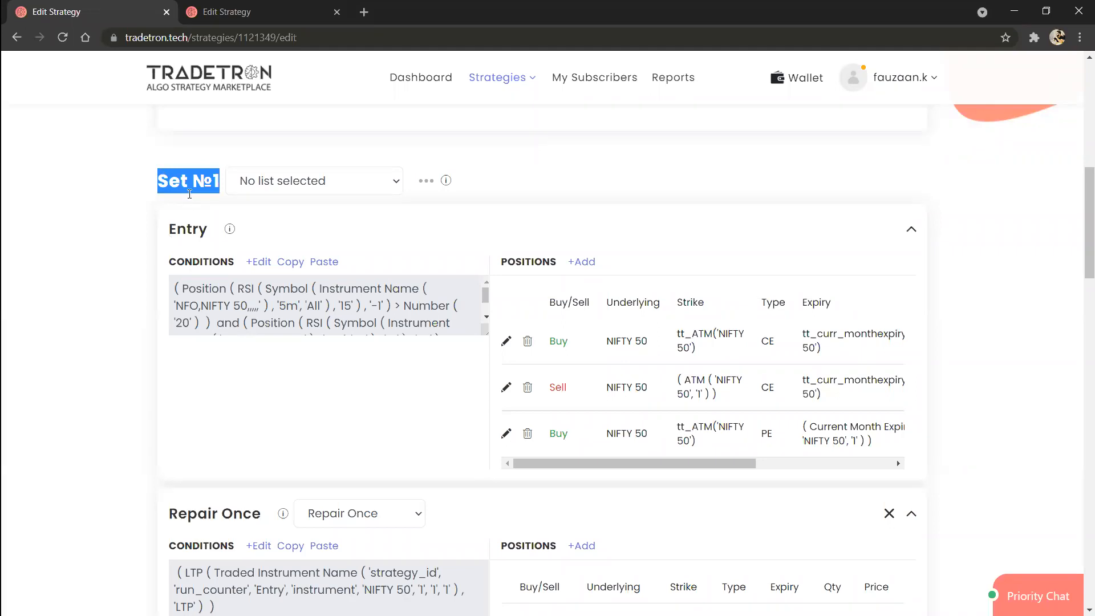
{"action": "left_click", "coordinate": [201, 180]}
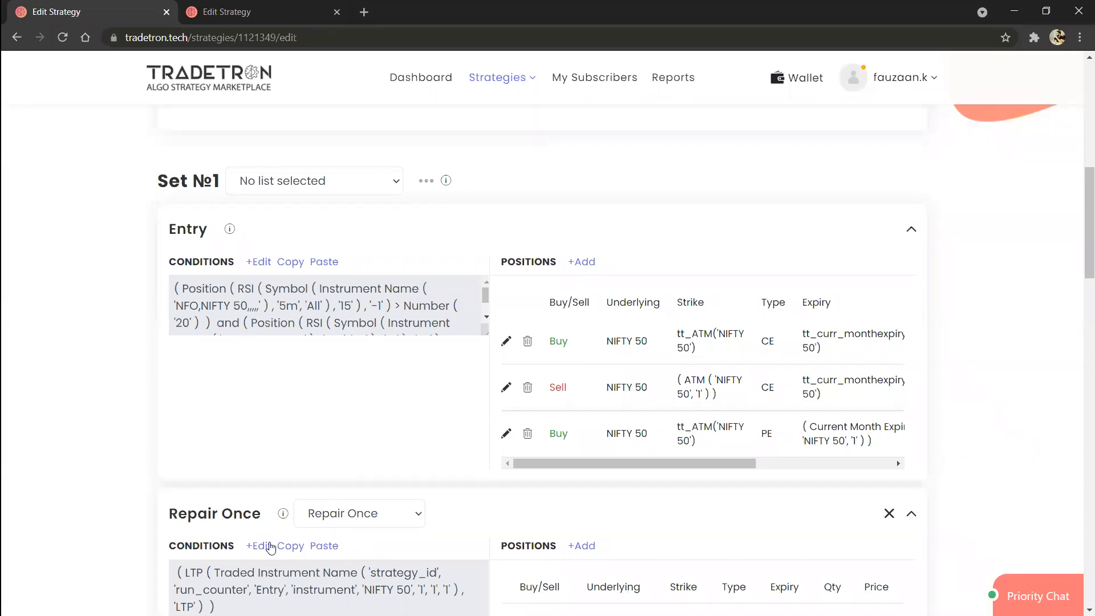
Step: Reopen the Repair Once condition for editing and add a less-than operator after the LTP block
{"action": "left_click", "coordinate": [259, 546]}
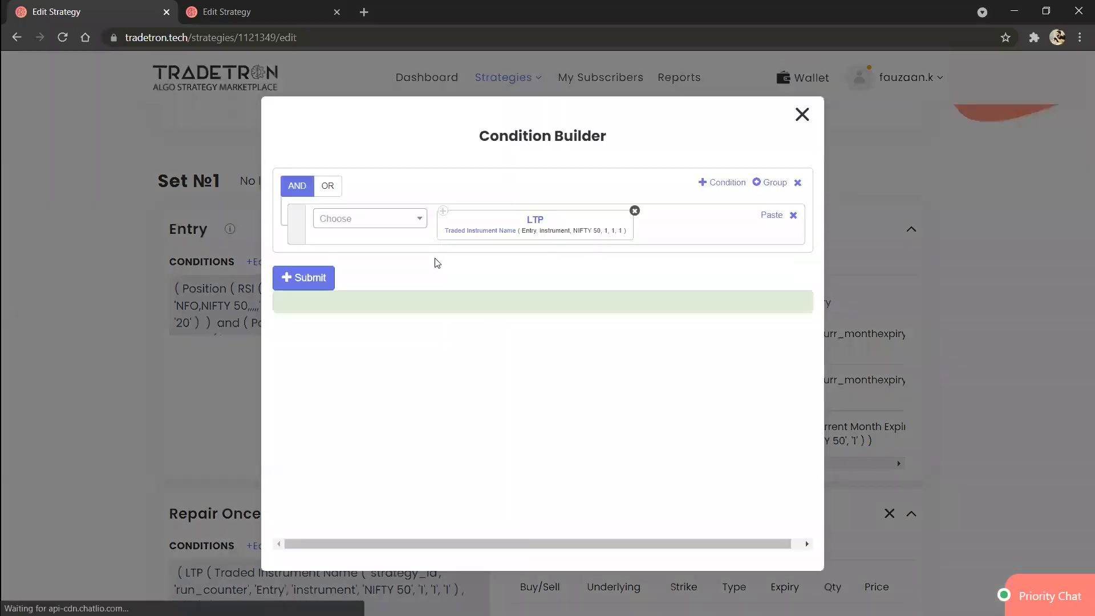
{"action": "left_click", "coordinate": [407, 226]}
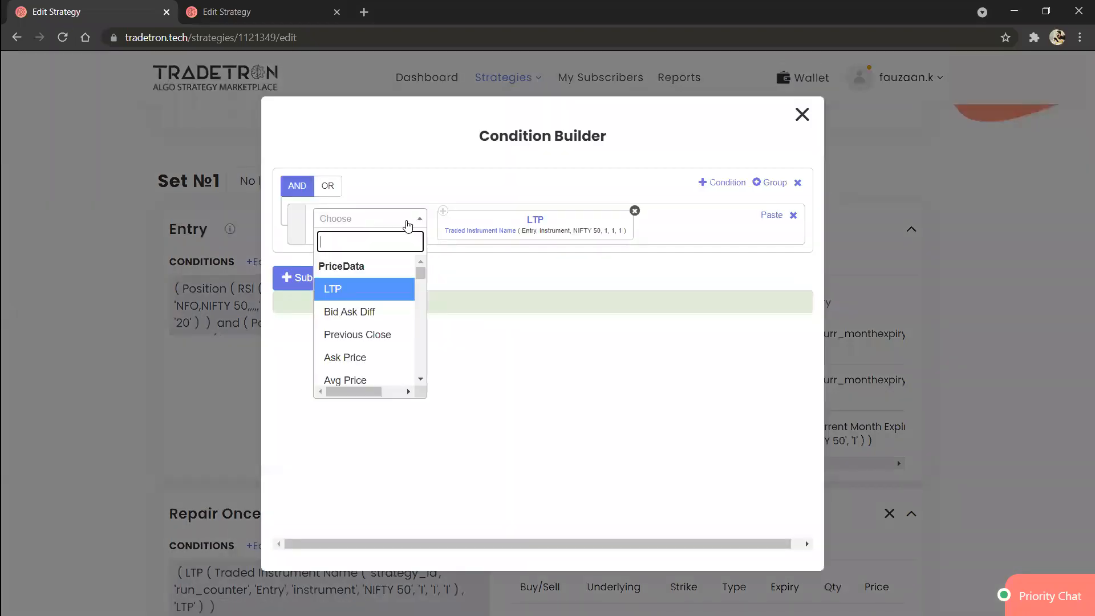
{"action": "type", "text": "<"}
{"action": "key", "text": "Return"}
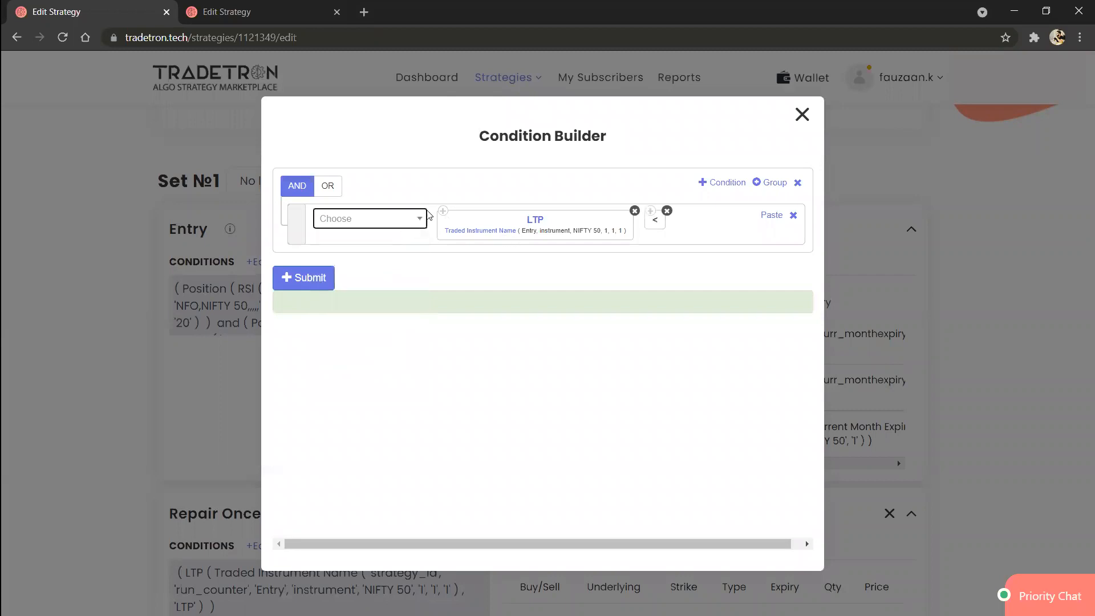
Step: Add a Traded Instrument keyword after the less-than operator in the Repair Once condition
{"action": "left_click", "coordinate": [421, 217]}
{"action": "type", "text": "trade"}
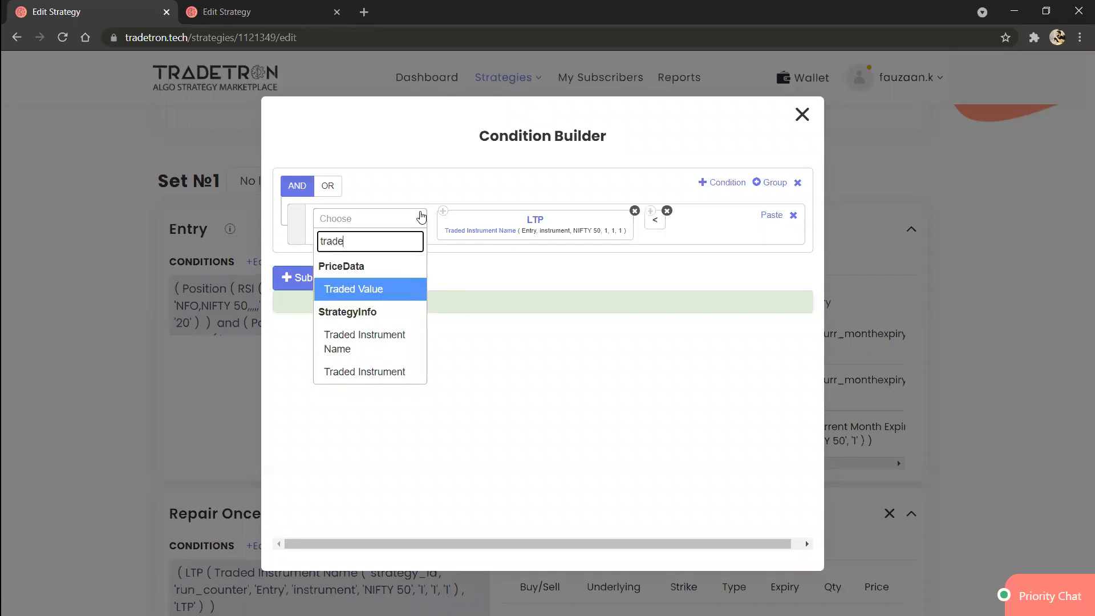
{"action": "key", "text": "Down"}
{"action": "key", "text": "Down"}
{"action": "key", "text": "Return"}
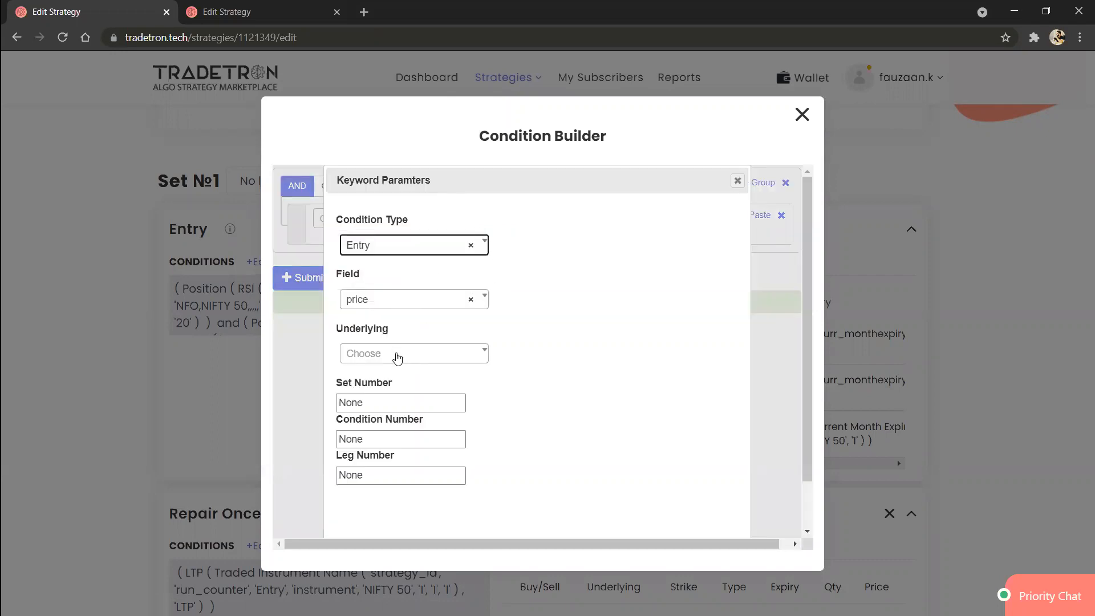
Step: Set the Traded Instrument's underlying to NIFTY 50 and its set, condition and leg numbers to 1, and confirm the parameters
{"action": "left_click", "coordinate": [397, 354]}
{"action": "type", "text": "nifty"}
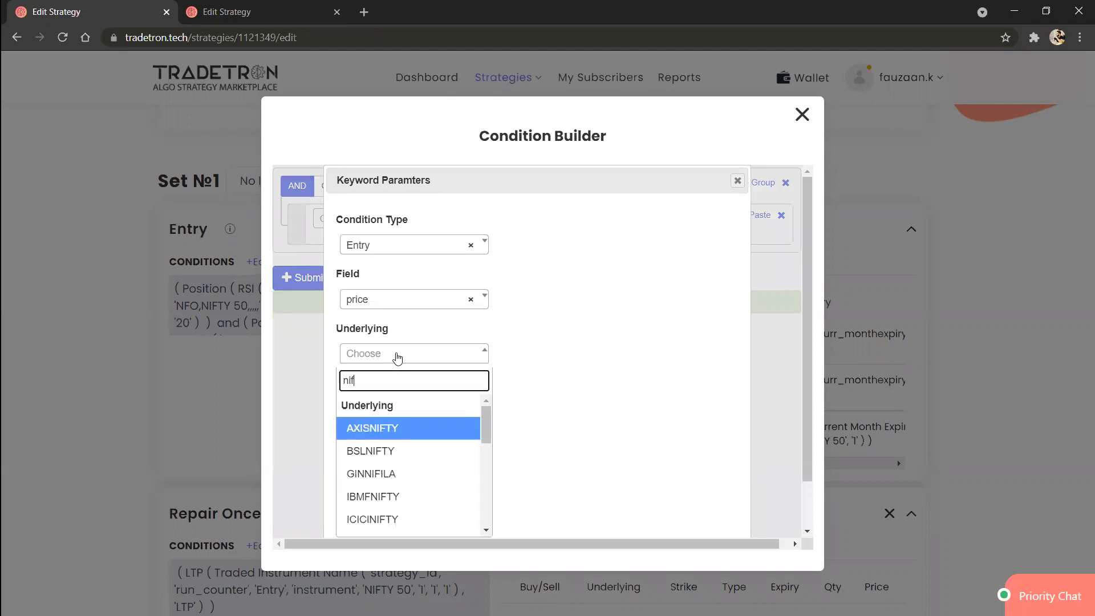
{"action": "key", "text": "Return"}
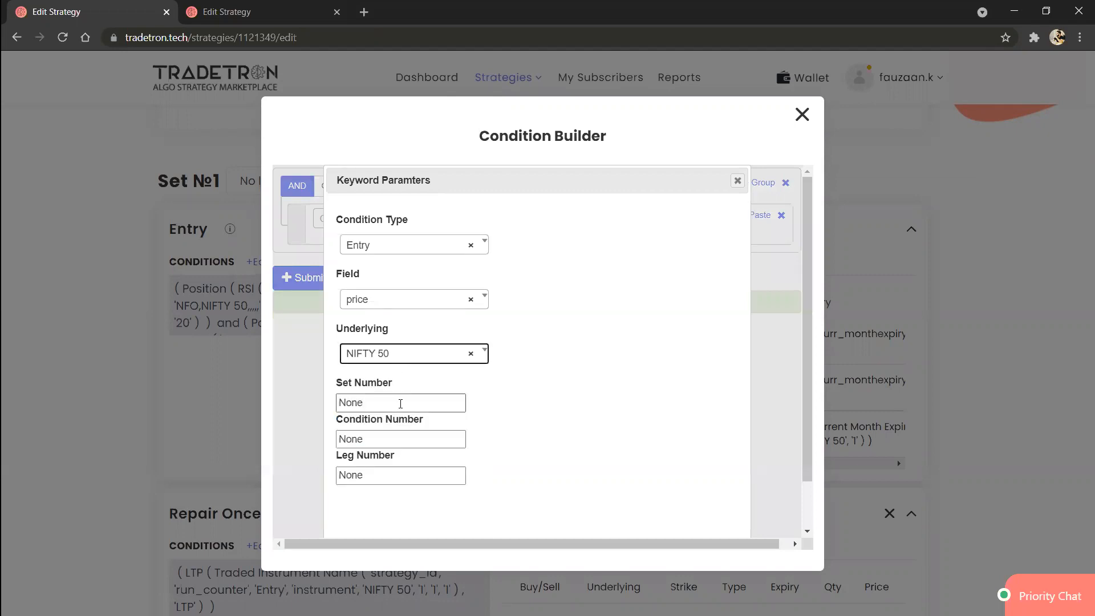
{"action": "left_click", "coordinate": [400, 403]}
{"action": "type", "text": "1"}
{"action": "key", "text": "Tab"}
{"action": "type", "text": "1"}
{"action": "key", "text": "Tab"}
{"action": "type", "text": "1"}
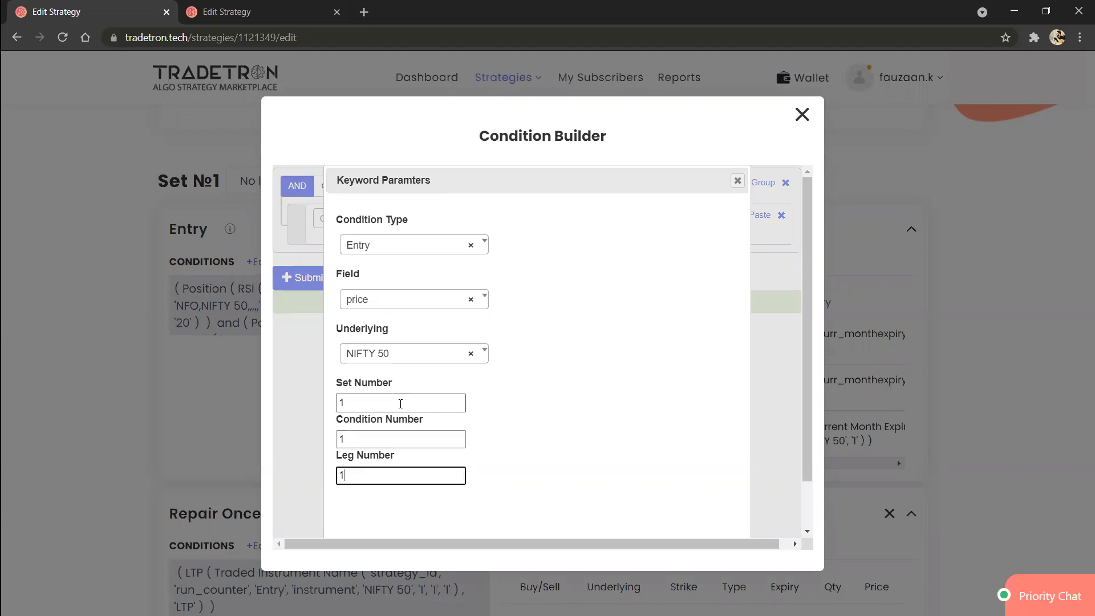
{"action": "scroll", "coordinate": [535, 423], "scroll_direction": "down", "scroll_amount": 2}
{"action": "left_click", "coordinate": [660, 514]}
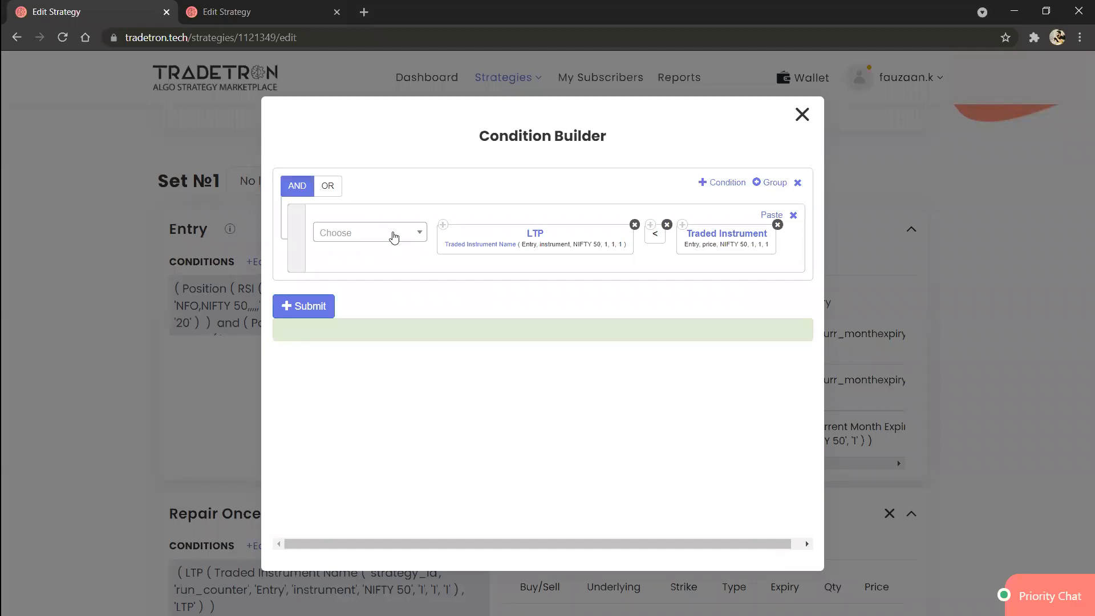
{"action": "left_click", "coordinate": [393, 236]}
{"action": "type", "text": "-"}
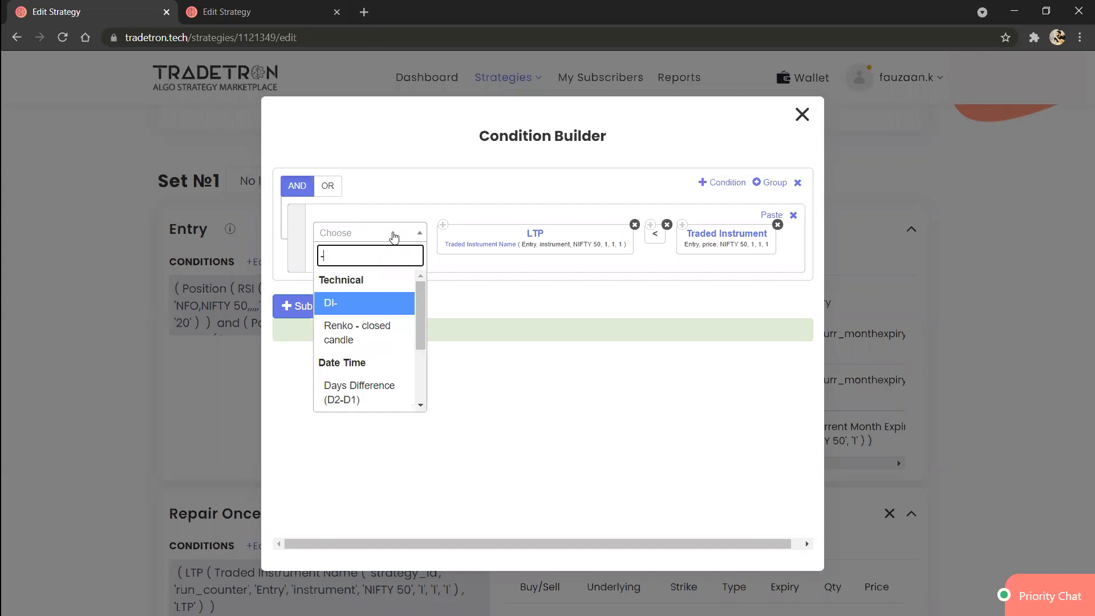
{"action": "key", "text": "Return"}
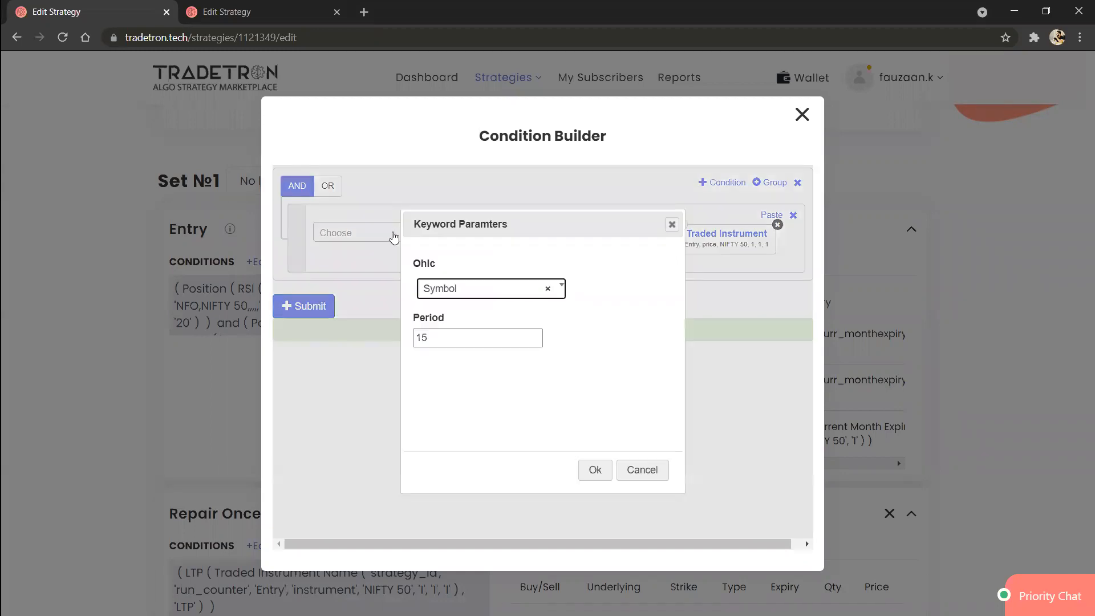
{"action": "key", "text": "Escape"}
Step: Add a minus operator after the Traded Instrument block
{"action": "left_click", "coordinate": [394, 236]}
{"action": "type", "text": "-"}
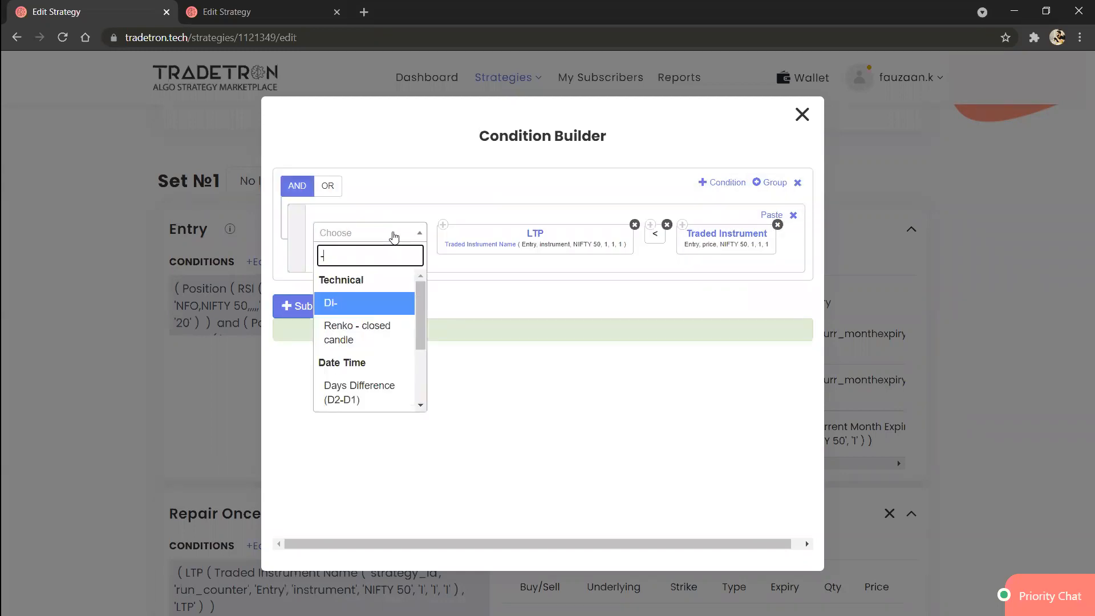
{"action": "key", "text": "Down"}
{"action": "key", "text": "Down"}
{"action": "key", "text": "Down"}
{"action": "key", "text": "Down"}
{"action": "key", "text": "Return"}
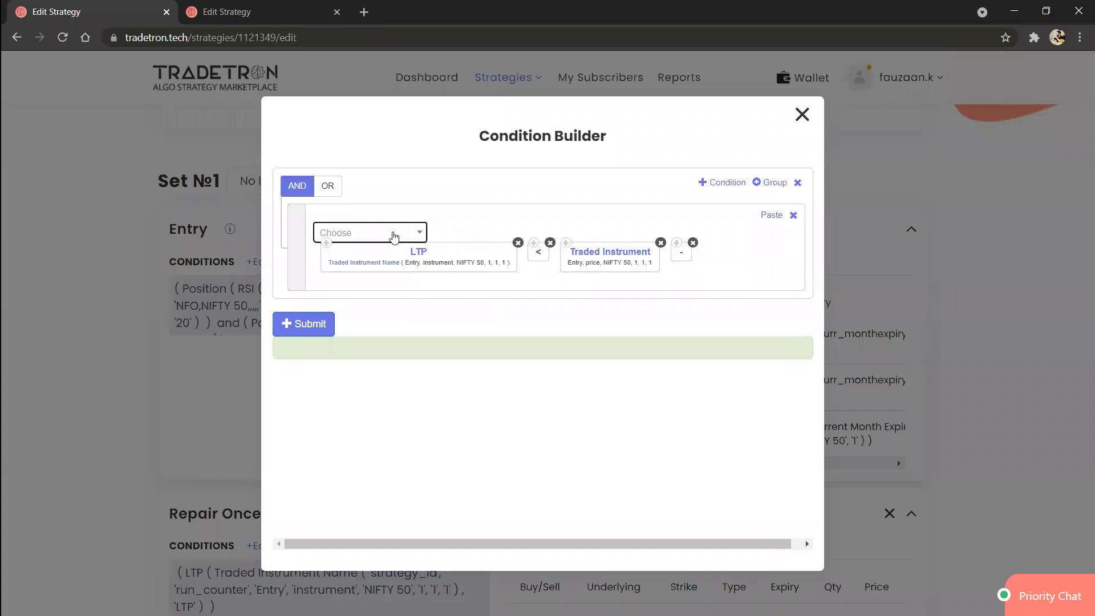
Step: Append a Number keyword with value 10 after the minus operator, submit the condition and close the Condition Builder
{"action": "left_click", "coordinate": [394, 237]}
{"action": "type", "text": "numb"}
{"action": "key", "text": "Down"}
{"action": "key", "text": "Down"}
{"action": "key", "text": "Return"}
{"action": "type", "text": "10"}
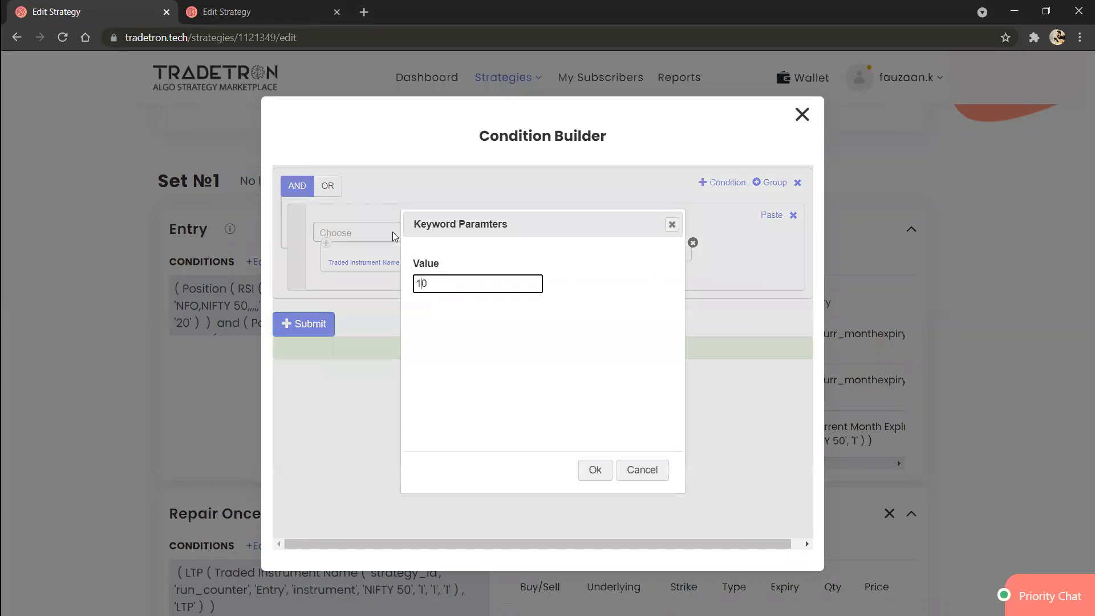
{"action": "key", "text": "Tab"}
{"action": "key", "text": "Return"}
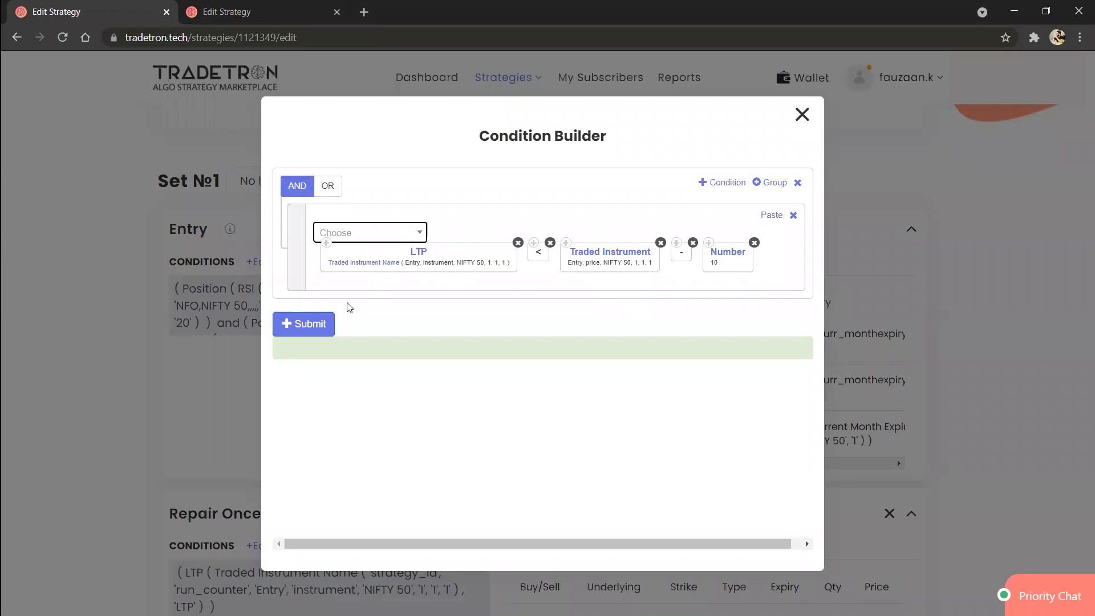
{"action": "left_click", "coordinate": [321, 326]}
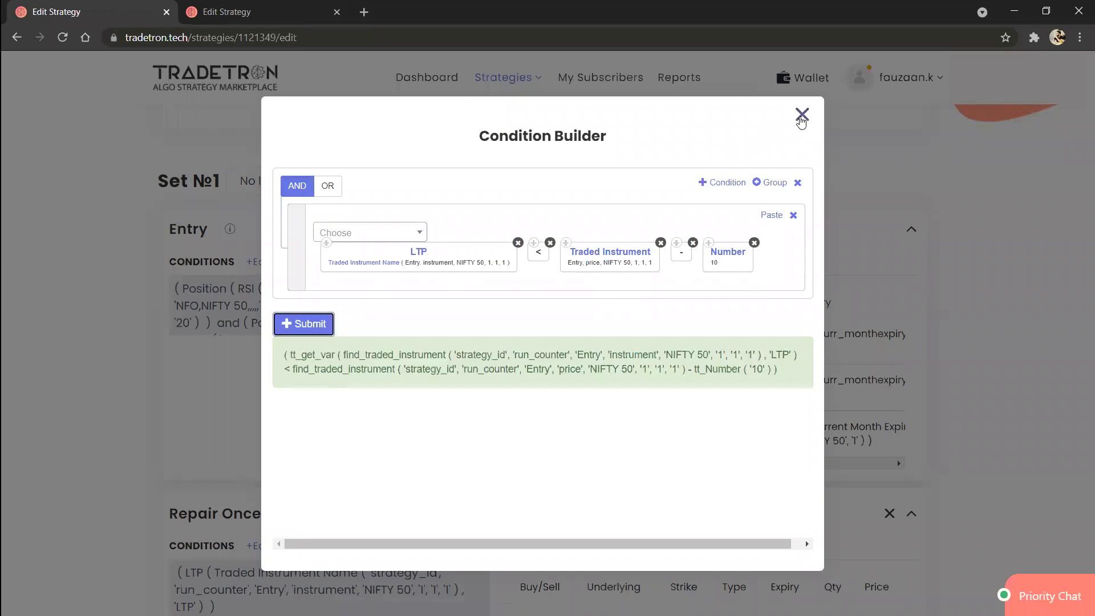
{"action": "left_click", "coordinate": [801, 117]}
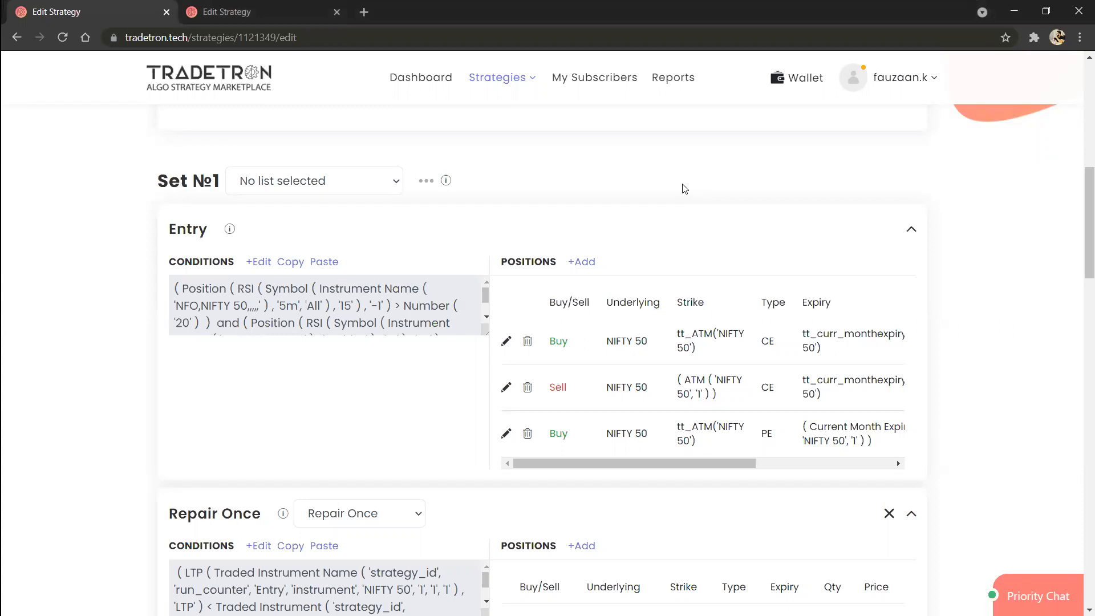
Step: Reopen the Repair Once condition for editing, switch its logic to OR and add a second condition row
{"action": "scroll", "coordinate": [345, 436], "scroll_direction": "down", "scroll_amount": 1}
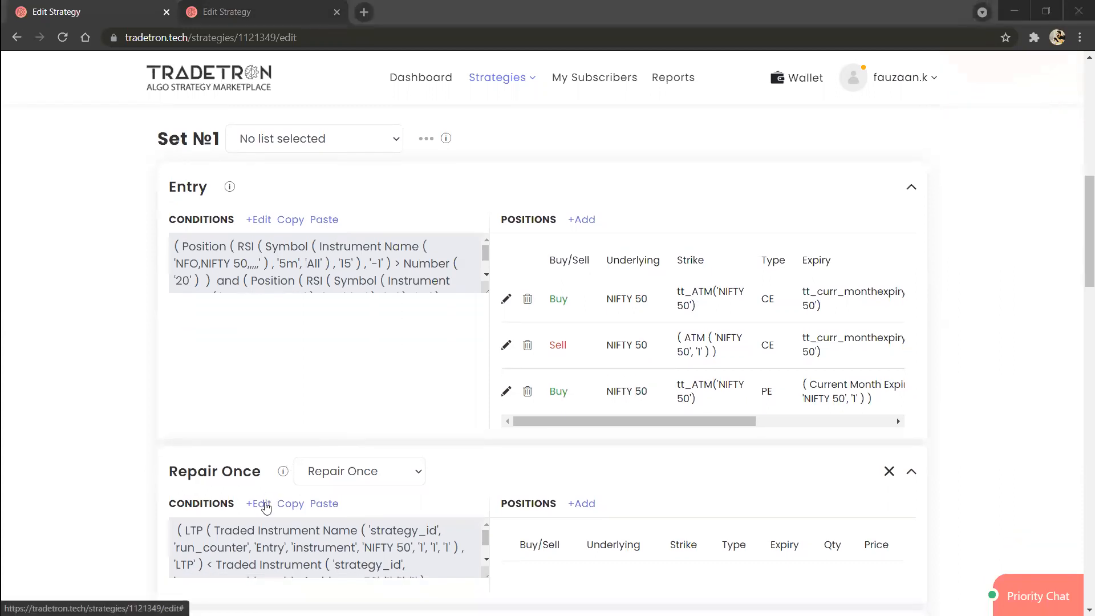
{"action": "left_click", "coordinate": [265, 506]}
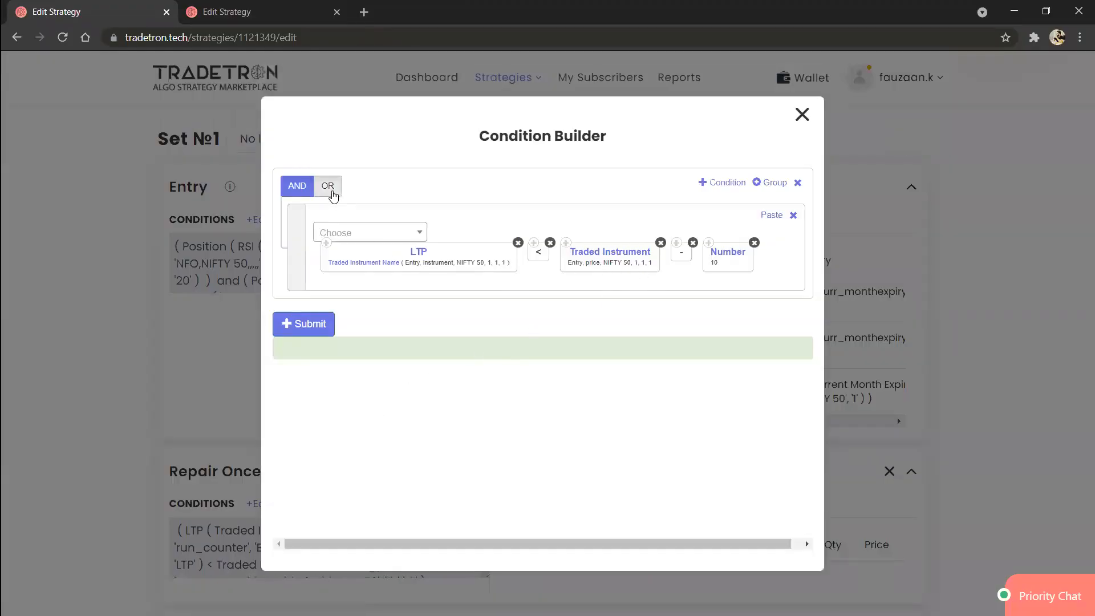
{"action": "left_click", "coordinate": [332, 188]}
{"action": "left_click", "coordinate": [716, 182]}
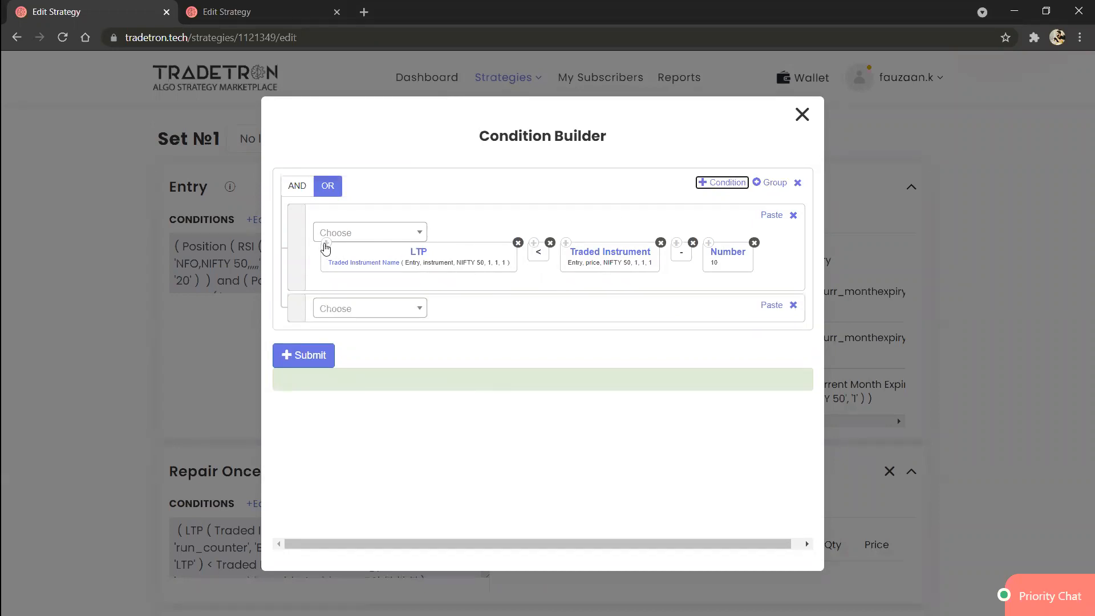
Step: Copy the LTP block from the first condition into the second row and add a greater-than operator after it
{"action": "left_click", "coordinate": [324, 245]}
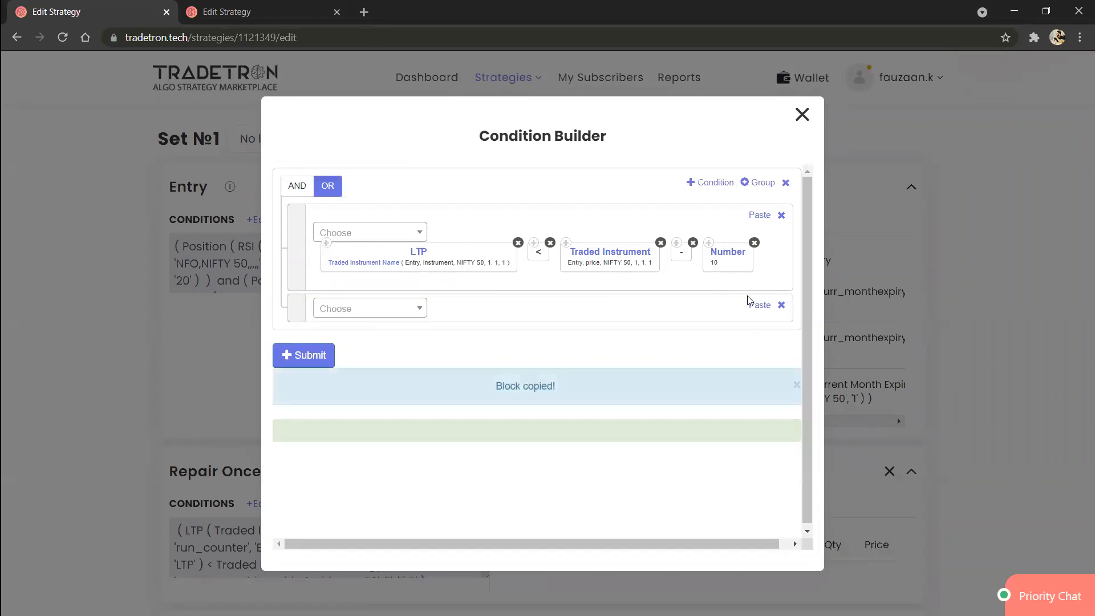
{"action": "left_click", "coordinate": [758, 305]}
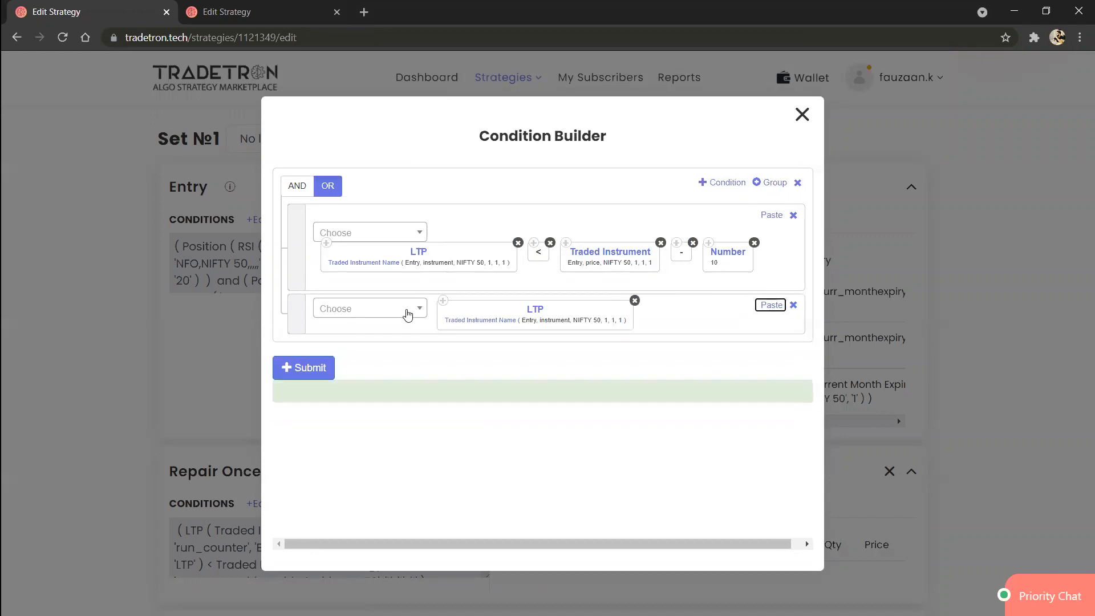
{"action": "left_click", "coordinate": [408, 314]}
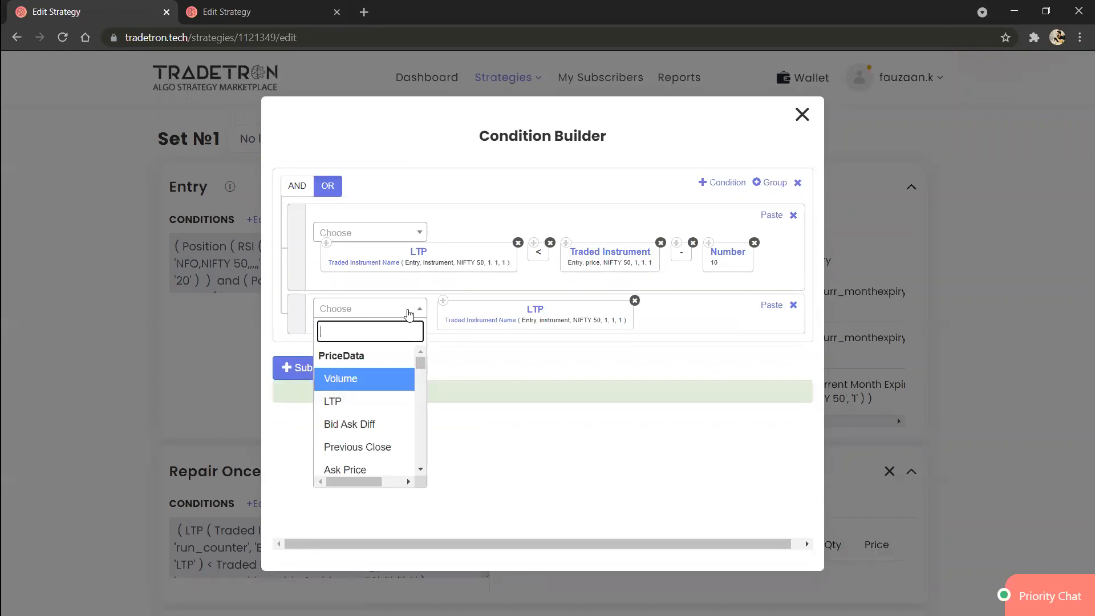
{"action": "type", "text": ">"}
{"action": "key", "text": "Return"}
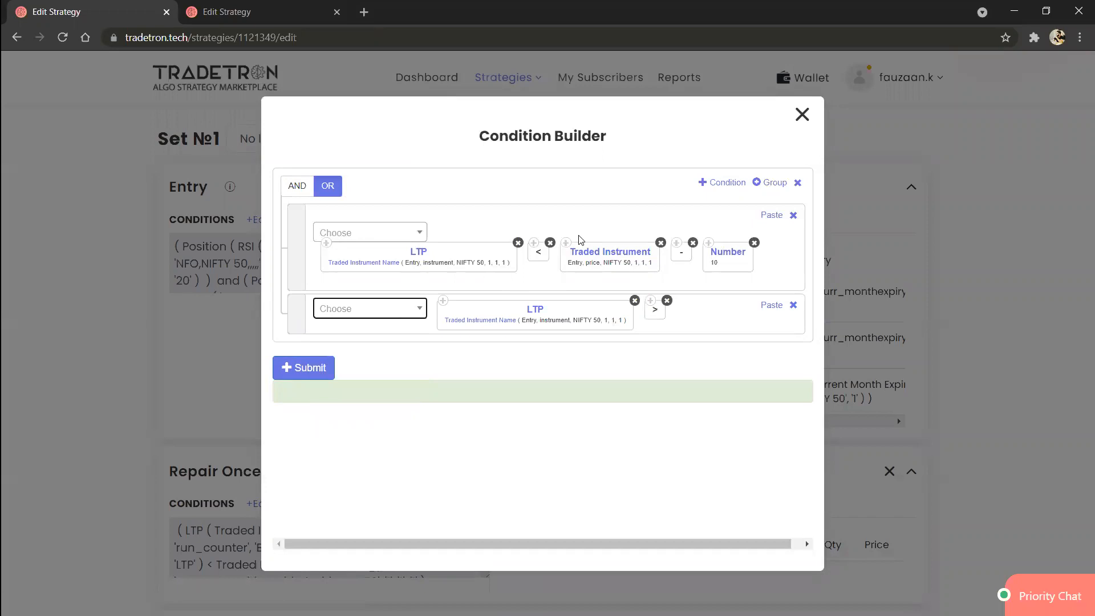
Step: Complete the second row with a copy of the Traded Instrument block, a plus operator and a copy of the Number 10 block
{"action": "left_click", "coordinate": [566, 246]}
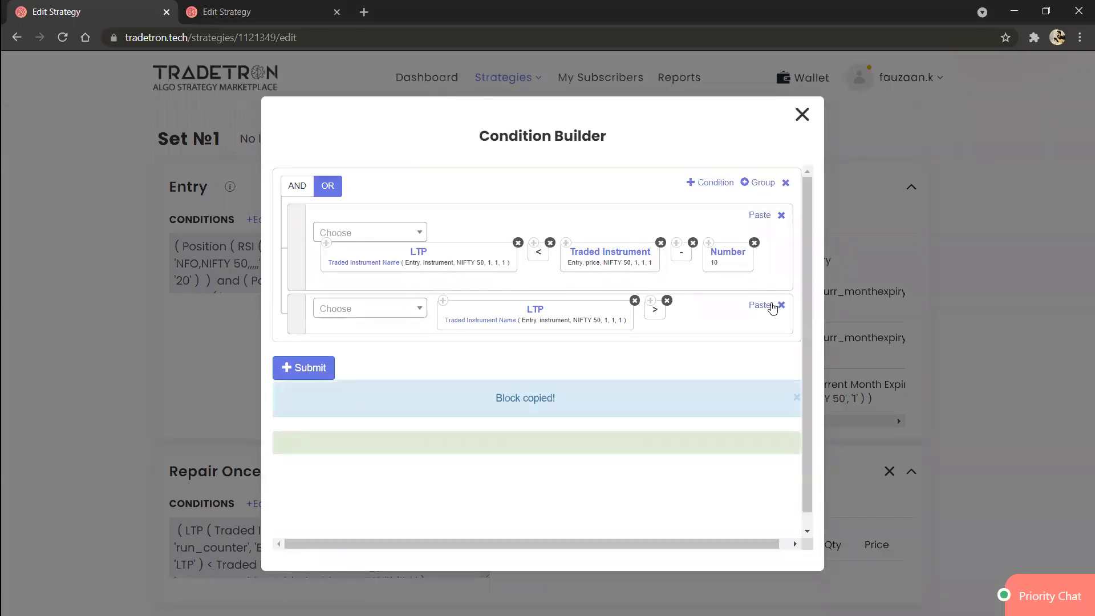
{"action": "left_click", "coordinate": [764, 306]}
{"action": "left_click", "coordinate": [385, 323]}
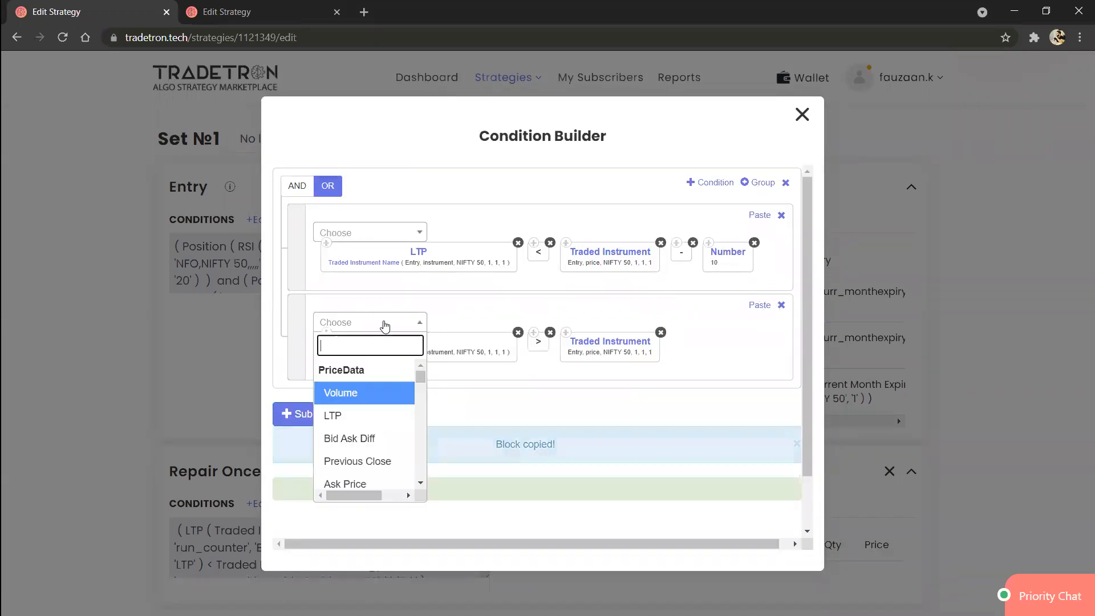
{"action": "type", "text": "+"}
{"action": "key", "text": "Down"}
{"action": "key", "text": "Return"}
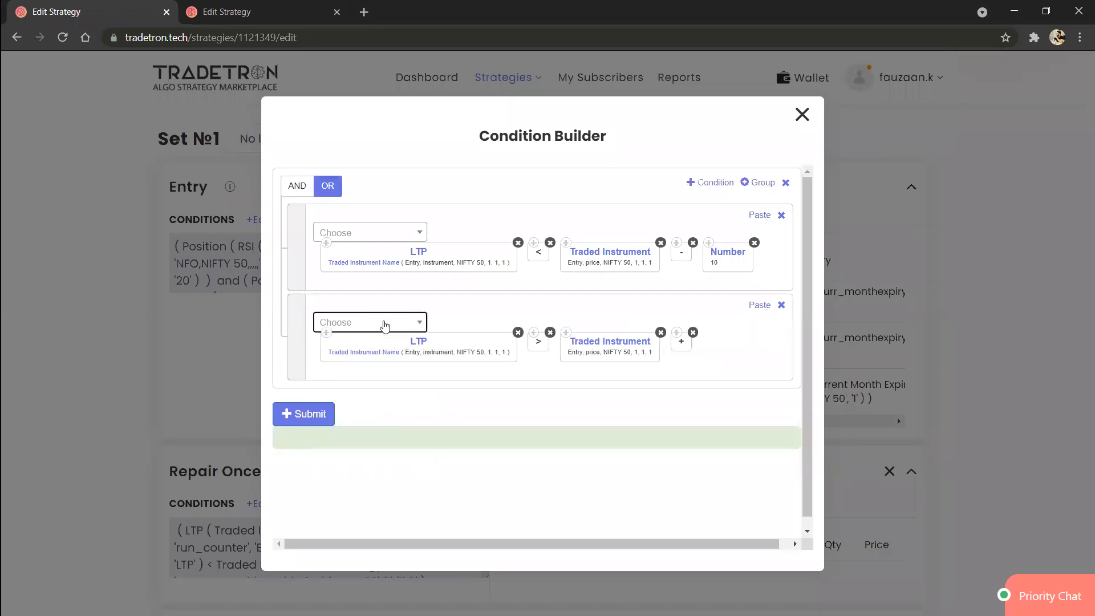
{"action": "left_click", "coordinate": [709, 245]}
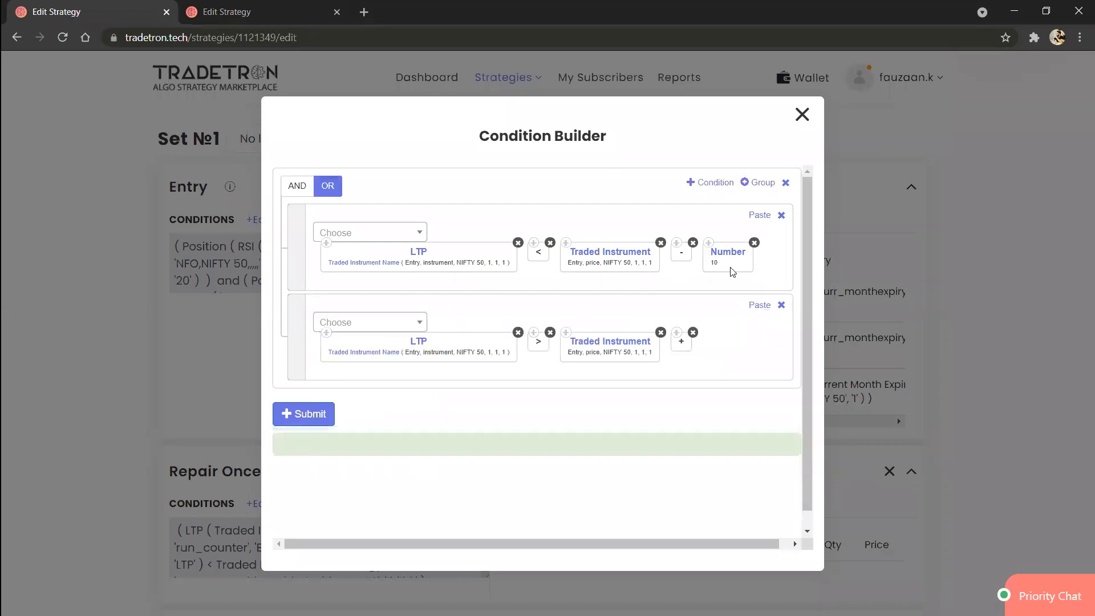
{"action": "left_click", "coordinate": [760, 305]}
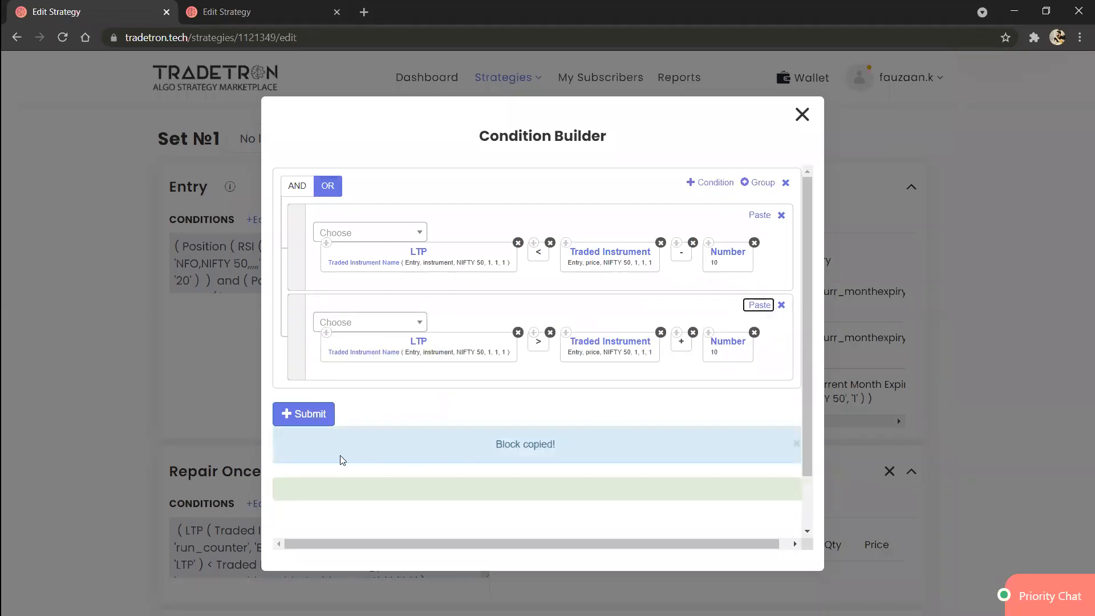
Step: Submit the two-row OR condition for Repair Once and close the Condition Builder
{"action": "left_click", "coordinate": [304, 422]}
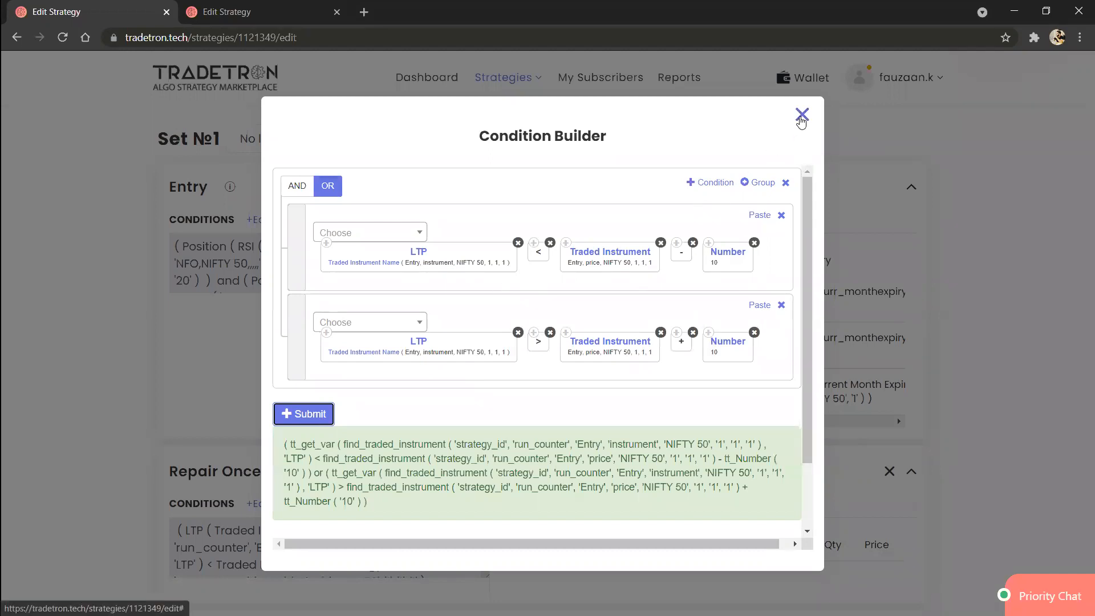
{"action": "left_click", "coordinate": [801, 116]}
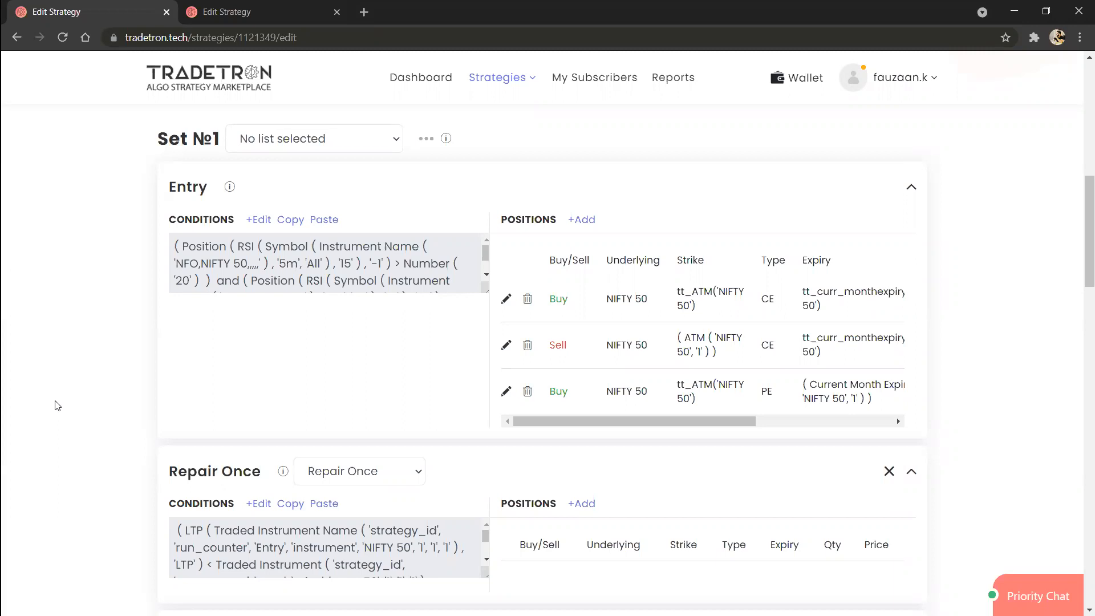
{"action": "scroll", "coordinate": [57, 406], "scroll_direction": "down", "scroll_amount": 2}
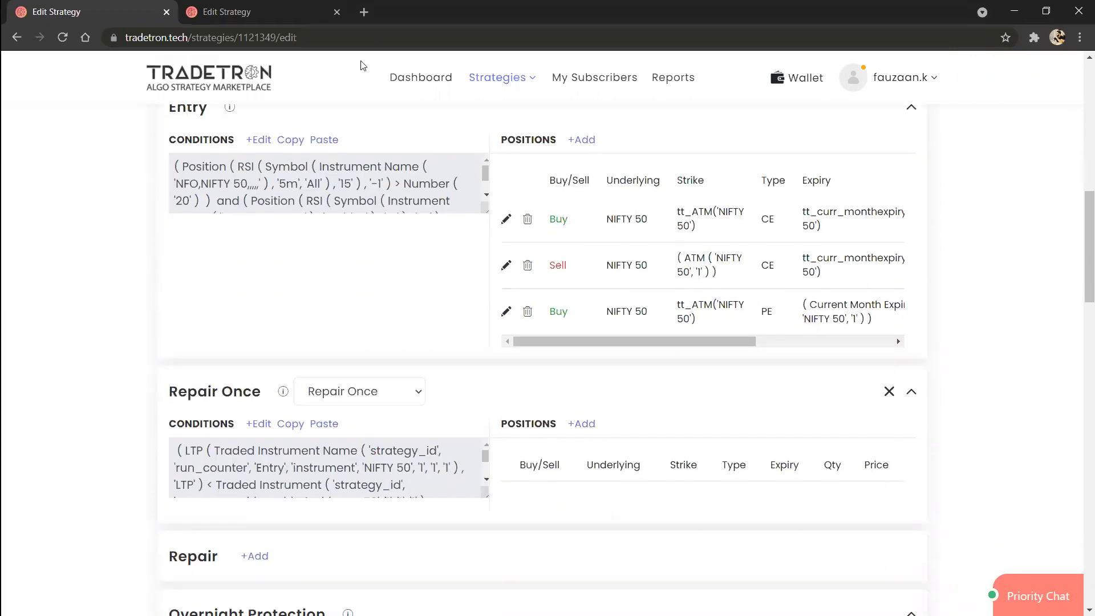